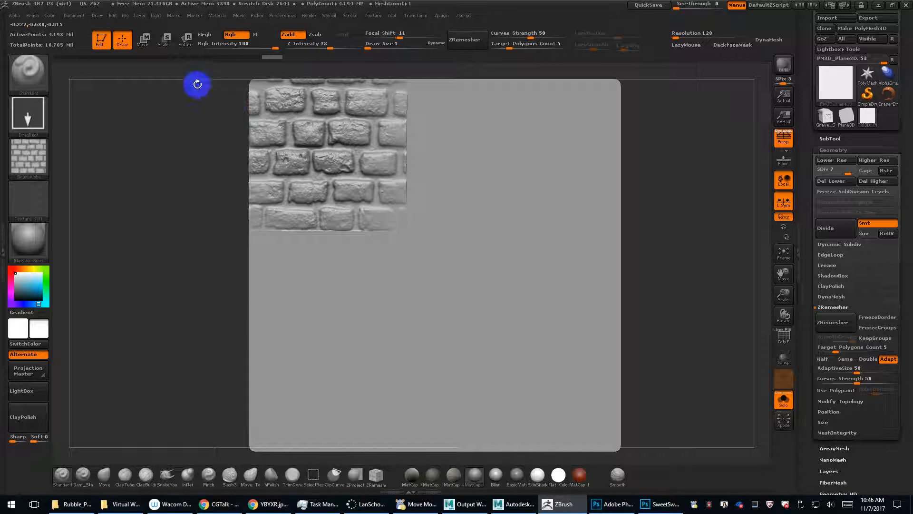
# Try a stamp of the SweetSweetCrack alpha on the blank area beside the bricks, and undo it.
pyautogui.click(17, 16)
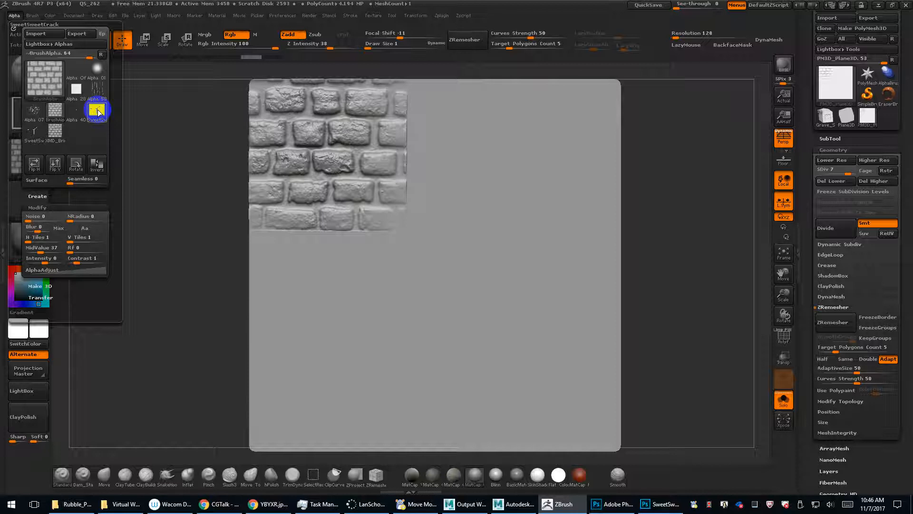
pyautogui.click(33, 135)
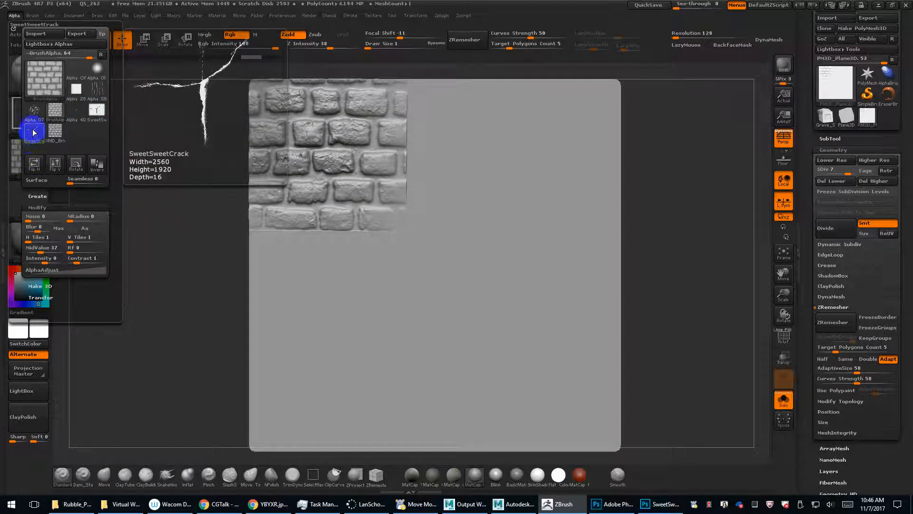
pyautogui.moveTo(504, 185)
pyautogui.mouseDown()
pyautogui.moveTo(501, 273)
pyautogui.moveTo(528, 219)
pyautogui.mouseUp()
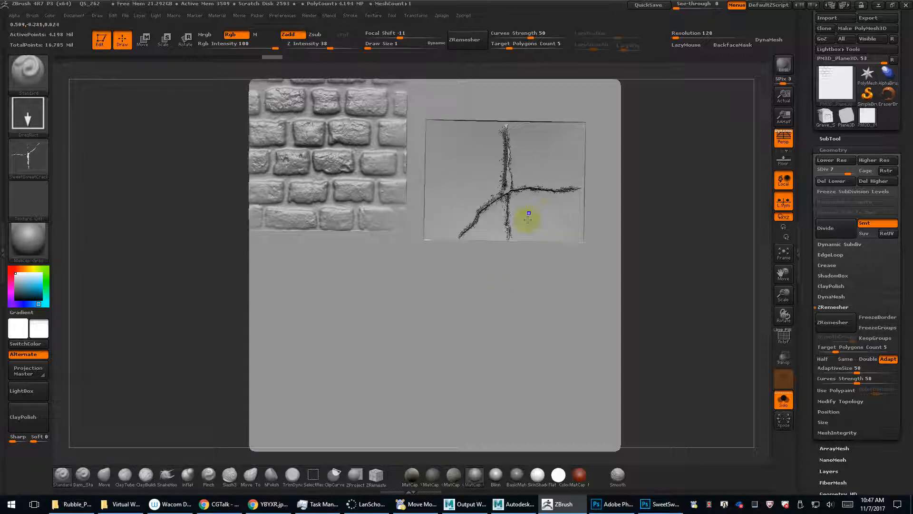
pyautogui.hotkey('ctrl', 'z')
# Invert the crack alpha, try a stamp beside the bricks, and undo the stamp.
pyautogui.click(14, 15)
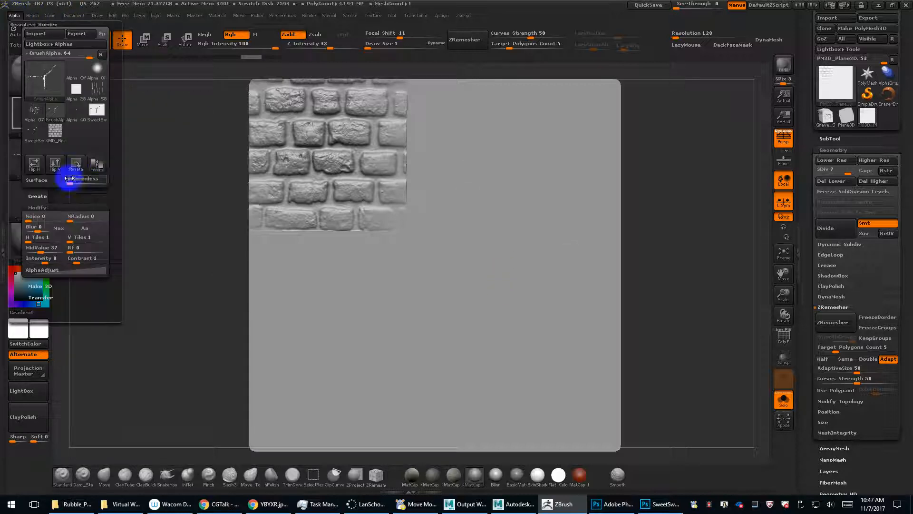
pyautogui.click(100, 167)
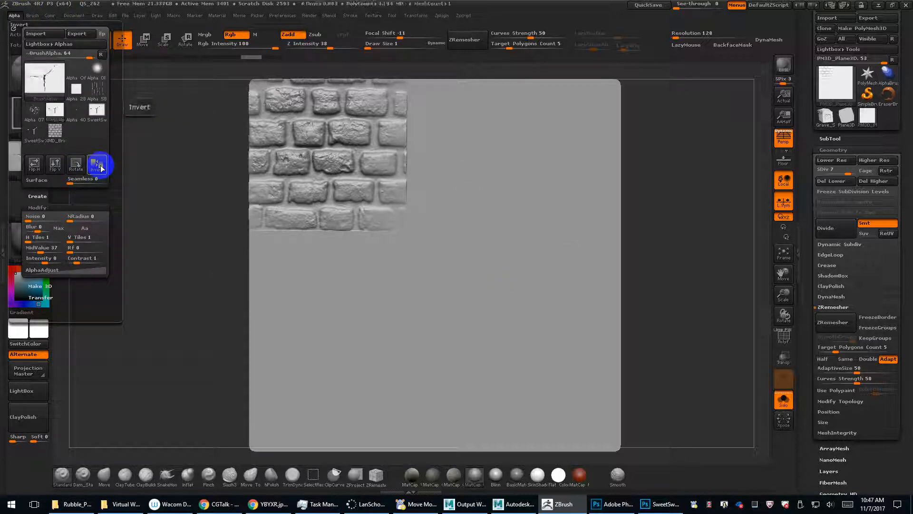
pyautogui.moveTo(517, 221); pyautogui.dragTo(532, 347)
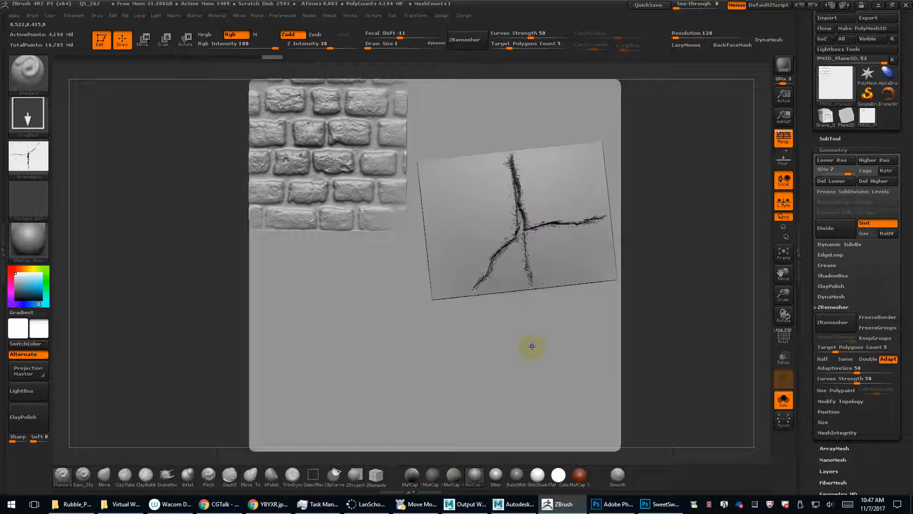
pyautogui.hotkey('ctrl', 'z')
# Set the crack alpha's Radial Fade to 15, try a stamp beside the bricks, and undo the stamp.
pyautogui.click(14, 15)
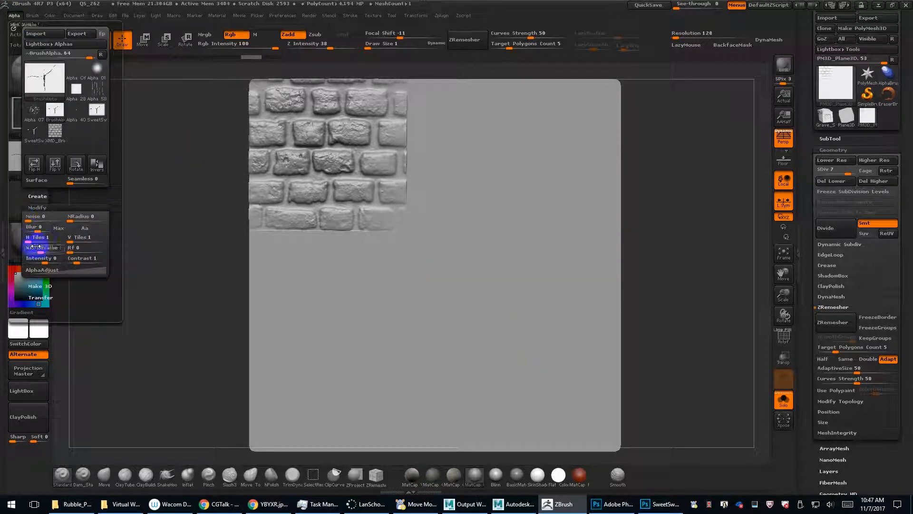
pyautogui.moveTo(77, 249); pyautogui.dragTo(83, 249)
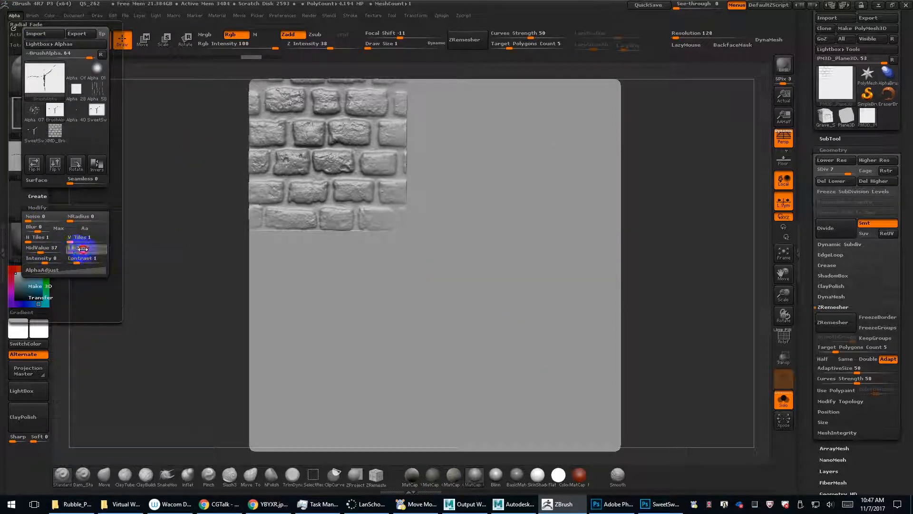
pyautogui.moveTo(524, 199); pyautogui.dragTo(602, 129)
pyautogui.hotkey('ctrl', 'z')
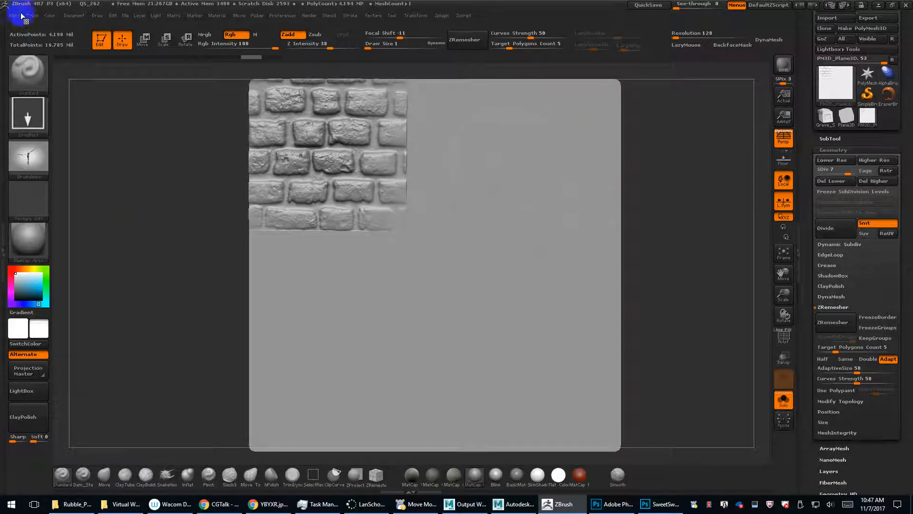
# Try a stamp of the re-inverted crack alpha with a reshaped AlphaAdjust curve, and undo the stamp.
pyautogui.click(14, 15)
pyautogui.click(98, 165)
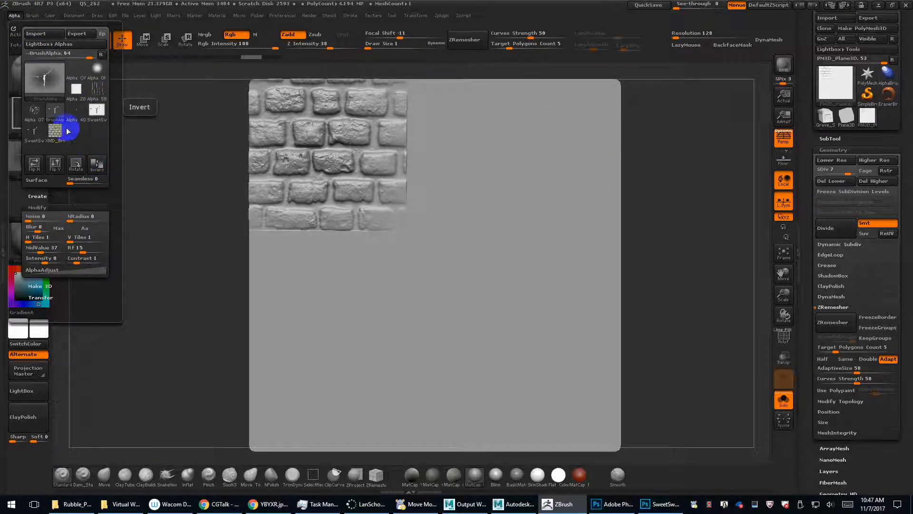
pyautogui.click(79, 275)
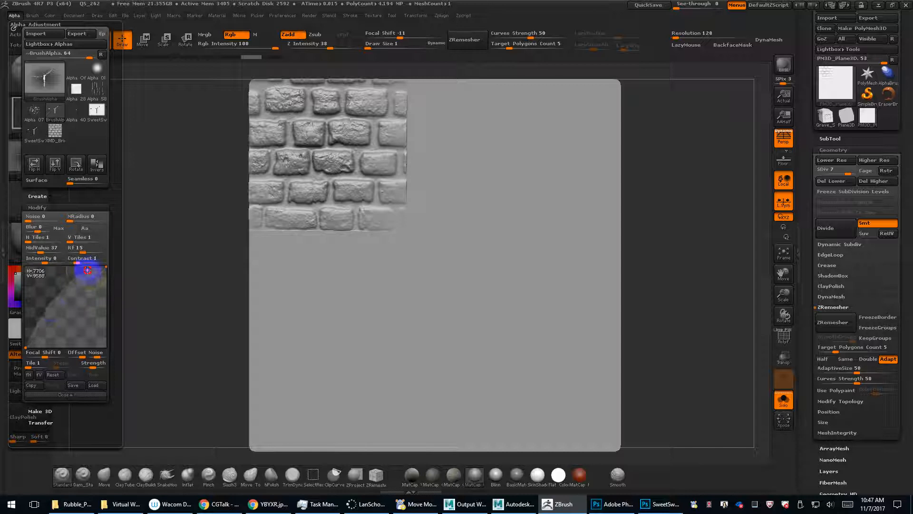
pyautogui.moveTo(51, 313); pyautogui.dragTo(45, 334)
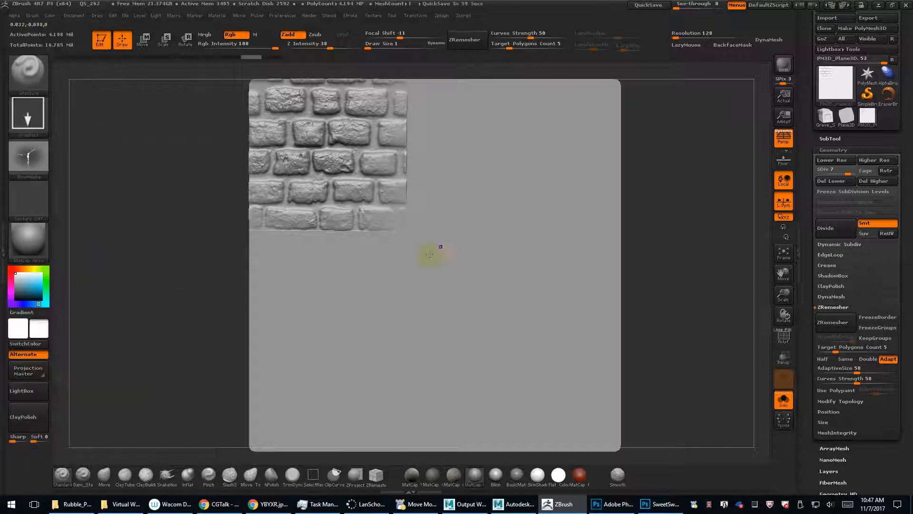
pyautogui.moveTo(516, 195)
pyautogui.mouseDown()
pyautogui.moveTo(530, 308)
pyautogui.moveTo(663, 198)
pyautogui.moveTo(652, 172)
pyautogui.mouseUp()
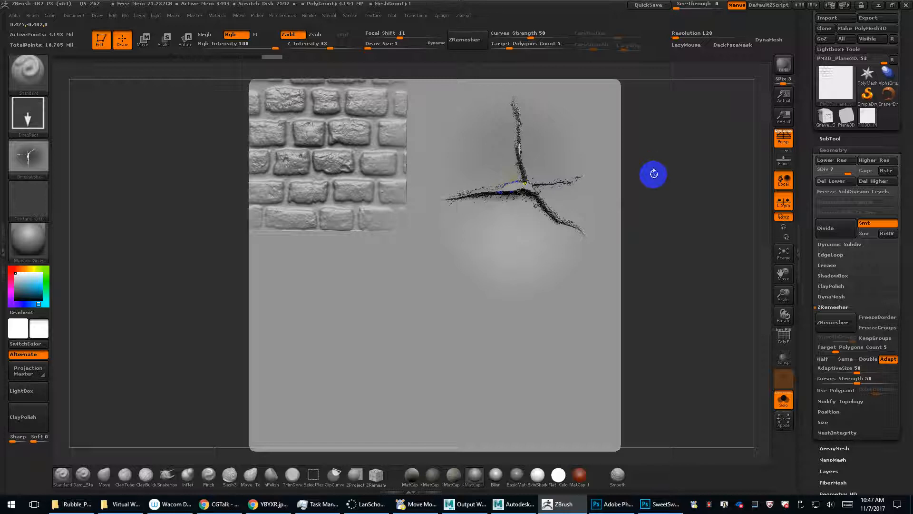
pyautogui.hotkey('ctrl', 'z')
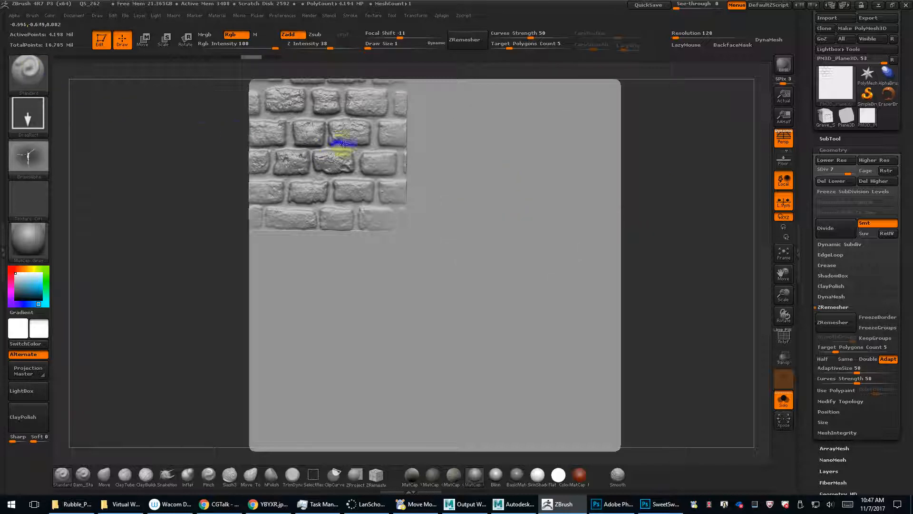
# Switch the brush alpha to XMD_Bricks_01_alpha, with Radial Fade set to 0 and its AlphaAdjust curve reset.
pyautogui.click(27, 157)
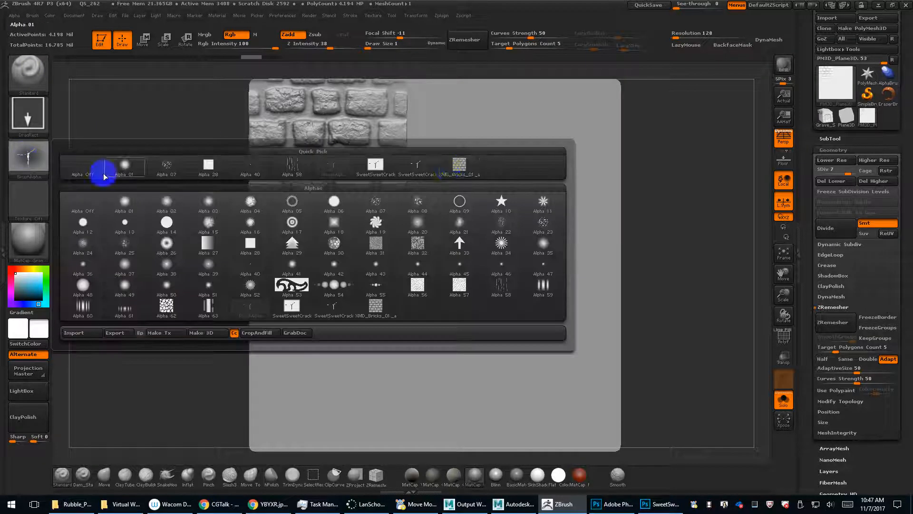
pyautogui.click(460, 164)
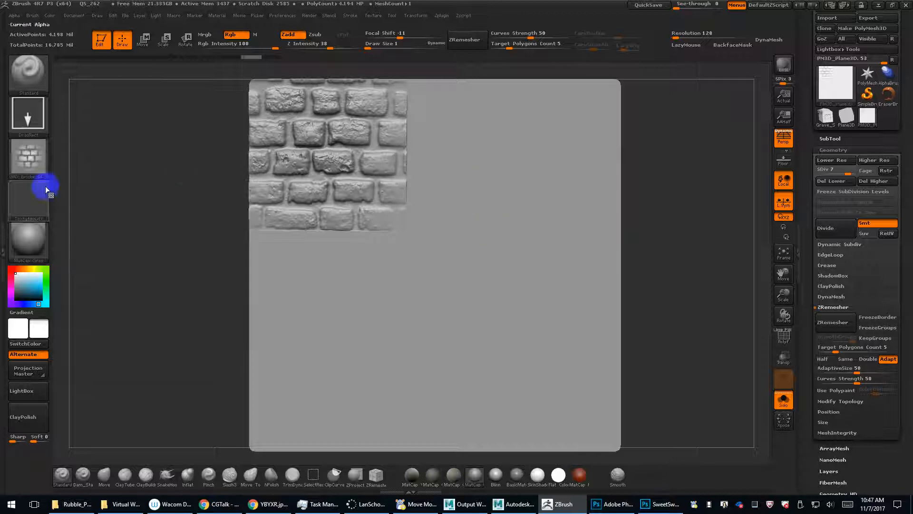
pyautogui.click(13, 15)
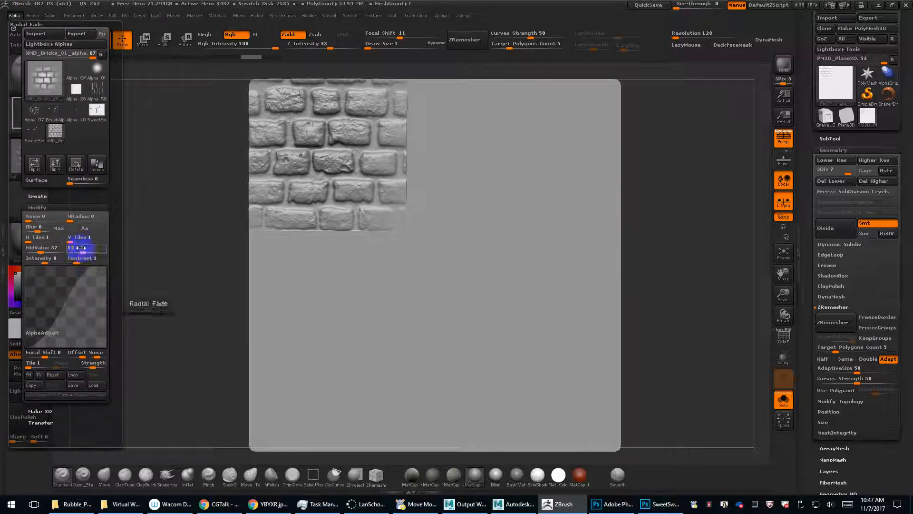
pyautogui.moveTo(74, 248); pyautogui.dragTo(51, 249)
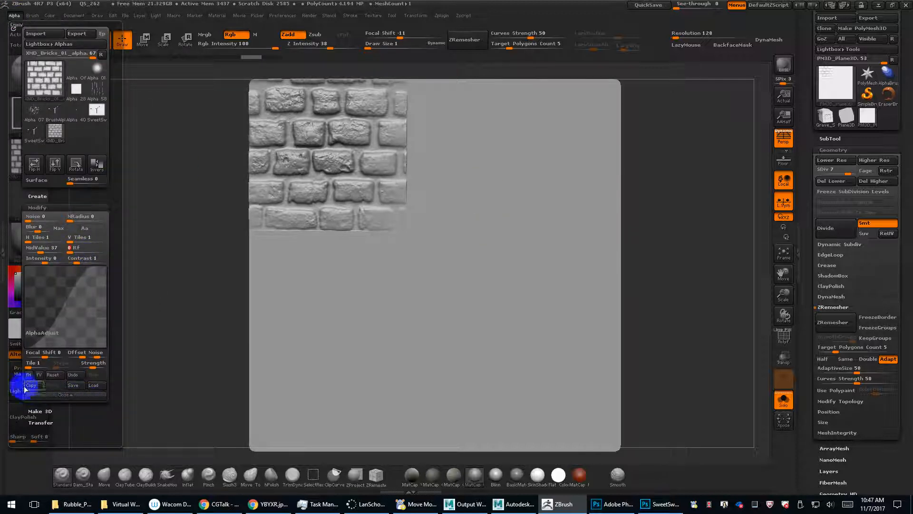
pyautogui.click(53, 374)
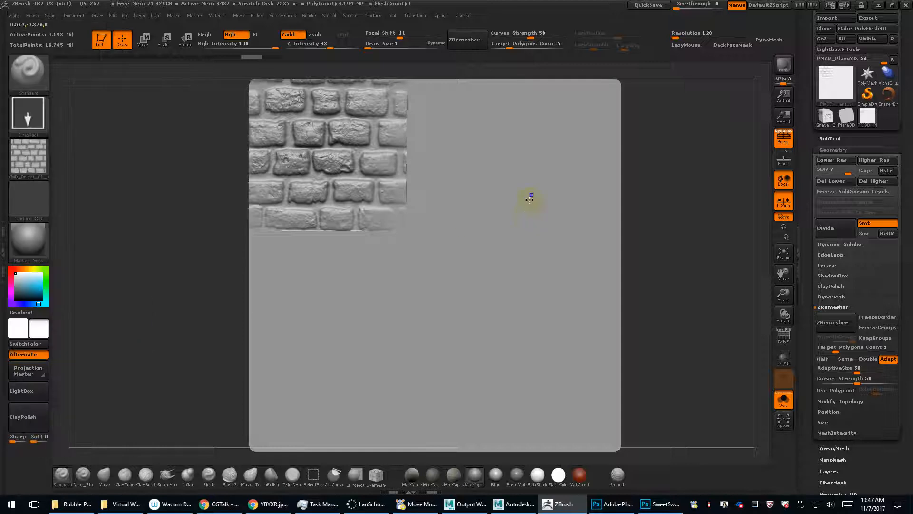
# Set the Draw Size to 226 and make test brick stamps beside the existing patch, undoing each one.
pyautogui.moveTo(514, 183); pyautogui.dragTo(512, 331)
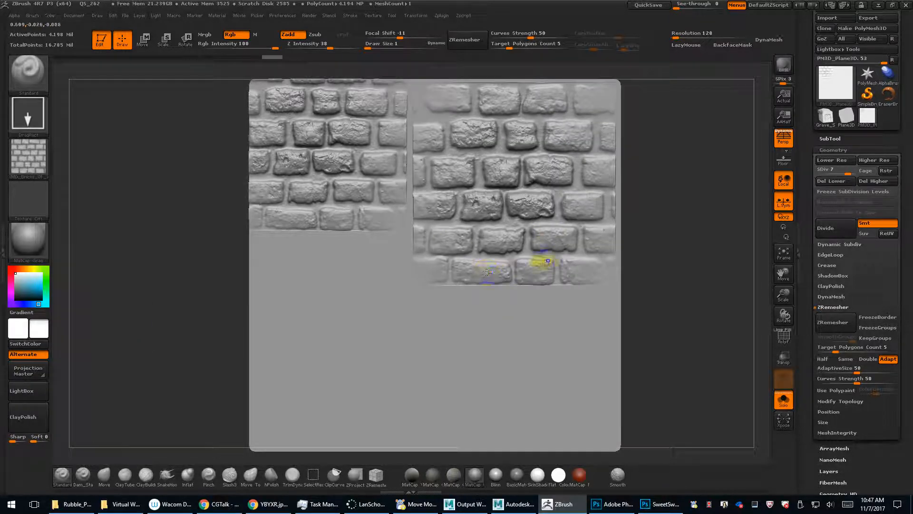
pyautogui.hotkey('ctrl', 'z')
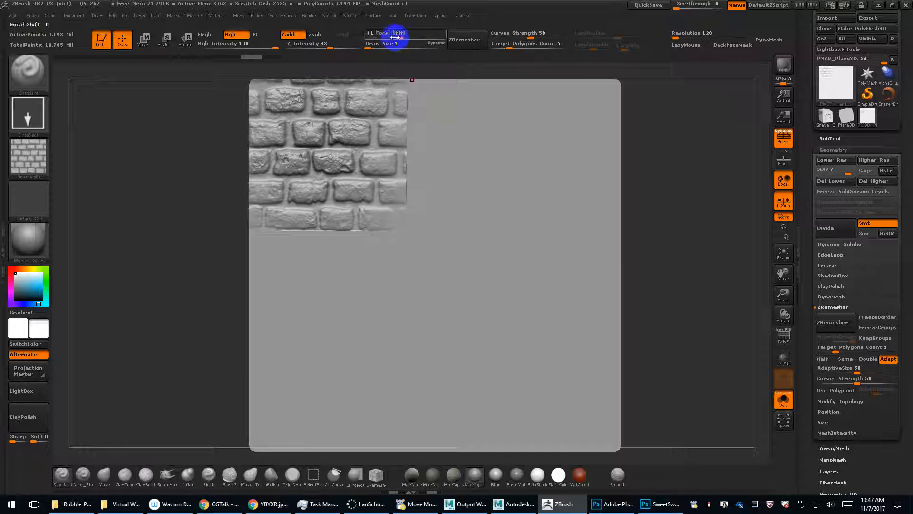
pyautogui.press('s')
pyautogui.moveTo(490, 197); pyautogui.dragTo(530, 198)
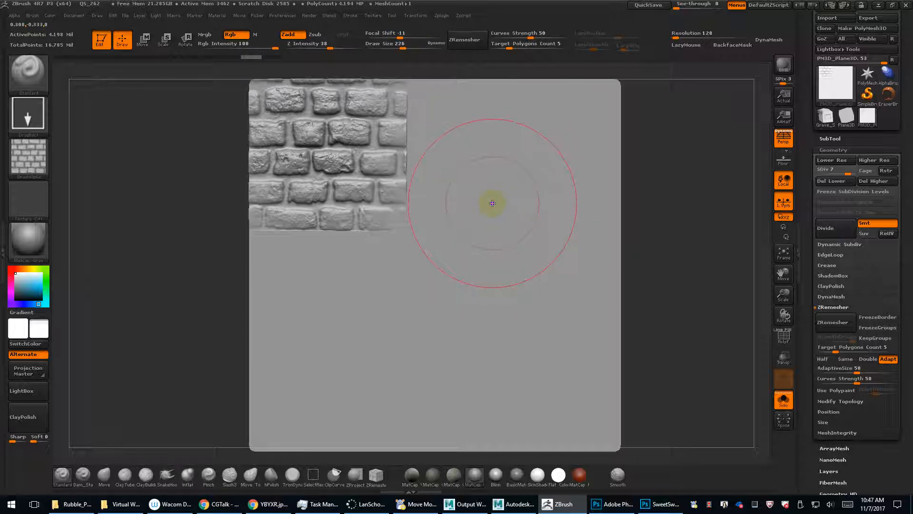
pyautogui.moveTo(495, 202); pyautogui.dragTo(502, 288)
pyautogui.hotkey('ctrl', 'z')
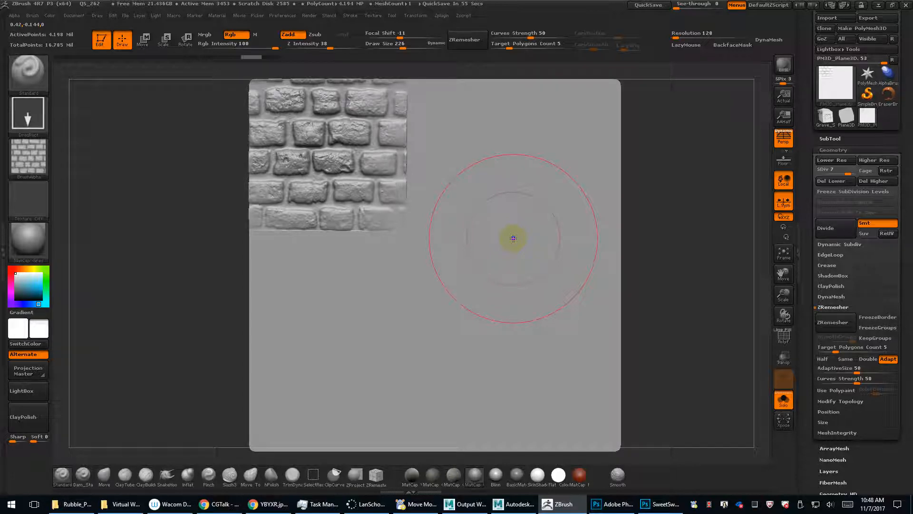
# Set the brush's Focal Shift to -100, try a brick stamp beside the existing patch, and undo the stamp.
pyautogui.click(420, 34)
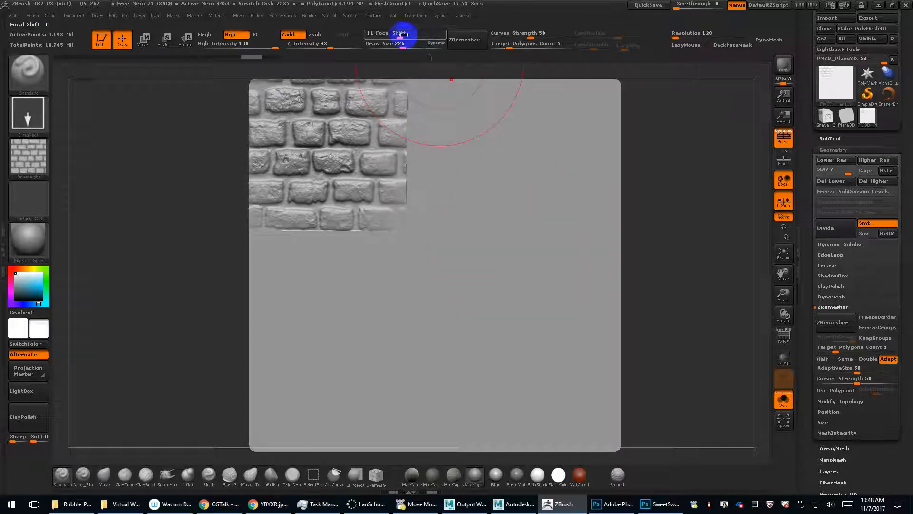
pyautogui.moveTo(401, 35); pyautogui.dragTo(368, 35)
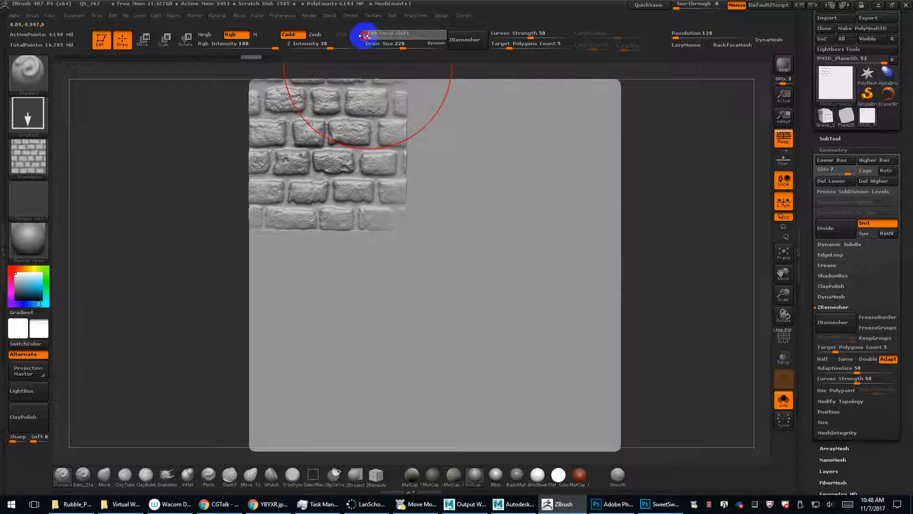
pyautogui.moveTo(497, 205); pyautogui.dragTo(499, 310)
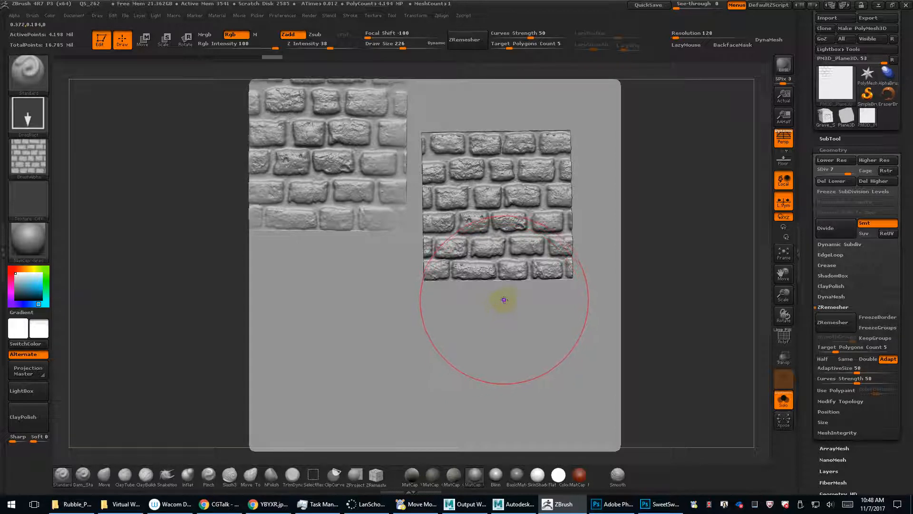
pyautogui.press('ctrl')
pyautogui.hotkey('ctrl', 'z')
# Try a larger brick stamp beside the patch, and undo the stamps back to a blank plane.
pyautogui.moveTo(506, 214); pyautogui.dragTo(503, 360)
pyautogui.hotkey('ctrl', 'z')
pyautogui.press('ctrl')
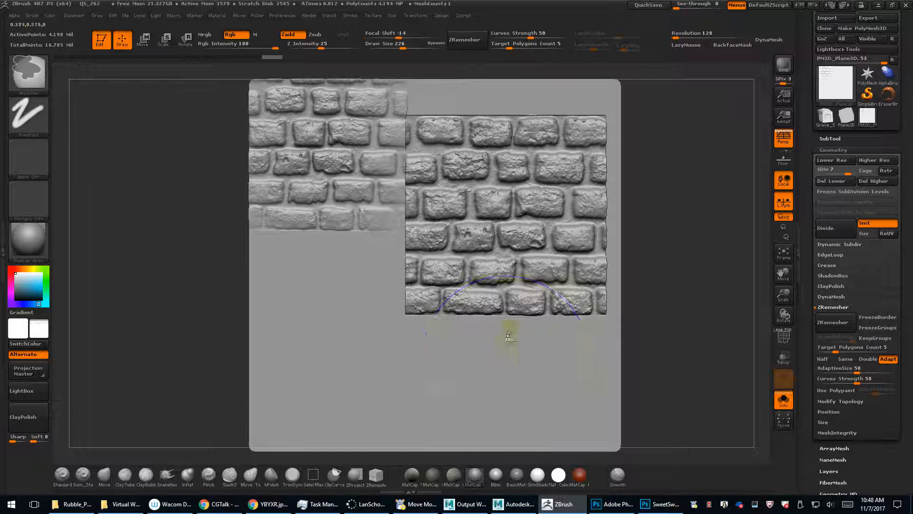
pyautogui.hotkey('ctrl', 'z')
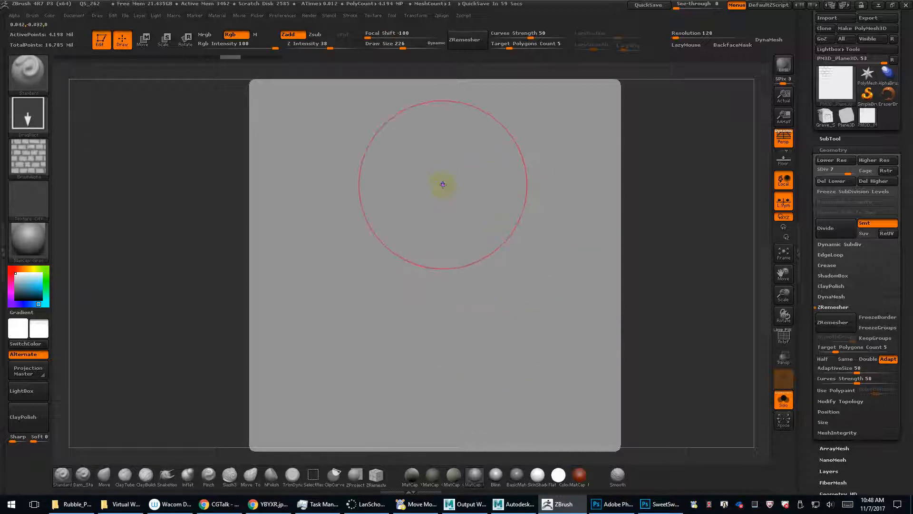
# Raise the Standard brush's WrapMode and stamp the brick alpha so the bricks tile across the whole plane.
pyautogui.click(33, 13)
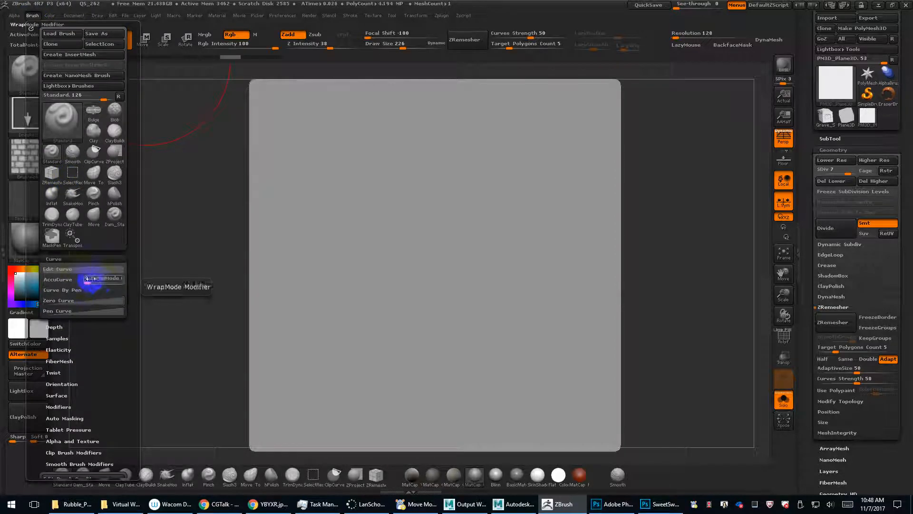
pyautogui.moveTo(88, 279); pyautogui.dragTo(98, 280)
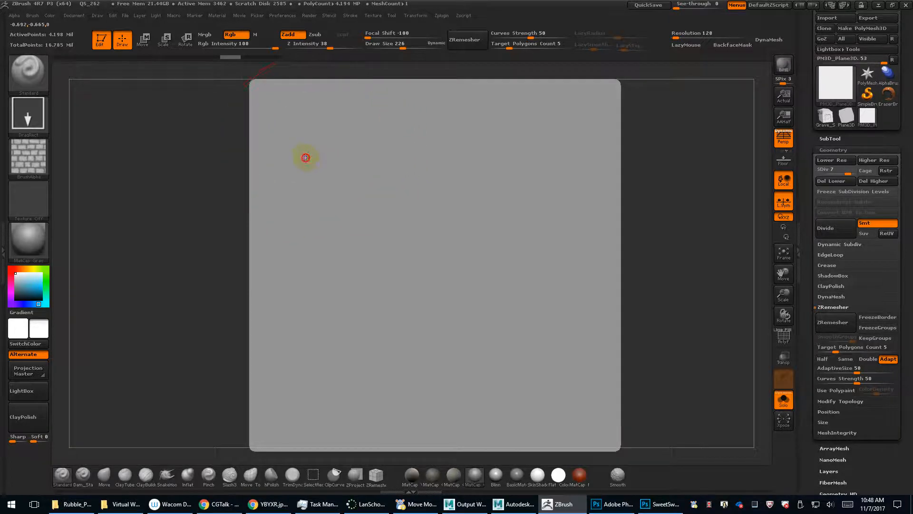
pyautogui.moveTo(306, 157)
pyautogui.mouseDown()
pyautogui.moveTo(305, 190)
pyautogui.moveTo(316, 175)
pyautogui.moveTo(305, 175)
pyautogui.mouseUp()
pyautogui.moveTo(210, 198); pyautogui.dragTo(220, 199)
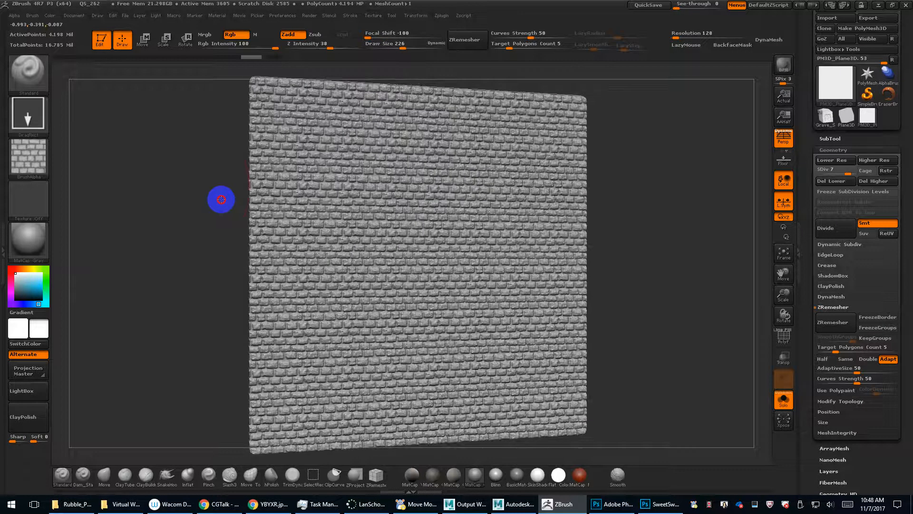
pyautogui.keyDown('alt'); pyautogui.moveTo(169, 187); pyautogui.dragTo(204, 193); pyautogui.keyUp('alt')
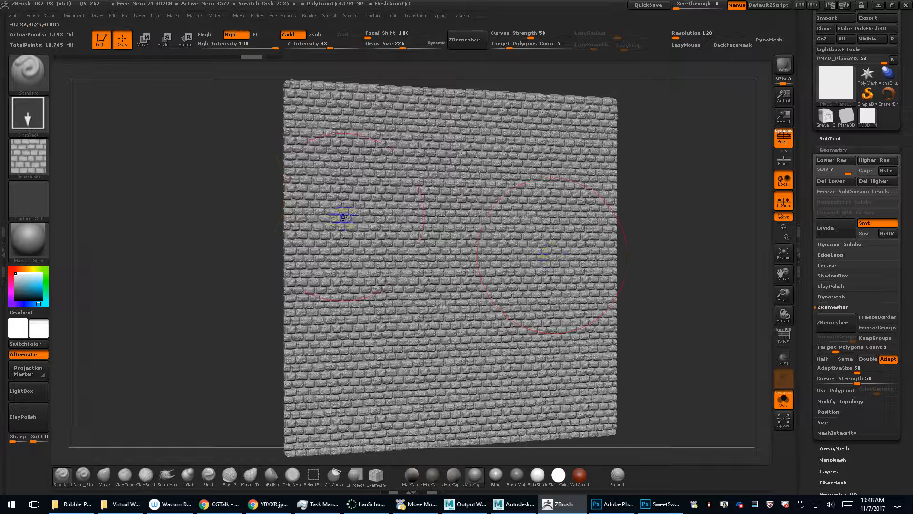
pyautogui.moveTo(643, 268); pyautogui.dragTo(643, 268)
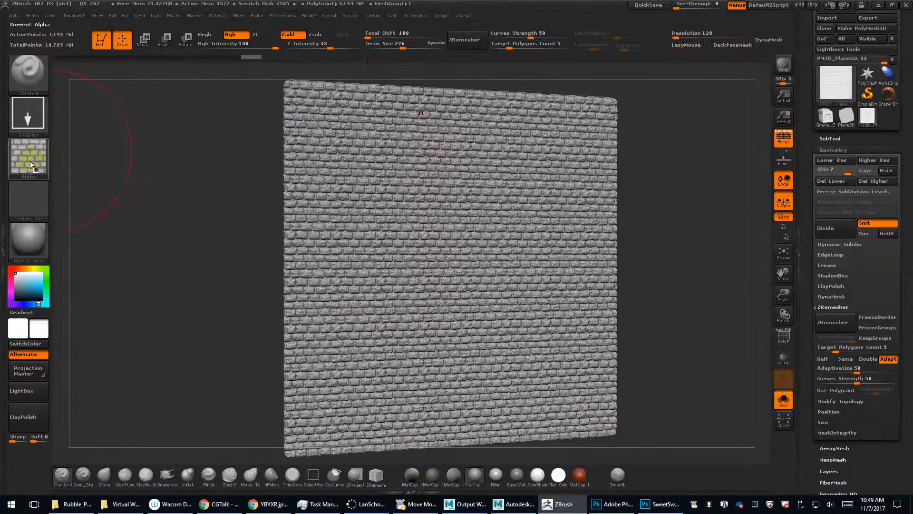
pyautogui.click(30, 161)
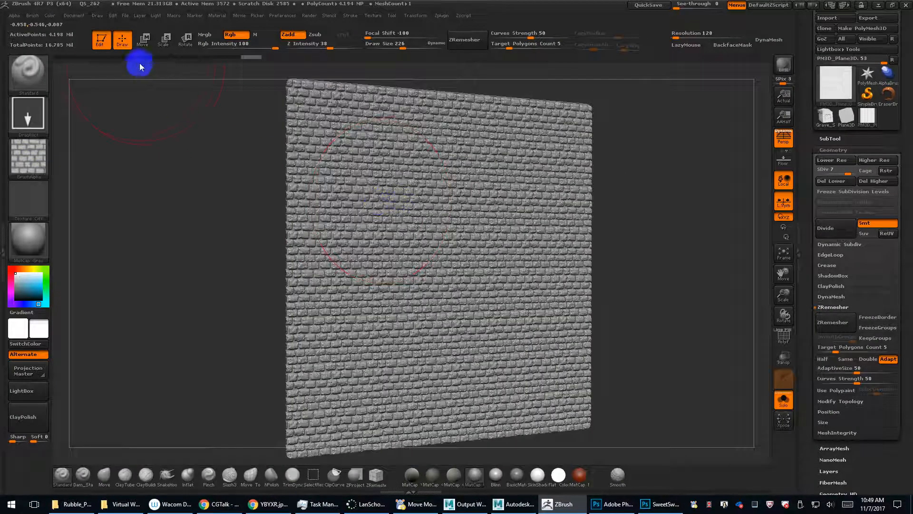
pyautogui.click(33, 17)
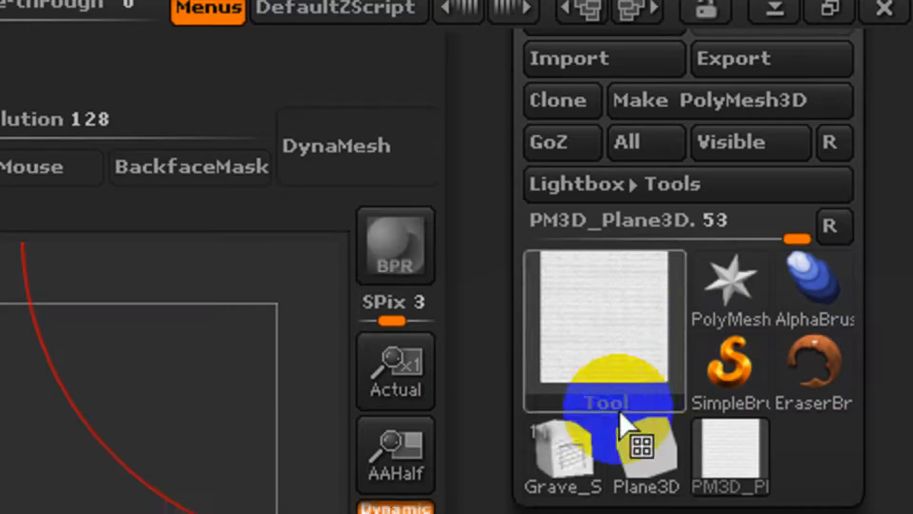
# Switch to the Sphere3D primitive, convert it to a PolyMesh3D, and subdivide it three times.
pyautogui.click(627, 349)
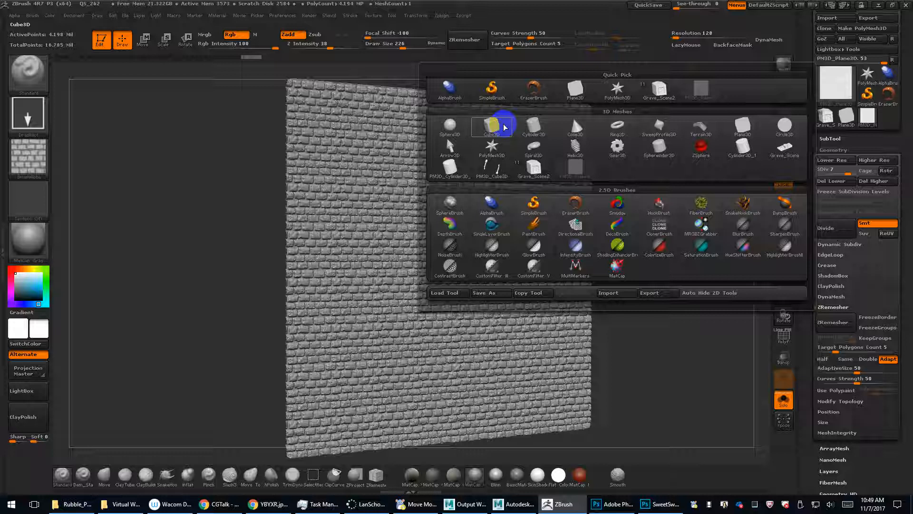
pyautogui.click(450, 125)
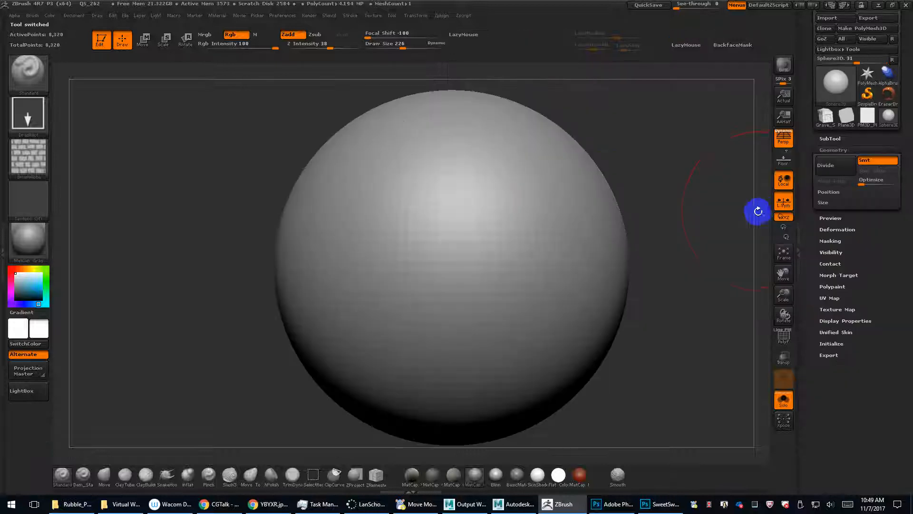
pyautogui.click(862, 28)
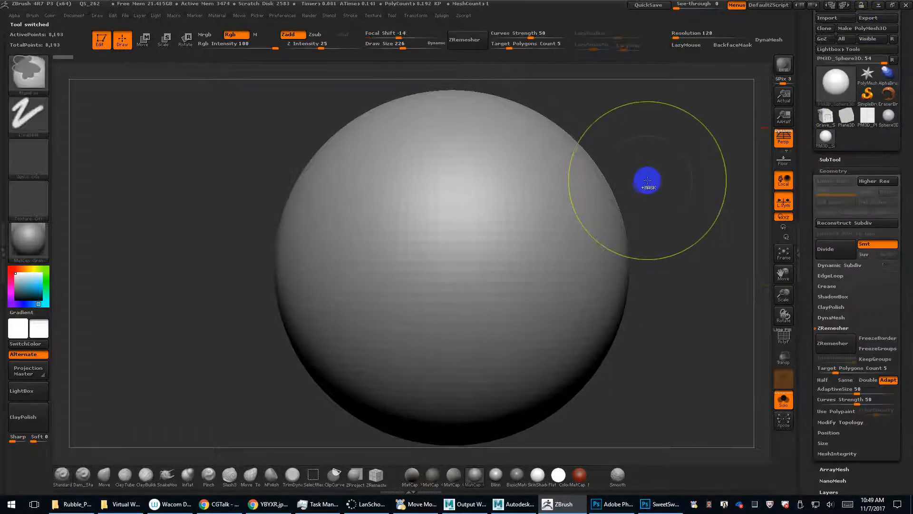
pyautogui.hotkey('ctrl', 'd')
pyautogui.hotkey('ctrl', 'd')
pyautogui.hotkey('ctrl', 'd')
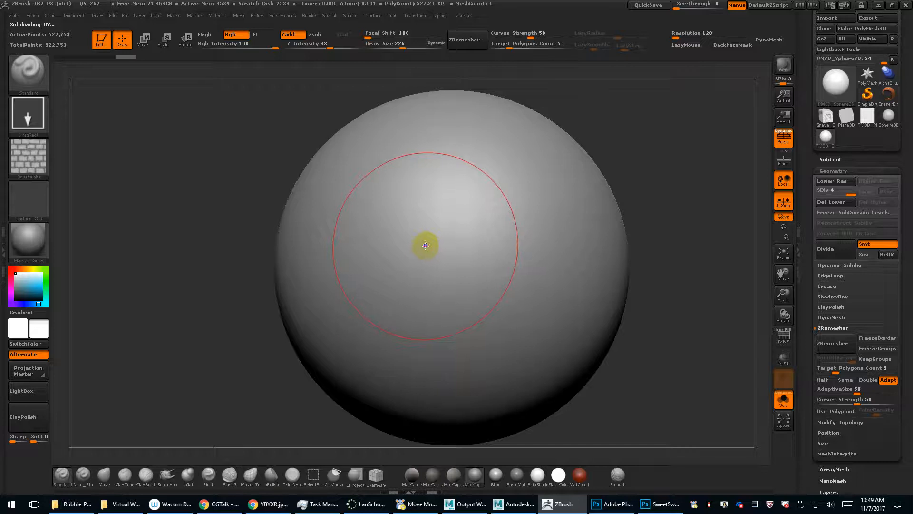
# Test a brick stamp on the sphere and undo it, subdivide the mesh once more, and stamp the bricks again.
pyautogui.moveTo(424, 243); pyautogui.dragTo(408, 294)
pyautogui.hotkey('ctrl', 'z')
pyautogui.hotkey('ctrl', 'd')
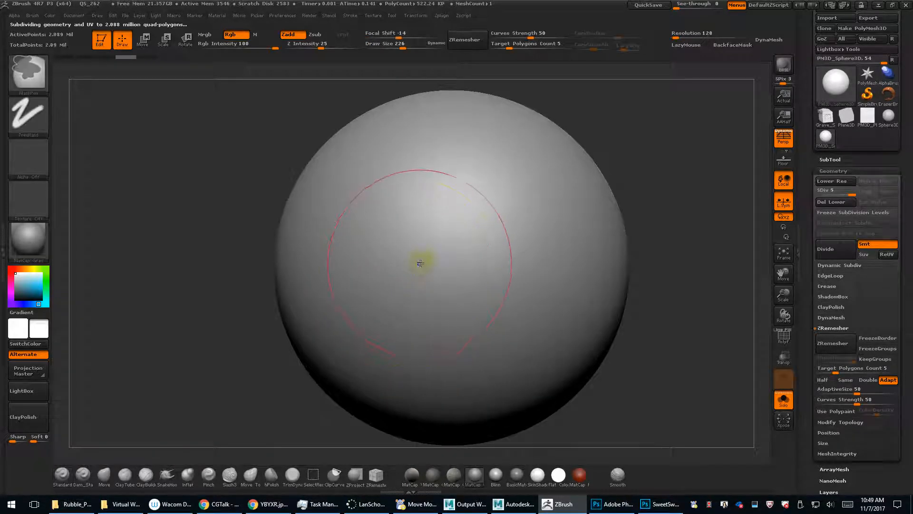
pyautogui.moveTo(421, 263); pyautogui.dragTo(420, 307)
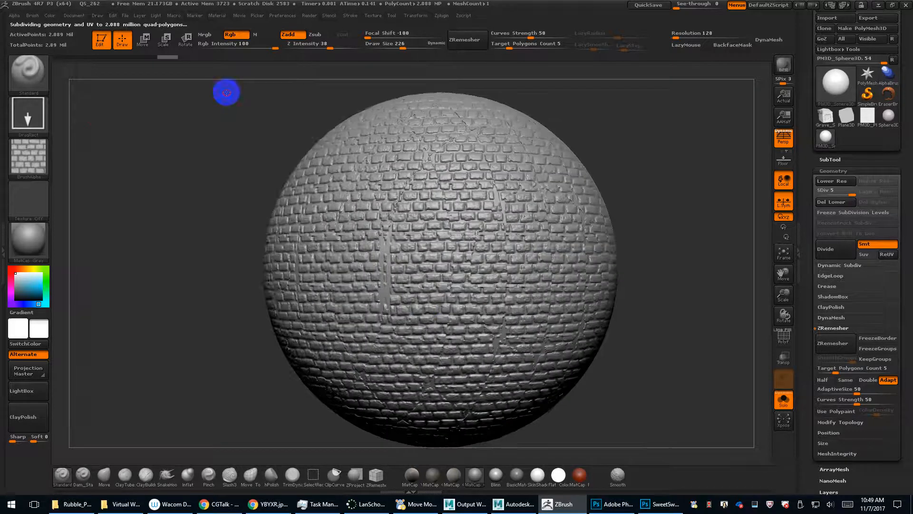
pyautogui.moveTo(226, 93); pyautogui.dragTo(189, 85)
# Raise the Standard brush's WrapMode, undo the existing bricks, and try a new stamp on the sphere before undoing it too.
pyautogui.click(33, 15)
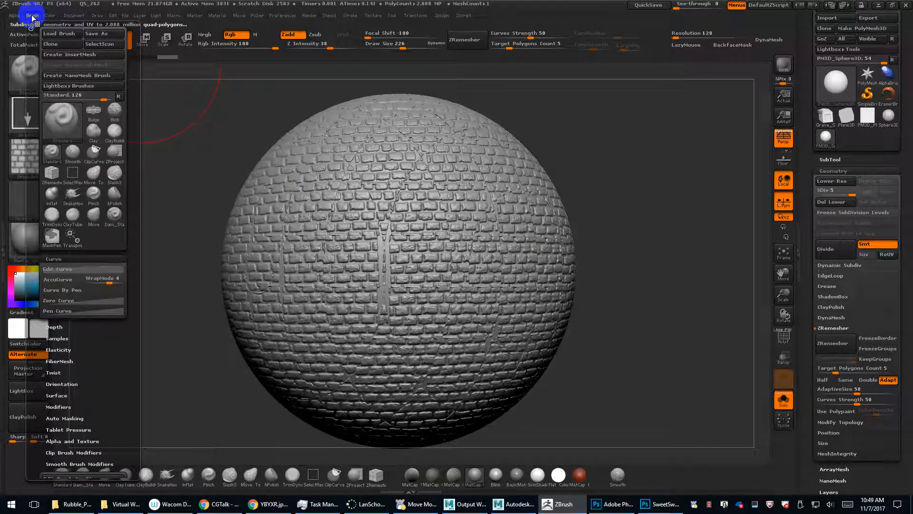
pyautogui.moveTo(107, 279); pyautogui.dragTo(121, 282)
pyautogui.moveTo(161, 194); pyautogui.dragTo(173, 196)
pyautogui.hotkey('ctrl', 'z')
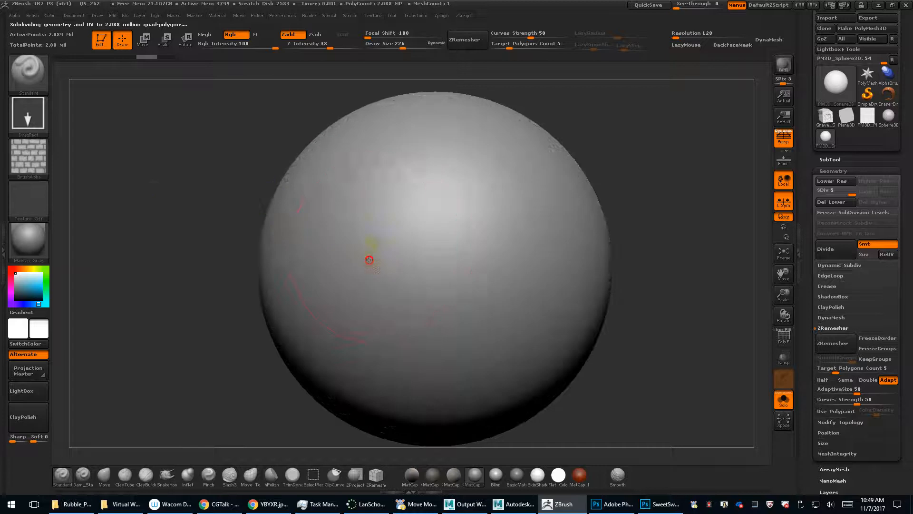
pyautogui.moveTo(375, 272); pyautogui.dragTo(568, 271)
pyautogui.keyDown('ctrl'); pyautogui.moveTo(656, 191); pyautogui.dragTo(673, 319, button='right'); pyautogui.keyUp('ctrl')
pyautogui.hotkey('ctrl', 'z')
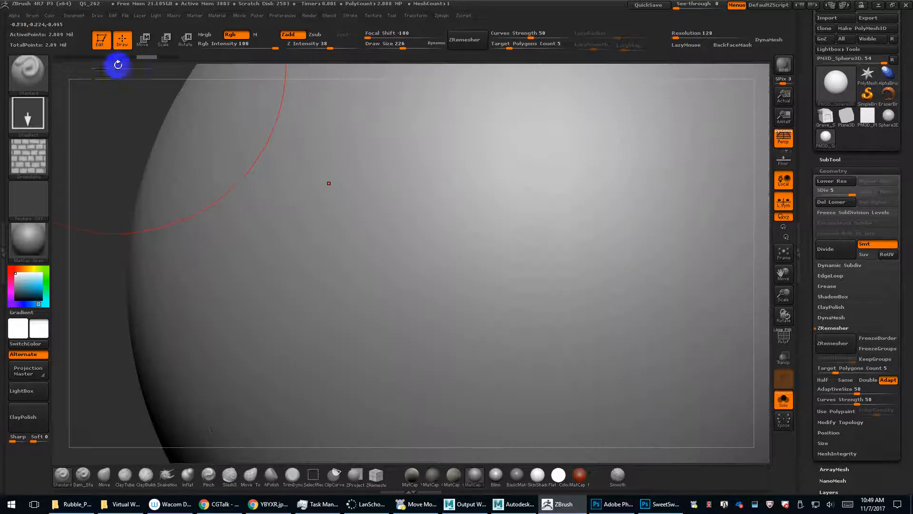
# Lower the brush's WrapMode, stamp large bricks over the sphere, and inspect the wrapped pattern from several sides.
pyautogui.click(34, 16)
pyautogui.moveTo(117, 279); pyautogui.dragTo(112, 281)
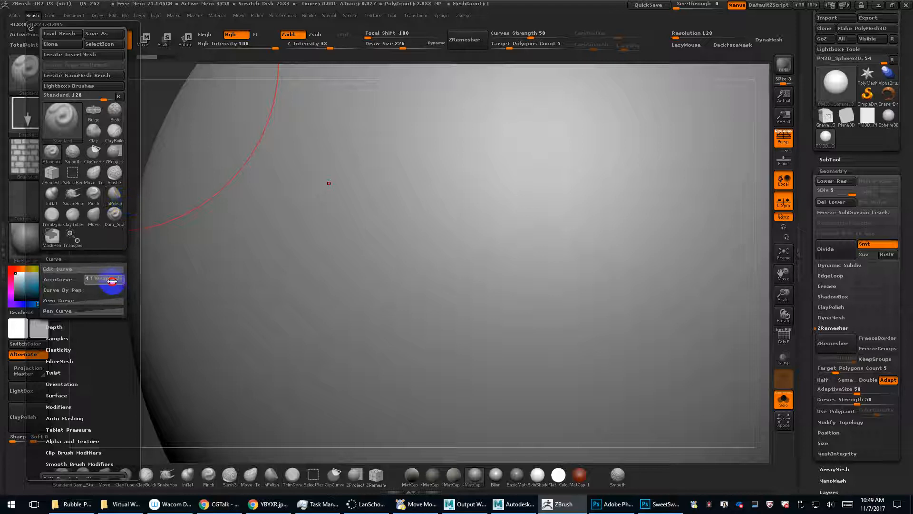
pyautogui.moveTo(298, 255)
pyautogui.mouseDown()
pyautogui.moveTo(315, 301)
pyautogui.moveTo(393, 369)
pyautogui.moveTo(422, 374)
pyautogui.moveTo(508, 302)
pyautogui.moveTo(506, 204)
pyautogui.moveTo(491, 213)
pyautogui.moveTo(496, 203)
pyautogui.mouseUp()
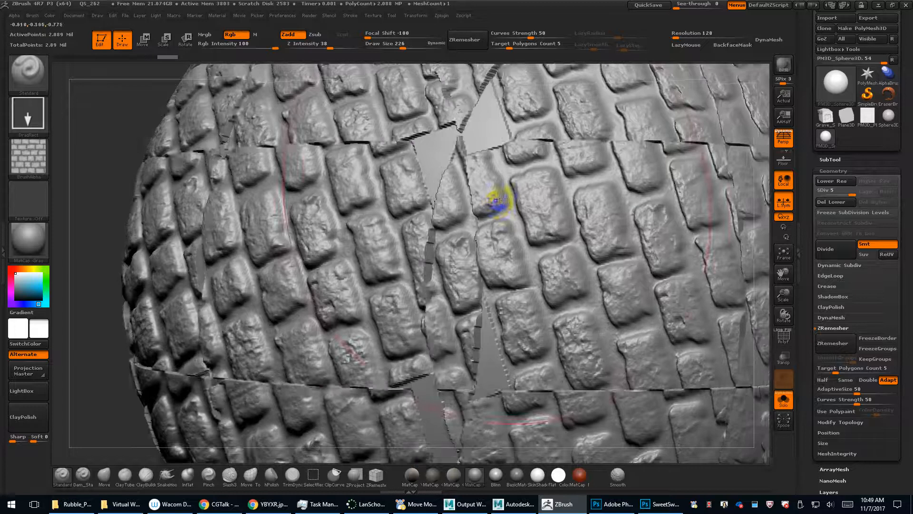
pyautogui.press('f')
pyautogui.moveTo(629, 236)
pyautogui.mouseDown()
pyautogui.moveTo(679, 247)
pyautogui.moveTo(644, 249)
pyautogui.moveTo(661, 263)
pyautogui.mouseUp()
pyautogui.moveTo(481, 273); pyautogui.dragTo(518, 288)
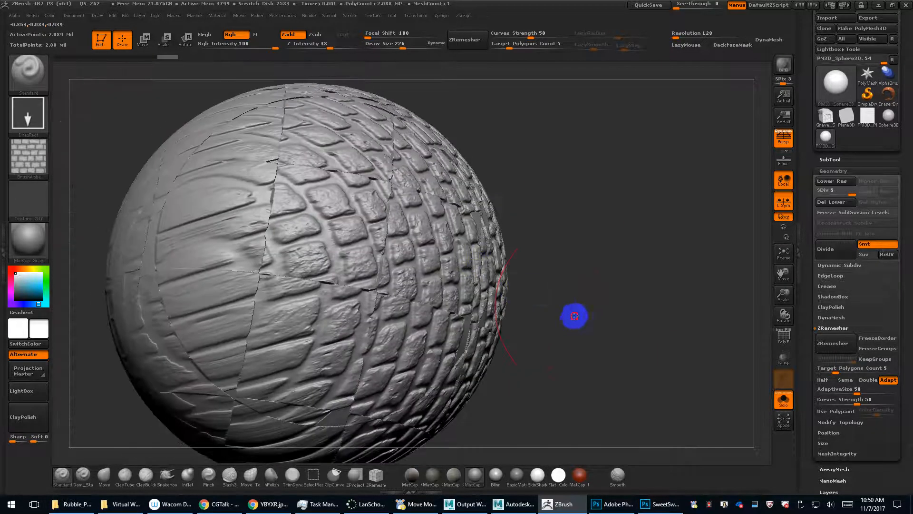
pyautogui.moveTo(575, 316); pyautogui.dragTo(490, 229)
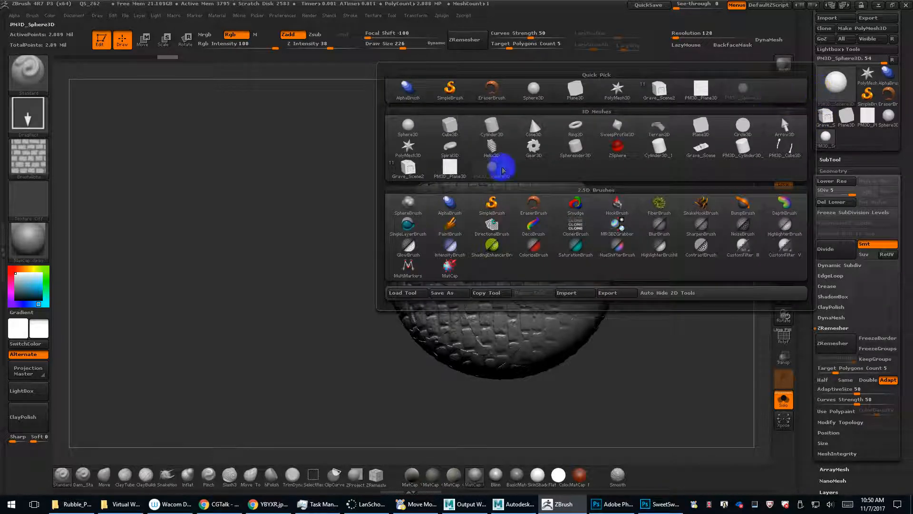
# Load the Sphereinder3D primitive, initialize it with X Size and Y Size 30, and convert it to a PolyMesh3D.
pyautogui.click(575, 146)
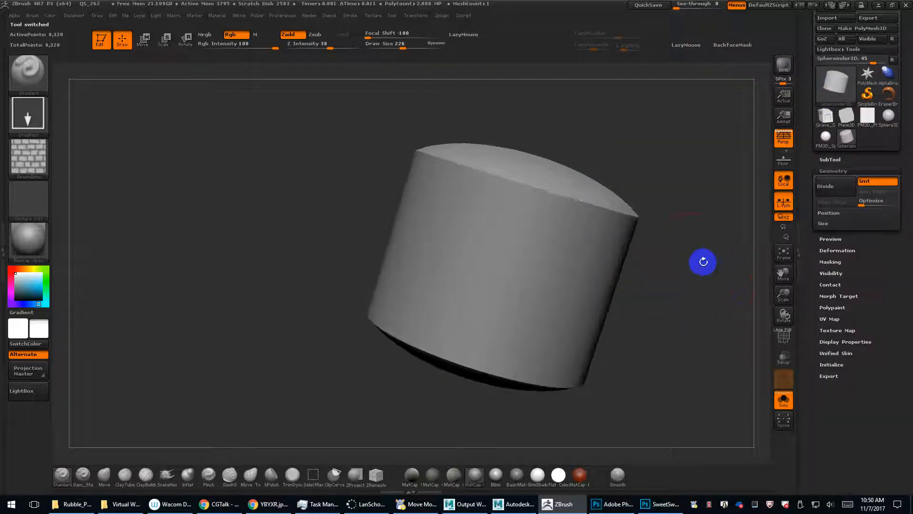
pyautogui.keyDown('shift'); pyautogui.moveTo(701, 261); pyautogui.dragTo(689, 247); pyautogui.keyUp('shift')
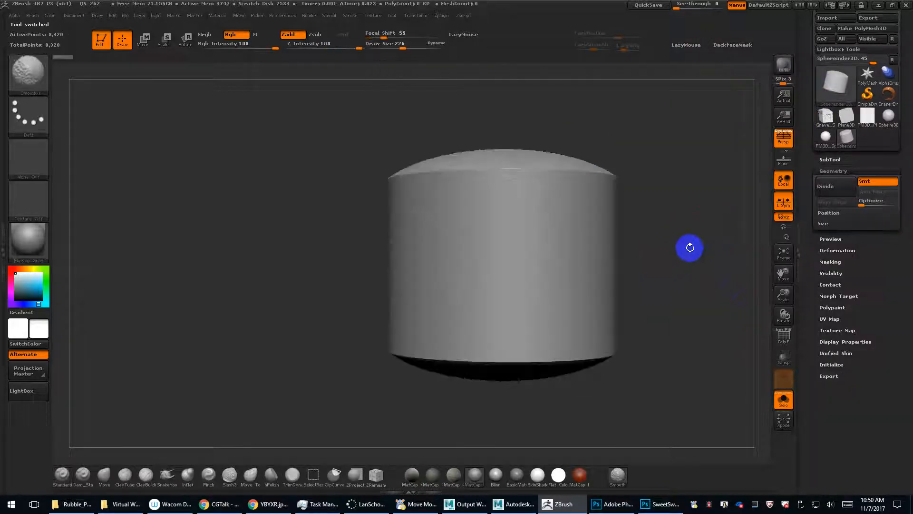
pyautogui.click(850, 342)
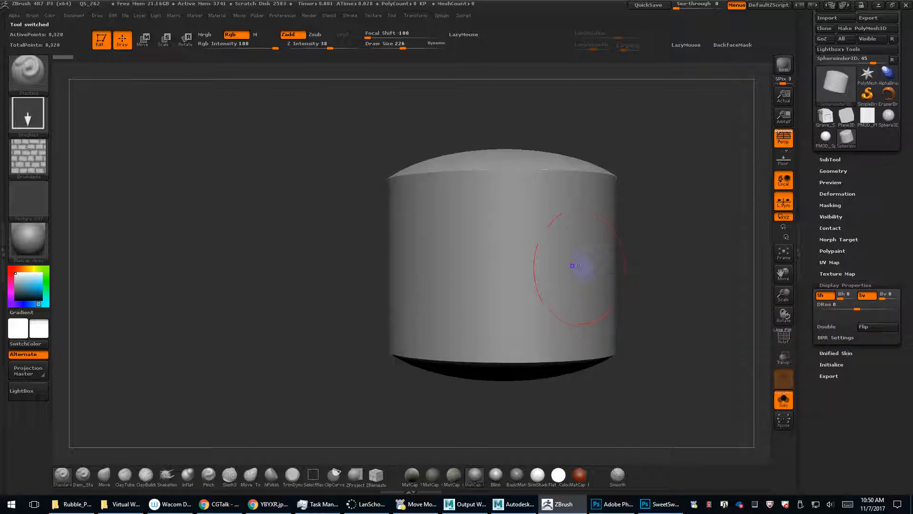
pyautogui.click(425, 262)
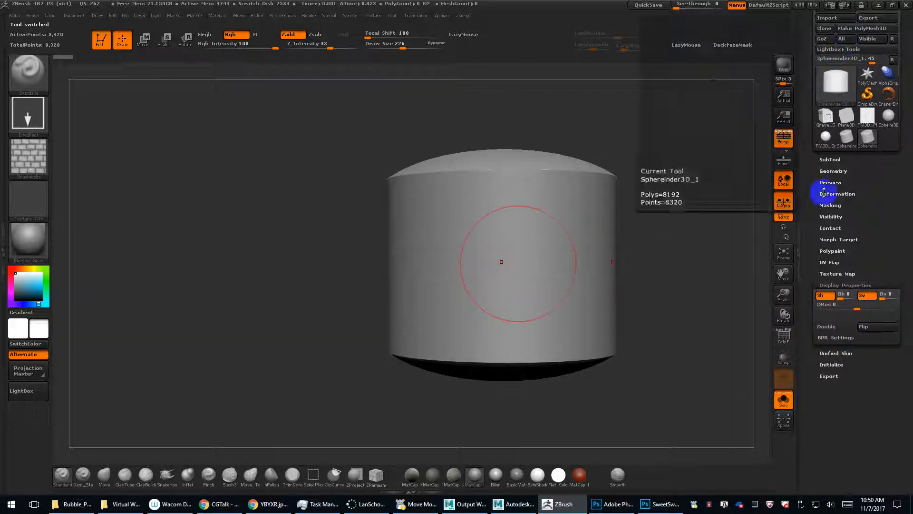
pyautogui.click(836, 353)
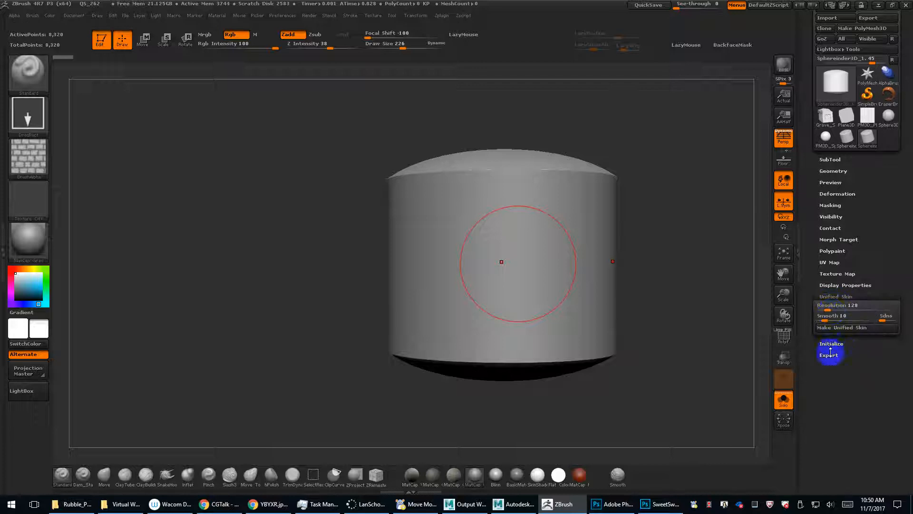
pyautogui.click(831, 344)
pyautogui.moveTo(832, 328); pyautogui.dragTo(836, 328)
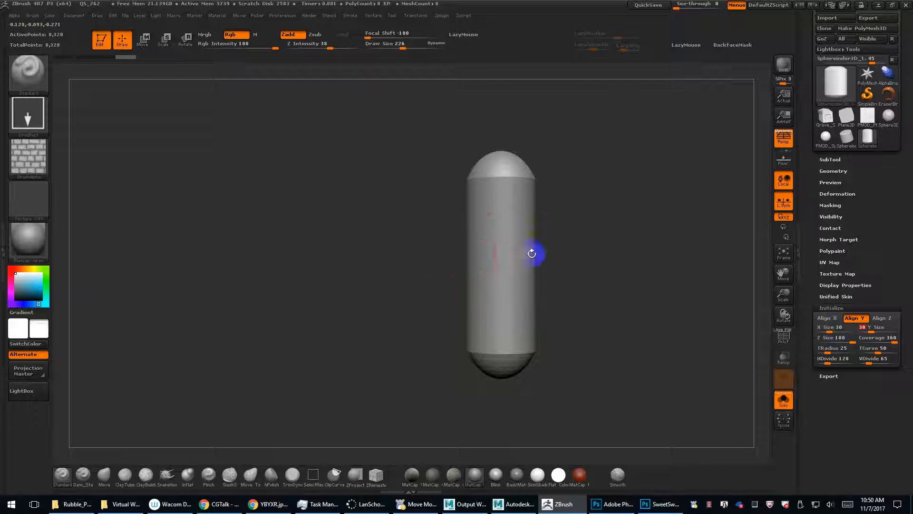
pyautogui.click(858, 29)
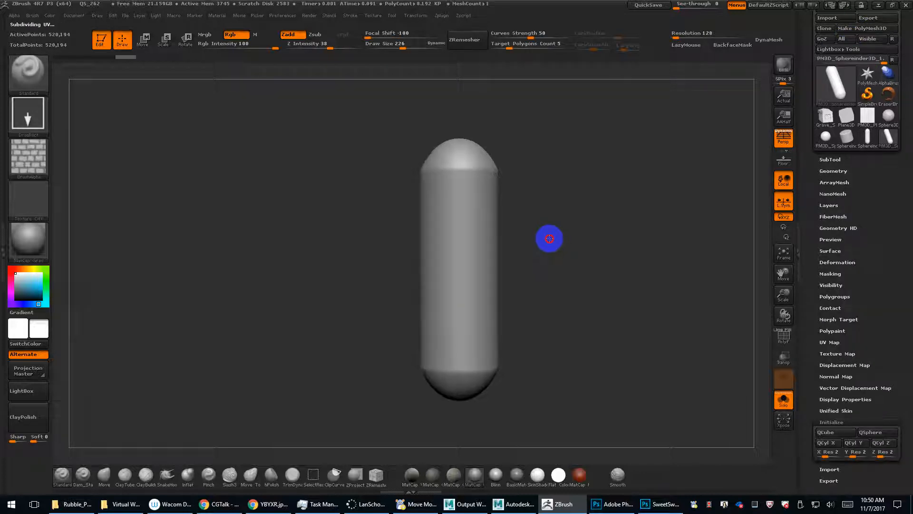
# Try brick stamps on the capsule's shaft and undo each one.
pyautogui.moveTo(466, 243); pyautogui.dragTo(503, 247)
pyautogui.hotkey('ctrl', 'z')
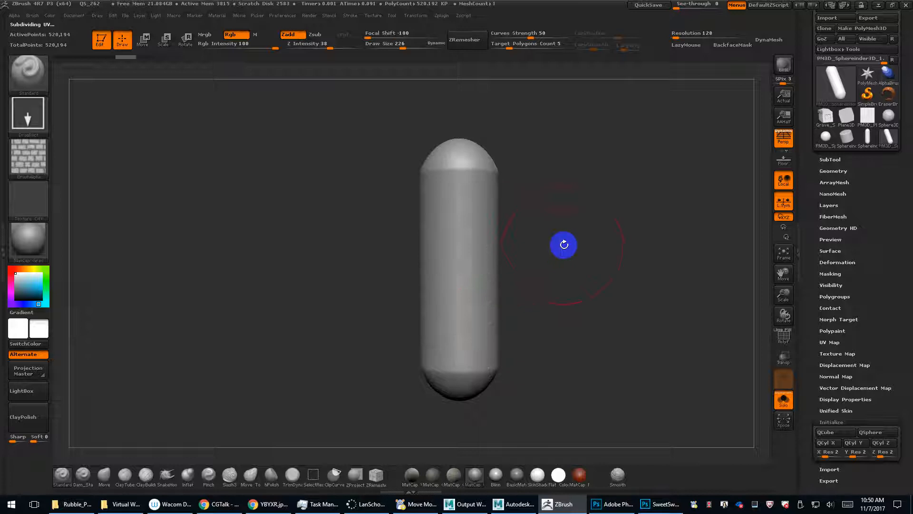
pyautogui.keyDown('alt'); pyautogui.moveTo(562, 248); pyautogui.dragTo(506, 265); pyautogui.keyUp('alt')
pyautogui.press('s')
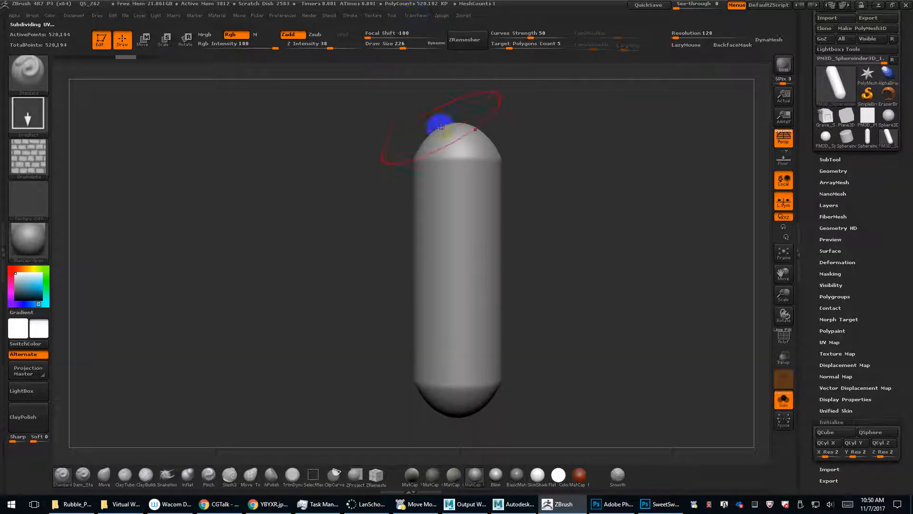
pyautogui.moveTo(434, 275); pyautogui.dragTo(438, 311)
pyautogui.hotkey('ctrl', 'z')
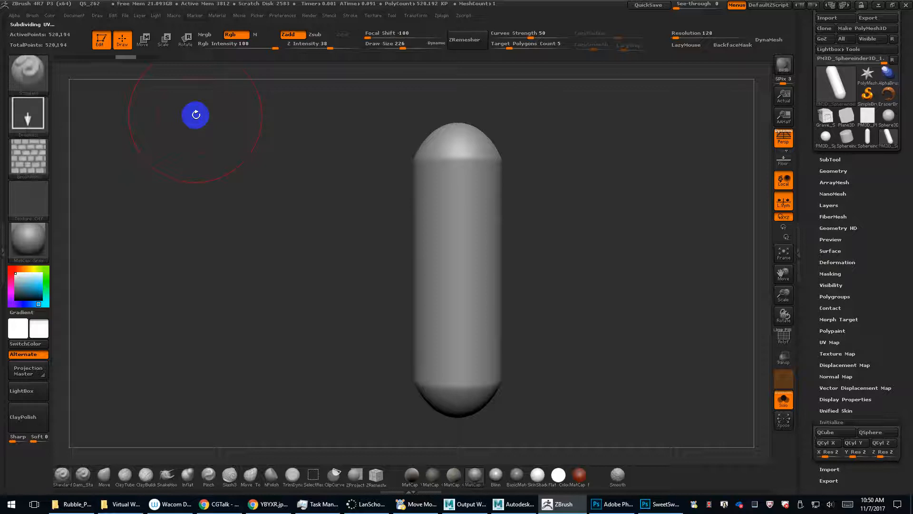
# Lower the brush's WrapMode, test separate brick stamps on the capsule's shaft, and undo them.
pyautogui.click(33, 16)
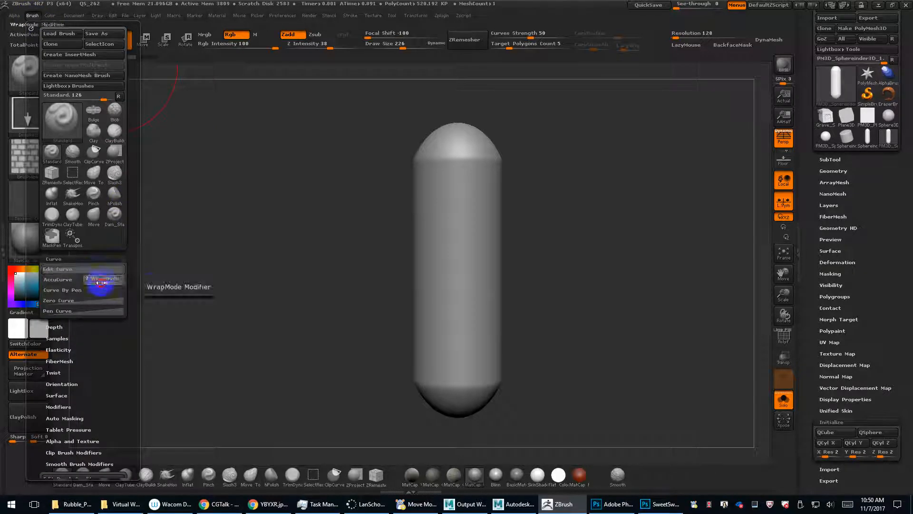
pyautogui.moveTo(446, 275); pyautogui.dragTo(438, 307)
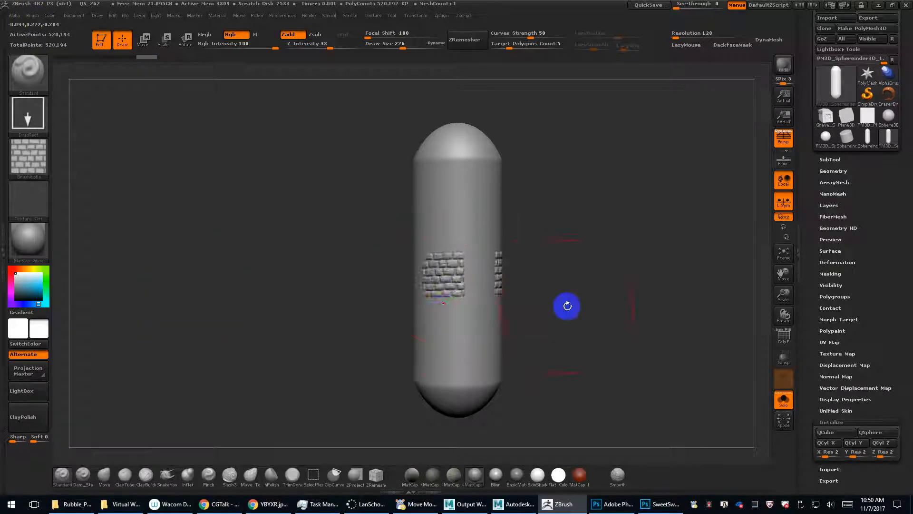
pyautogui.moveTo(567, 306); pyautogui.dragTo(550, 310)
pyautogui.moveTo(487, 238); pyautogui.dragTo(495, 255)
pyautogui.hotkey('ctrl', 'z')
pyautogui.hotkey('ctrl', 'z')
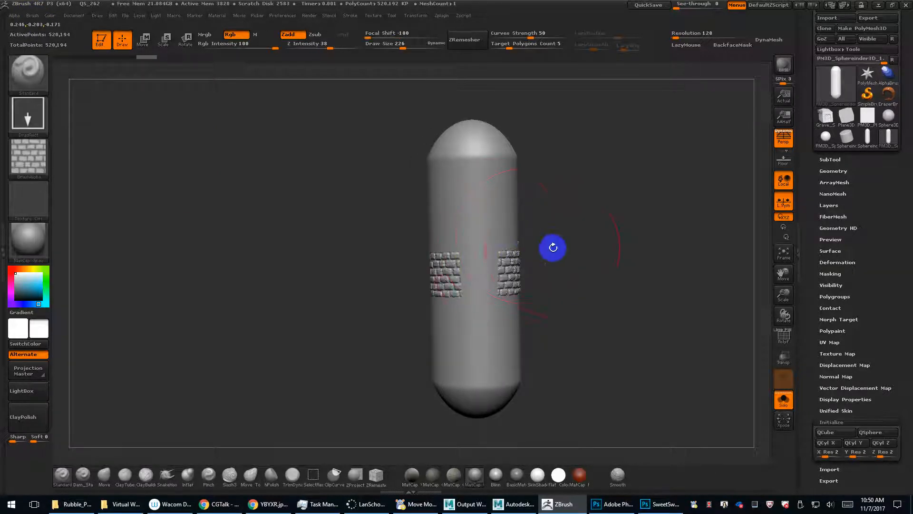
# Turn on radial symmetry about the Y axis only and stamp a band of bricks around the middle of the capsule.
pyautogui.click(415, 16)
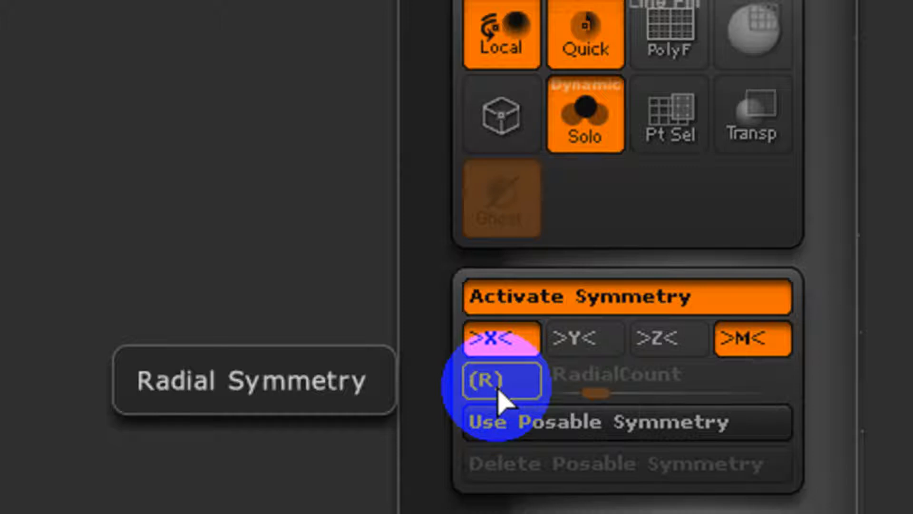
pyautogui.click(499, 394)
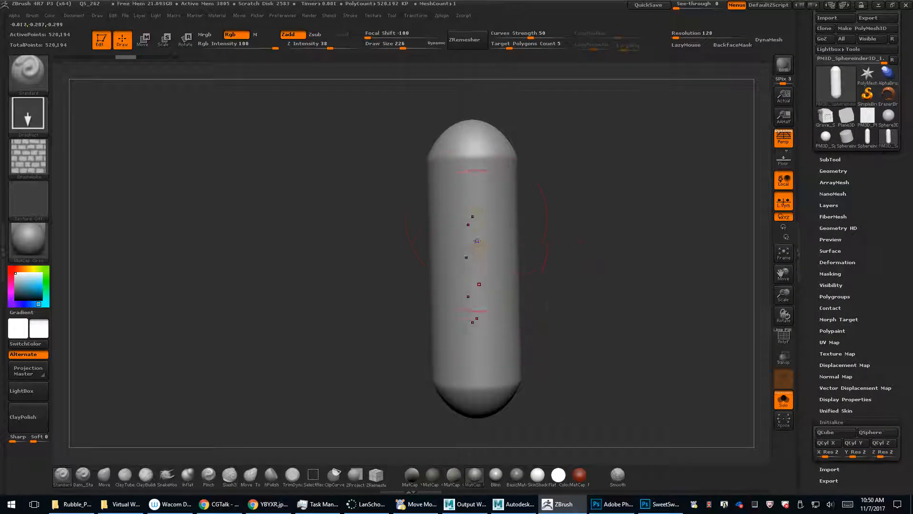
pyautogui.click(446, 19)
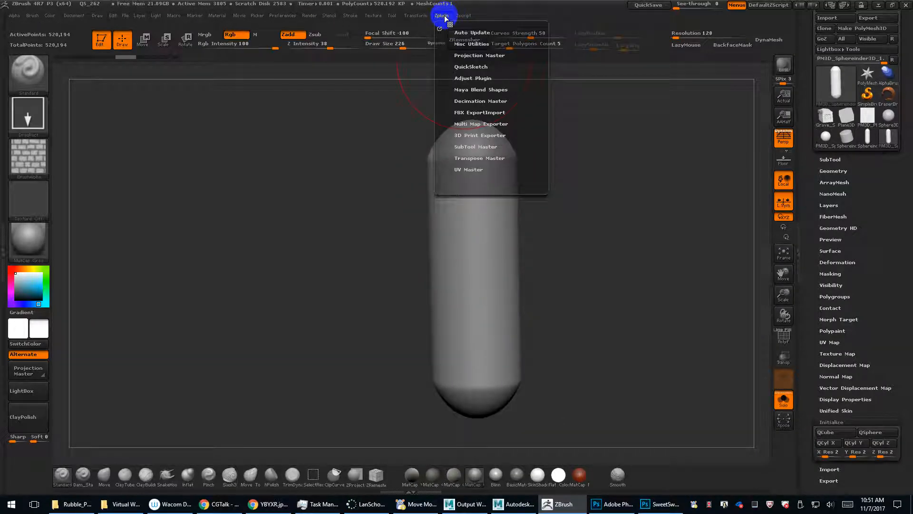
pyautogui.click(416, 15)
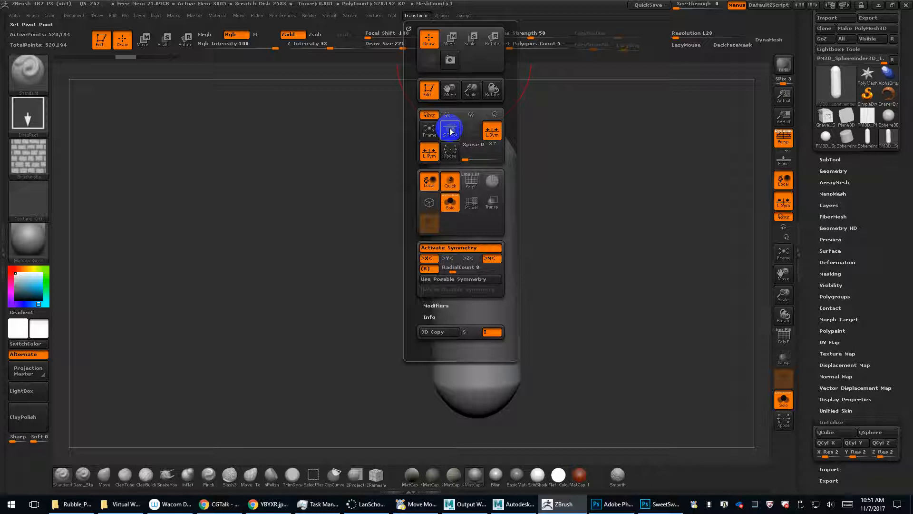
pyautogui.click(451, 258)
pyautogui.click(429, 258)
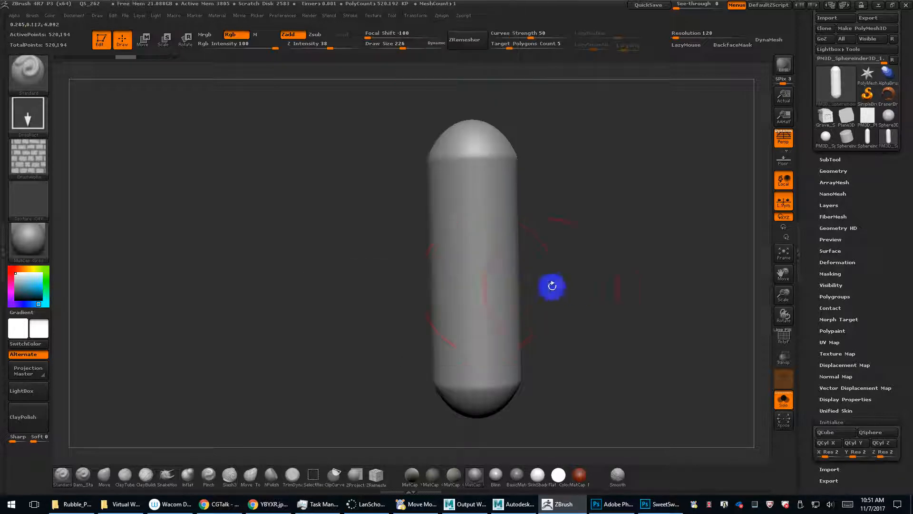
pyautogui.moveTo(477, 280)
pyautogui.mouseDown()
pyautogui.moveTo(478, 298)
pyautogui.moveTo(492, 304)
pyautogui.mouseUp()
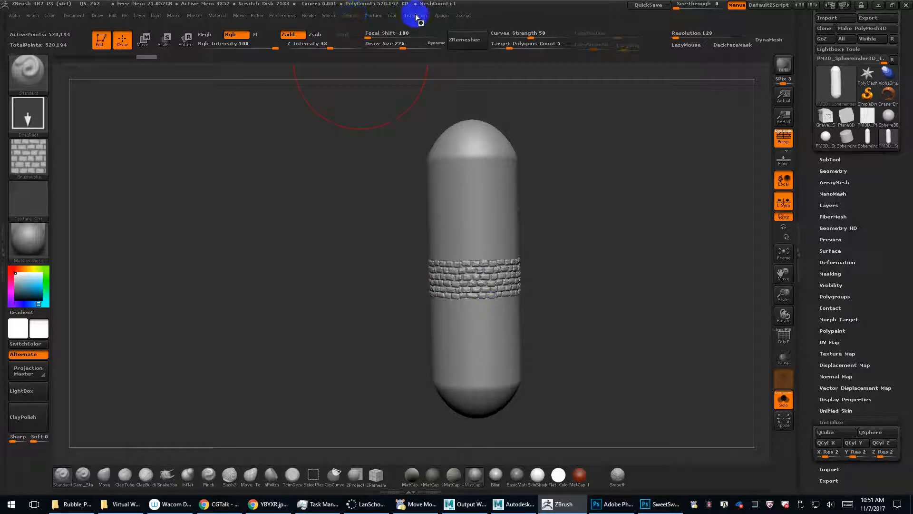
# Raise the radial symmetry count about the Y axis and reduce the brush Draw Size to 72.
pyautogui.click(349, 15)
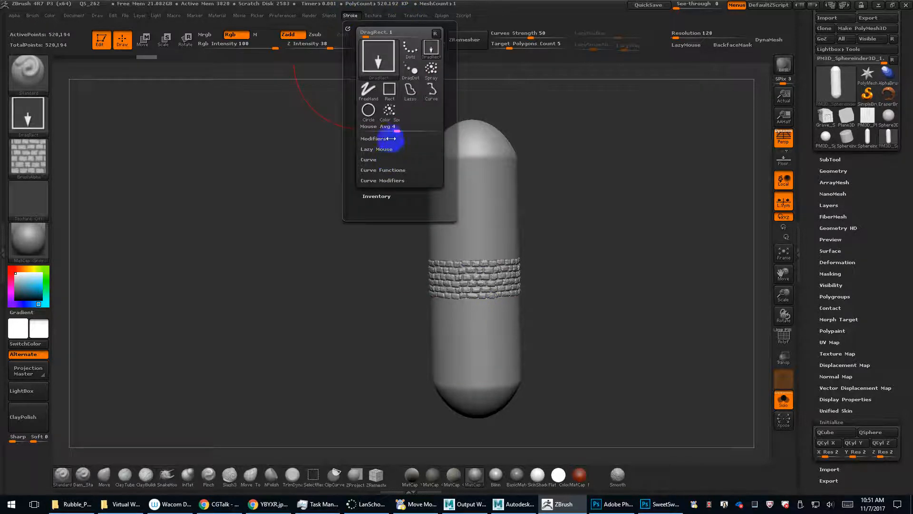
pyautogui.click(412, 15)
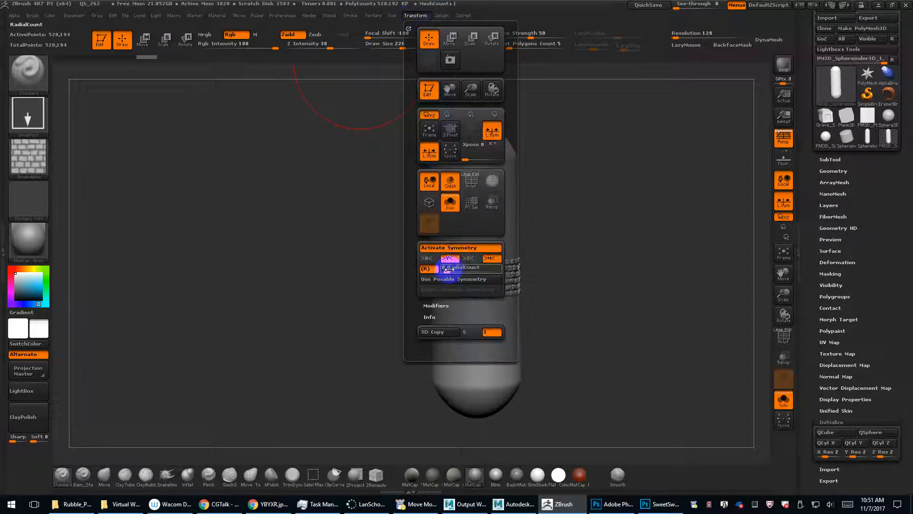
pyautogui.moveTo(447, 270); pyautogui.dragTo(453, 270)
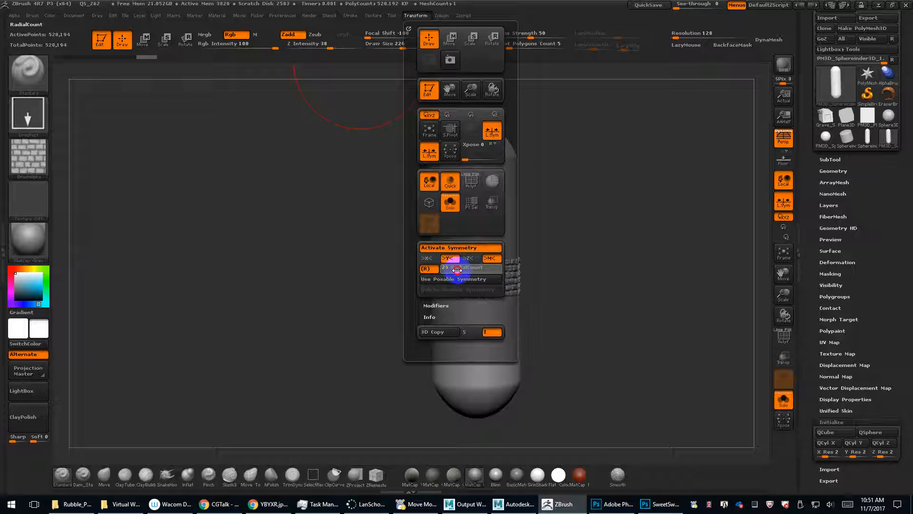
pyautogui.keyDown('alt'); pyautogui.moveTo(575, 253); pyautogui.dragTo(583, 338); pyautogui.keyUp('alt')
pyautogui.press('s')
pyautogui.moveTo(547, 249); pyautogui.dragTo(534, 248)
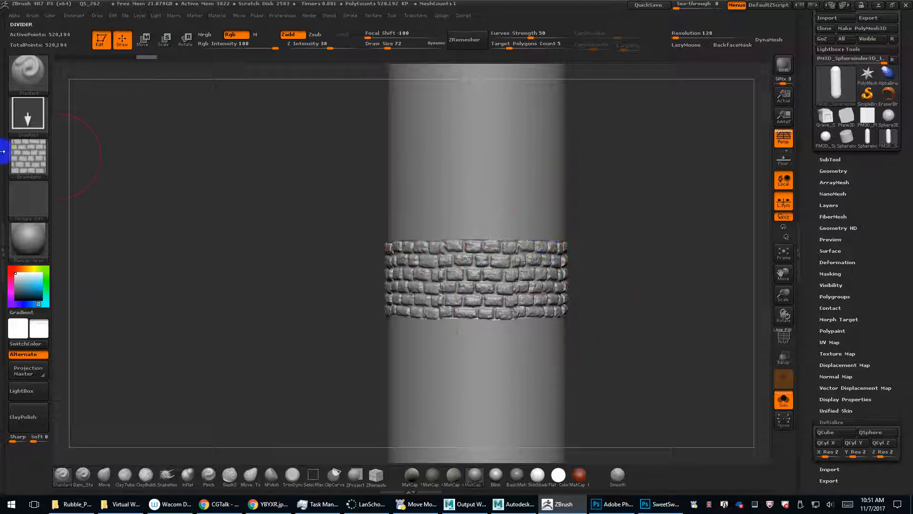
# Sculpt radially repeated grooves and a narrowed neck above the capsule's brick band with the Dam_Standard brush.
pyautogui.click(82, 475)
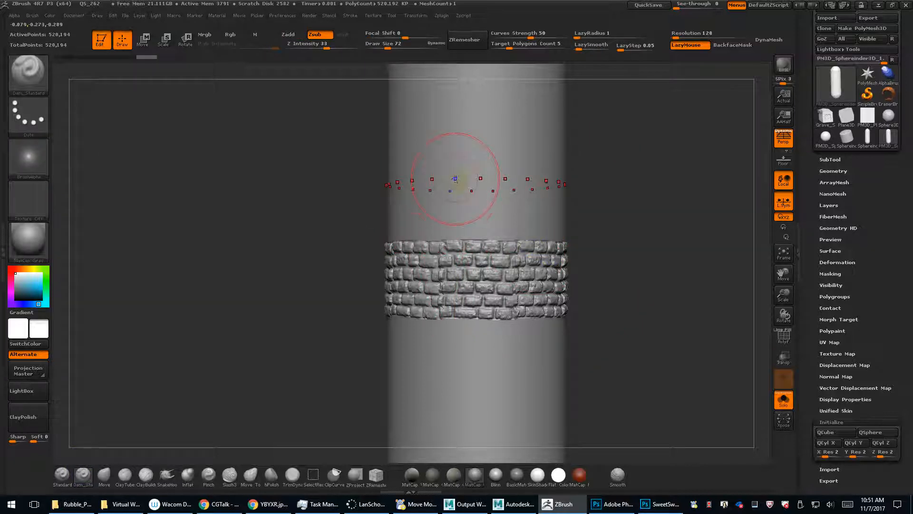
pyautogui.moveTo(419, 169)
pyautogui.mouseDown()
pyautogui.moveTo(432, 167)
pyautogui.moveTo(424, 155)
pyautogui.moveTo(434, 130)
pyautogui.moveTo(476, 116)
pyautogui.moveTo(385, 84)
pyautogui.mouseUp()
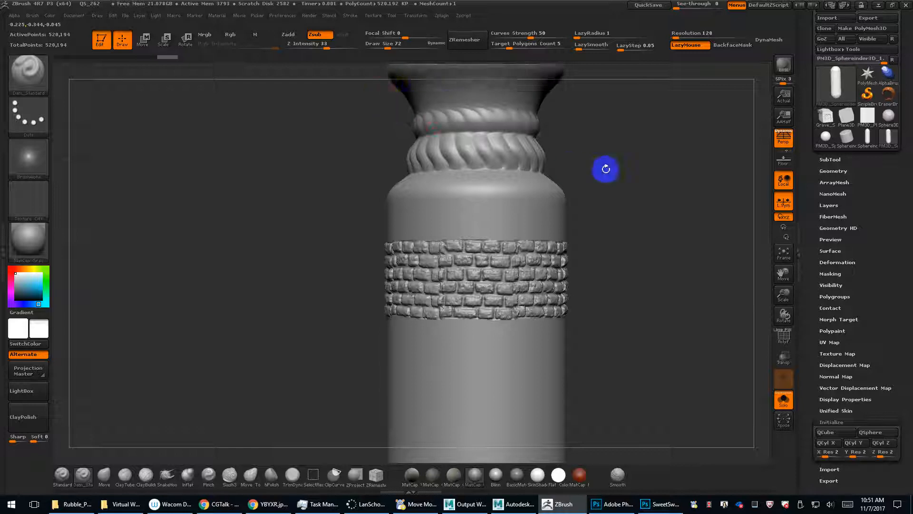
pyautogui.moveTo(605, 169)
pyautogui.keyDown('alt'); pyautogui.mouseDown()
pyautogui.moveTo(604, 249)
pyautogui.moveTo(595, 259)
pyautogui.moveTo(595, 250)
pyautogui.mouseUp(); pyautogui.keyUp('alt')
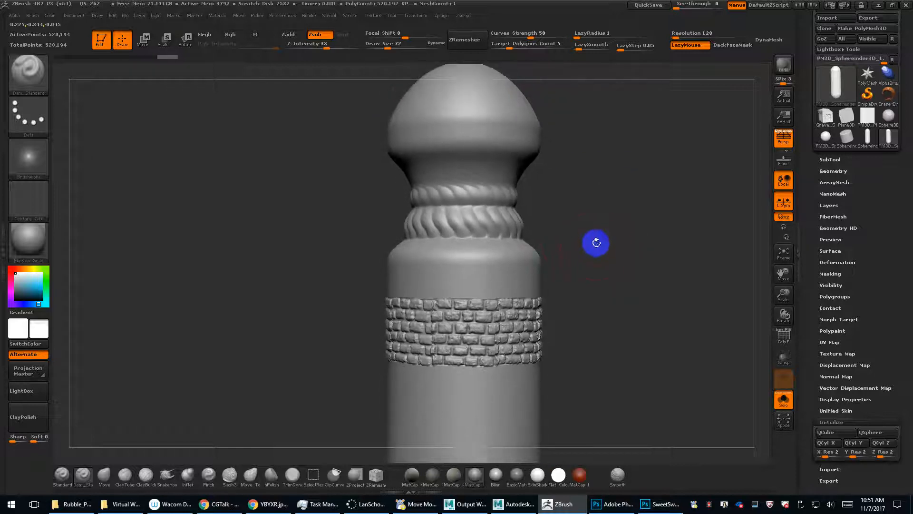
pyautogui.hotkey('ctrl', 'z')
# Switch to the Grave_Scene2 building and undo the tilted brick stamp on its doorway face.
pyautogui.moveTo(523, 145)
pyautogui.mouseDown()
pyautogui.moveTo(493, 149)
pyautogui.moveTo(493, 209)
pyautogui.moveTo(441, 226)
pyautogui.moveTo(569, 234)
pyautogui.moveTo(612, 270)
pyautogui.moveTo(607, 283)
pyautogui.moveTo(581, 256)
pyautogui.mouseUp()
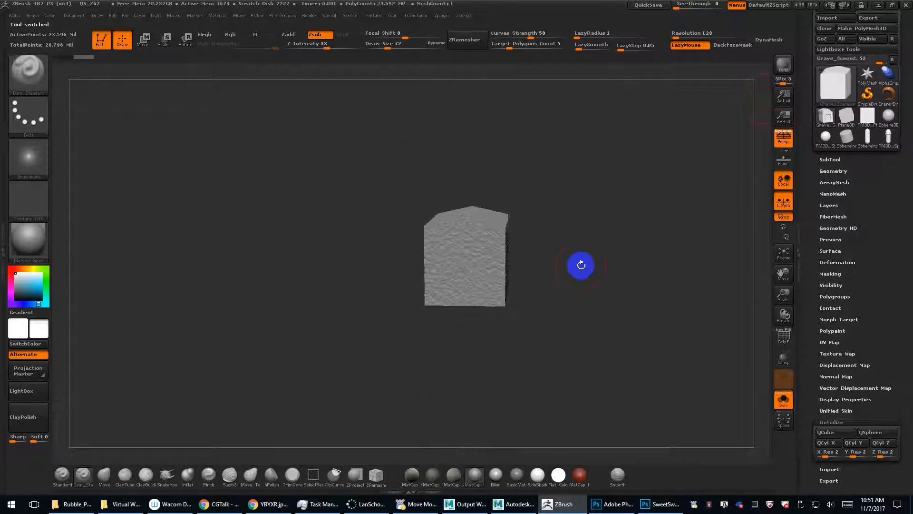
pyautogui.moveTo(581, 266); pyautogui.dragTo(596, 368)
pyautogui.moveTo(654, 250); pyautogui.dragTo(622, 243)
pyautogui.moveTo(622, 290); pyautogui.dragTo(409, 215)
pyautogui.moveTo(490, 244); pyautogui.dragTo(507, 223)
pyautogui.press('ctrl')
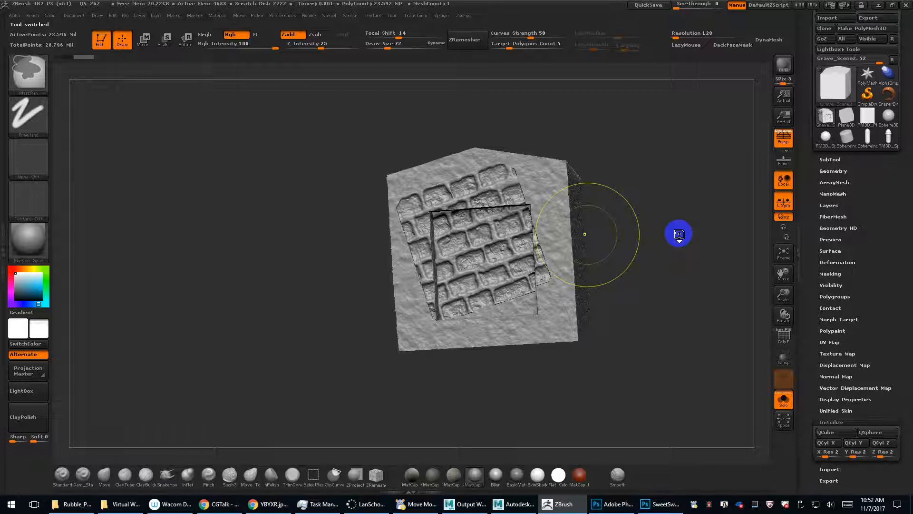
pyautogui.moveTo(706, 206)
pyautogui.mouseDown()
pyautogui.moveTo(680, 155)
pyautogui.moveTo(636, 178)
pyautogui.mouseUp()
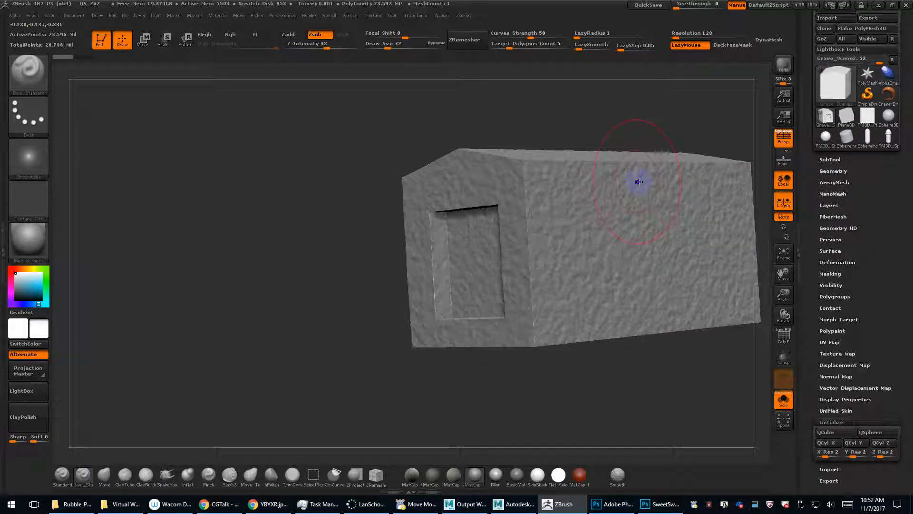
# Reconstruct four lower subdivision levels from the building's high-resolution mesh.
pyautogui.press('f')
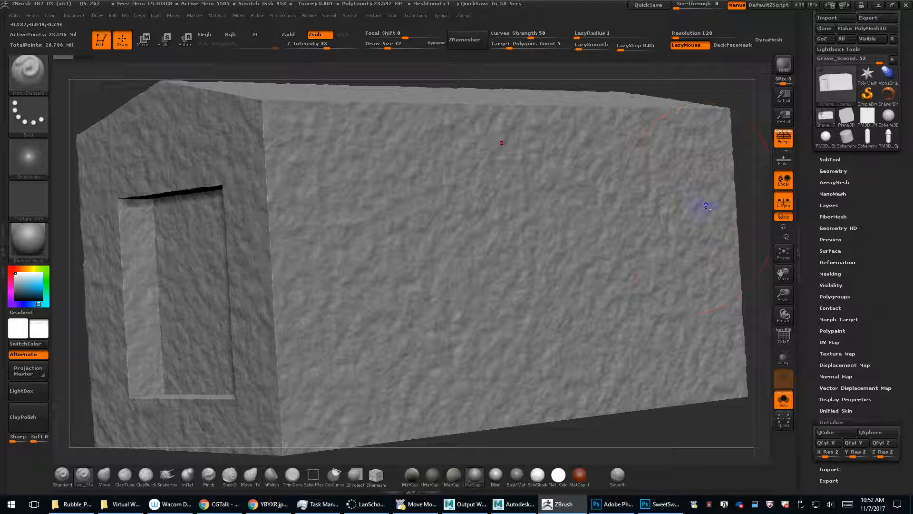
pyautogui.keyDown('alt'); pyautogui.moveTo(751, 201); pyautogui.dragTo(736, 173); pyautogui.keyUp('alt')
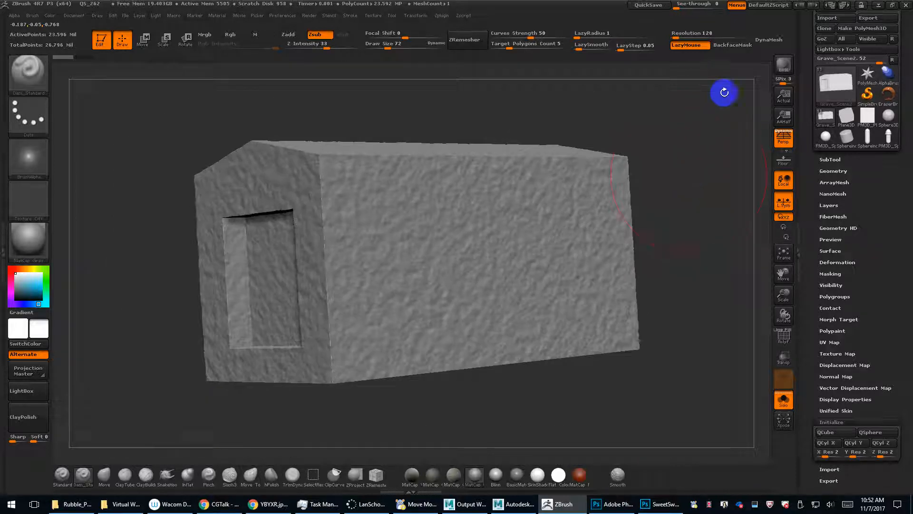
pyautogui.hotkey('shift', 'f')
pyautogui.moveTo(690, 193); pyautogui.dragTo(656, 216)
pyautogui.click(825, 171)
pyautogui.hotkey('shift', 'f')
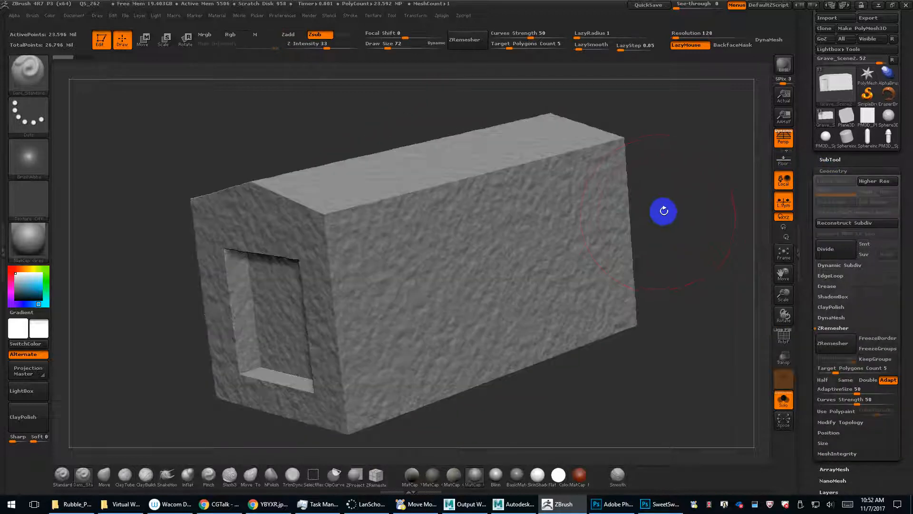
pyautogui.click(833, 223)
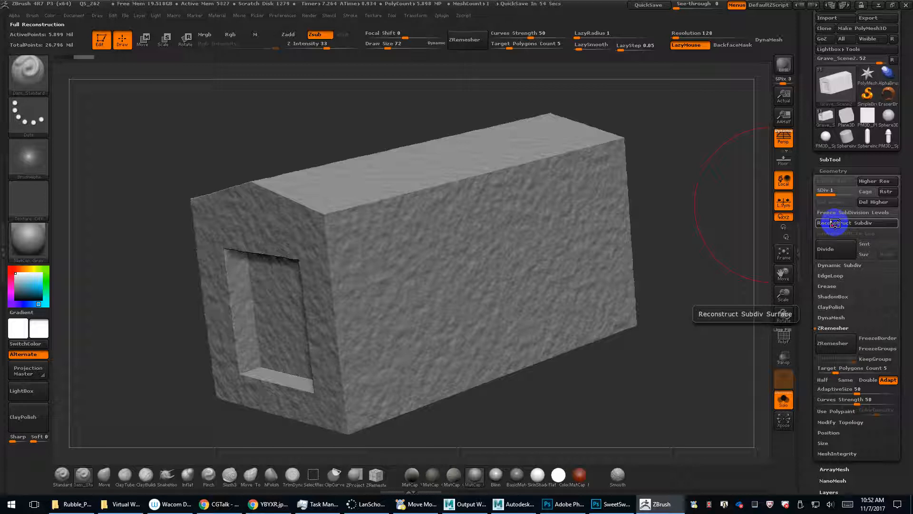
pyautogui.click(837, 223)
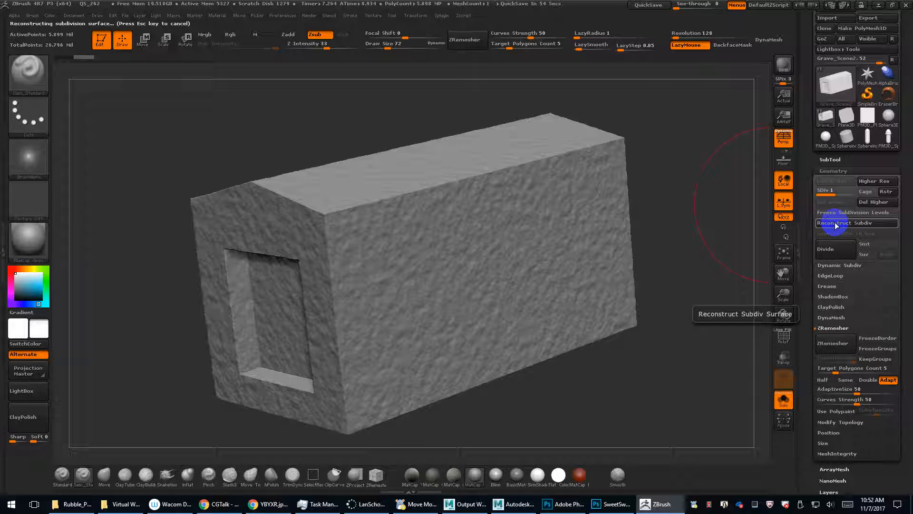
pyautogui.click(837, 223)
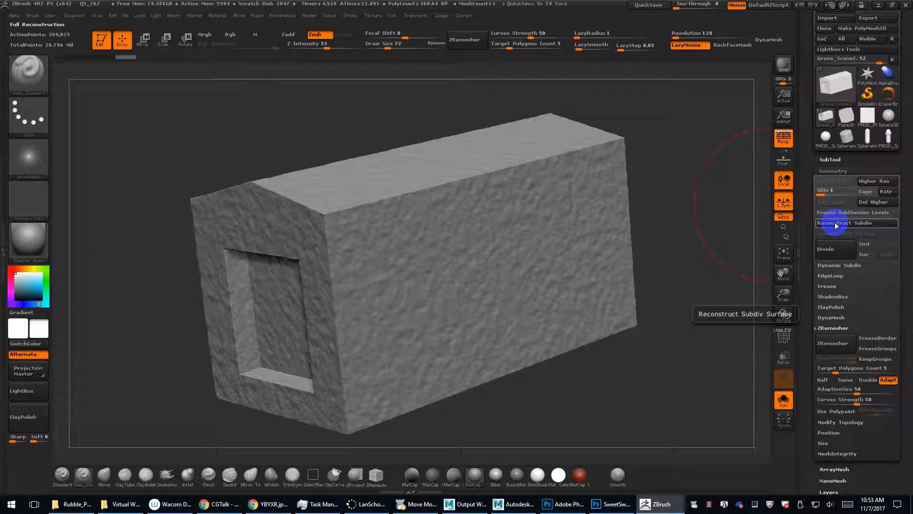
pyautogui.click(836, 224)
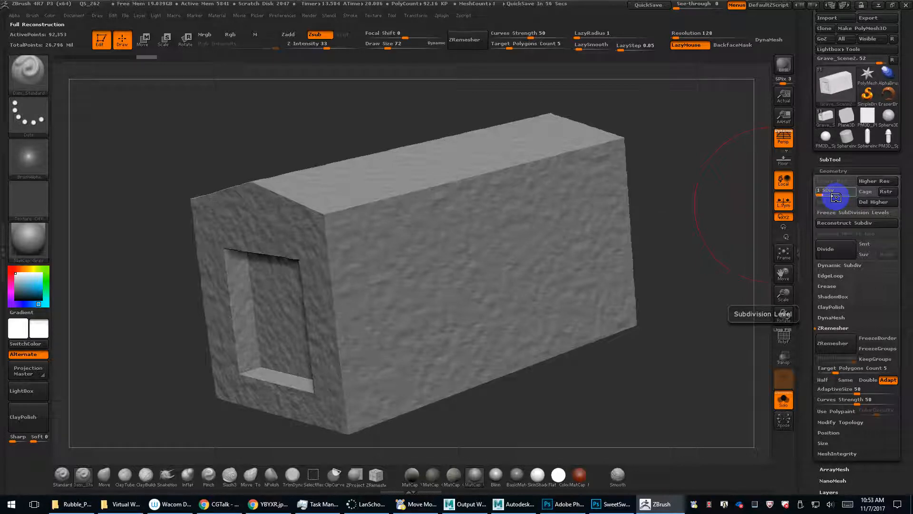
# Compare the building's subdivision levels and keep only level 3 by deleting the higher and lower levels.
pyautogui.moveTo(660, 226); pyautogui.dragTo(619, 265)
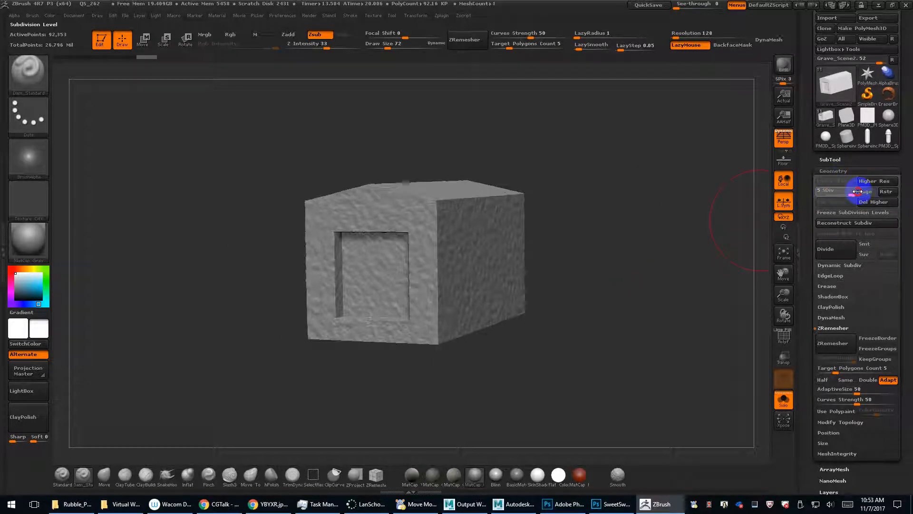
pyautogui.click(810, 193)
pyautogui.moveTo(575, 291); pyautogui.dragTo(565, 292)
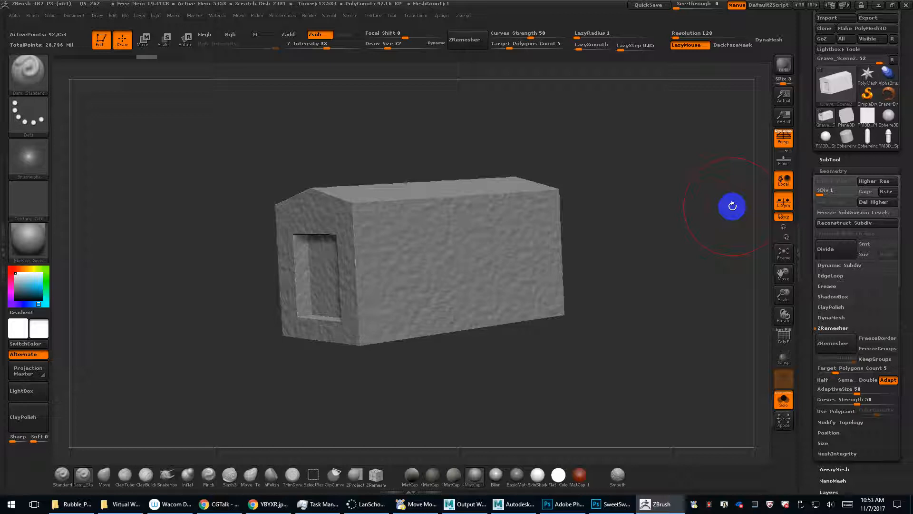
pyautogui.moveTo(826, 194); pyautogui.dragTo(838, 193)
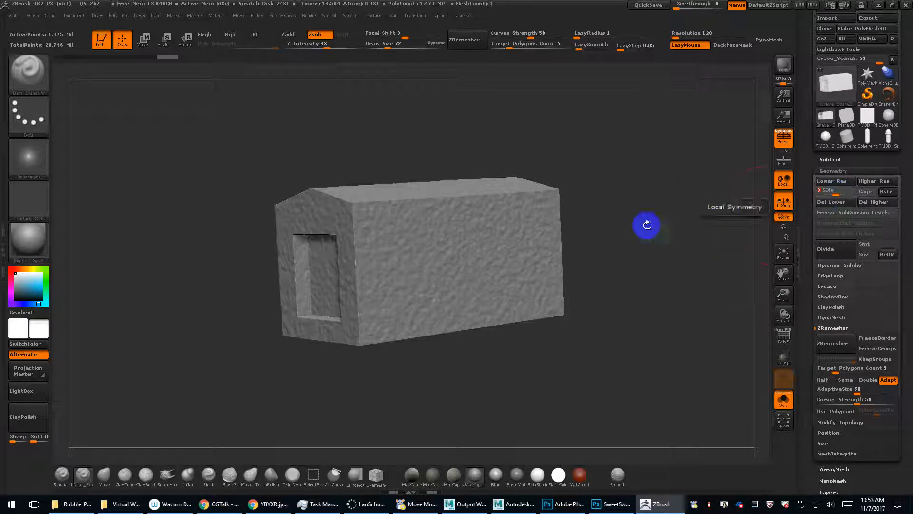
pyautogui.moveTo(648, 224); pyautogui.dragTo(718, 229)
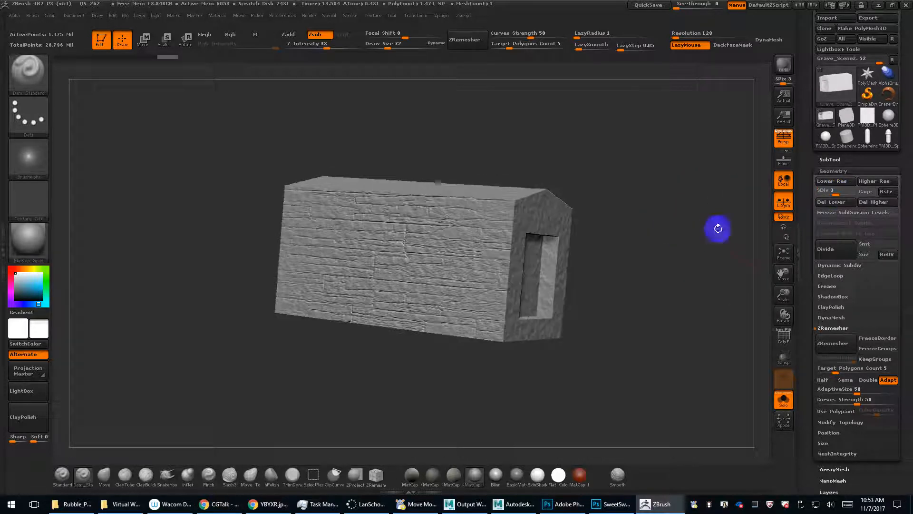
pyautogui.click(872, 204)
pyautogui.click(831, 204)
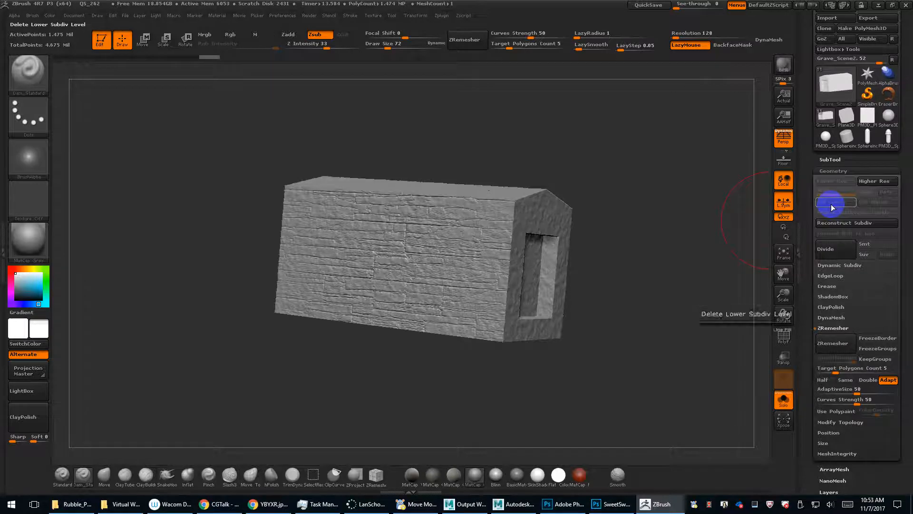
# Show the building's polyframe and examine the mesh density on its roof and brick side wall.
pyautogui.moveTo(699, 217); pyautogui.dragTo(678, 150)
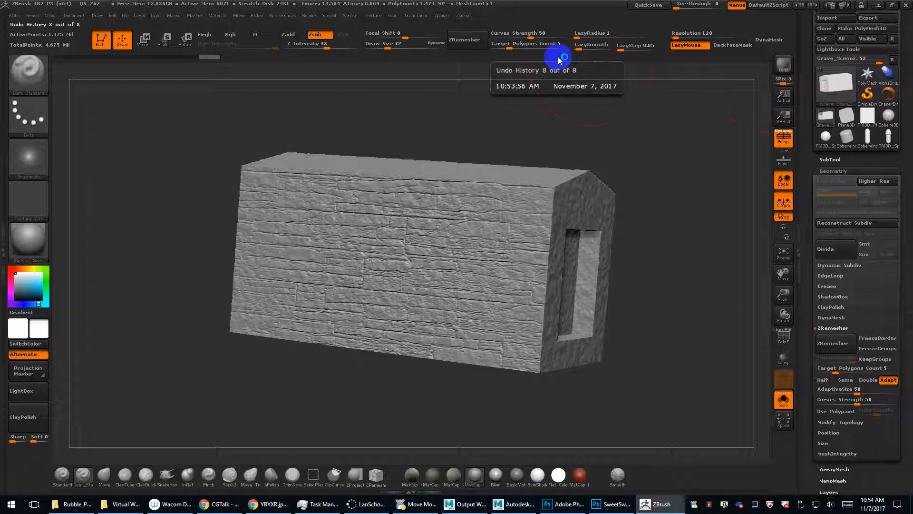
pyautogui.click(443, 15)
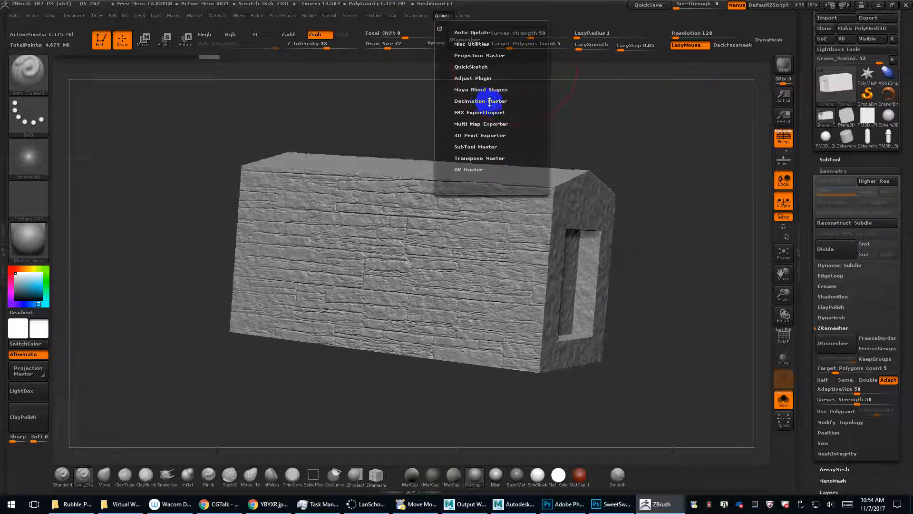
pyautogui.hotkey('shift', 'f')
pyautogui.keyDown('ctrl'); pyautogui.moveTo(664, 148); pyautogui.dragTo(661, 235, button='right'); pyautogui.keyUp('ctrl')
pyautogui.press('f')
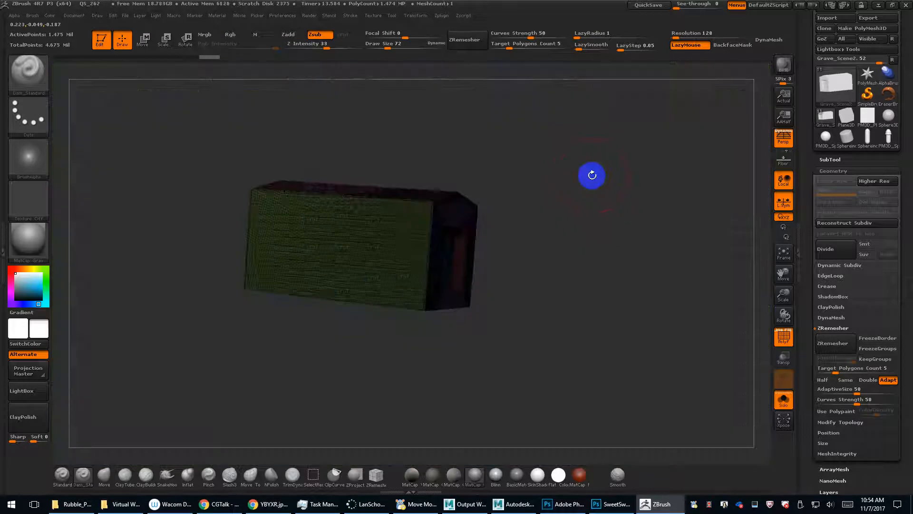
pyautogui.moveTo(592, 175); pyautogui.dragTo(567, 202)
pyautogui.keyDown('ctrl'); pyautogui.moveTo(566, 181); pyautogui.dragTo(603, 305, button='right'); pyautogui.keyUp('ctrl')
pyautogui.moveTo(656, 176); pyautogui.dragTo(648, 214)
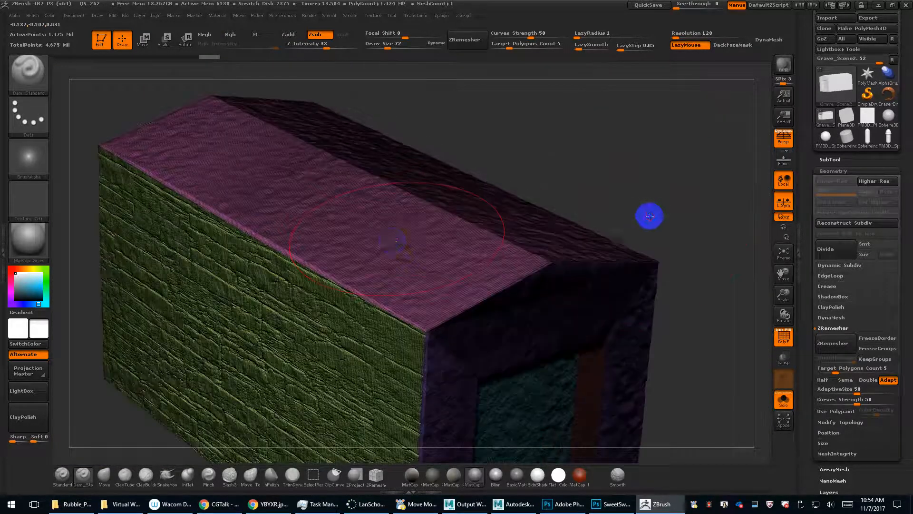
# Pre-process the current building mesh in Decimation Master.
pyautogui.click(440, 18)
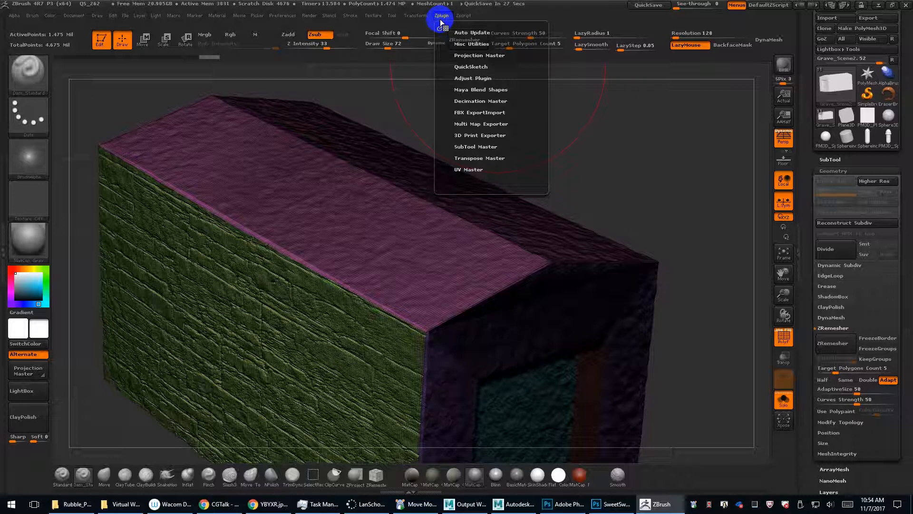
pyautogui.click(483, 101)
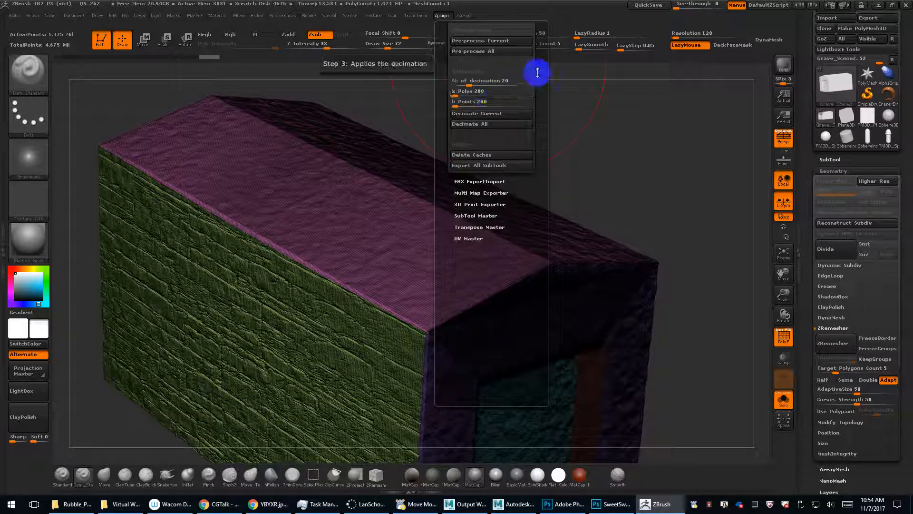
pyautogui.moveTo(537, 72); pyautogui.dragTo(538, 143)
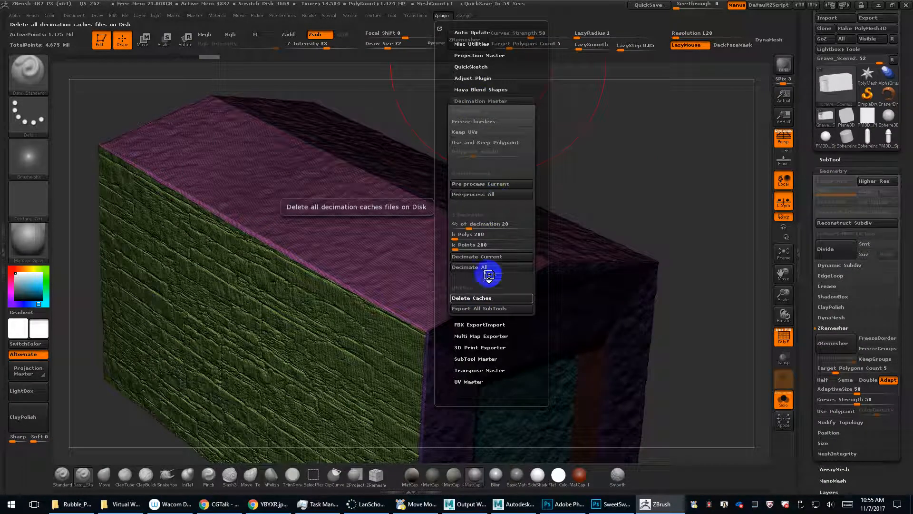
pyautogui.click(495, 185)
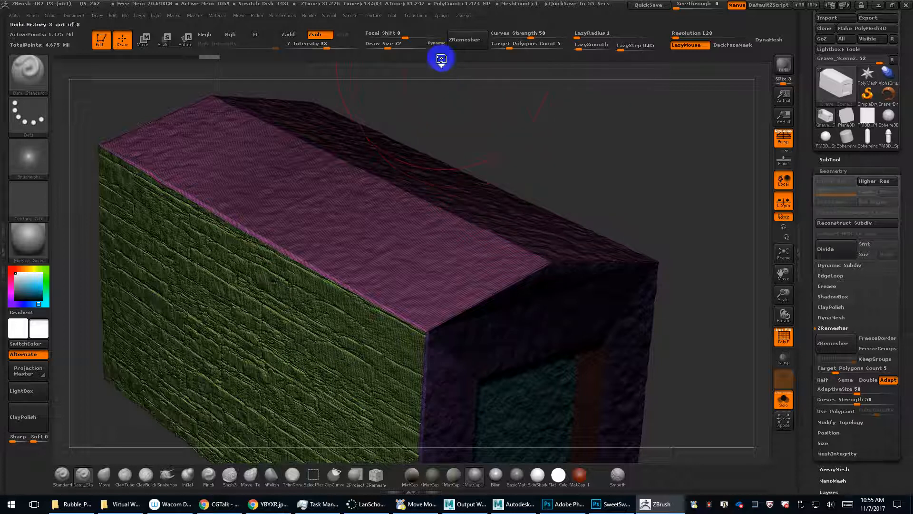
# Set Decimation Master's percentage of decimation to 15 for the building mesh.
pyautogui.click(442, 16)
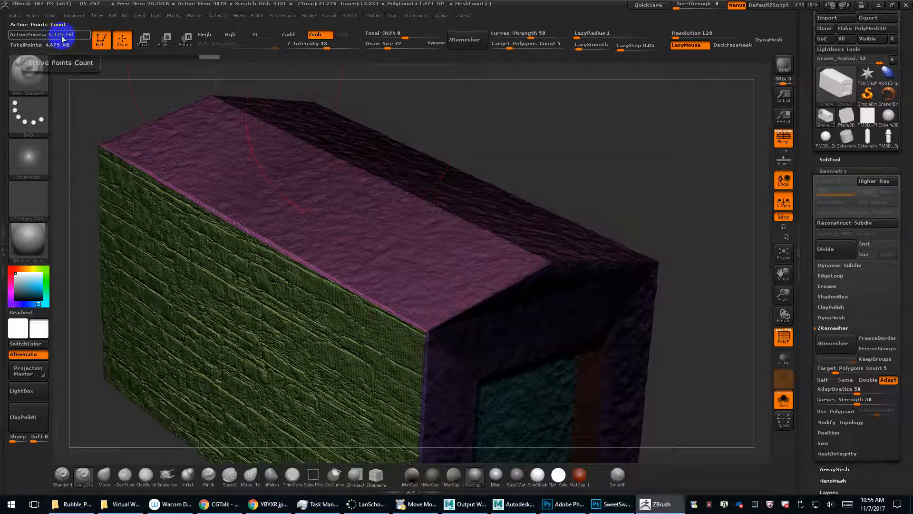
pyautogui.click(425, 16)
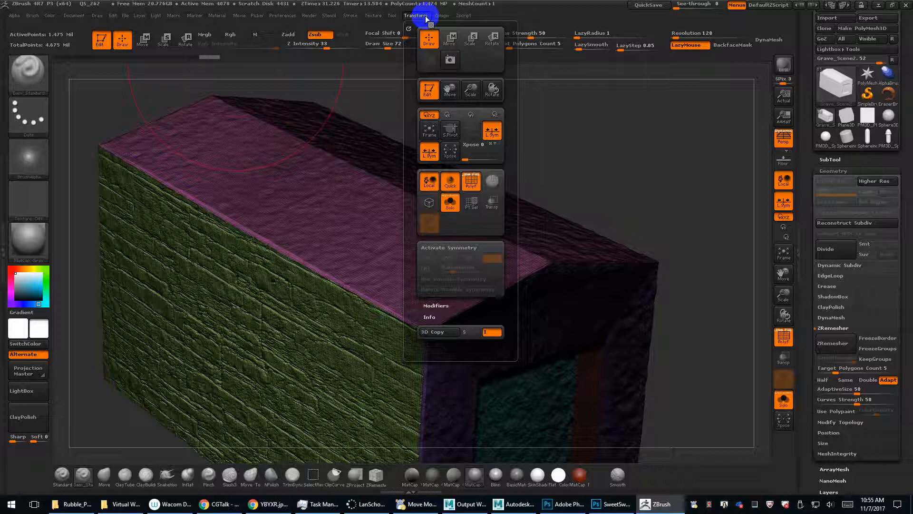
pyautogui.click(437, 15)
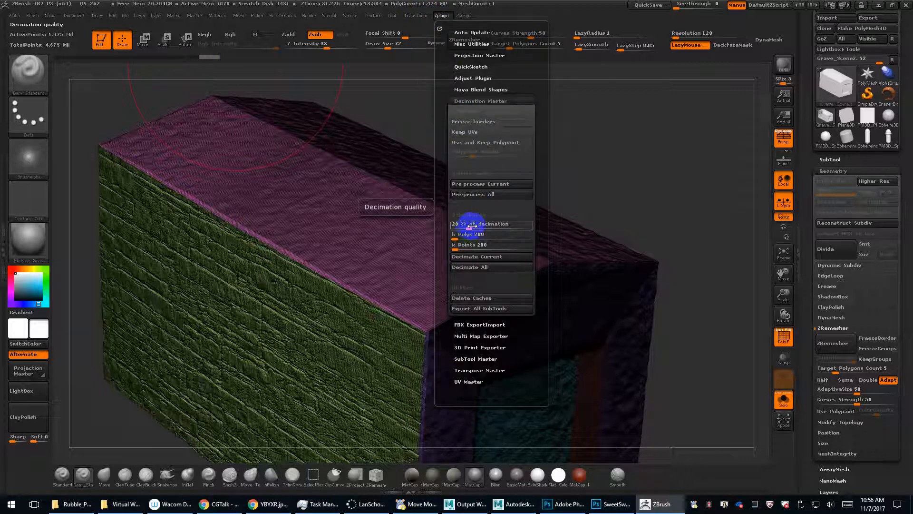
pyautogui.click(469, 226)
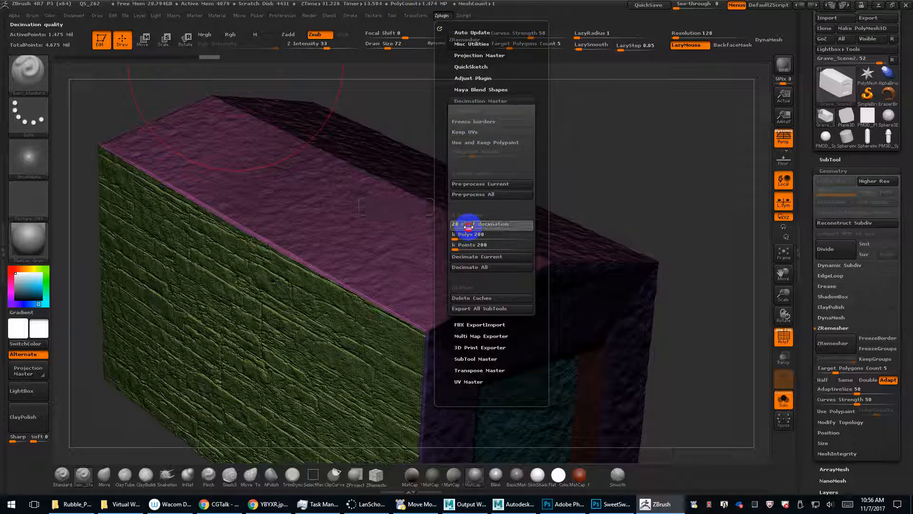
pyautogui.write('15')
pyautogui.press('Return')
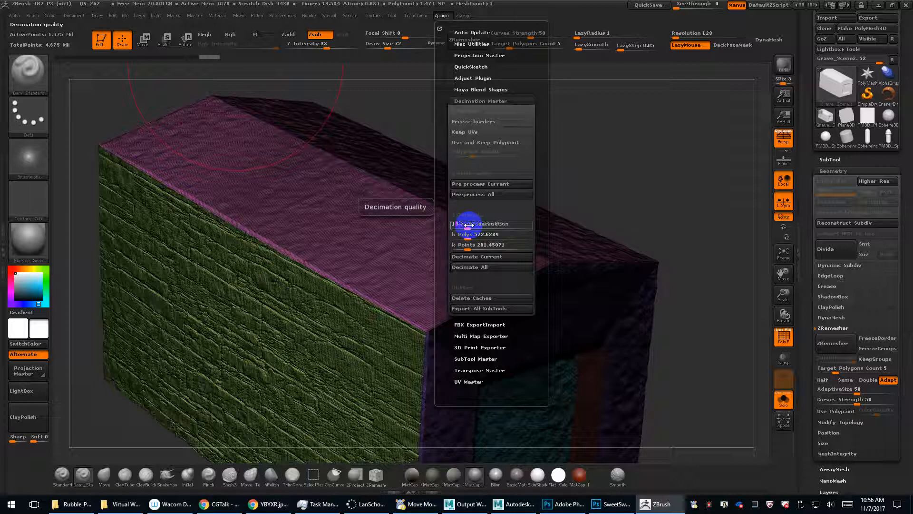
# Set Decimation Master's target to 300 k polys and decimate the current building mesh.
pyautogui.click(467, 235)
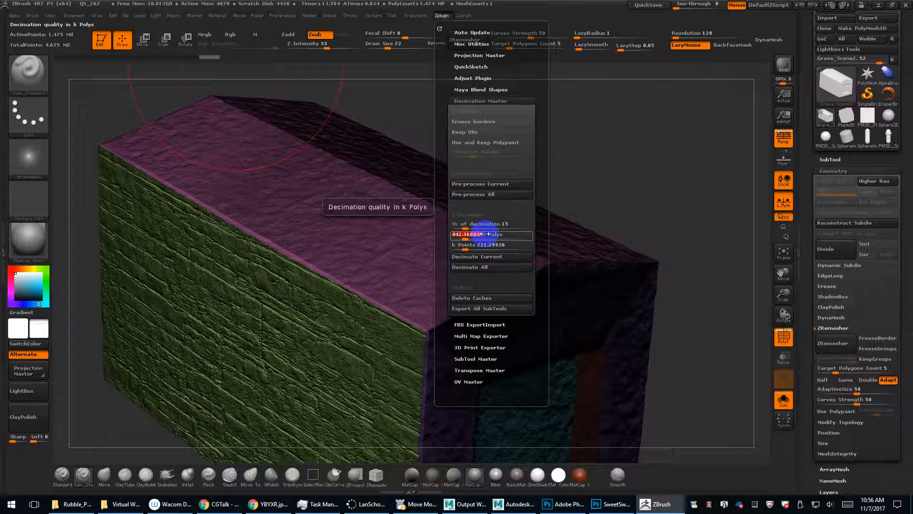
pyautogui.write('300')
pyautogui.press('Return')
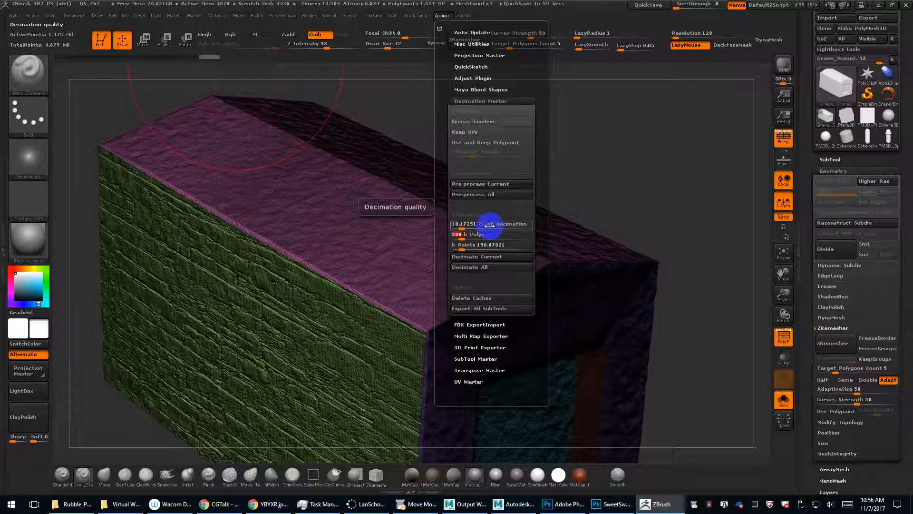
pyautogui.click(489, 257)
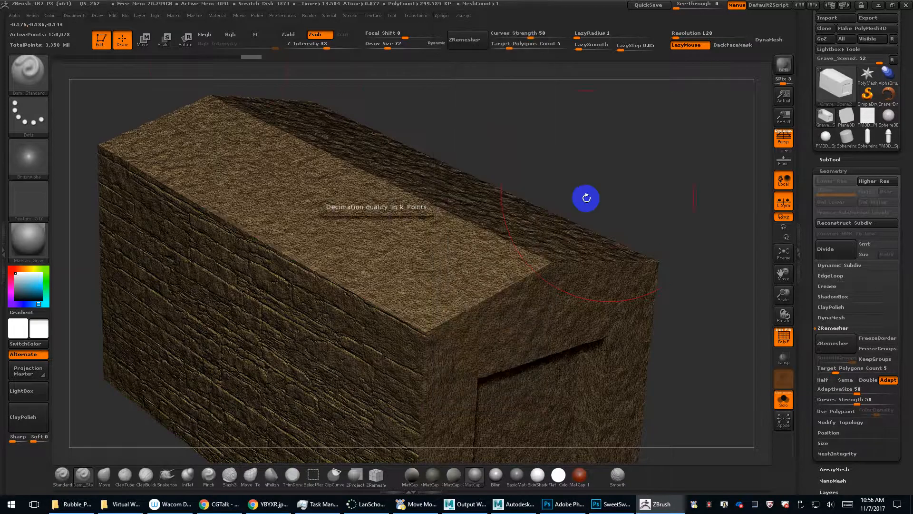
# Examine the decimated polyframe on the roof and brick side wall, hide the polyframe and frame the whole building.
pyautogui.keyDown('alt'); pyautogui.moveTo(606, 188); pyautogui.dragTo(621, 252); pyautogui.keyUp('alt')
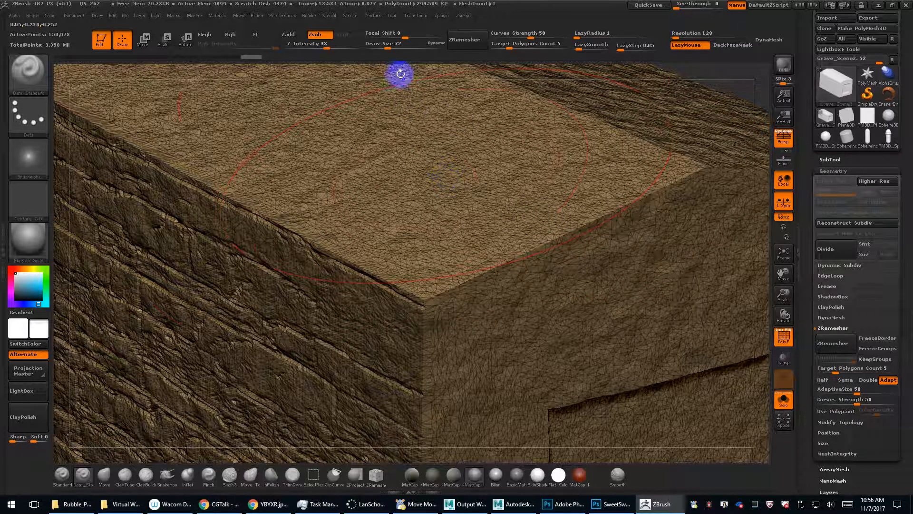
pyautogui.keyDown('alt'); pyautogui.moveTo(736, 72); pyautogui.dragTo(671, 47); pyautogui.keyUp('alt')
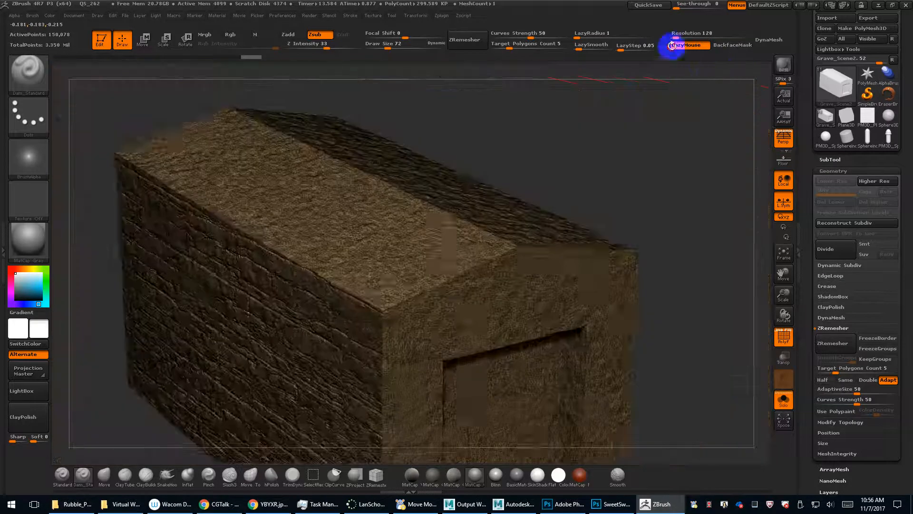
pyautogui.moveTo(633, 119); pyautogui.dragTo(638, 230)
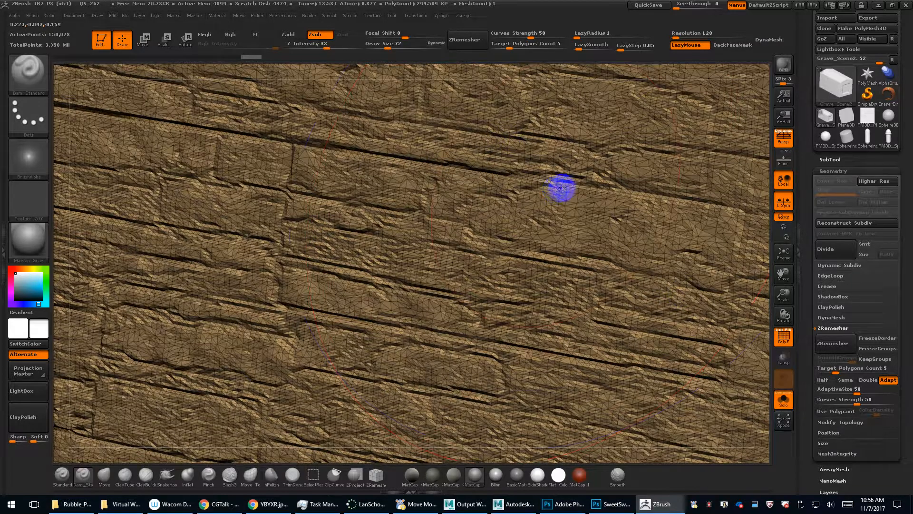
pyautogui.hotkey('shift', 'f')
pyautogui.press('f')
pyautogui.moveTo(631, 114); pyautogui.dragTo(730, 146)
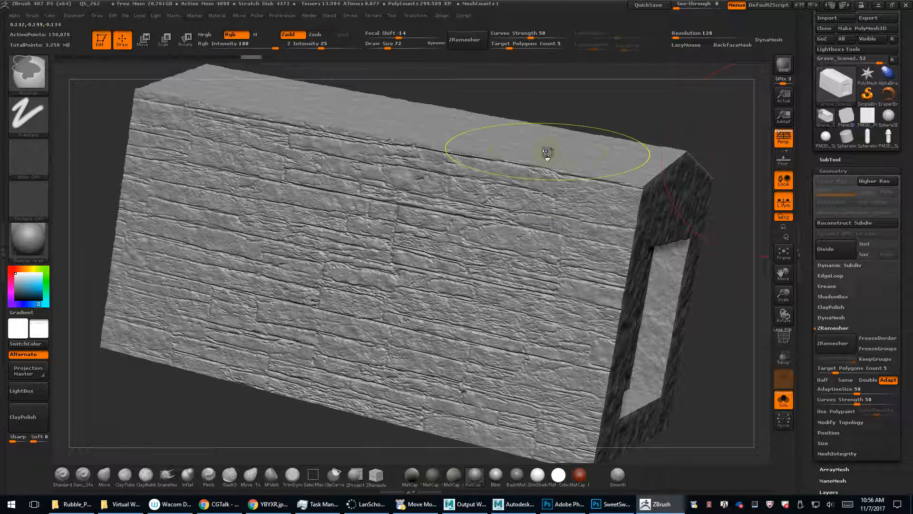
# Compare the brick wall's detail before and after decimation by undoing and redoing the decimation.
pyautogui.hotkey('ctrl', 'z')
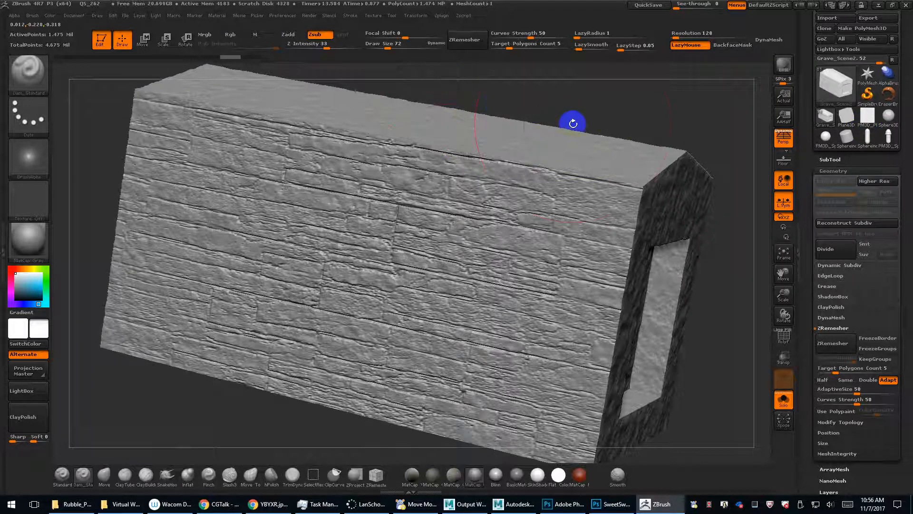
pyautogui.hotkey('ctrl', 'shift')
pyautogui.hotkey('ctrl', 'shift', 'z')
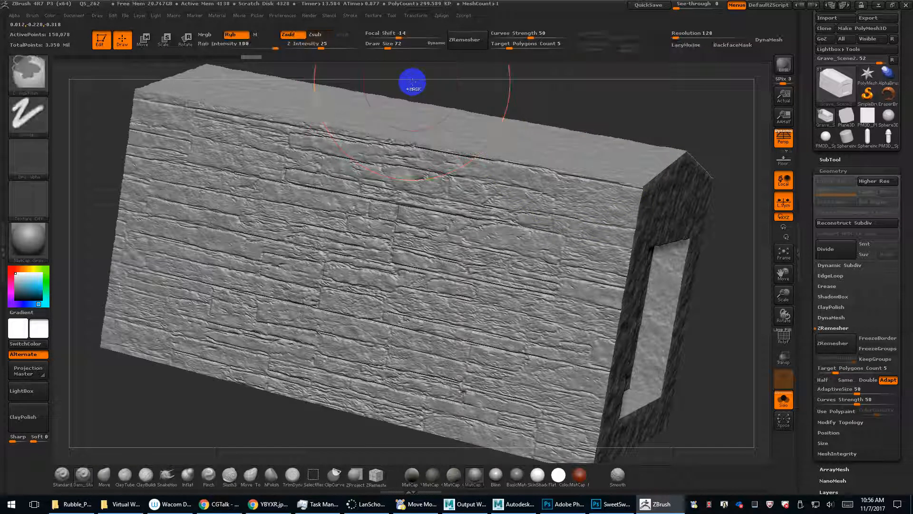
pyautogui.hotkey('ctrl', 'z')
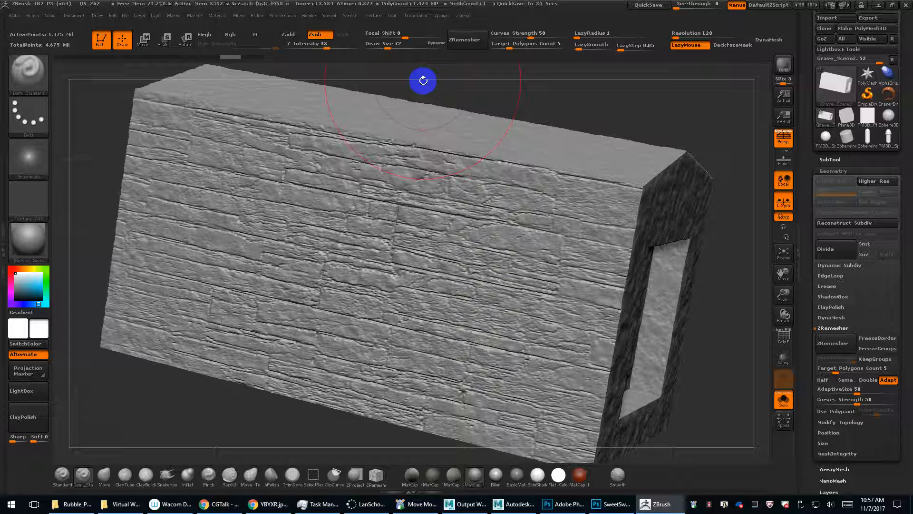
# Examine the building's gabled front and the plain side wall without bricks from several angles.
pyautogui.moveTo(534, 91); pyautogui.dragTo(557, 147)
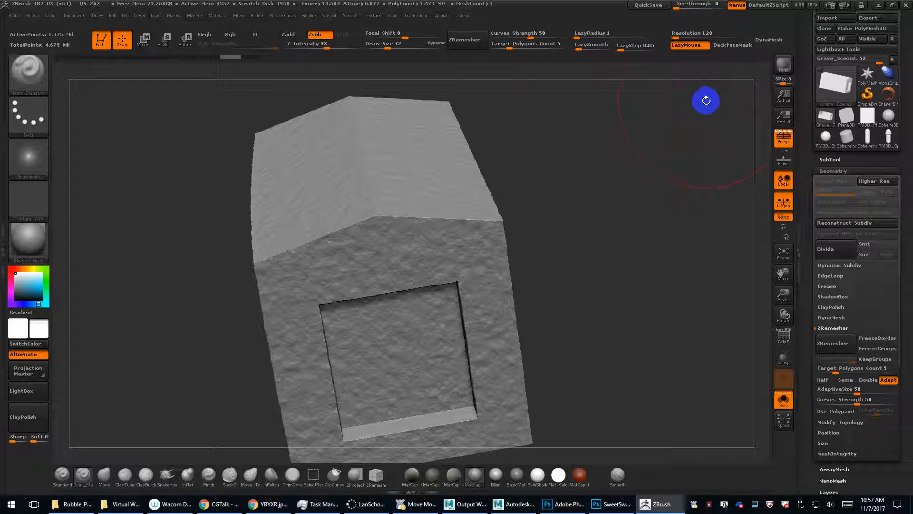
pyautogui.moveTo(809, 65); pyautogui.dragTo(811, 145)
pyautogui.keyDown('shift'); pyautogui.moveTo(514, 177); pyautogui.dragTo(487, 177); pyautogui.keyUp('shift')
pyautogui.moveTo(656, 175); pyautogui.dragTo(693, 196)
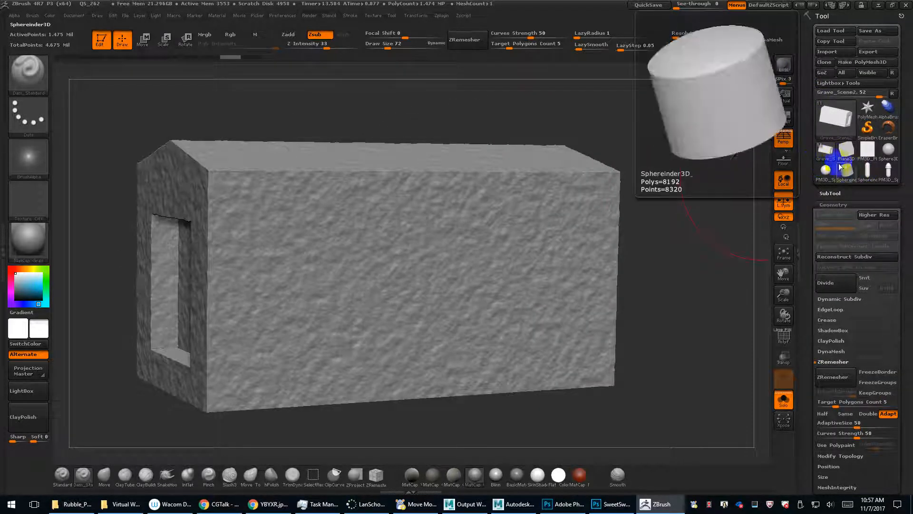
pyautogui.moveTo(832, 157)
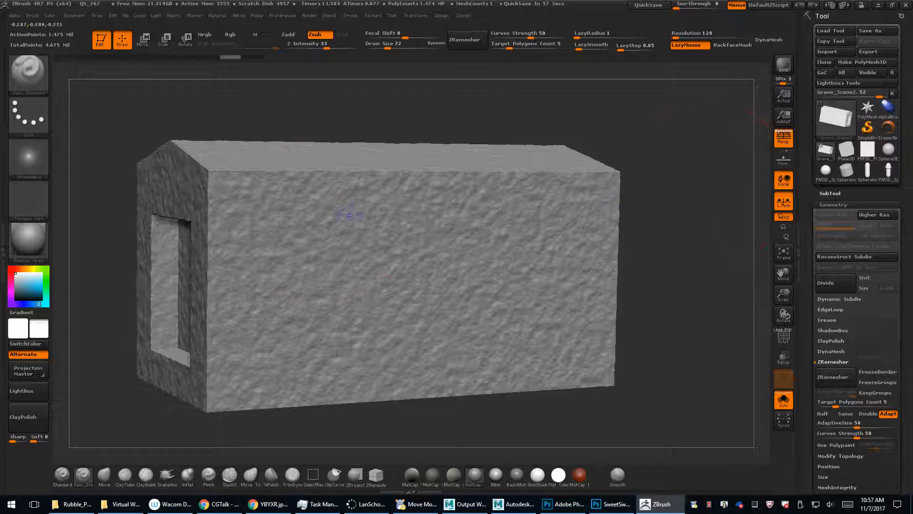
pyautogui.moveTo(650, 213); pyautogui.dragTo(720, 229)
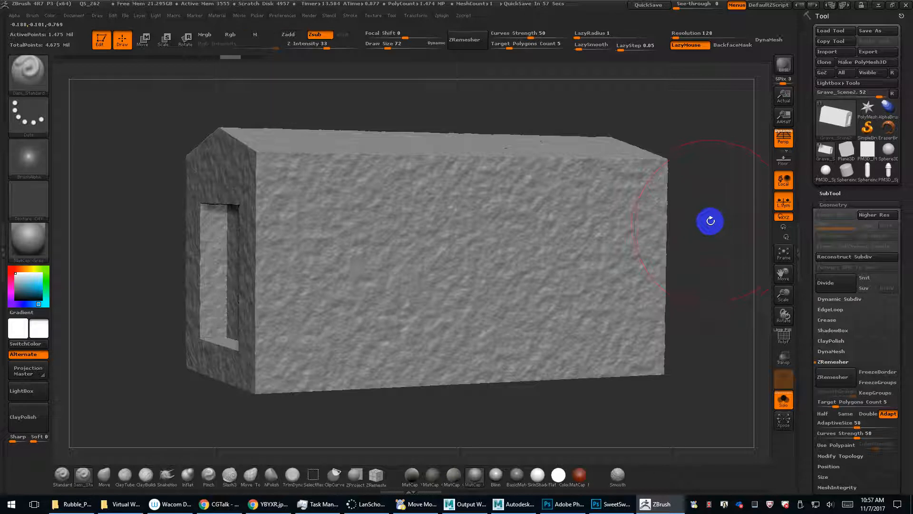
pyautogui.moveTo(685, 220); pyautogui.dragTo(692, 222)
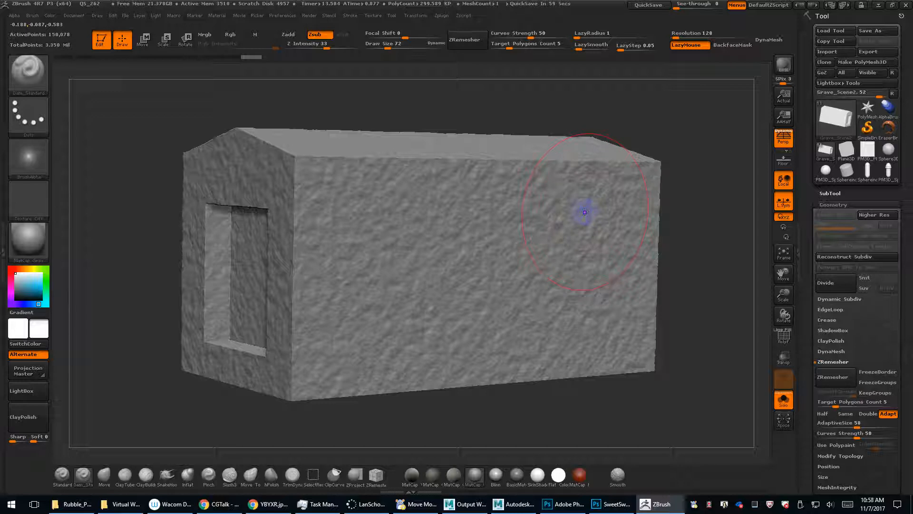
# Choose the IMM Bricks insert brush for adding bricks to the building.
pyautogui.press('b')
pyautogui.press('i')
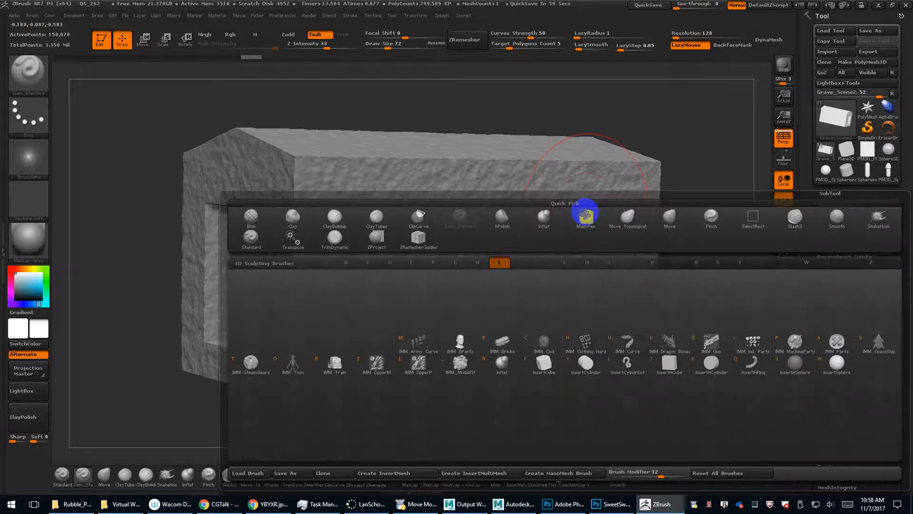
pyautogui.click(512, 346)
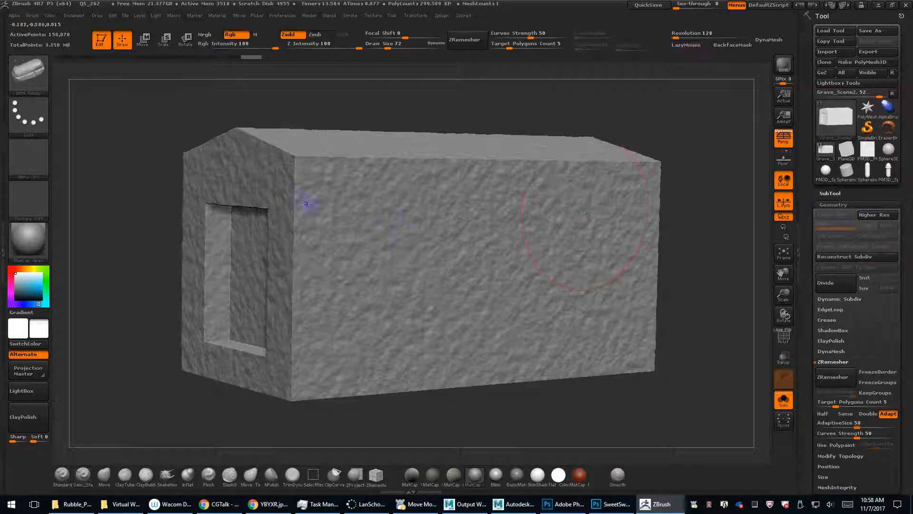
# Try inserting two bricks along the upper edge of the plain side wall, and undo both.
pyautogui.moveTo(279, 173)
pyautogui.mouseDown()
pyautogui.moveTo(271, 186)
pyautogui.moveTo(144, 181)
pyautogui.moveTo(379, 209)
pyautogui.moveTo(195, 186)
pyautogui.moveTo(156, 227)
pyautogui.moveTo(193, 252)
pyautogui.moveTo(220, 255)
pyautogui.mouseUp()
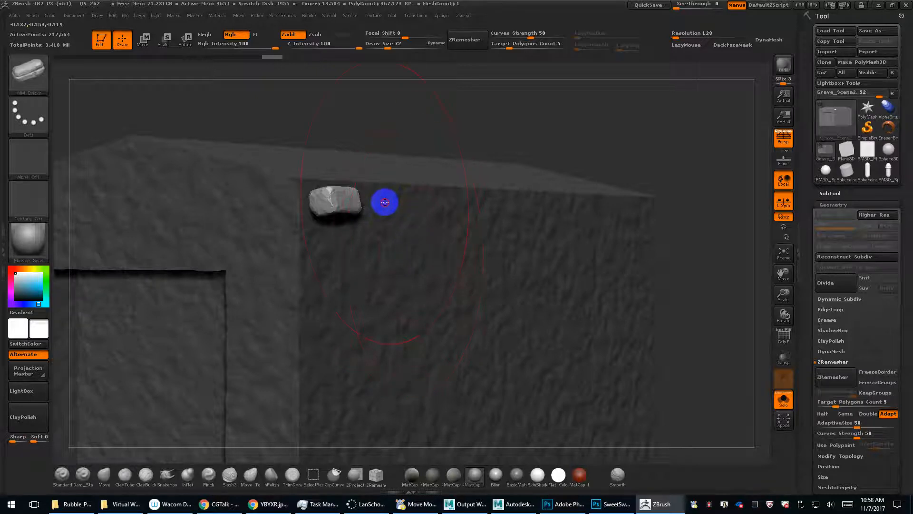
pyautogui.moveTo(391, 201); pyautogui.dragTo(389, 212)
pyautogui.moveTo(685, 240); pyautogui.dragTo(716, 249)
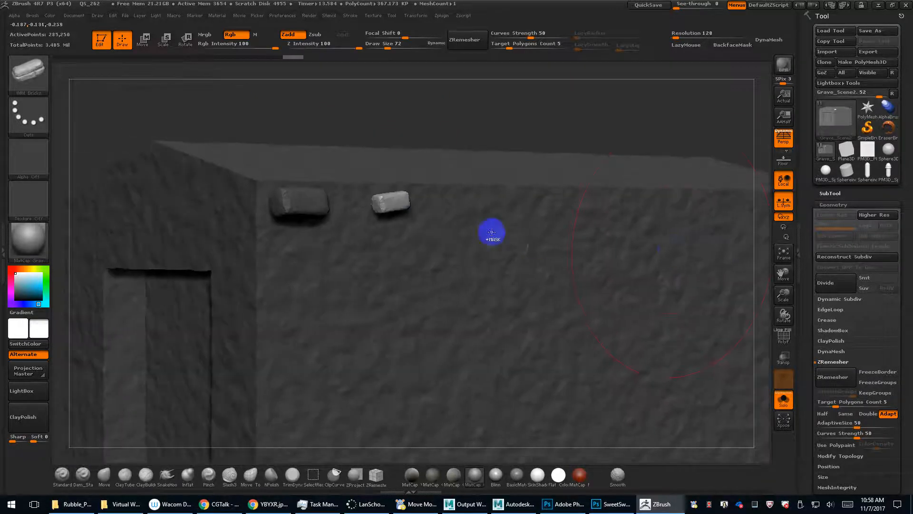
pyautogui.hotkey('ctrl', 'z')
pyautogui.hotkey('ctrl', 'z')
# Select the Brick6-d mesh for the IMM brush and insert a brick near the plain side wall's upper front corner.
pyautogui.keyDown('alt'); pyautogui.moveTo(376, 137); pyautogui.dragTo(359, 162); pyautogui.keyUp('alt')
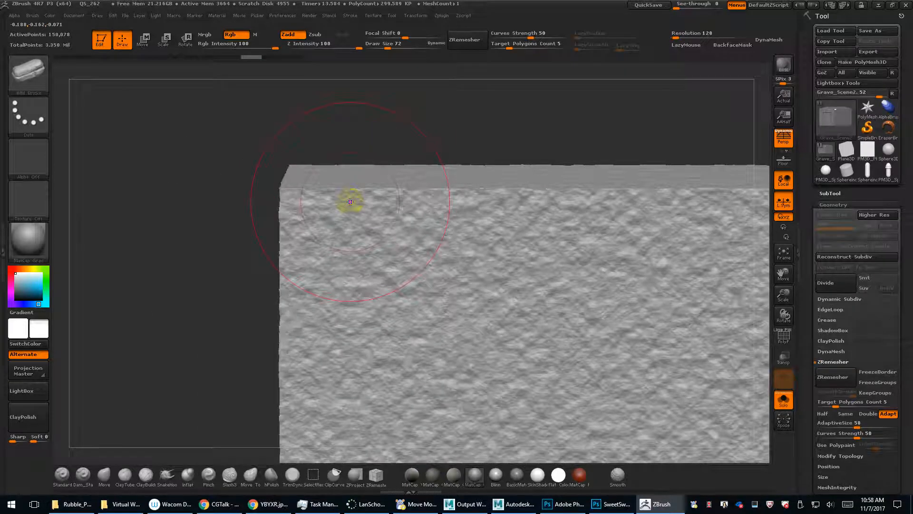
pyautogui.press('m')
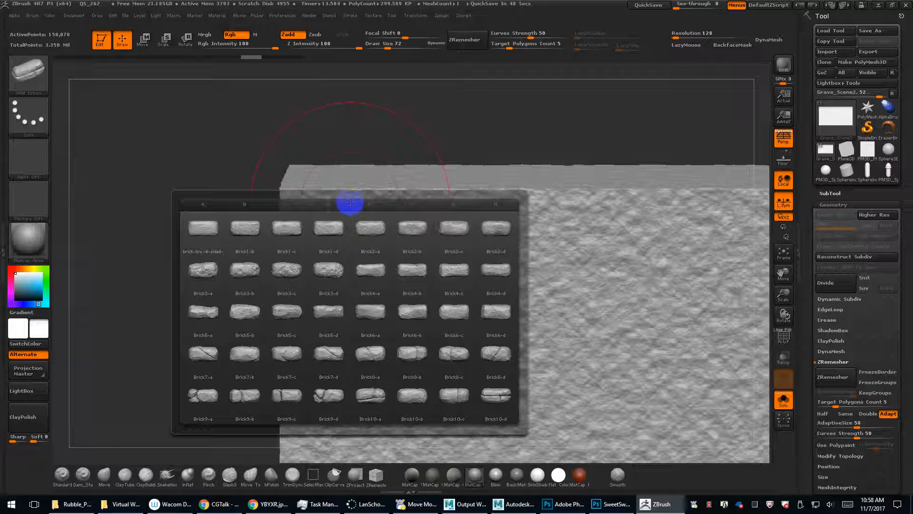
pyautogui.moveTo(372, 230)
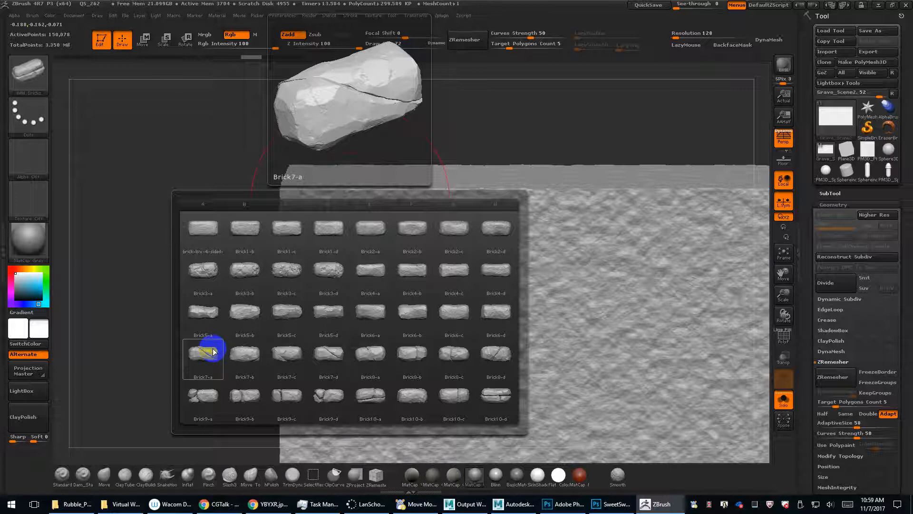
pyautogui.click(493, 310)
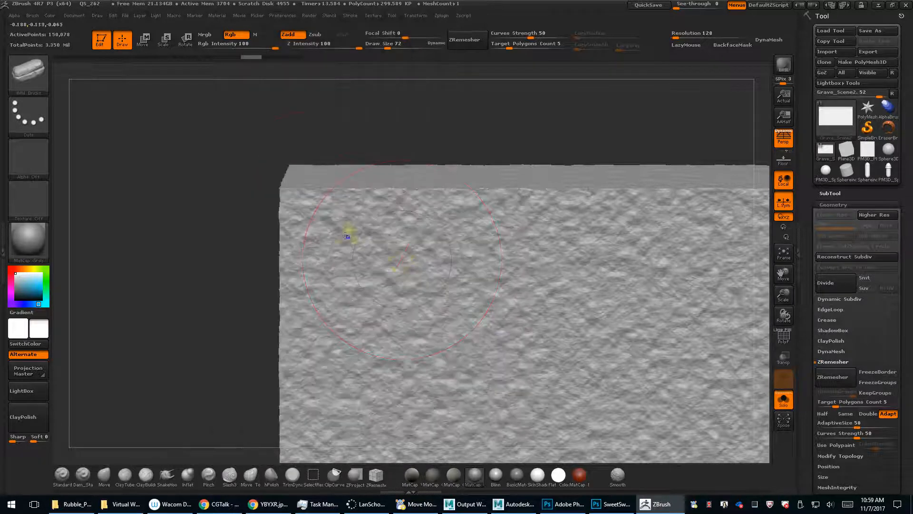
pyautogui.moveTo(310, 208); pyautogui.dragTo(309, 228)
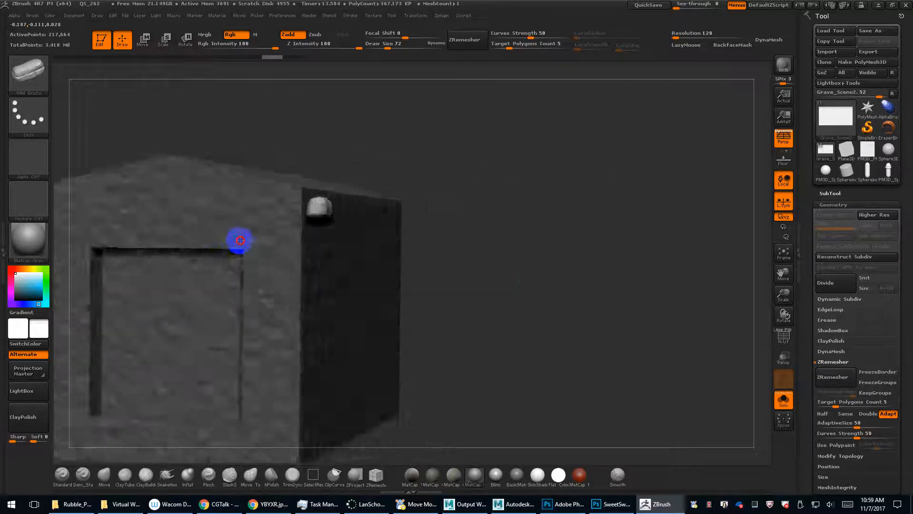
# Reduce the brush draw size to 39 and check how far the brick stands out from the wall.
pyautogui.press('s')
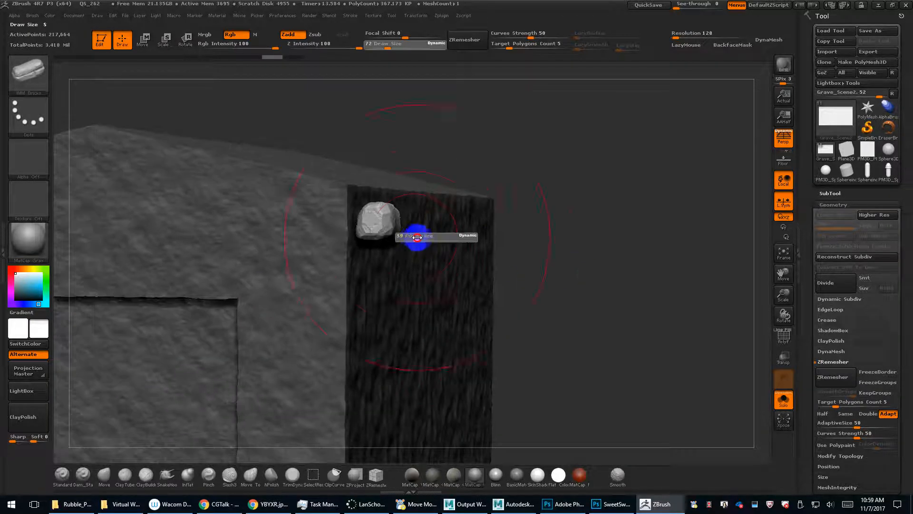
pyautogui.moveTo(417, 237); pyautogui.dragTo(390, 237)
pyautogui.moveTo(566, 253); pyautogui.dragTo(561, 257)
pyautogui.moveTo(373, 219); pyautogui.dragTo(366, 238)
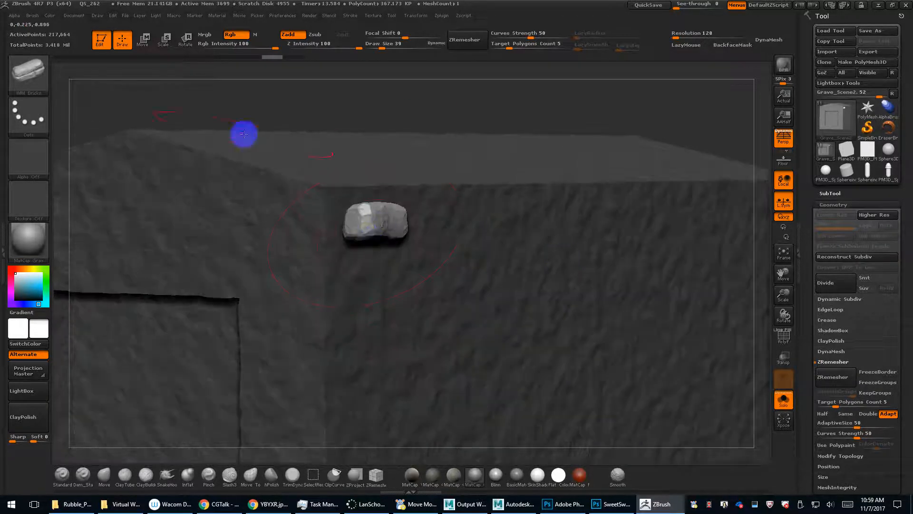
pyautogui.moveTo(182, 102); pyautogui.dragTo(157, 104)
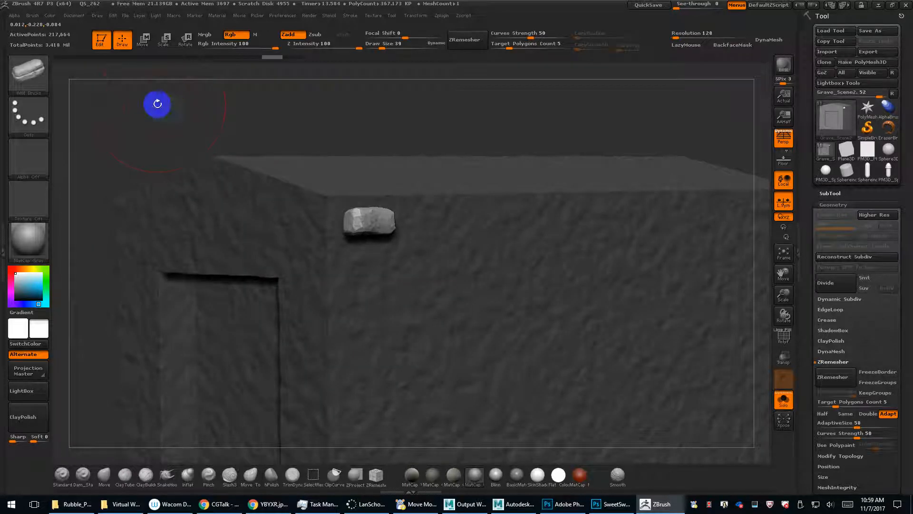
# Set the brick brush's Imbed depth to about 0 in the brush depth settings.
pyautogui.click(32, 15)
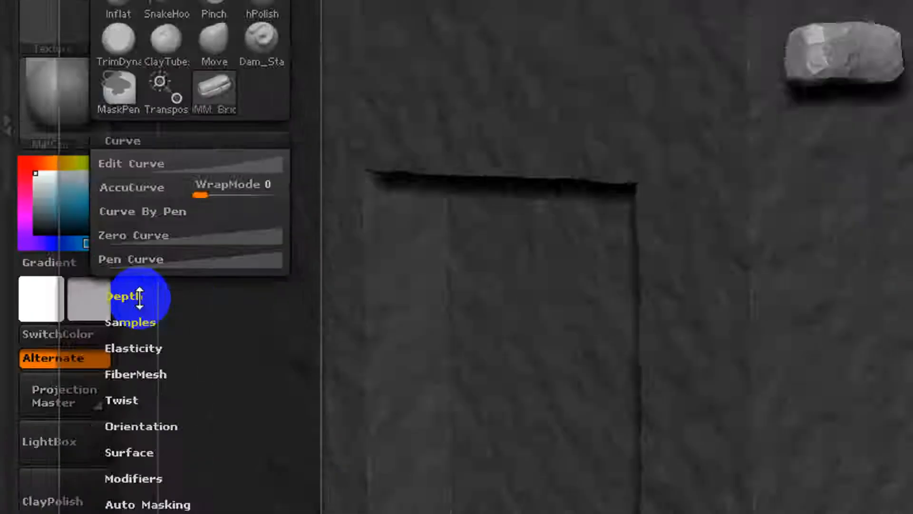
pyautogui.click(139, 297)
pyautogui.moveTo(149, 213); pyautogui.dragTo(151, 214)
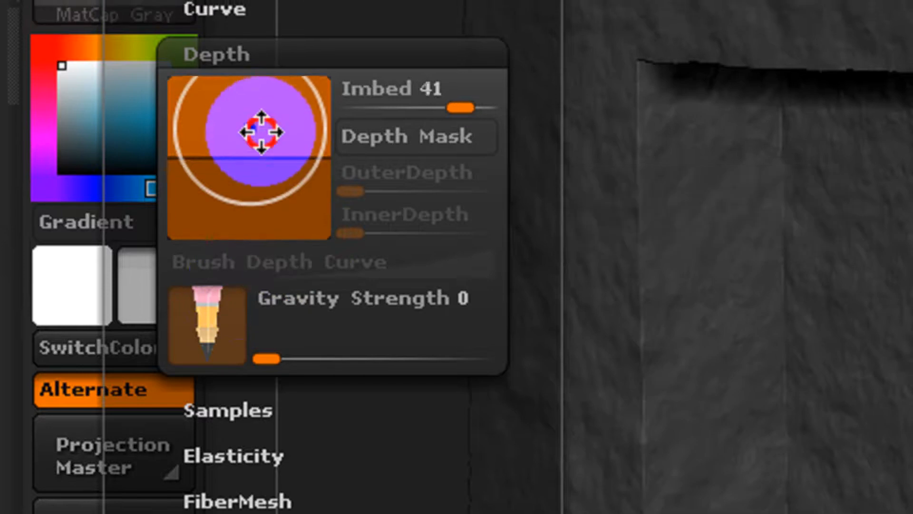
pyautogui.moveTo(261, 132); pyautogui.dragTo(257, 162)
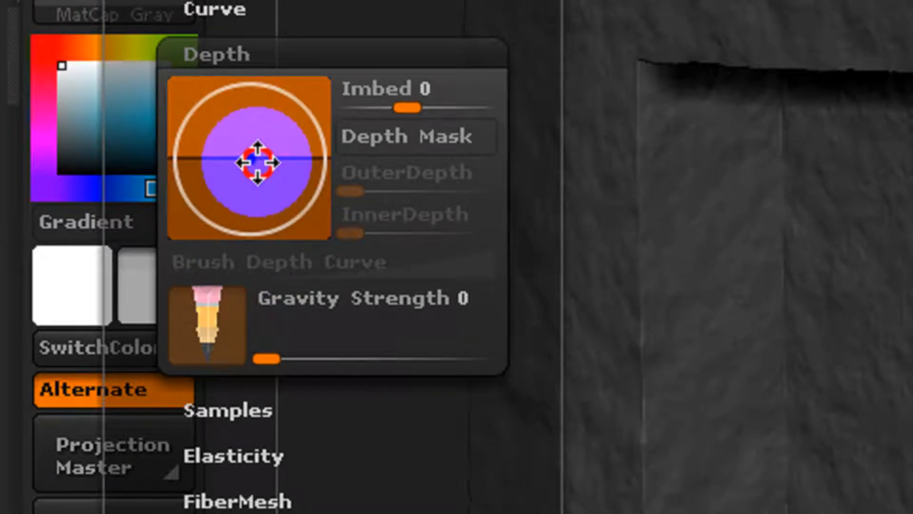
pyautogui.moveTo(258, 162); pyautogui.dragTo(257, 164)
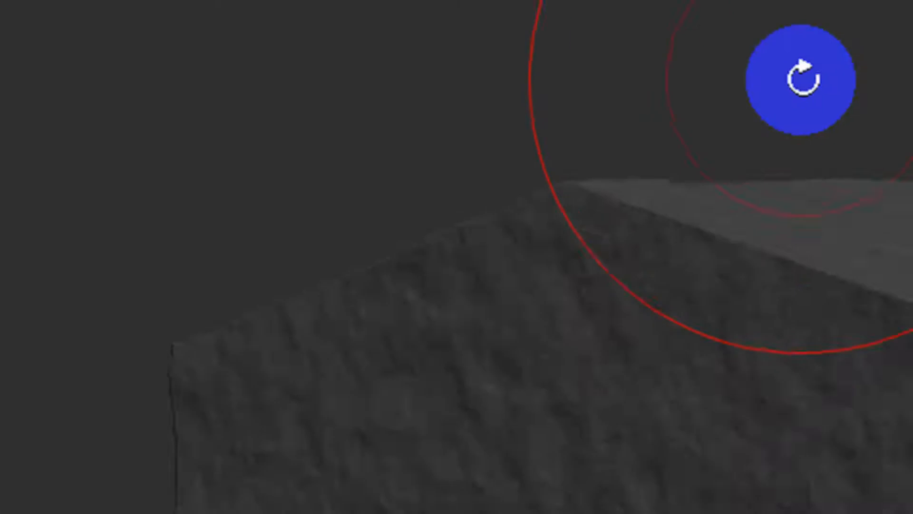
# Undo the inserted brick, insert a new one at the side wall's upper front corner and check its depth.
pyautogui.moveTo(803, 78); pyautogui.dragTo(686, 126)
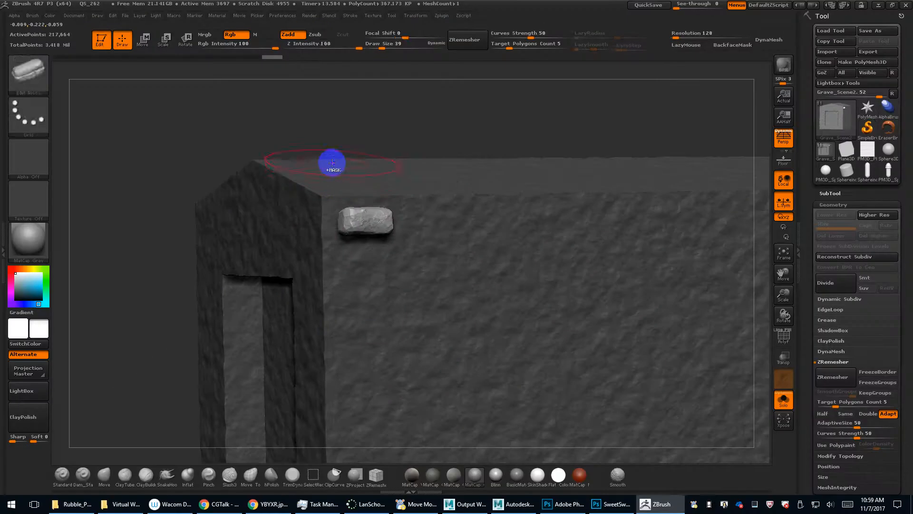
pyautogui.hotkey('ctrl', 'z')
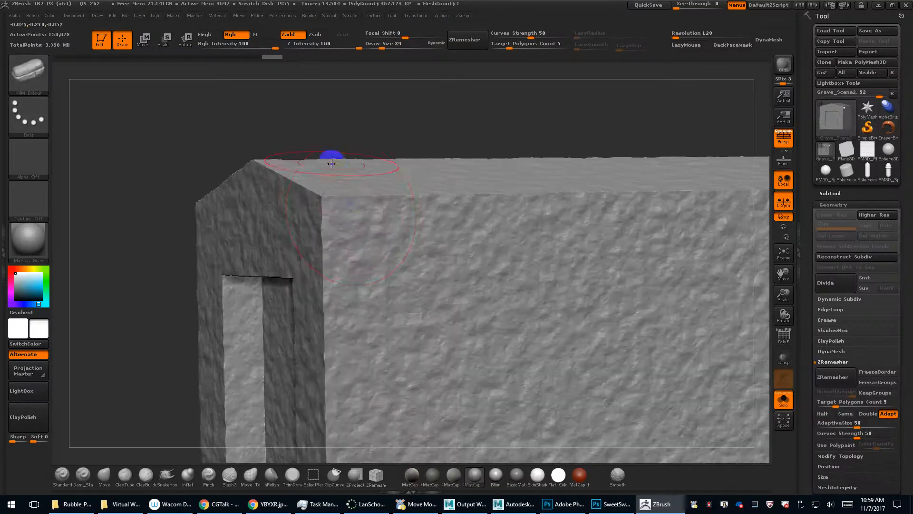
pyautogui.moveTo(351, 220); pyautogui.dragTo(342, 240)
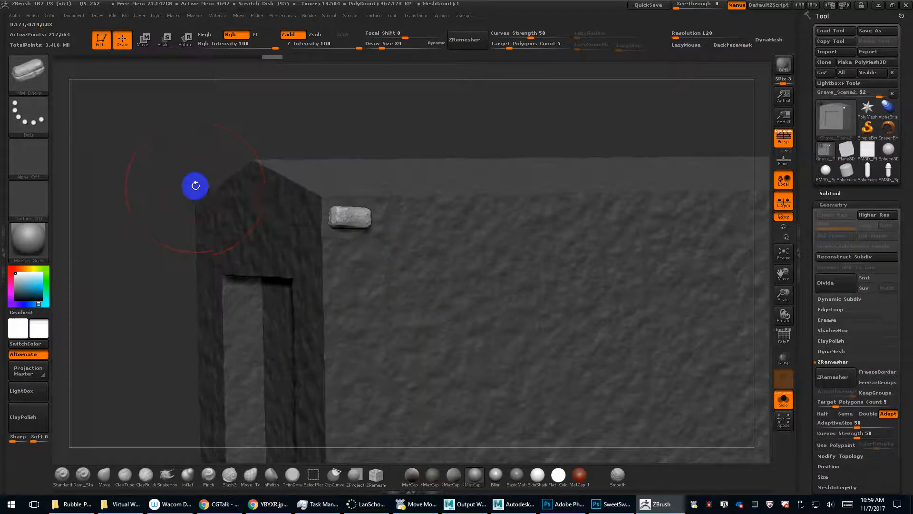
pyautogui.moveTo(147, 167)
pyautogui.mouseDown()
pyautogui.moveTo(183, 163)
pyautogui.moveTo(149, 161)
pyautogui.mouseUp()
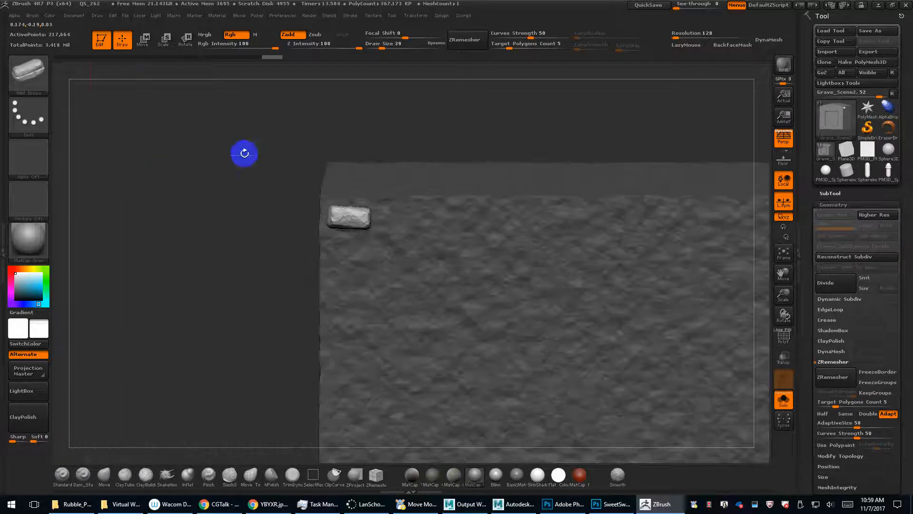
# Move the inserted brick up and outward so it overhangs the side wall's upper front corner.
pyautogui.click(145, 41)
pyautogui.moveTo(338, 222)
pyautogui.mouseDown()
pyautogui.moveTo(396, 222)
pyautogui.moveTo(343, 213)
pyautogui.mouseUp()
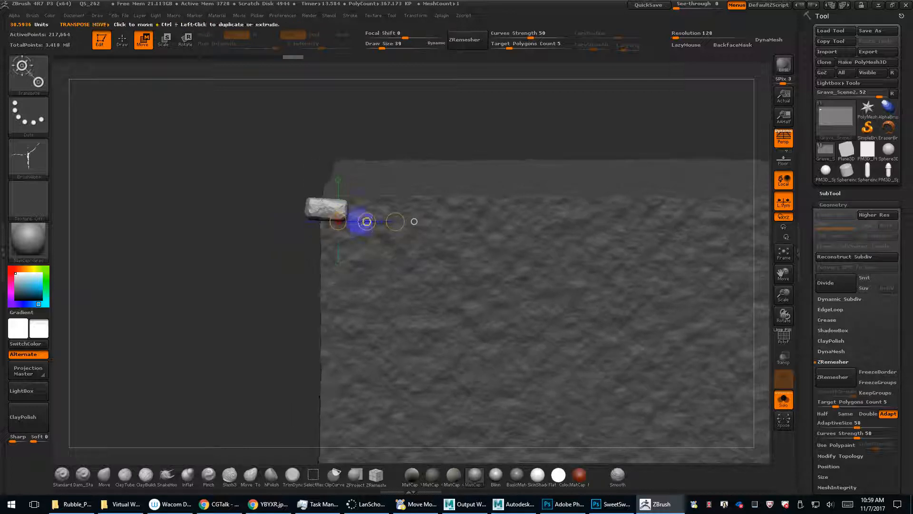
pyautogui.moveTo(364, 222); pyautogui.dragTo(360, 221)
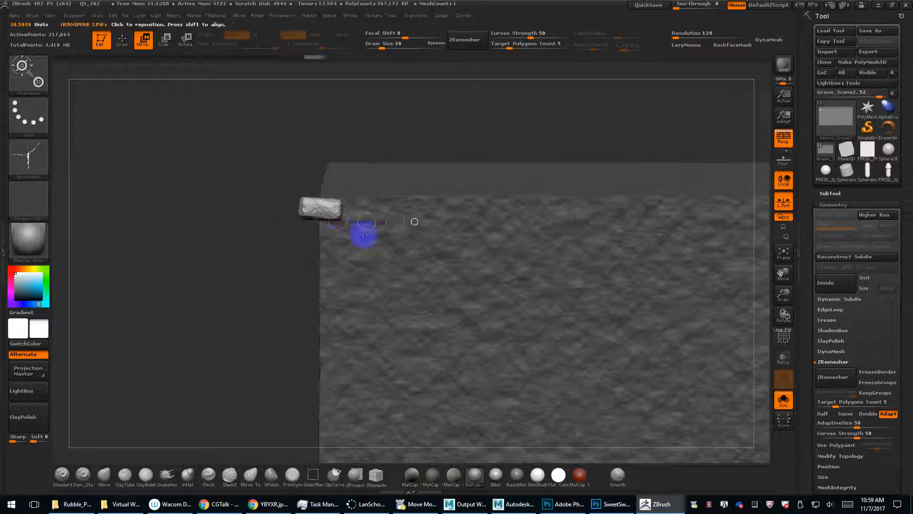
# Split the unmasked brick from the wall into its own subtool, then select it with the whole scene shown.
pyautogui.click(829, 193)
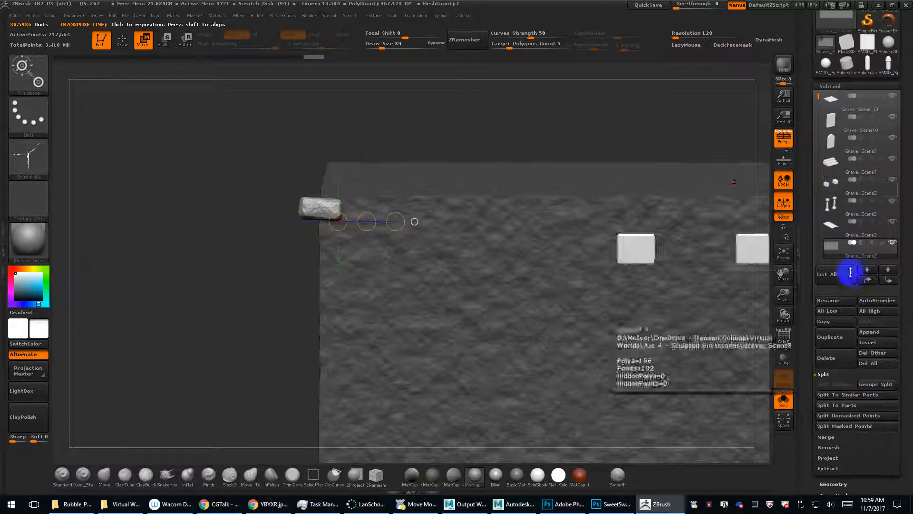
pyautogui.moveTo(817, 106); pyautogui.dragTo(817, 174)
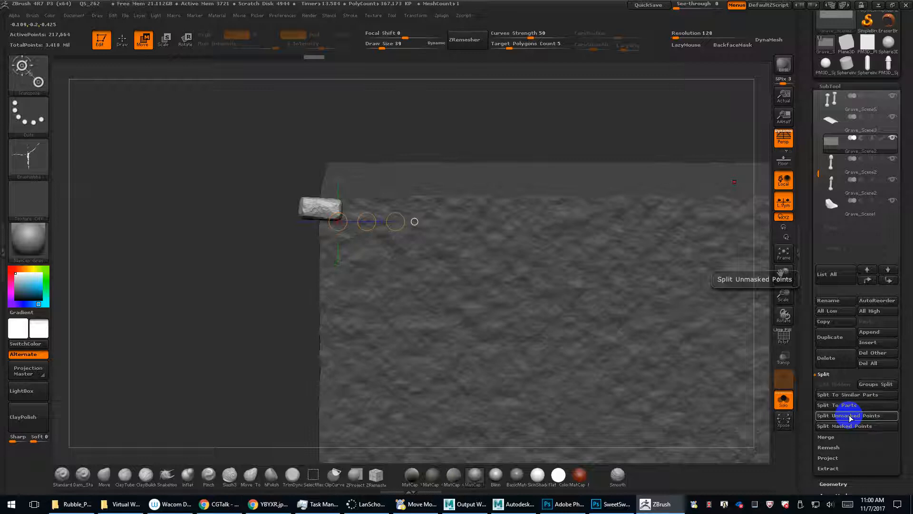
pyautogui.click(843, 166)
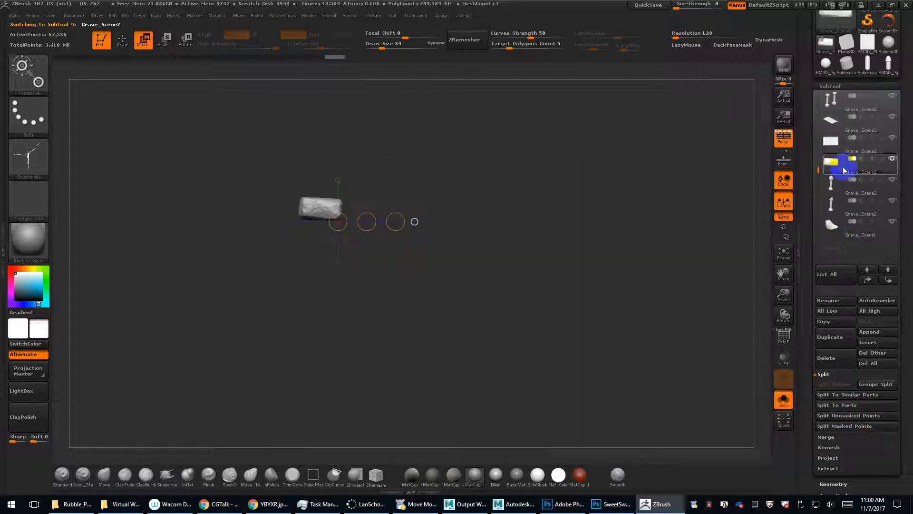
pyautogui.click(784, 399)
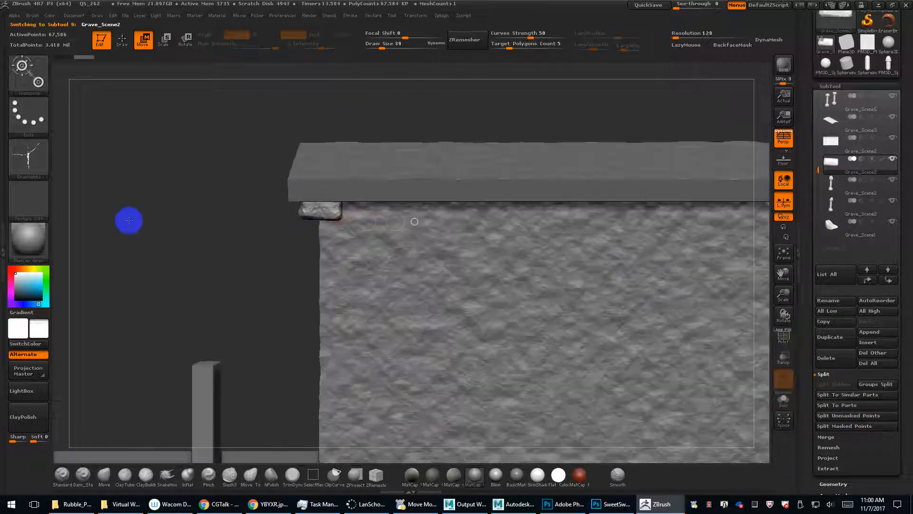
pyautogui.moveTo(128, 220); pyautogui.dragTo(183, 233)
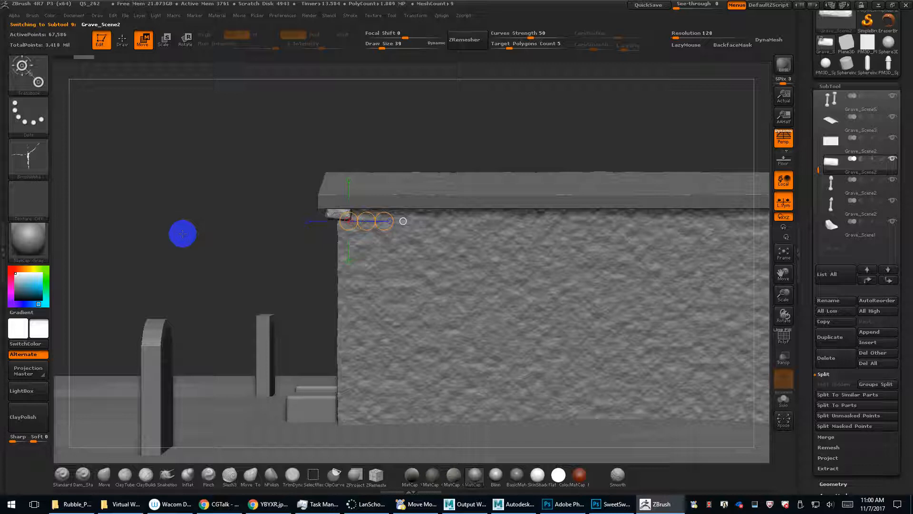
# Look through the brick's NanoMesh and Geometry settings, including EdgeLoop, Crease, ClayPolish and DynaMesh, for a way to repeat it.
pyautogui.click(831, 86)
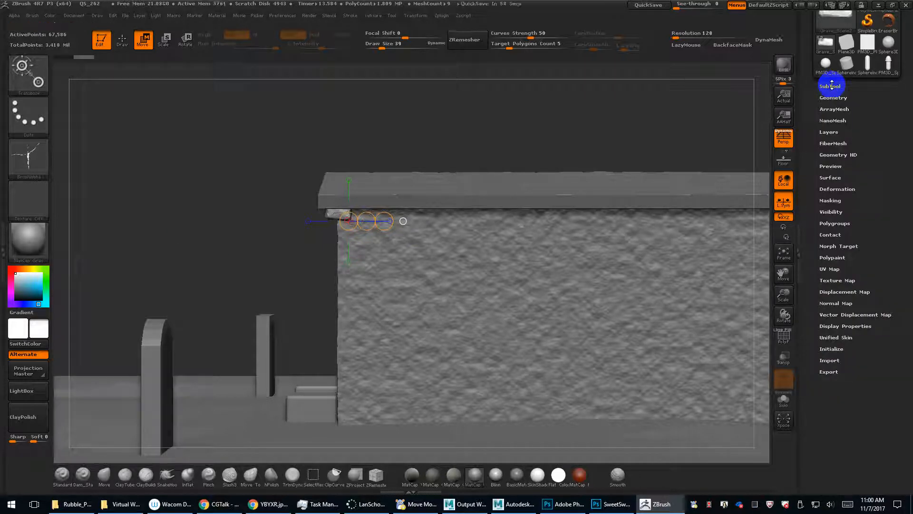
pyautogui.moveTo(831, 86); pyautogui.dragTo(841, 188)
pyautogui.click(837, 229)
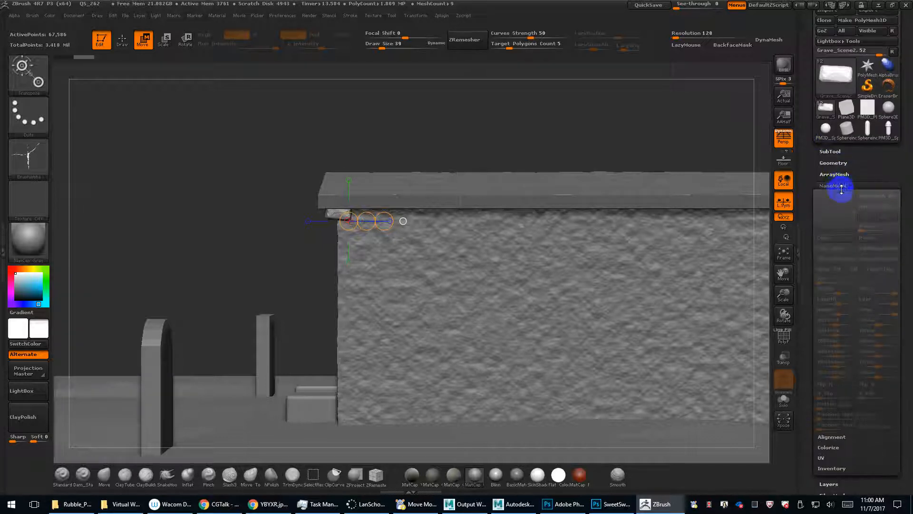
pyautogui.click(840, 184)
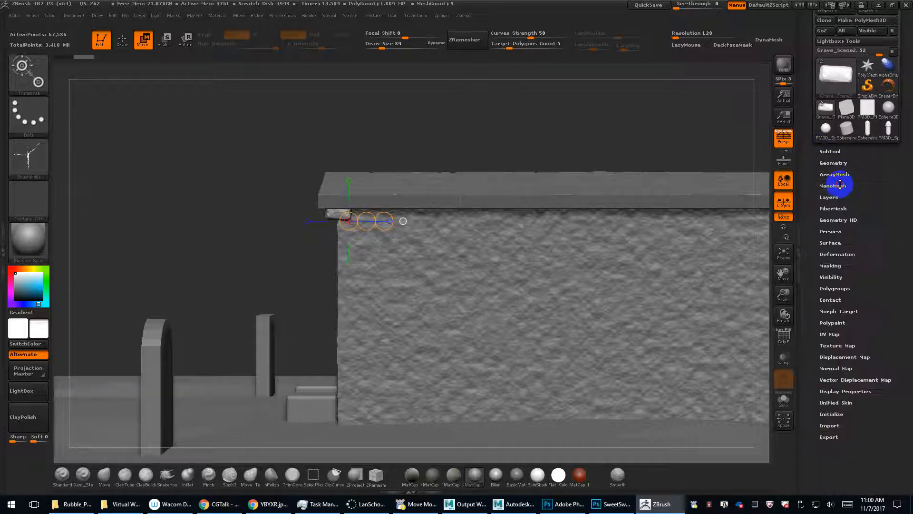
pyautogui.click(838, 185)
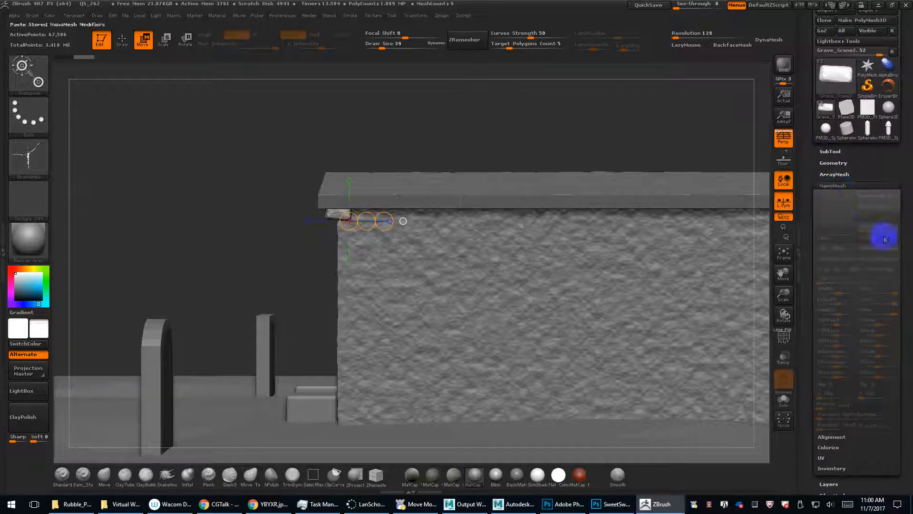
pyautogui.click(837, 185)
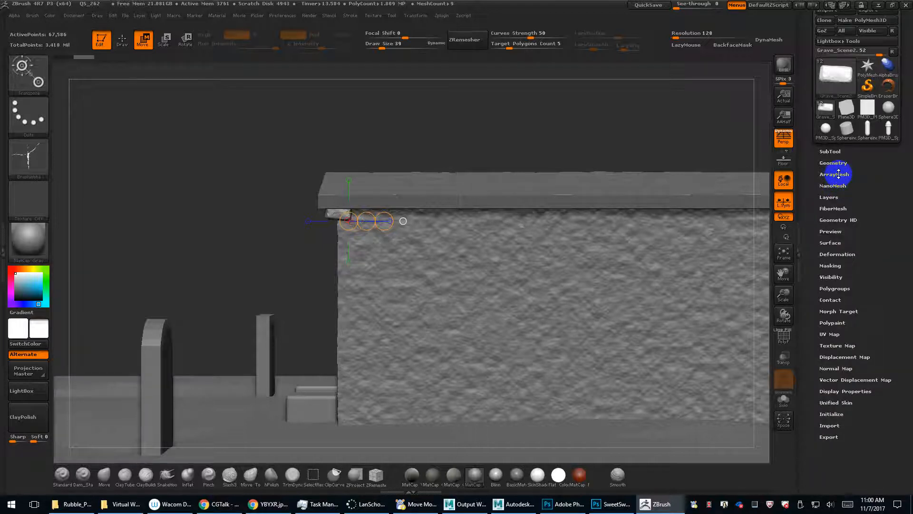
pyautogui.click(836, 162)
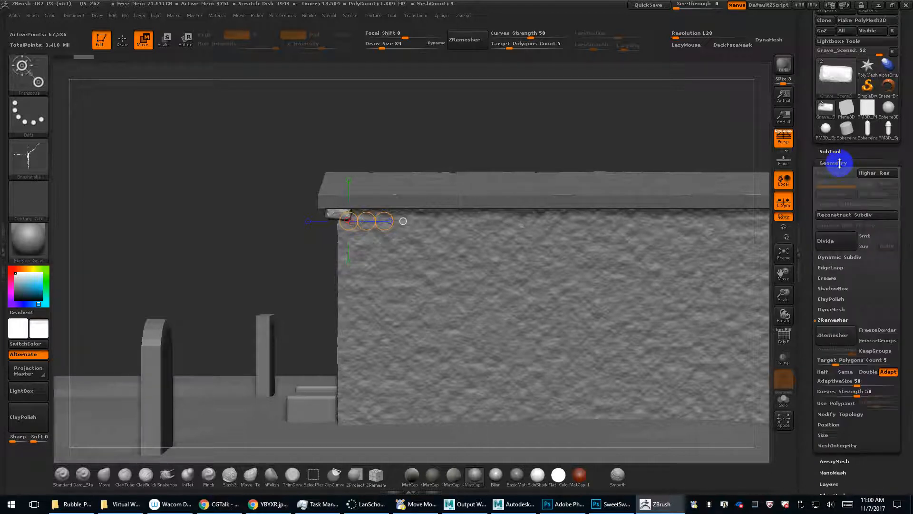
pyautogui.click(832, 269)
pyautogui.click(831, 268)
pyautogui.click(833, 279)
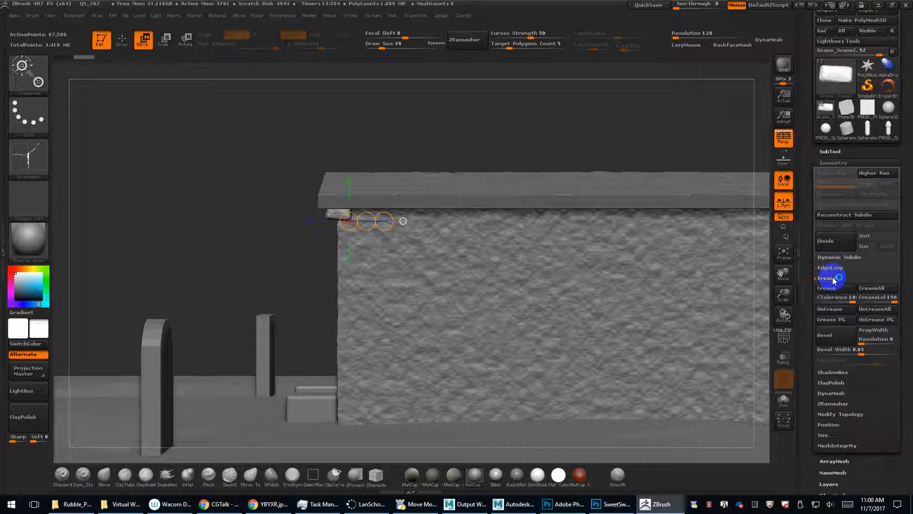
pyautogui.click(833, 280)
pyautogui.click(834, 302)
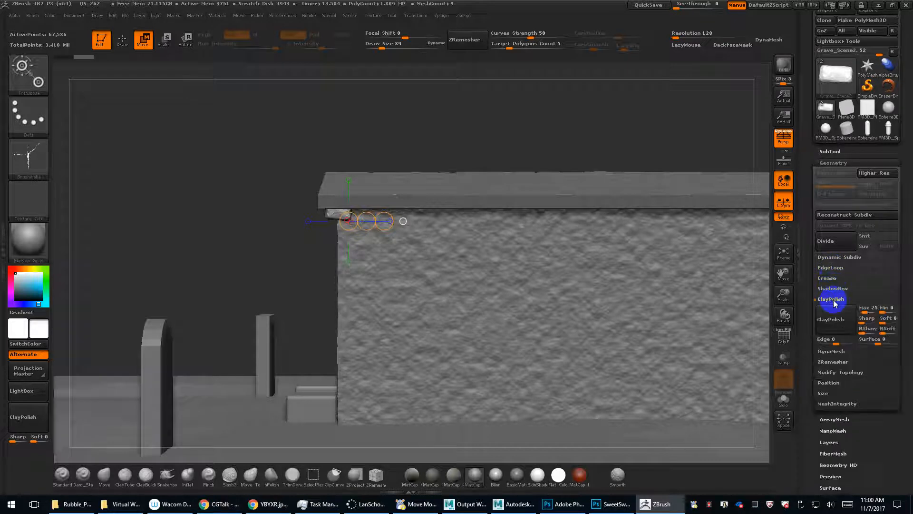
pyautogui.click(834, 301)
pyautogui.click(833, 309)
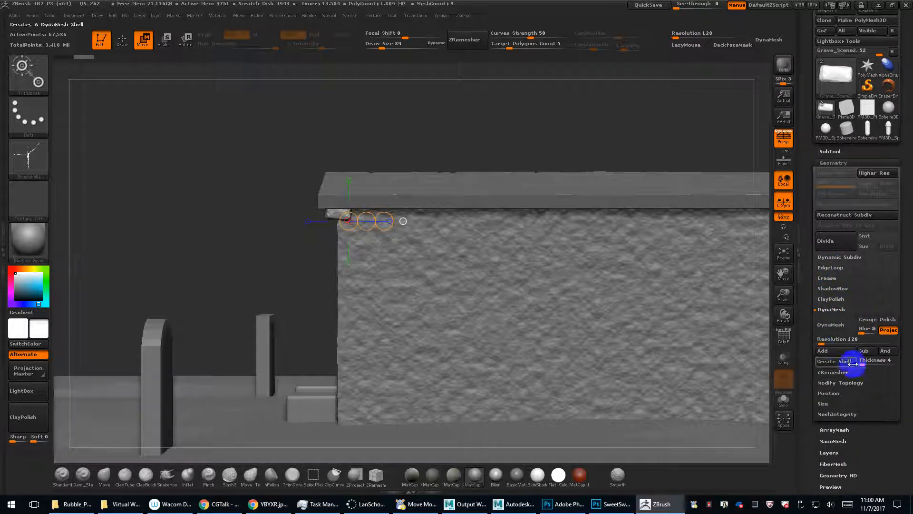
pyautogui.click(832, 310)
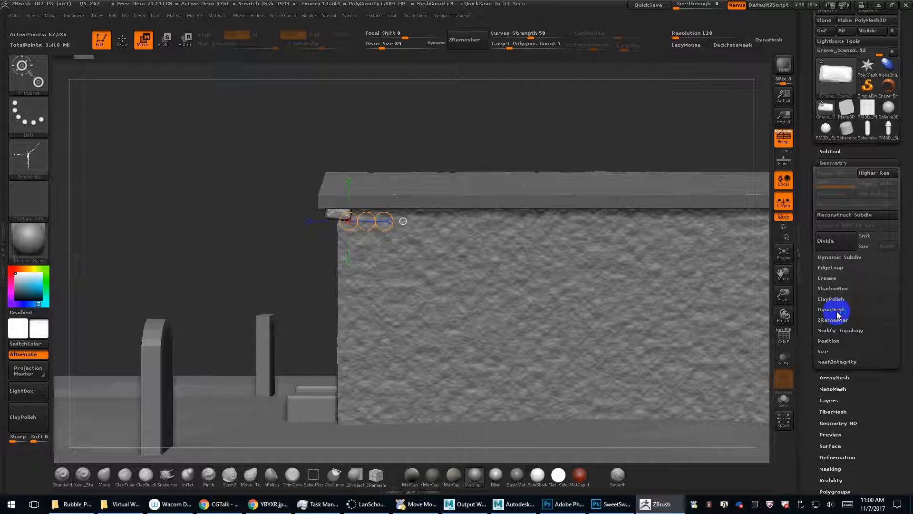
pyautogui.moveTo(815, 379); pyautogui.dragTo(818, 351)
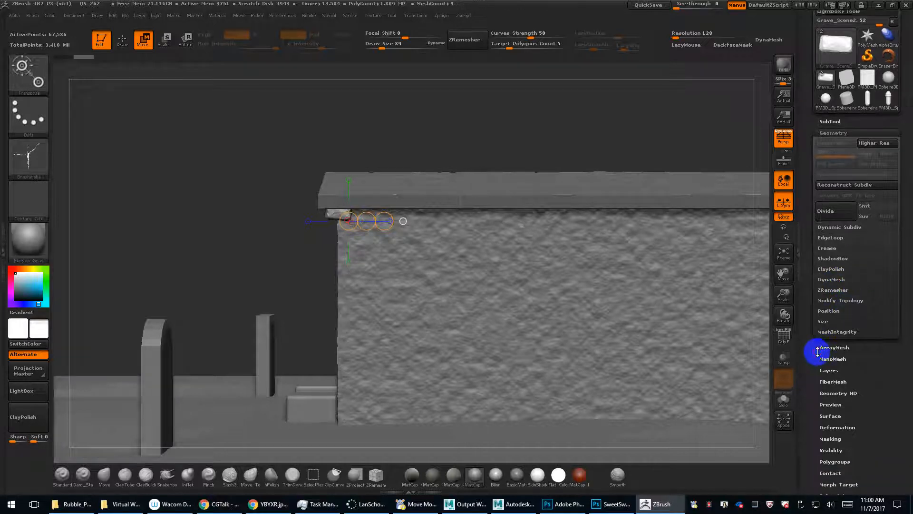
# Turn on Array Mesh for the brick with 40 repeats and an X Amount offset of about 13.8.
pyautogui.click(828, 347)
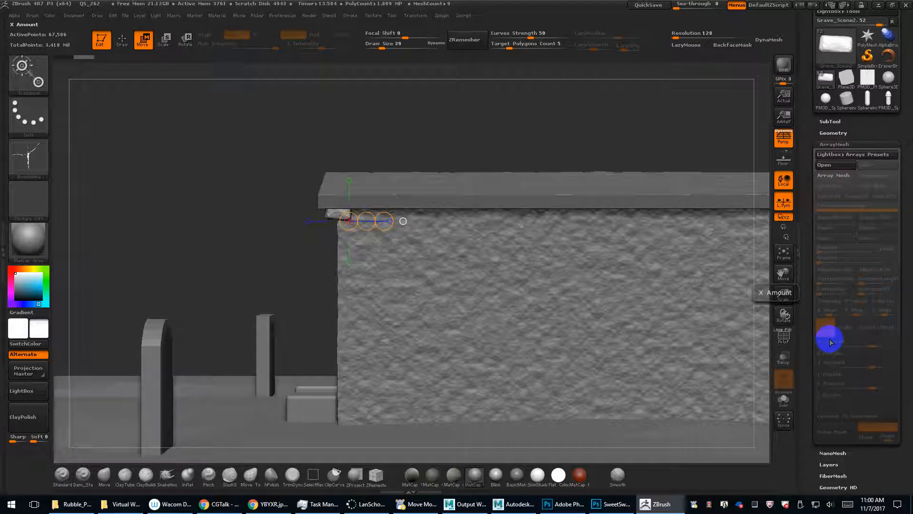
pyautogui.click(833, 175)
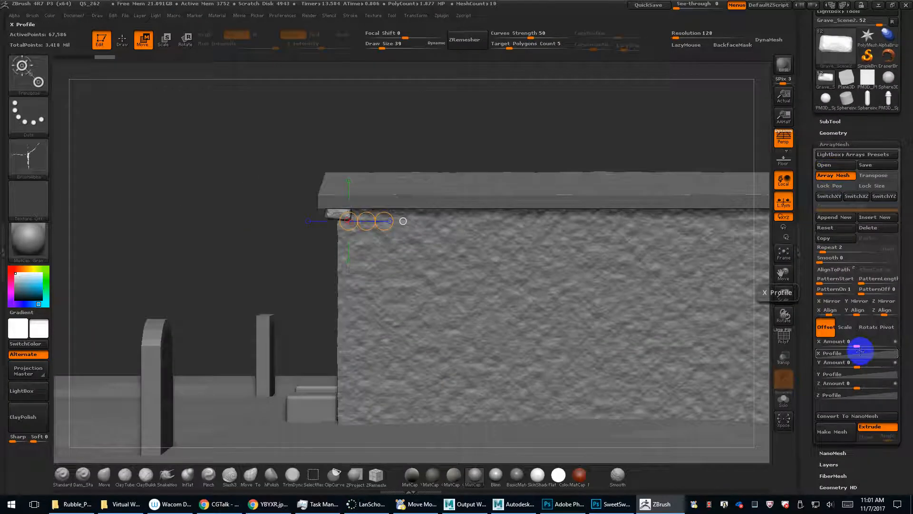
pyautogui.moveTo(856, 345); pyautogui.dragTo(872, 345)
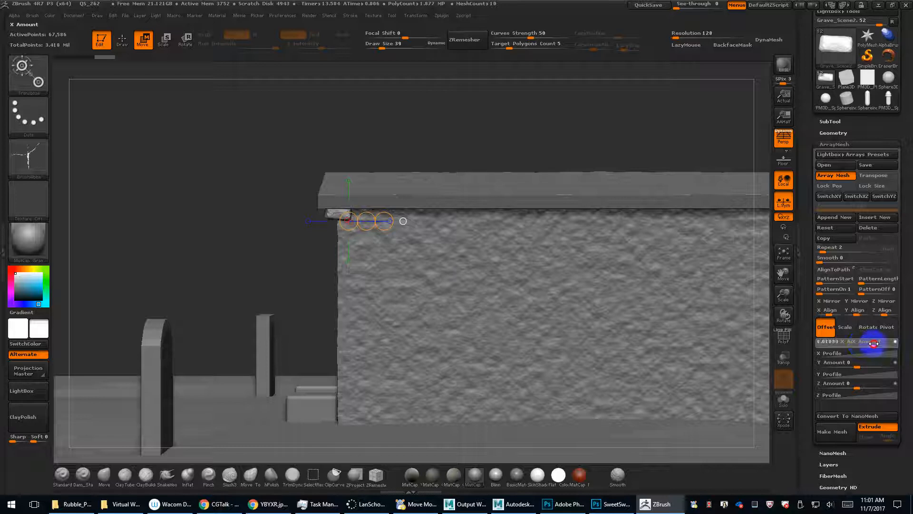
pyautogui.moveTo(249, 252); pyautogui.dragTo(275, 248)
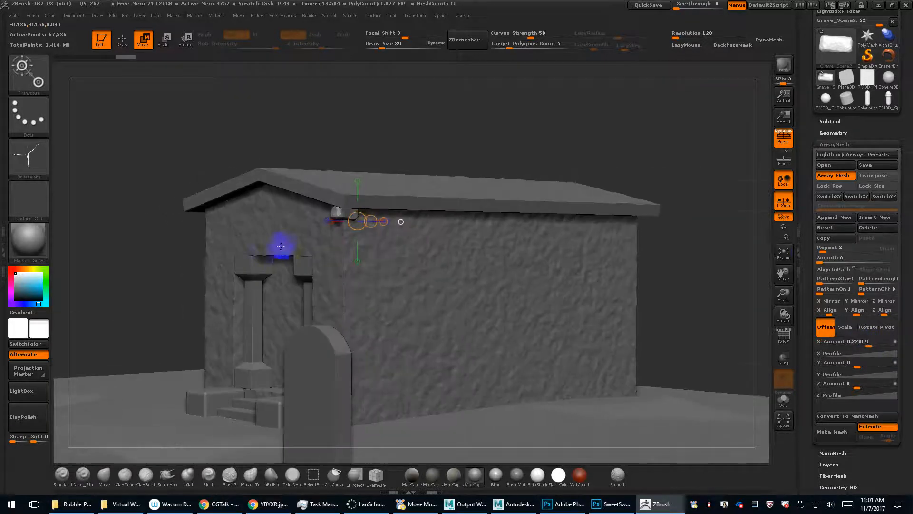
pyautogui.moveTo(822, 248); pyautogui.dragTo(843, 249)
pyautogui.moveTo(847, 346)
pyautogui.mouseDown()
pyautogui.moveTo(905, 344)
pyautogui.moveTo(883, 346)
pyautogui.mouseUp()
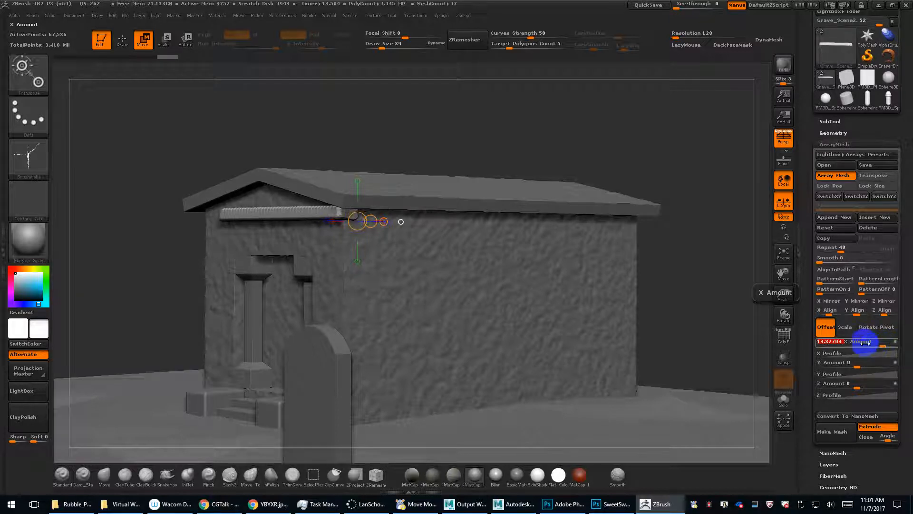
pyautogui.moveTo(699, 286); pyautogui.dragTo(685, 285)
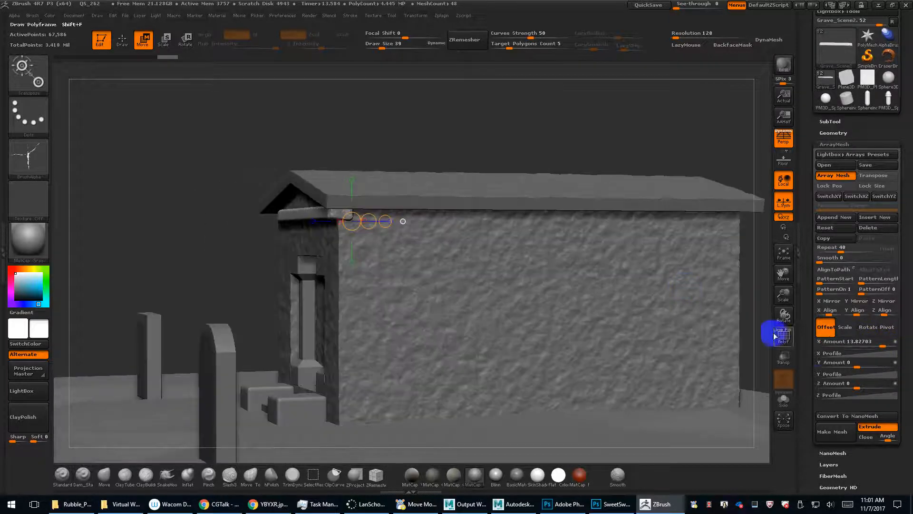
# Reset the array's X Amount to 0 and offset the bricks along the side wall with a Z Amount of about -46.
pyautogui.click(865, 344)
pyautogui.write('0')
pyautogui.press('Return')
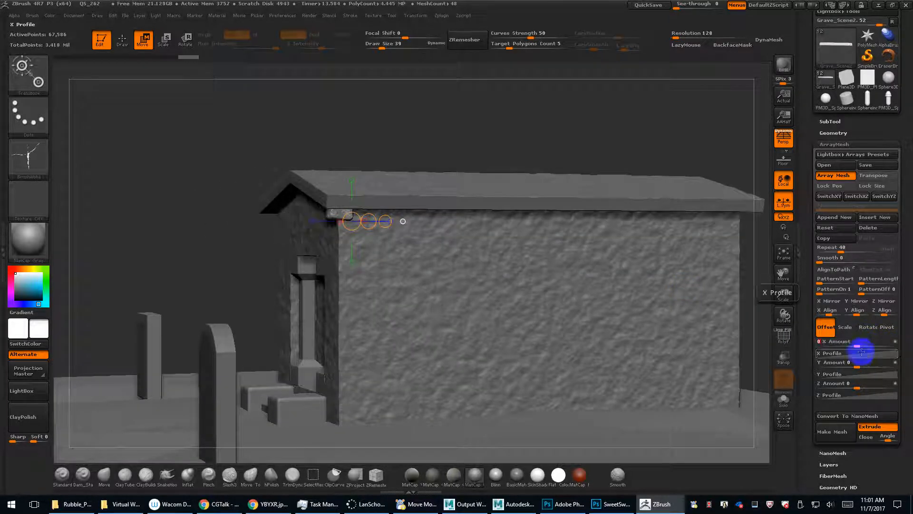
pyautogui.click(855, 386)
pyautogui.moveTo(855, 387)
pyautogui.mouseDown()
pyautogui.moveTo(877, 387)
pyautogui.moveTo(822, 388)
pyautogui.moveTo(818, 372)
pyautogui.mouseUp()
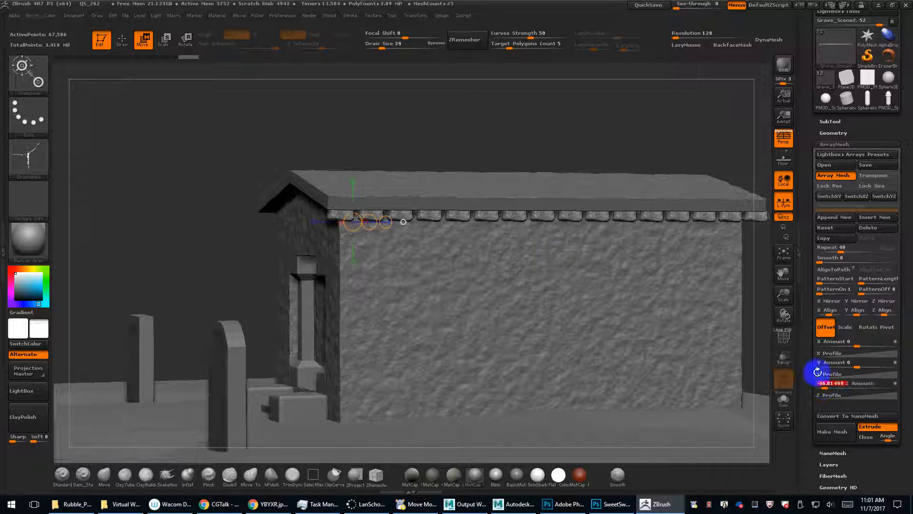
pyautogui.moveTo(318, 230); pyautogui.dragTo(66, 170)
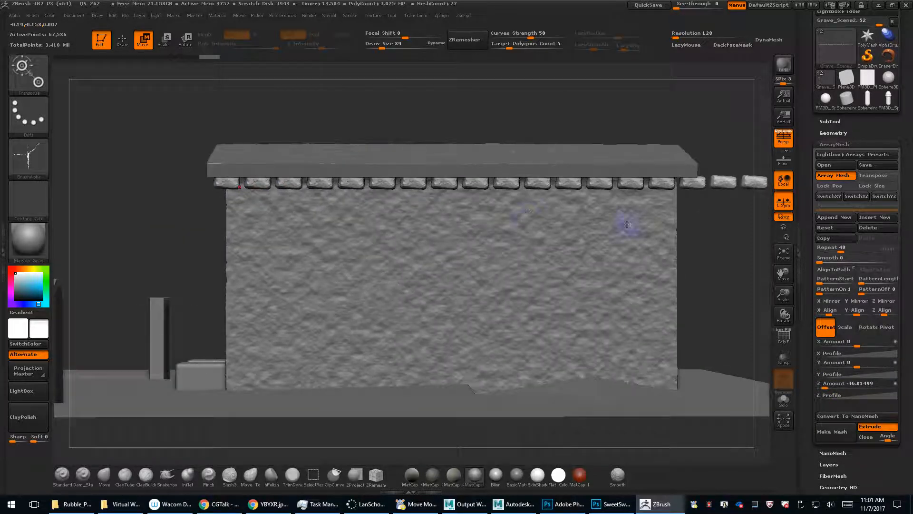
pyautogui.moveTo(717, 198); pyautogui.dragTo(632, 248)
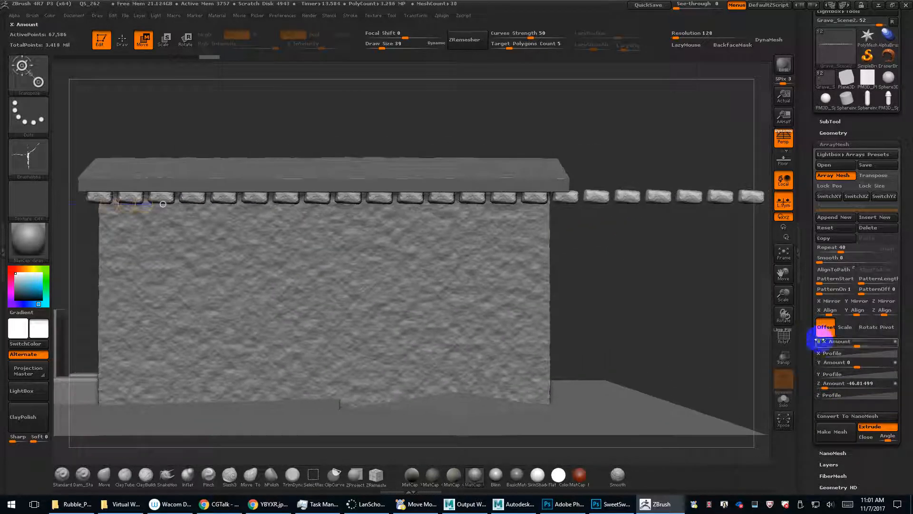
# Set the brick array's Z Amount to -17 and lower its Repeat to 17.
pyautogui.moveTo(824, 383); pyautogui.dragTo(842, 383)
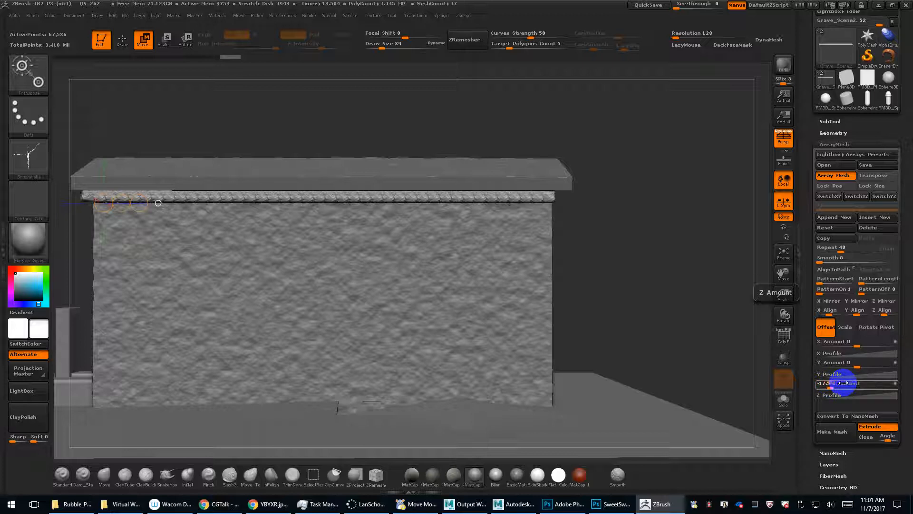
pyautogui.press('Return')
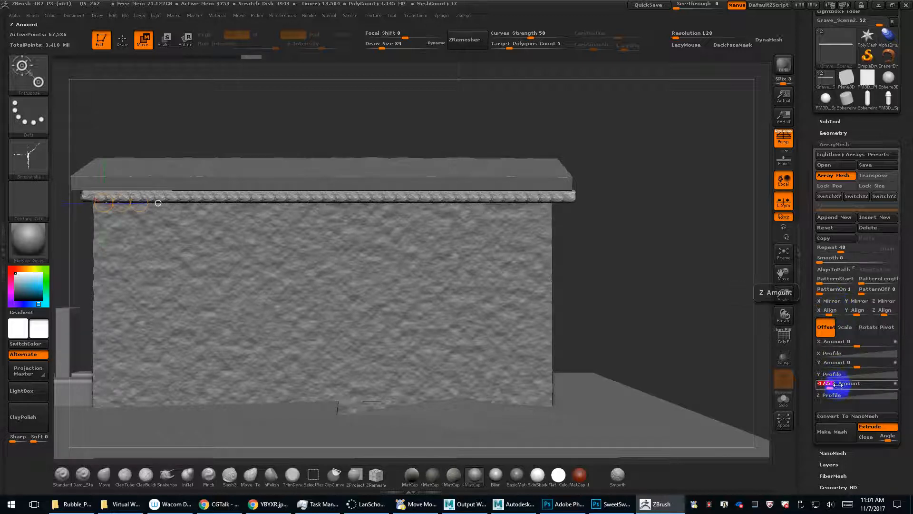
pyautogui.write('-17')
pyautogui.press('Return')
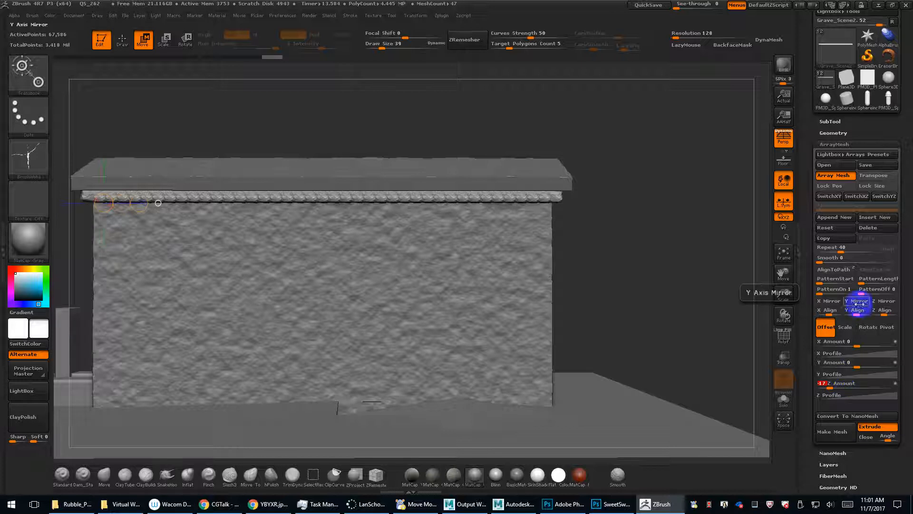
pyautogui.click(842, 249)
pyautogui.moveTo(843, 249); pyautogui.dragTo(833, 252)
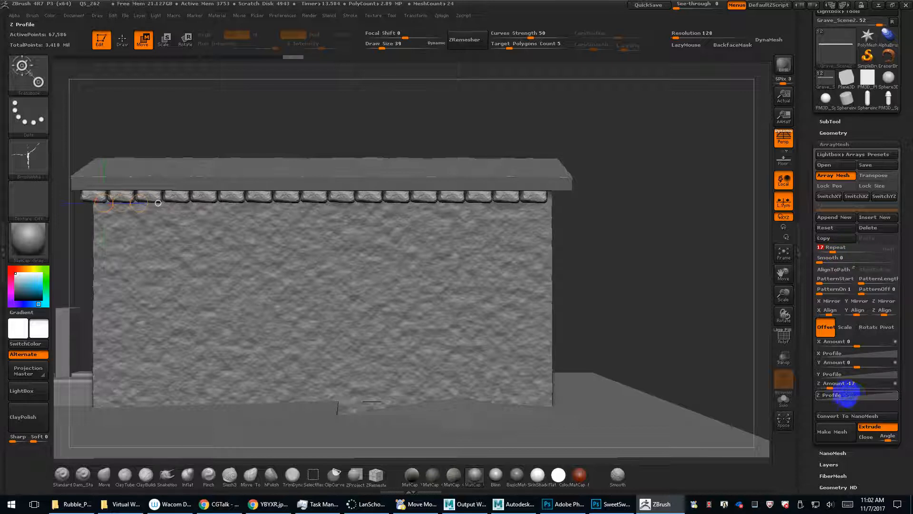
# Set the brick array's Z Amount to -17.5 and make the row of bricks a mesh.
pyautogui.moveTo(832, 388); pyautogui.dragTo(839, 385)
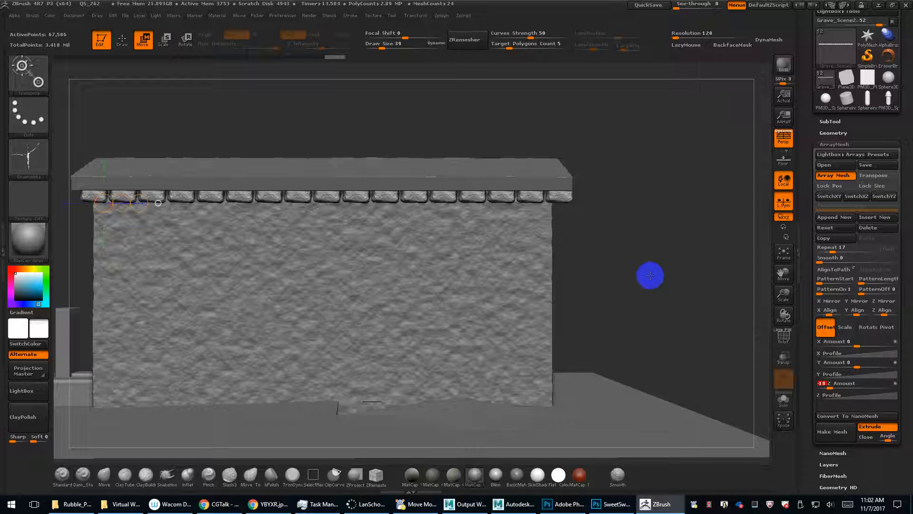
pyautogui.moveTo(648, 273); pyautogui.dragTo(639, 279)
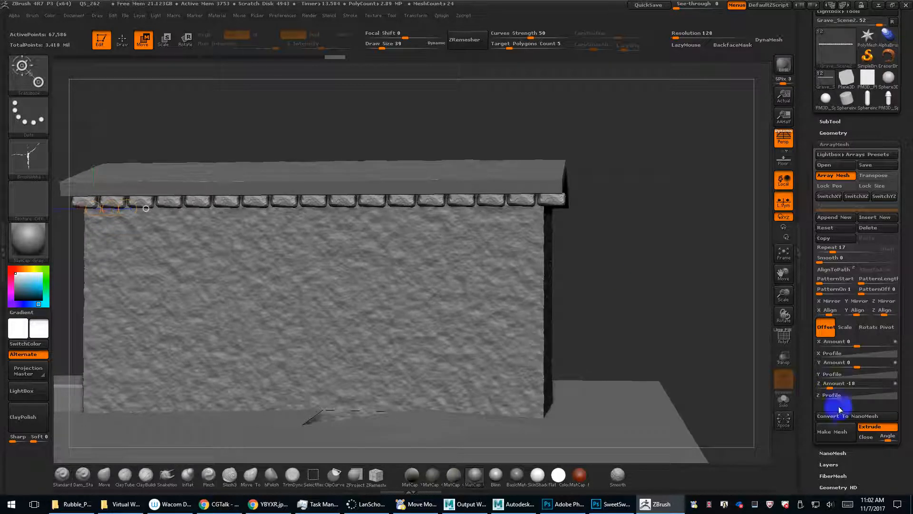
pyautogui.click(846, 385)
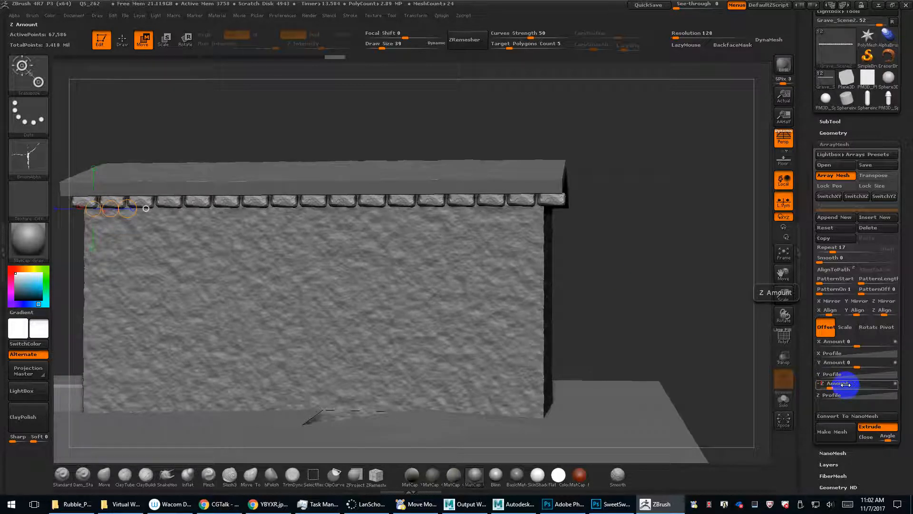
pyautogui.write('-17.5')
pyautogui.press('Return')
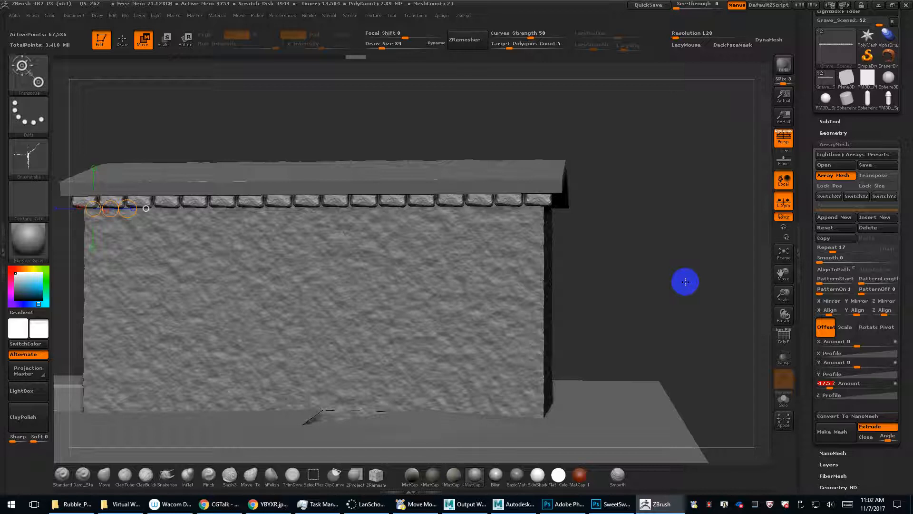
pyautogui.moveTo(661, 280); pyautogui.dragTo(614, 279)
pyautogui.click(834, 367)
pyautogui.press('Return')
pyautogui.moveTo(618, 312); pyautogui.dragTo(712, 299)
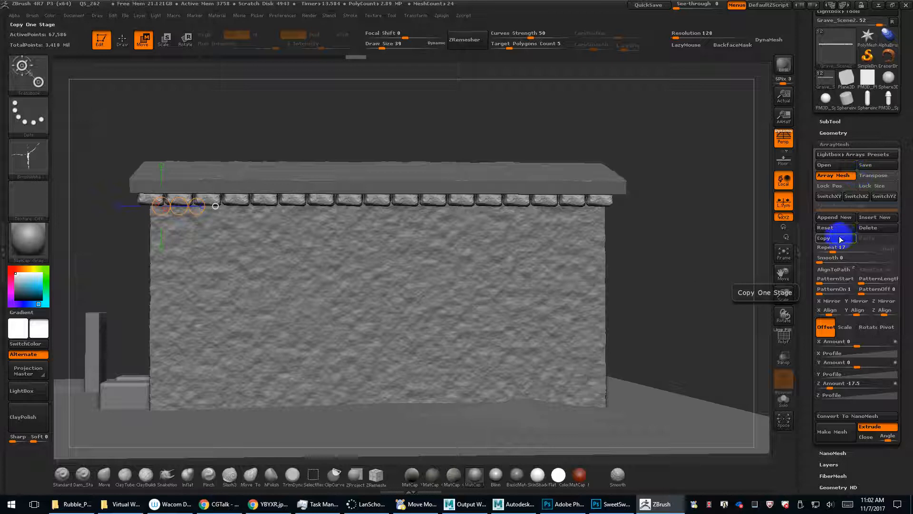
pyautogui.click(841, 432)
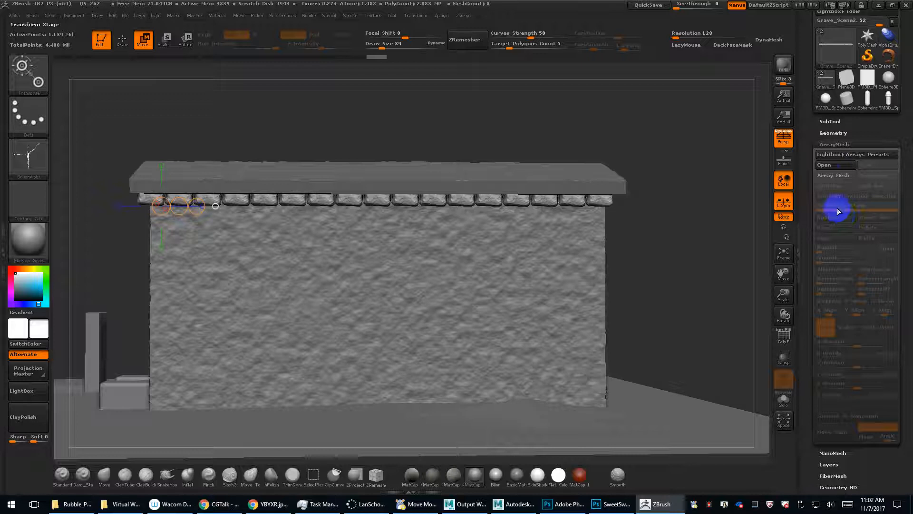
# Array the brick row into a second, staggered row with Y Amount about 2.15 and Z Amount about -0.05, and make it a mesh.
pyautogui.click(830, 176)
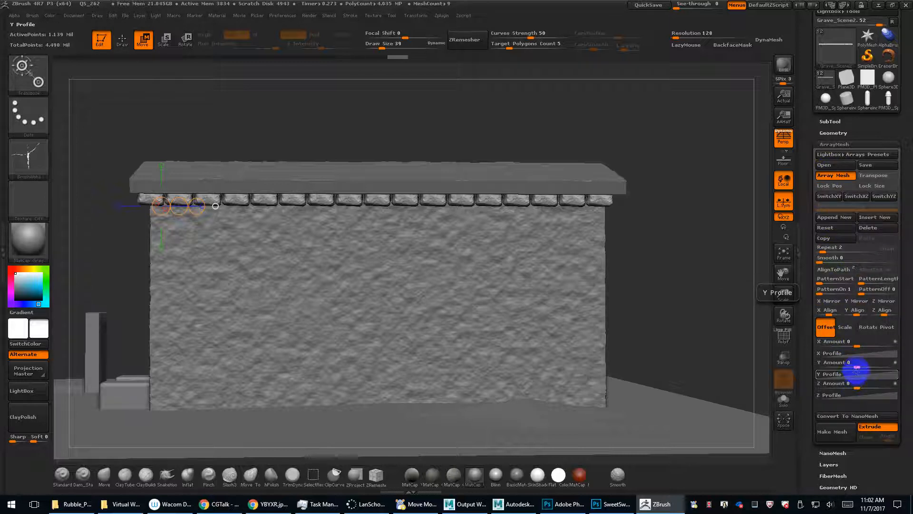
pyautogui.click(838, 364)
pyautogui.moveTo(837, 368); pyautogui.dragTo(847, 386)
pyautogui.click(858, 386)
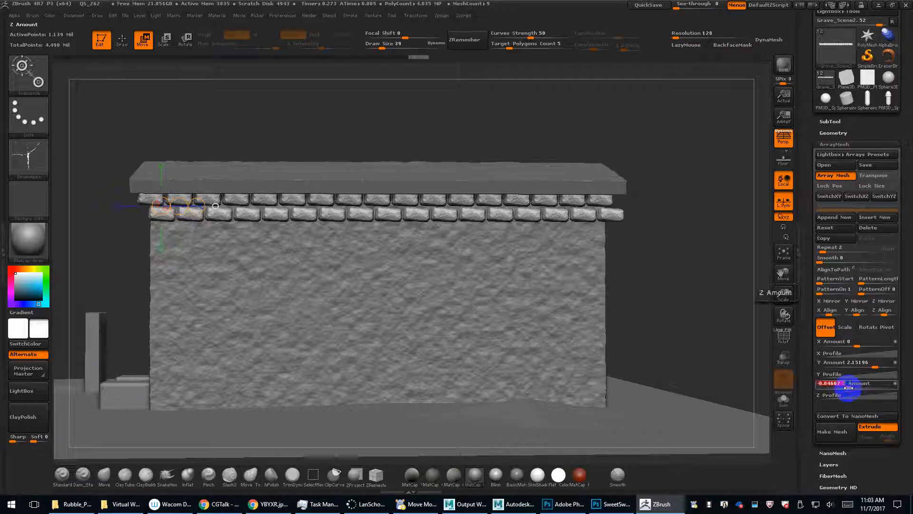
pyautogui.click(840, 432)
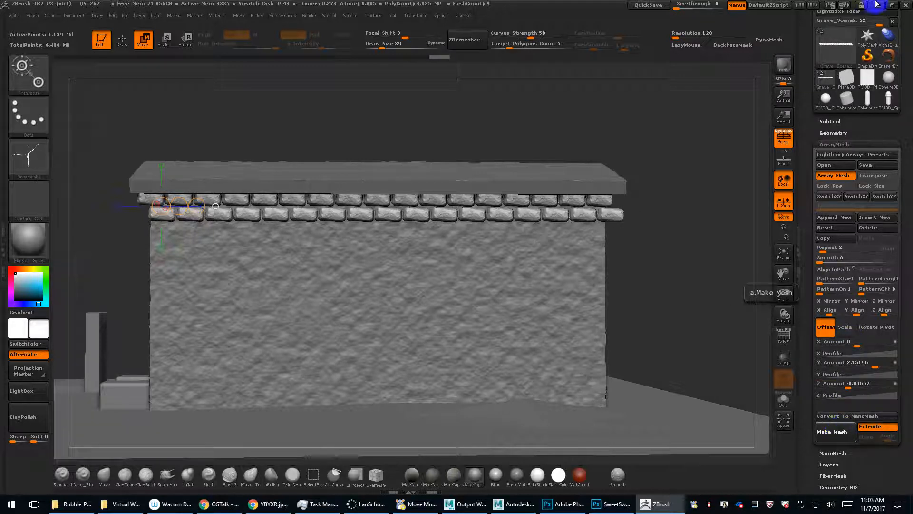
# Array the double brick row down the whole side wall with 7 repeats and a Y Amount of about 7.44, and make it a mesh.
pyautogui.click(834, 121)
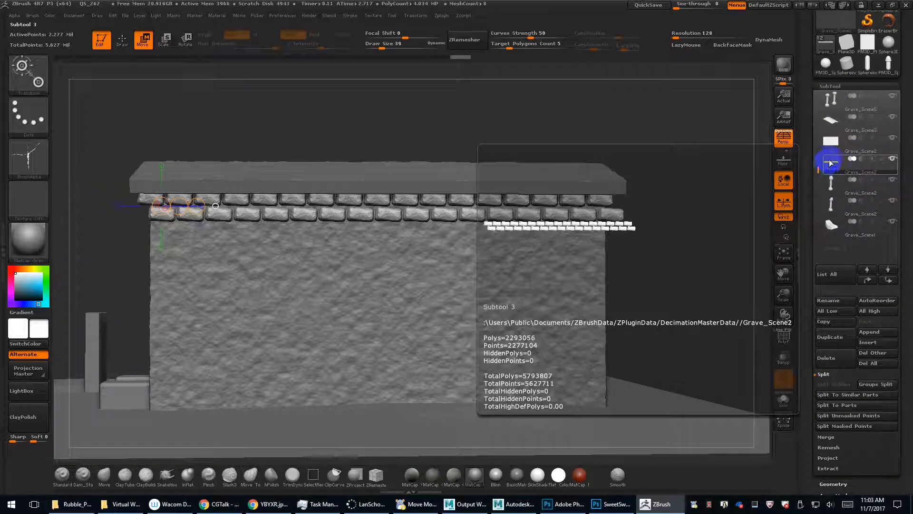
pyautogui.click(828, 86)
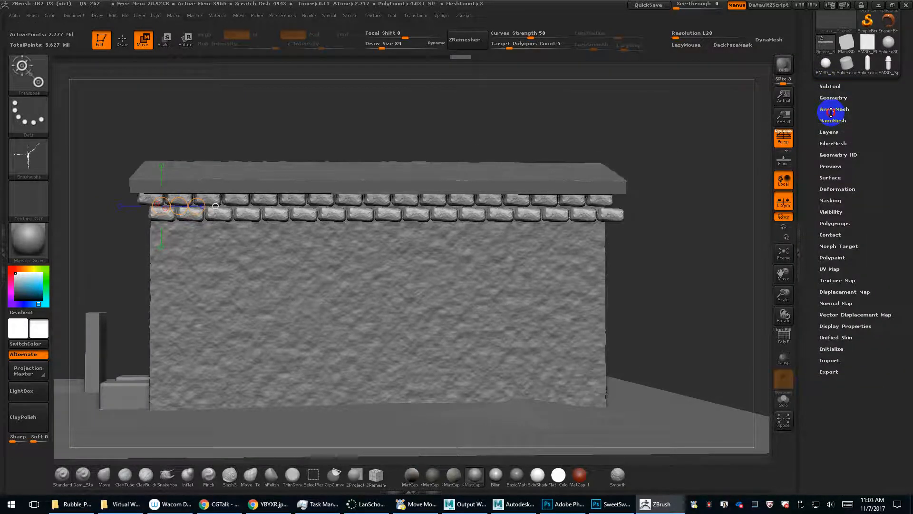
pyautogui.click(831, 109)
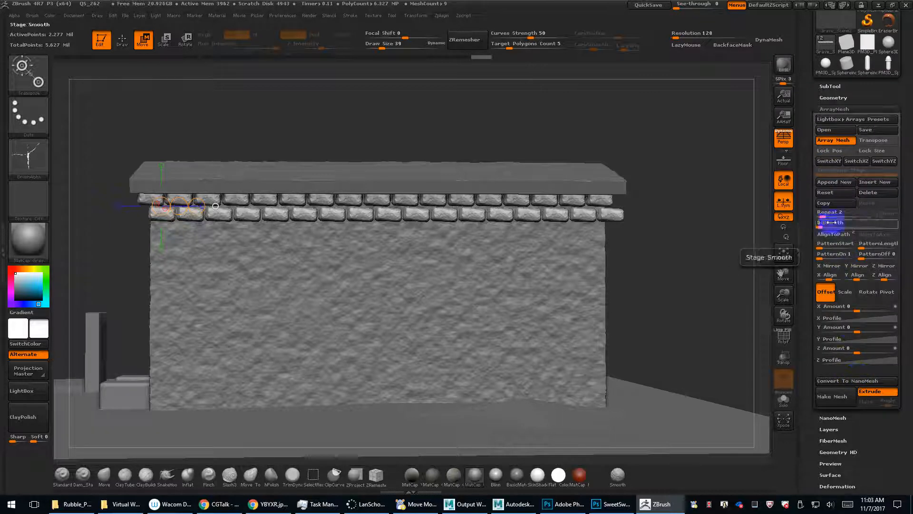
pyautogui.moveTo(822, 212); pyautogui.dragTo(830, 216)
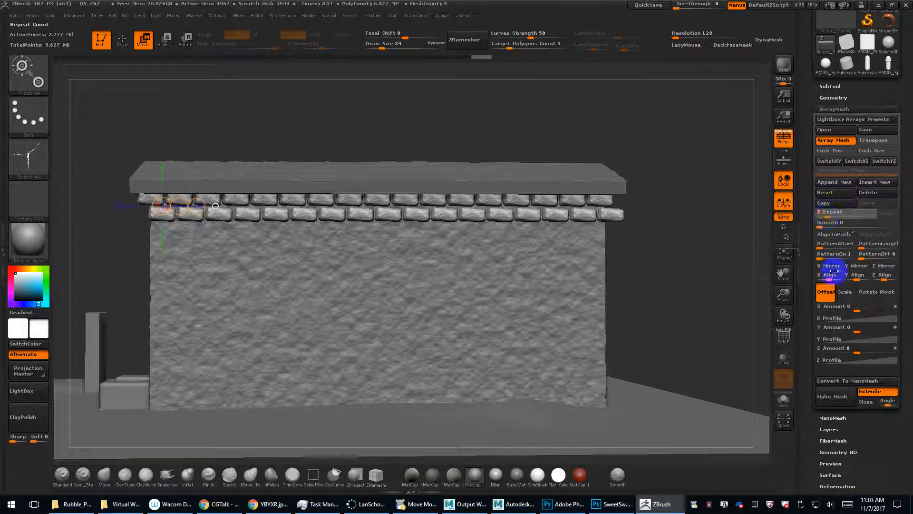
pyautogui.moveTo(854, 351)
pyautogui.mouseDown()
pyautogui.moveTo(845, 351)
pyautogui.moveTo(861, 342)
pyautogui.mouseUp()
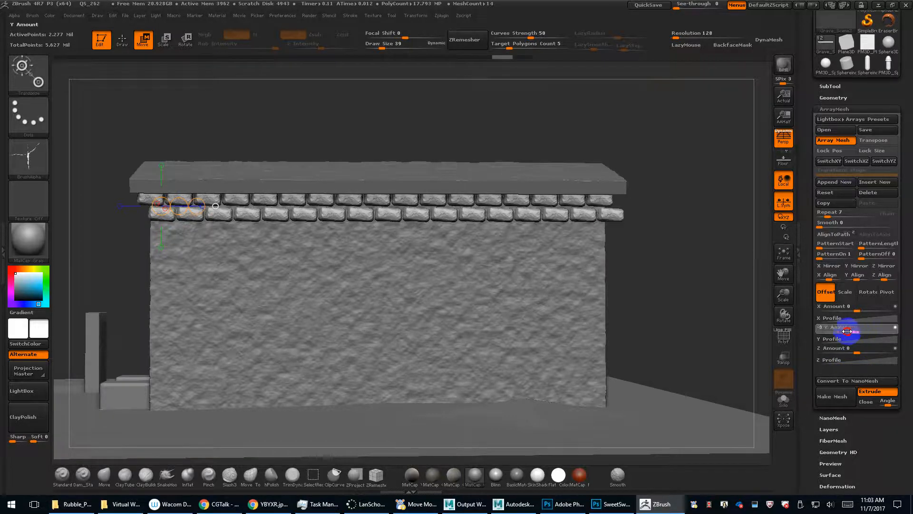
pyautogui.moveTo(891, 332)
pyautogui.mouseDown()
pyautogui.moveTo(836, 326)
pyautogui.moveTo(880, 332)
pyautogui.mouseUp()
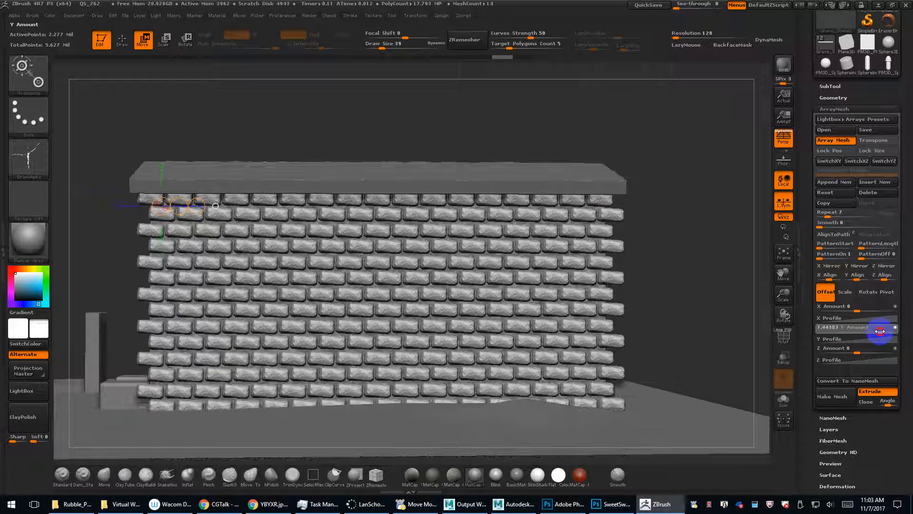
pyautogui.keyDown('alt'); pyautogui.moveTo(689, 271); pyautogui.dragTo(622, 281); pyautogui.keyUp('alt')
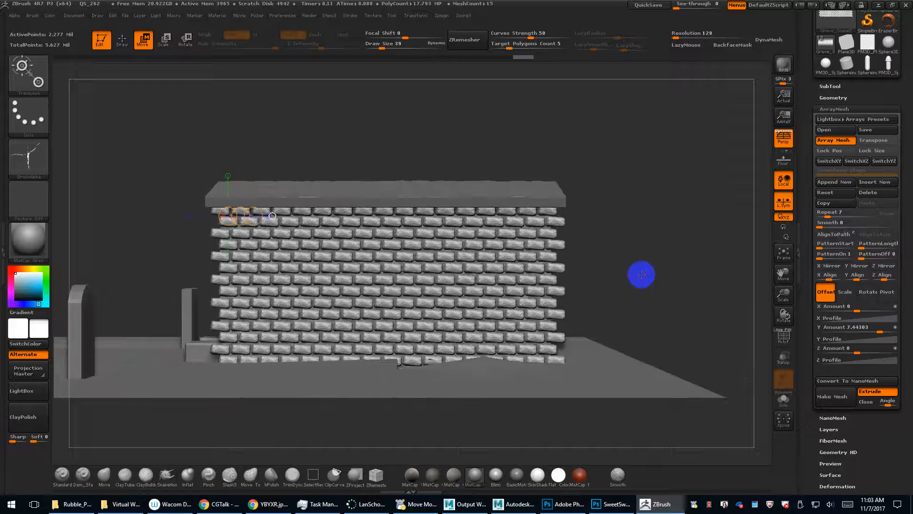
pyautogui.click(834, 398)
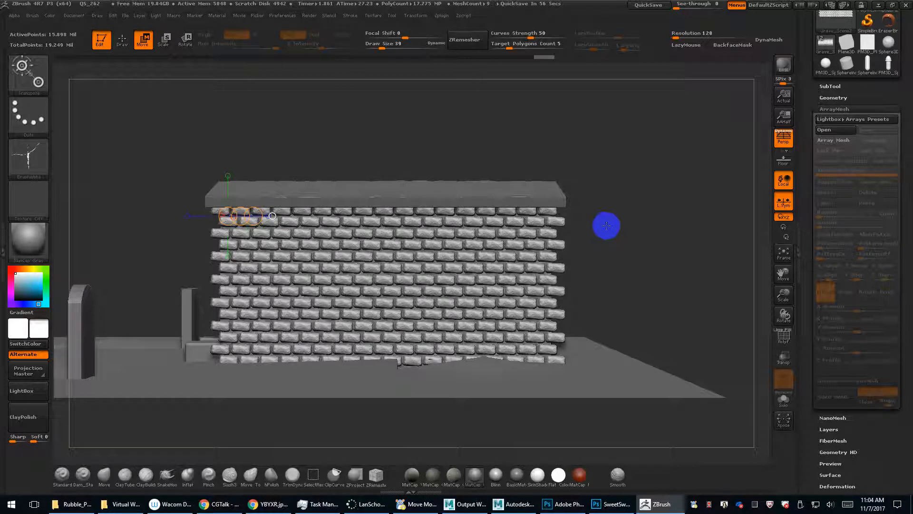
# Try to cut off the bricks overhanging the wall's far end with the TrimCurve brush in a view without perspective.
pyautogui.click(784, 137)
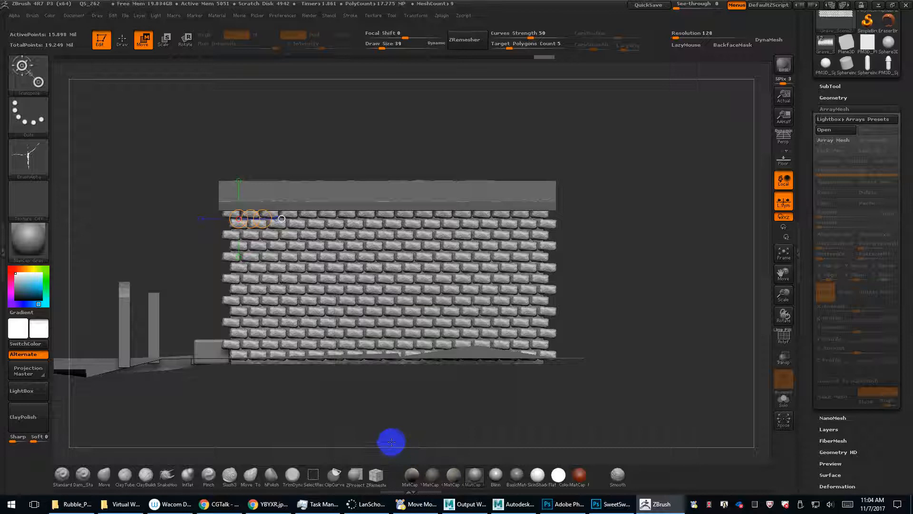
pyautogui.press('b')
pyautogui.press('t')
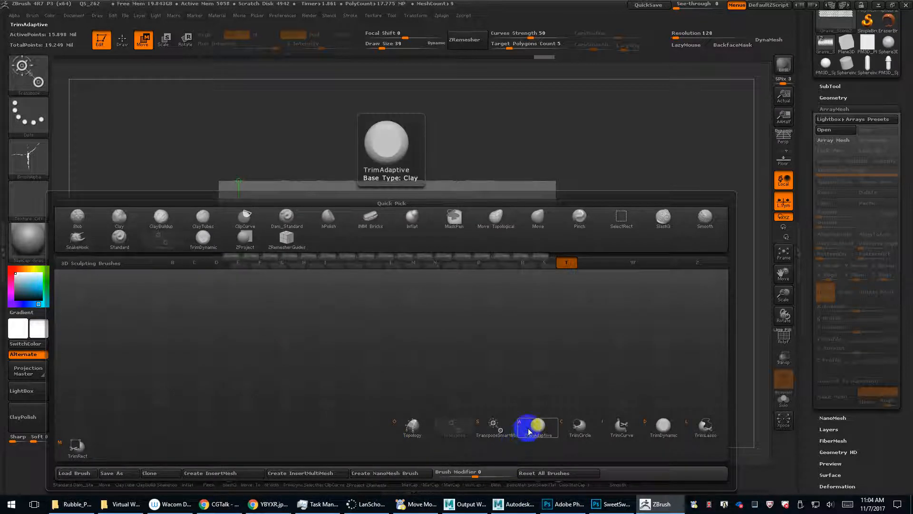
pyautogui.click(624, 426)
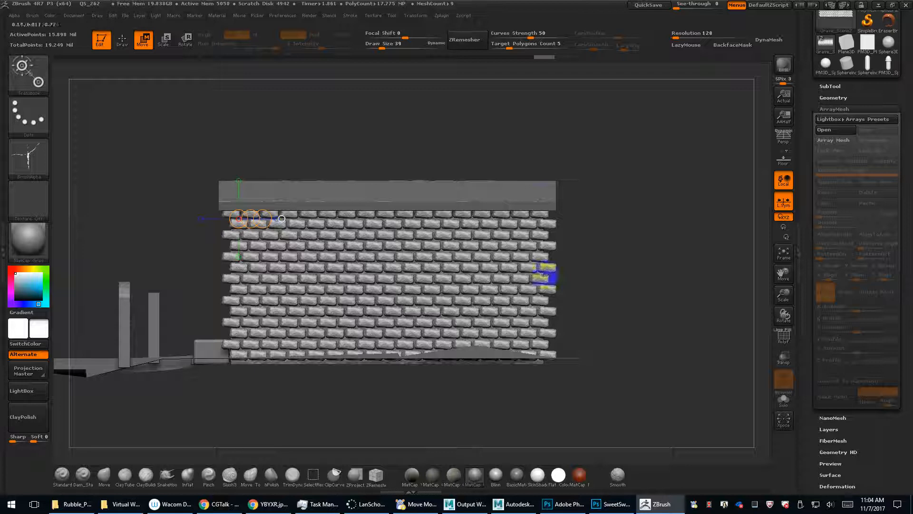
pyautogui.moveTo(545, 173)
pyautogui.keyDown('ctrl'); pyautogui.keyDown('shift'); pyautogui.mouseDown()
pyautogui.moveTo(534, 367)
pyautogui.moveTo(547, 374)
pyautogui.mouseUp(); pyautogui.keyUp('shift'); pyautogui.keyUp('ctrl')
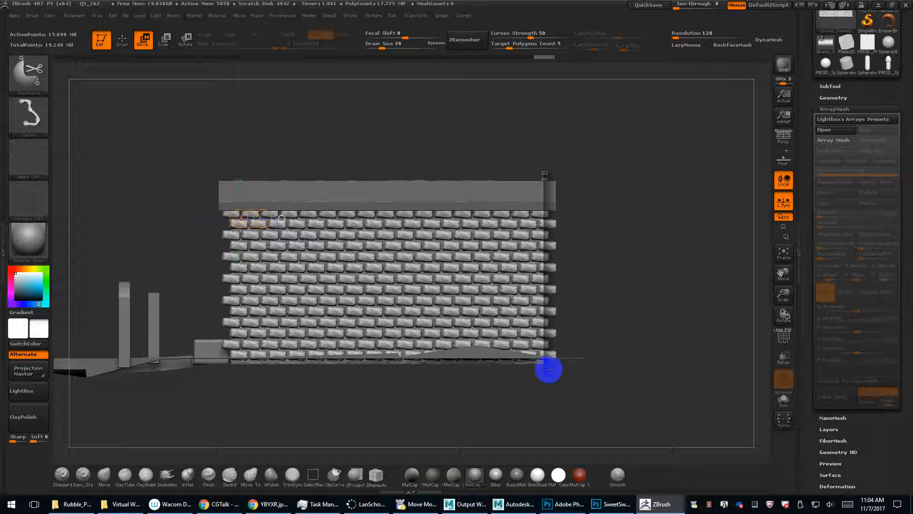
pyautogui.hotkey('ctrl', 's')
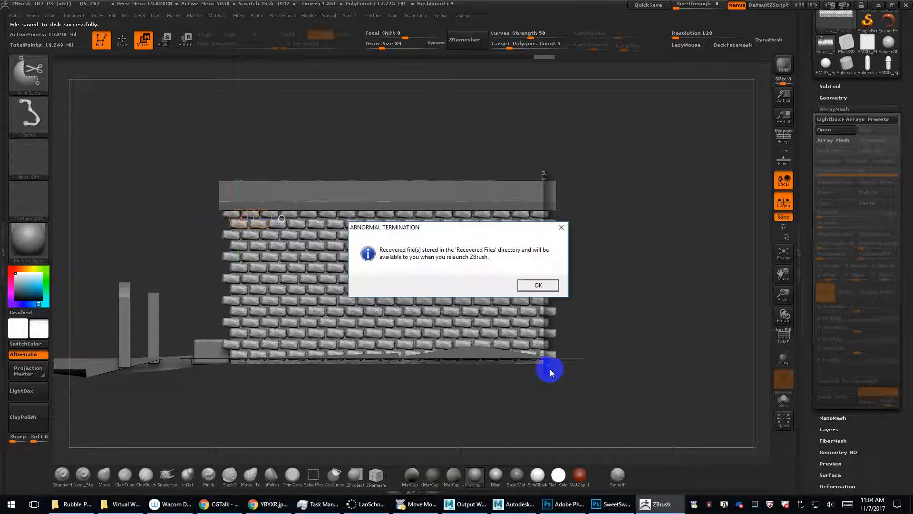
# Close the crash notice, relaunch ZBrush and restore the QS_273.ZPR quicksave project.
pyautogui.click(529, 284)
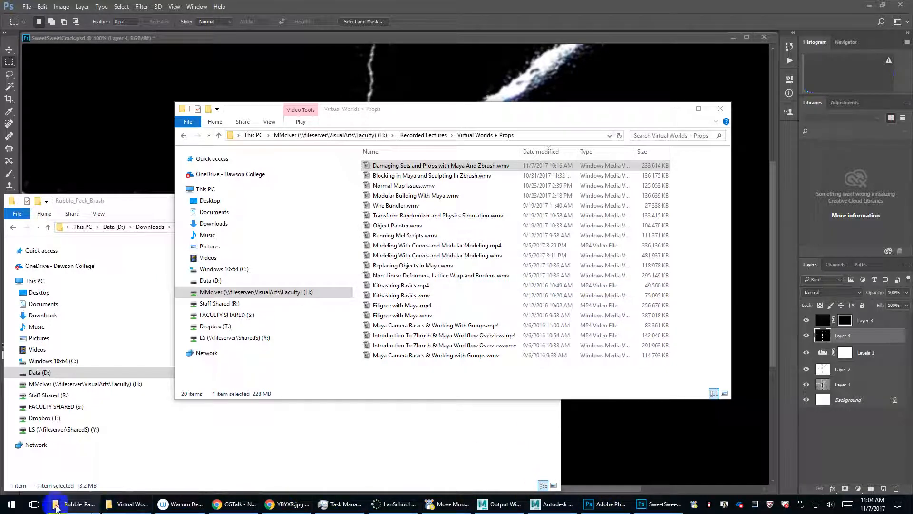
pyautogui.click(12, 504)
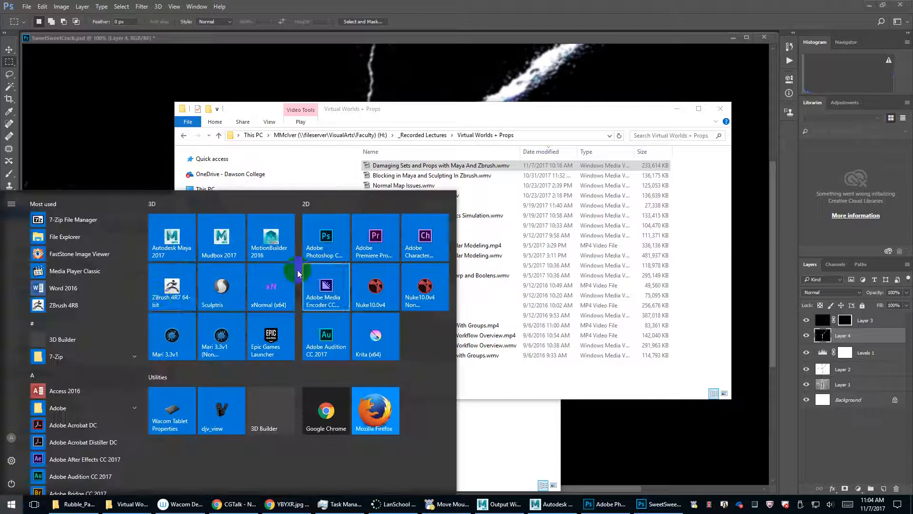
pyautogui.click(154, 292)
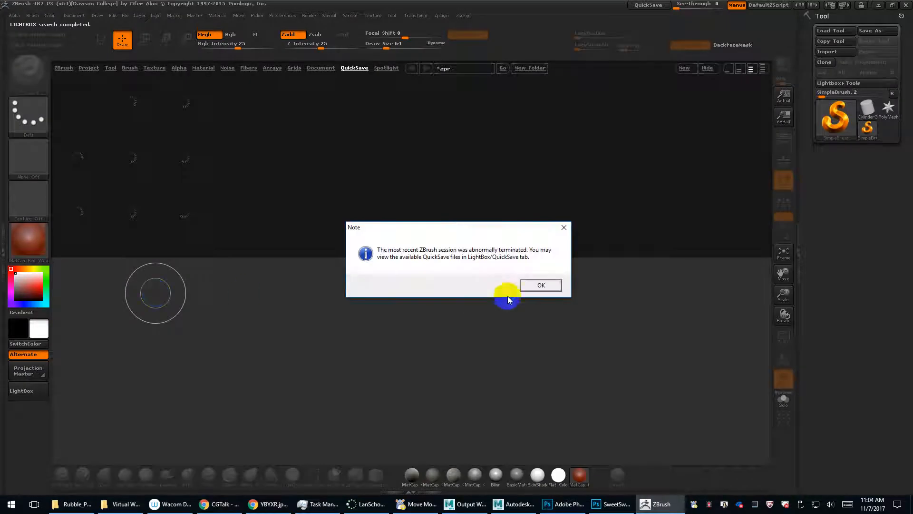
pyautogui.click(533, 285)
pyautogui.click(249, 155)
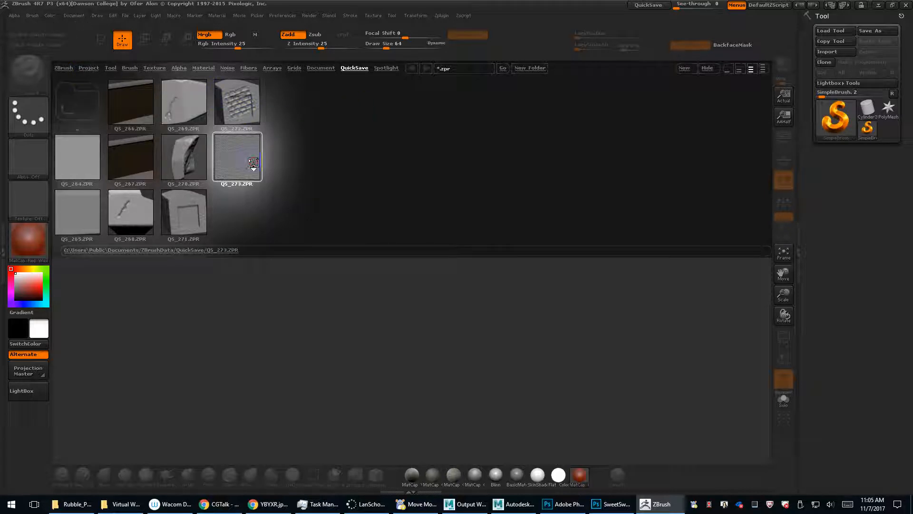
pyautogui.doubleClick(254, 162)
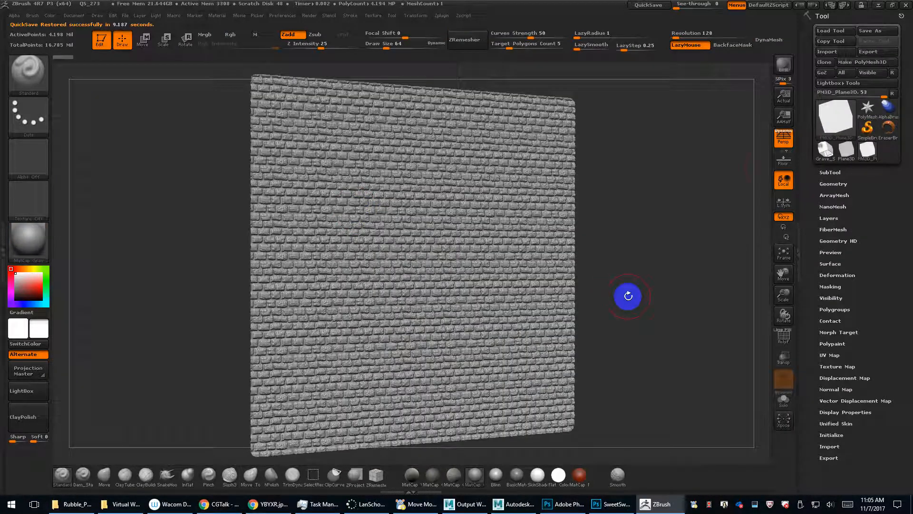
# Switch to the Grave_Scene2 tool and examine the restored building's front and side walls.
pyautogui.click(827, 157)
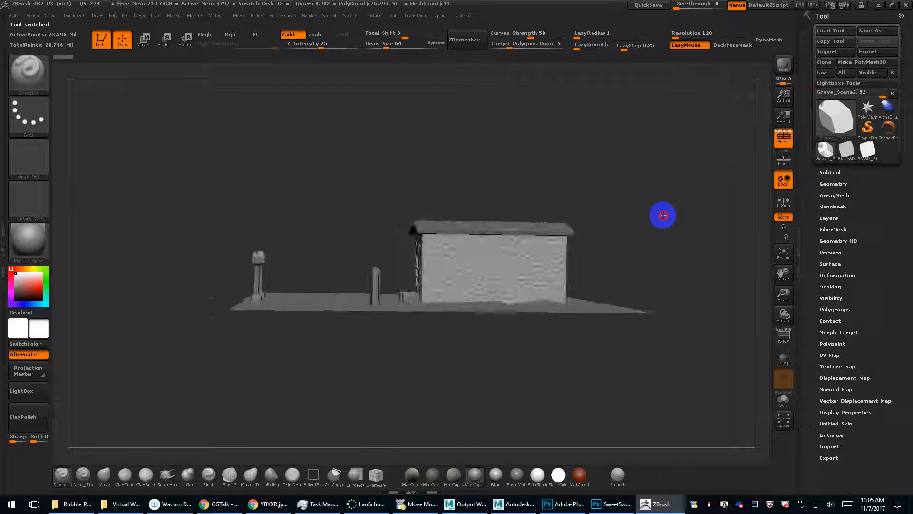
pyautogui.moveTo(664, 215); pyautogui.dragTo(735, 219)
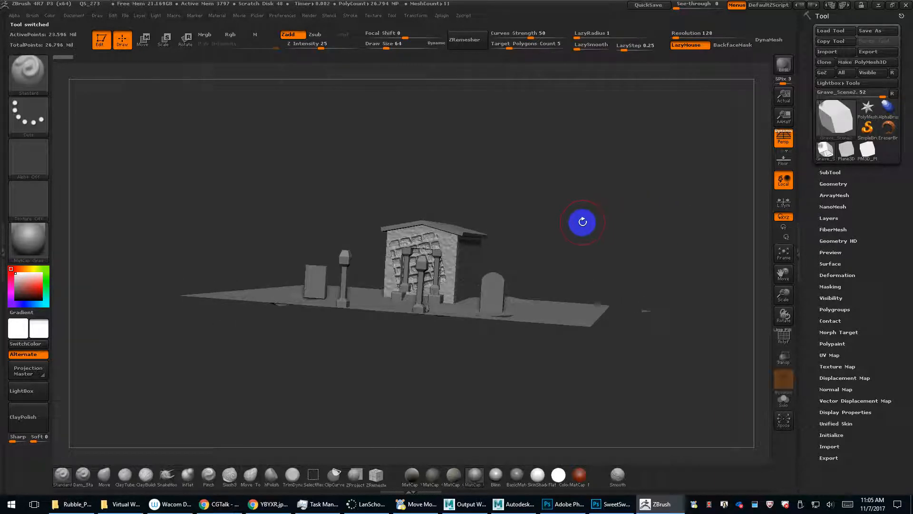
pyautogui.moveTo(571, 224); pyautogui.dragTo(585, 226)
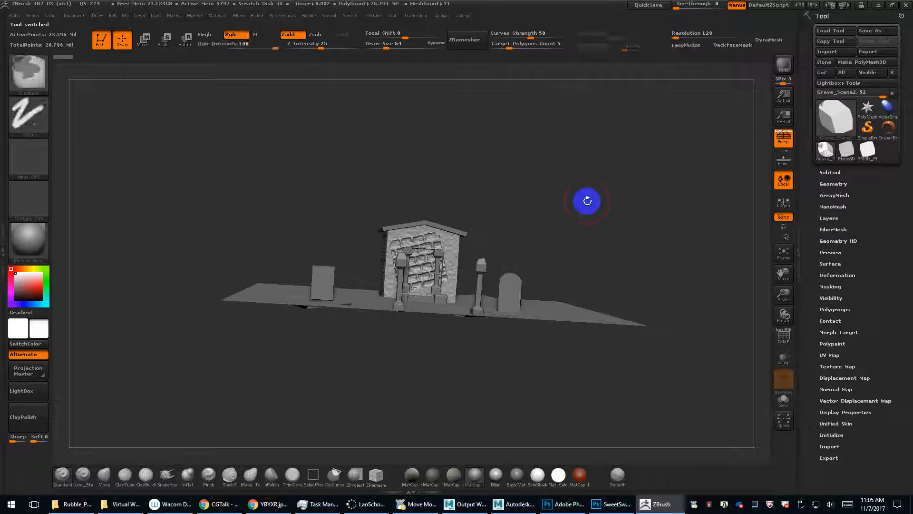
pyautogui.moveTo(618, 222); pyautogui.dragTo(589, 220)
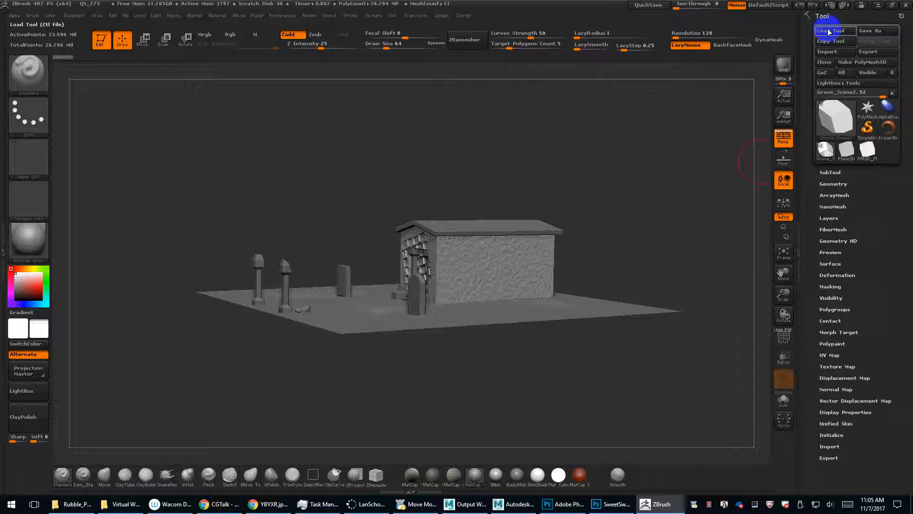
# Switch to the Cube3D primitive and frame it at an angle that shows its top and side faces.
pyautogui.click(837, 118)
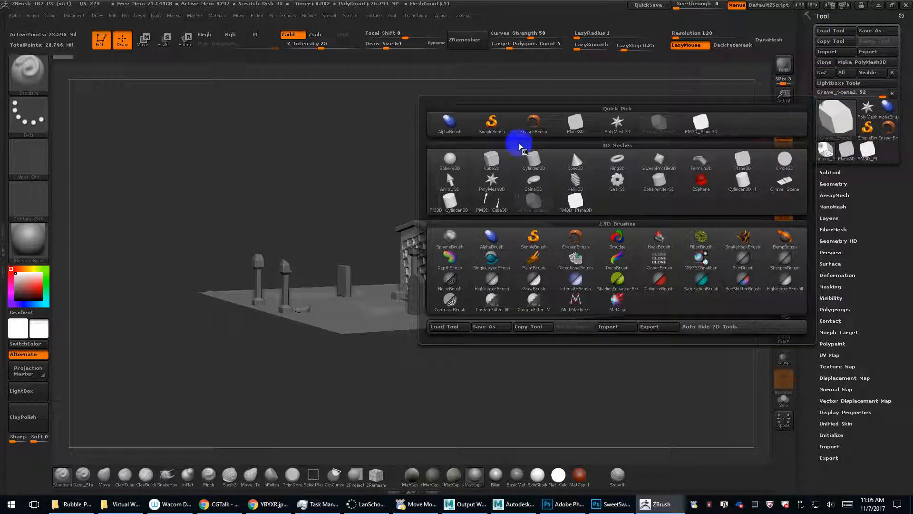
pyautogui.click(491, 159)
pyautogui.press('f')
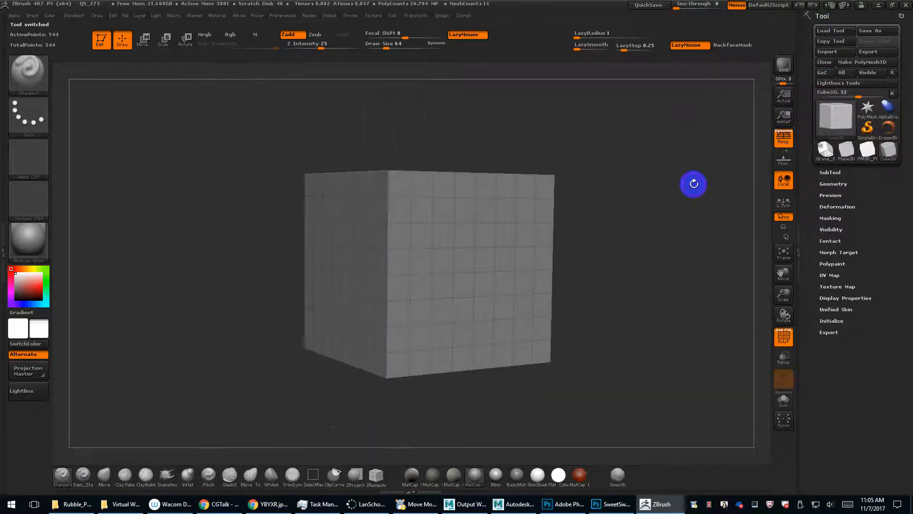
pyautogui.moveTo(695, 184); pyautogui.dragTo(665, 258)
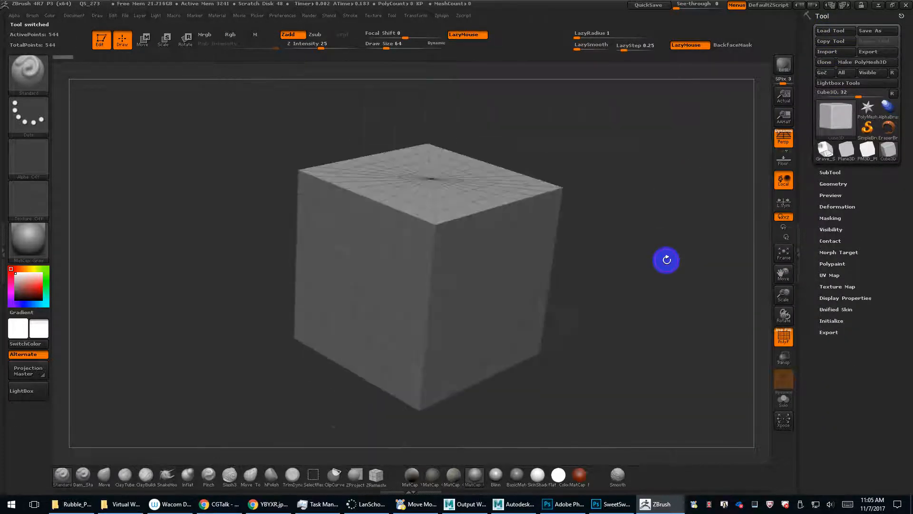
# Initialize the cube with an X Size and Z Size of 40 and convert it to a PolyMesh3D.
pyautogui.click(831, 321)
pyautogui.moveTo(842, 341); pyautogui.dragTo(837, 342)
pyautogui.write('4')
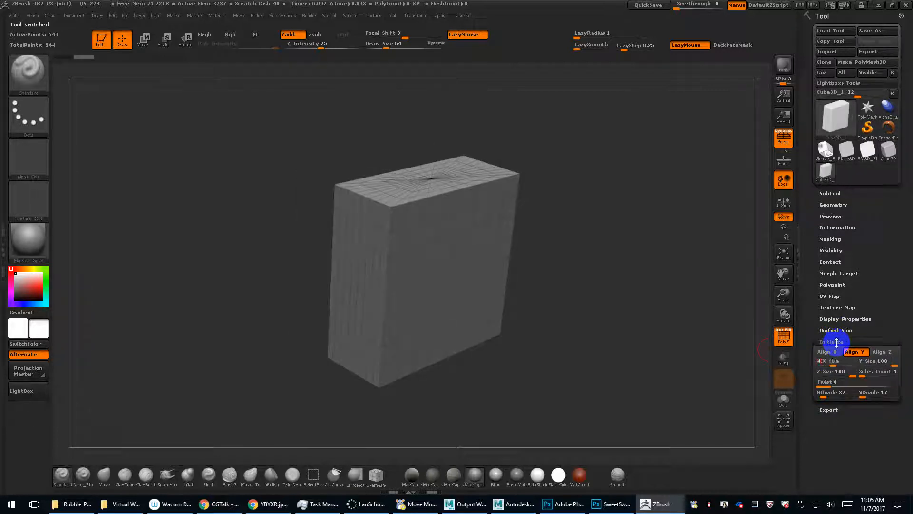
pyautogui.write('0')
pyautogui.press('Tab')
pyautogui.press('Return')
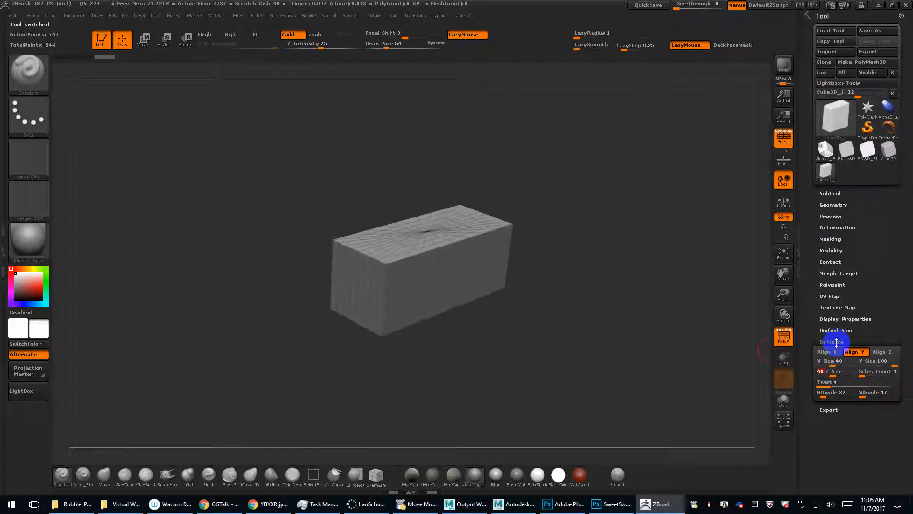
pyautogui.moveTo(520, 296); pyautogui.dragTo(521, 261)
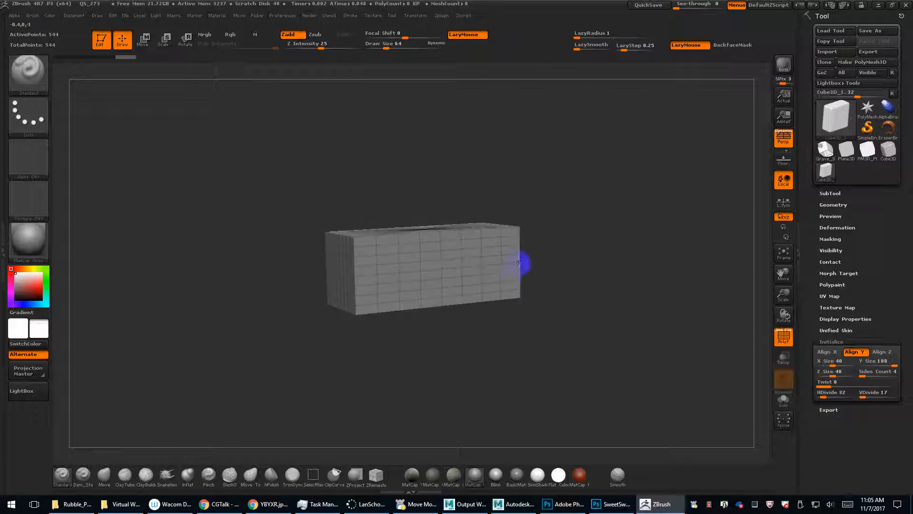
pyautogui.click(862, 67)
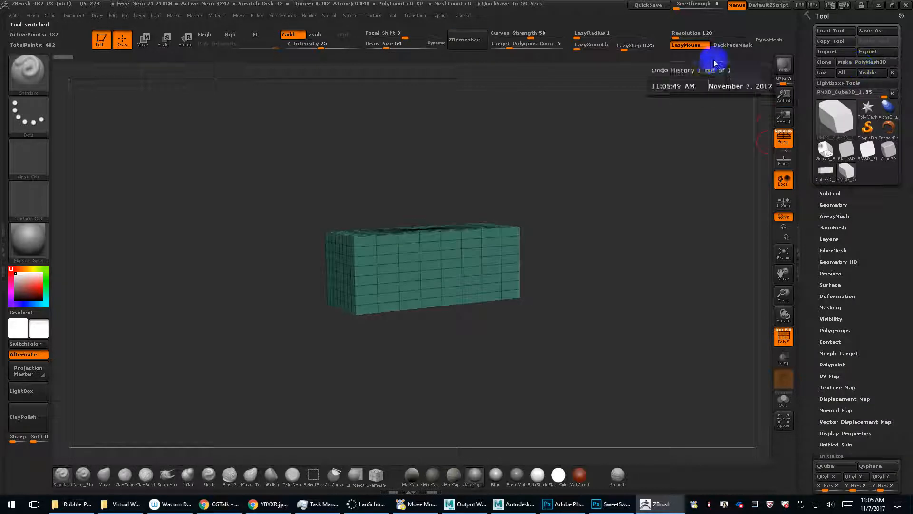
# Try remeshing the block with DynaMesh at resolution 128 and undo it.
pyautogui.click(769, 40)
pyautogui.moveTo(604, 219); pyautogui.dragTo(498, 211)
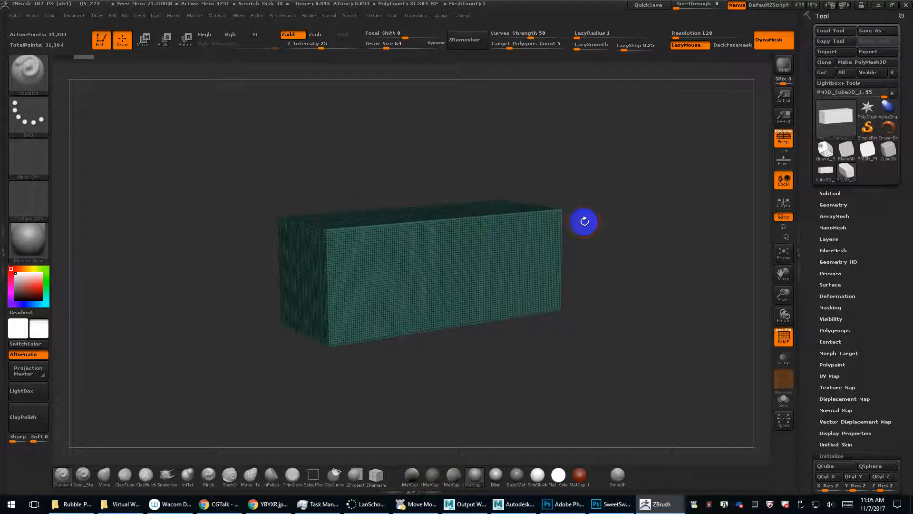
pyautogui.hotkey('ctrl', 'z')
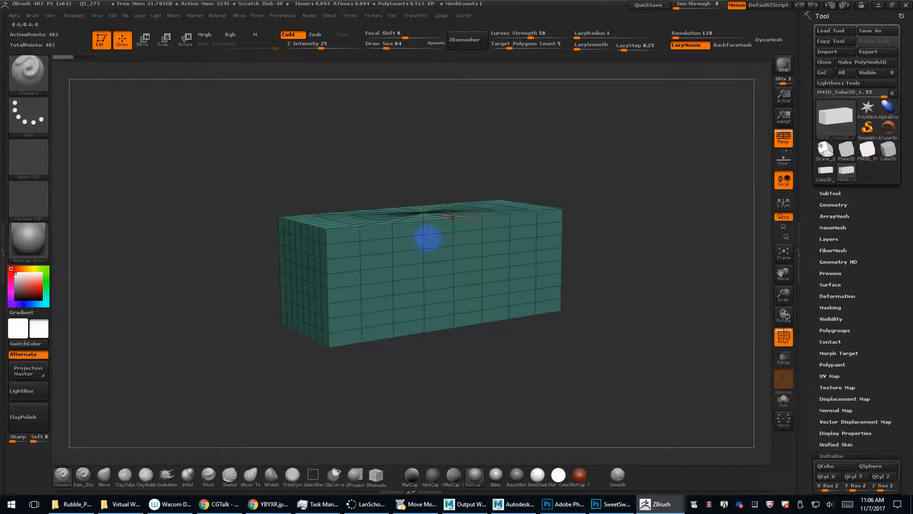
# Insert a single brick near the upper corner of the block's long face with the IMM Bricks brush.
pyautogui.press('b')
pyautogui.press('i')
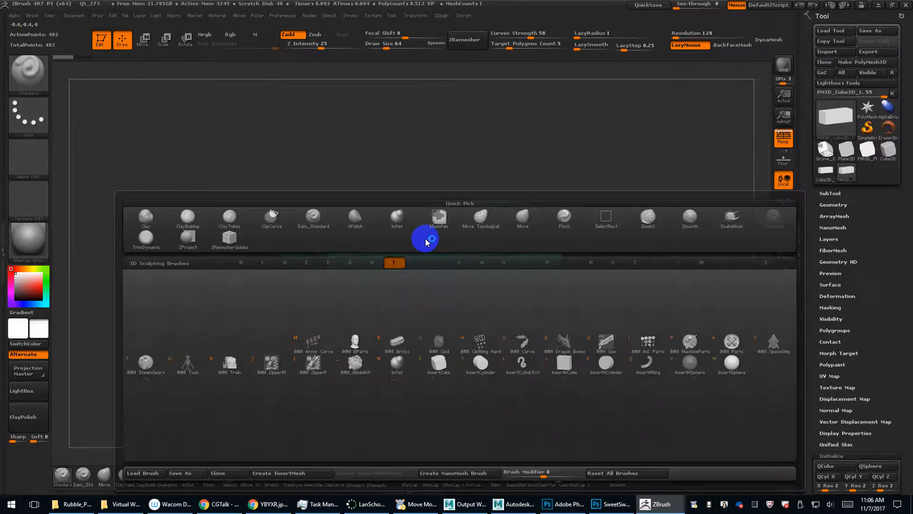
pyautogui.click(398, 346)
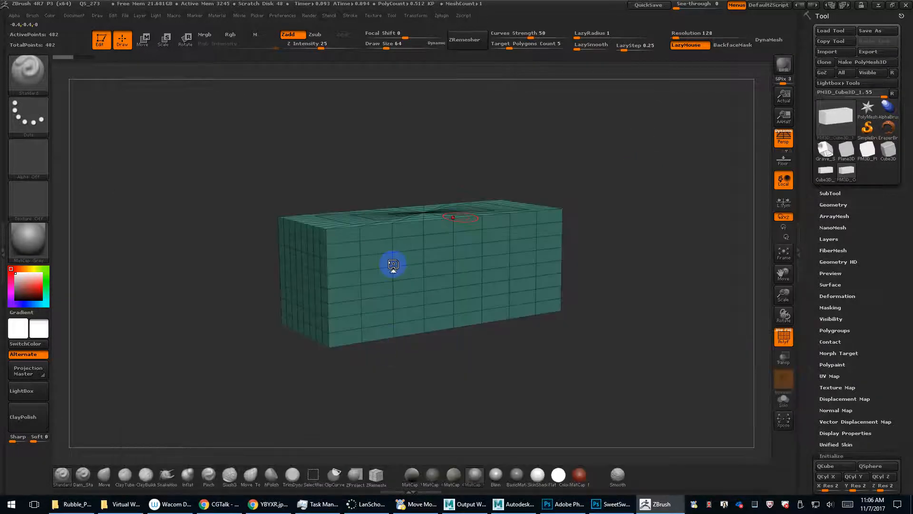
pyautogui.moveTo(351, 253); pyautogui.dragTo(358, 289)
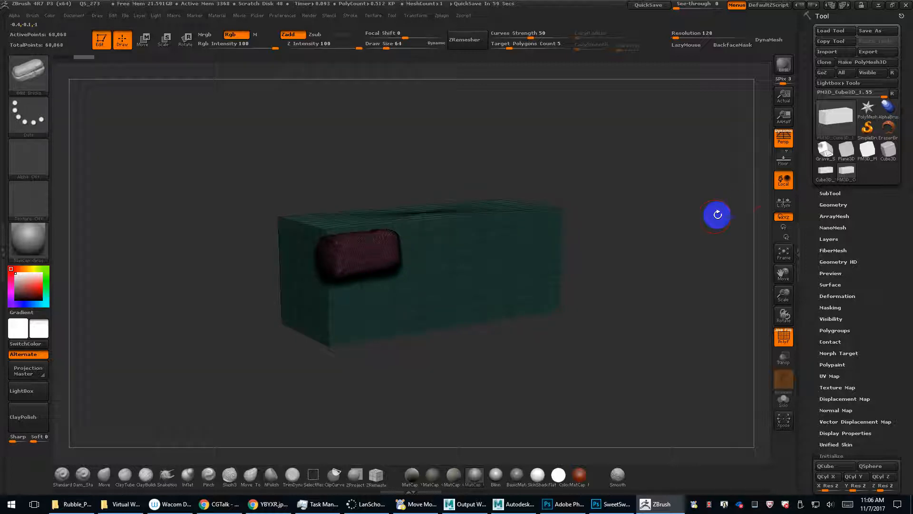
# Split the unmasked inserted brick into its own subtool, make it active and inspect it up close.
pyautogui.click(830, 193)
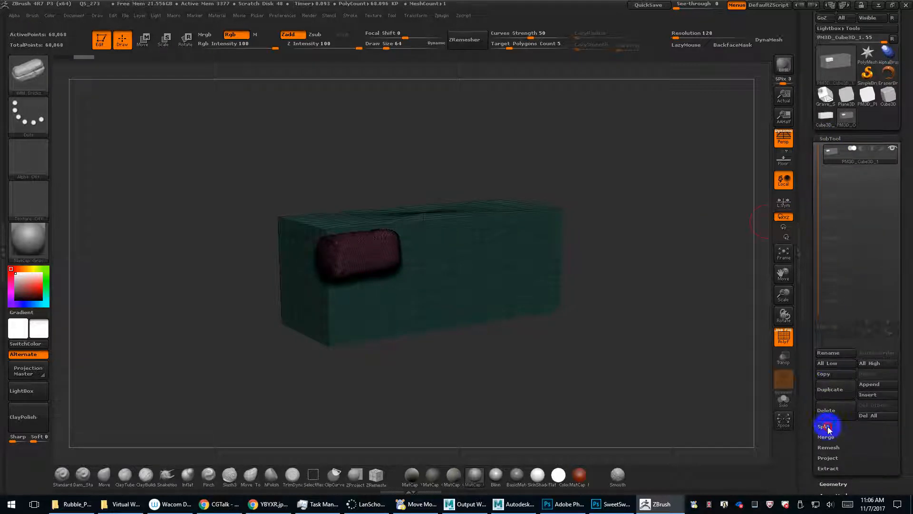
pyautogui.click(827, 428)
pyautogui.click(836, 468)
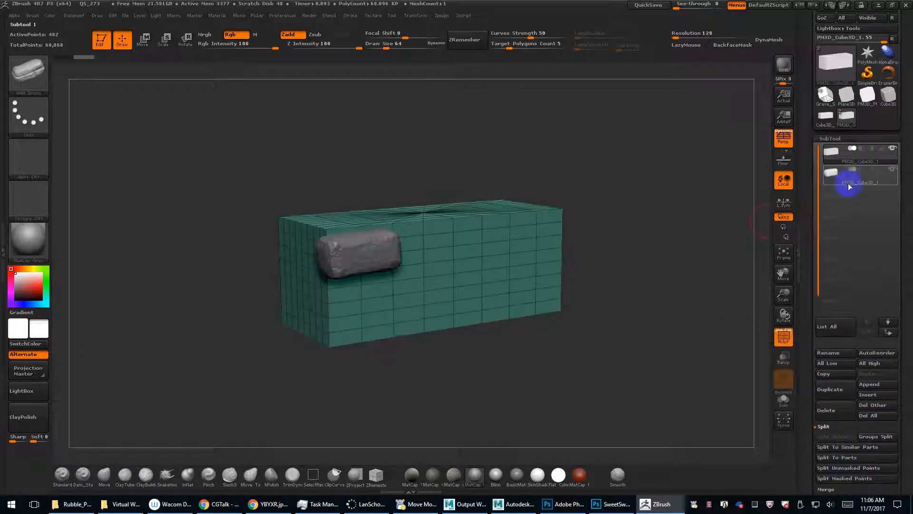
pyautogui.click(838, 180)
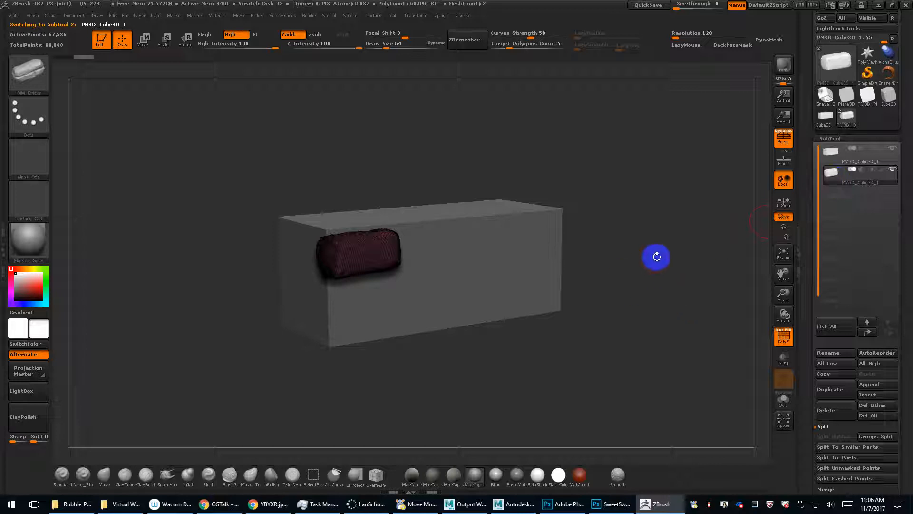
pyautogui.keyDown('alt'); pyautogui.moveTo(659, 257); pyautogui.dragTo(595, 373); pyautogui.keyUp('alt')
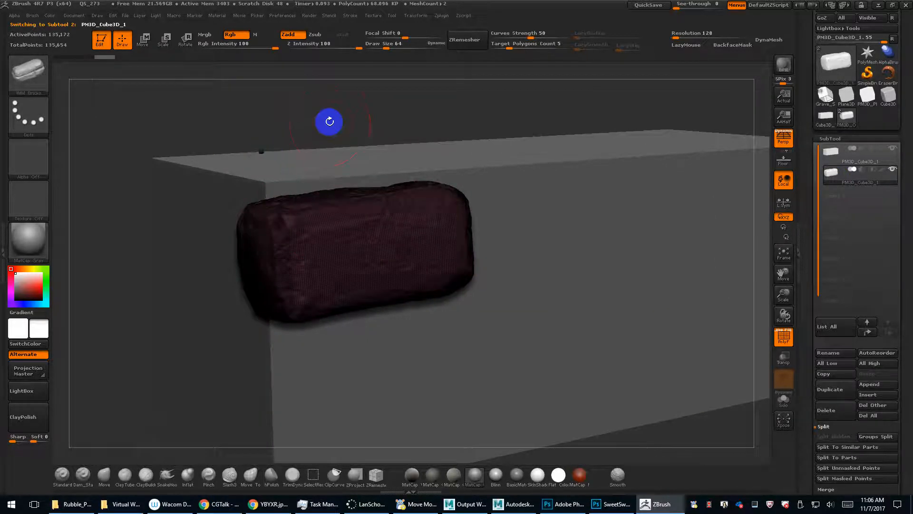
pyautogui.moveTo(330, 121); pyautogui.dragTo(356, 126)
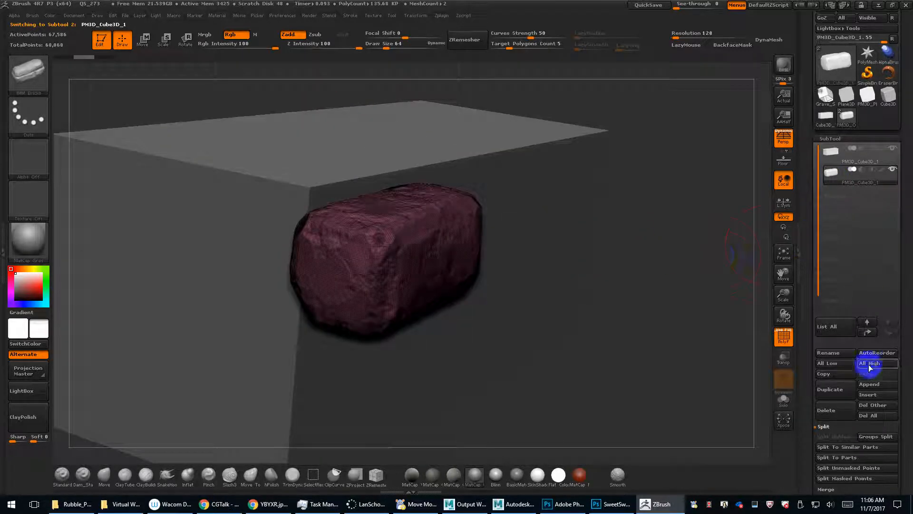
# Delete the inserted brick's subtool, leaving only the plain block.
pyautogui.click(829, 411)
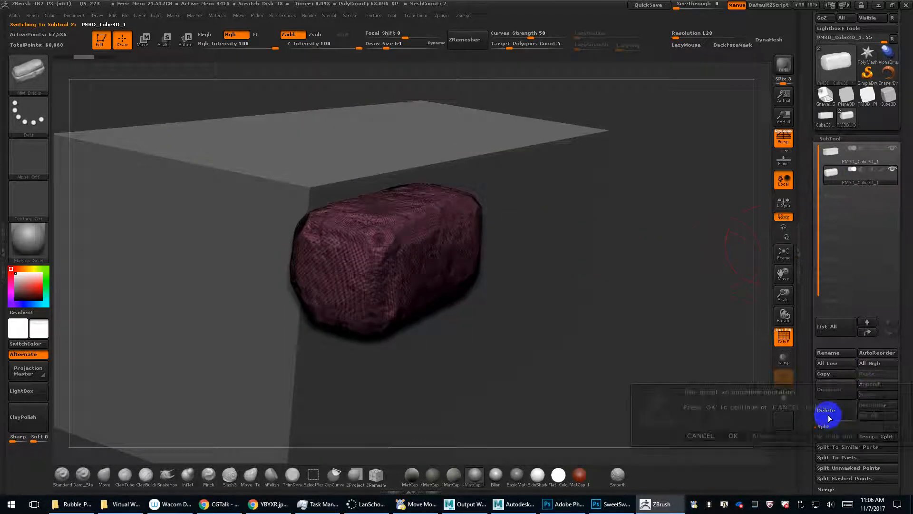
pyautogui.click(734, 436)
pyautogui.moveTo(679, 374); pyautogui.dragTo(713, 224)
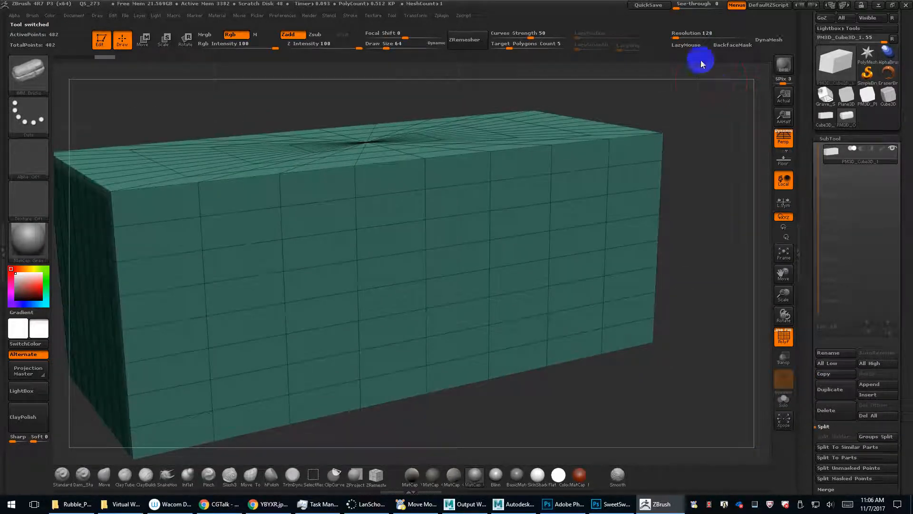
# Remesh the block with DynaMesh at resolution 16, then switch DynaMesh off.
pyautogui.moveTo(682, 34); pyautogui.dragTo(673, 33)
pyautogui.click(779, 40)
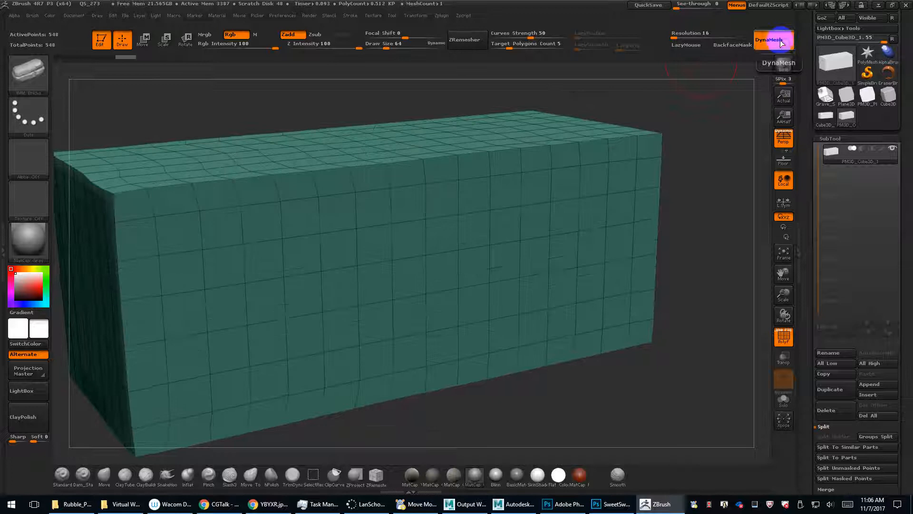
pyautogui.keyDown('alt'); pyautogui.moveTo(741, 177); pyautogui.dragTo(730, 146); pyautogui.keyUp('alt')
pyautogui.keyDown('alt'); pyautogui.moveTo(689, 199); pyautogui.dragTo(724, 220); pyautogui.keyUp('alt')
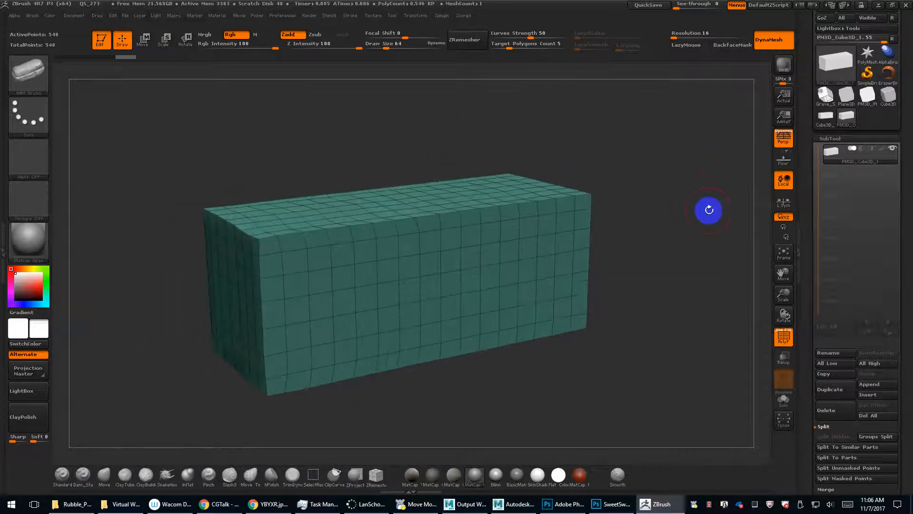
pyautogui.click(774, 40)
pyautogui.moveTo(619, 233); pyautogui.dragTo(692, 222)
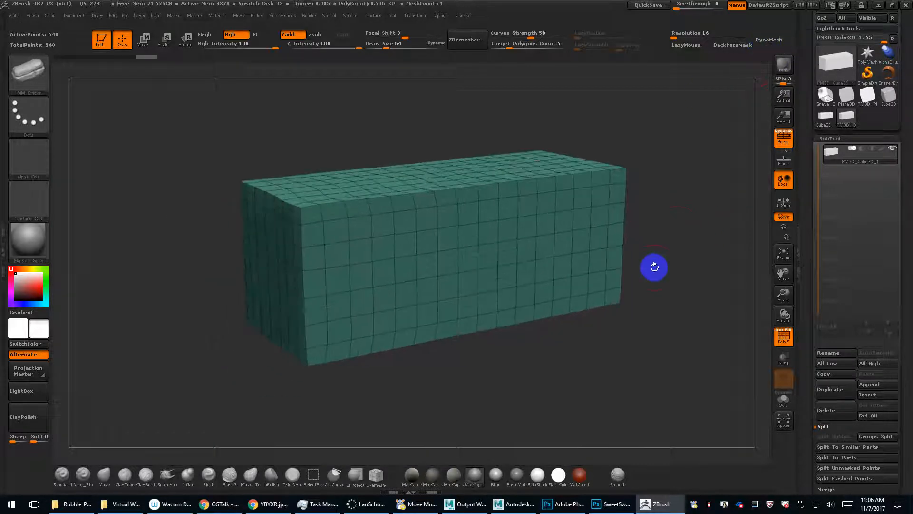
# Hide the wireframe and bevel the block's long upper front edge using the TrimDynamic brush at Draw Size 97.
pyautogui.click(292, 475)
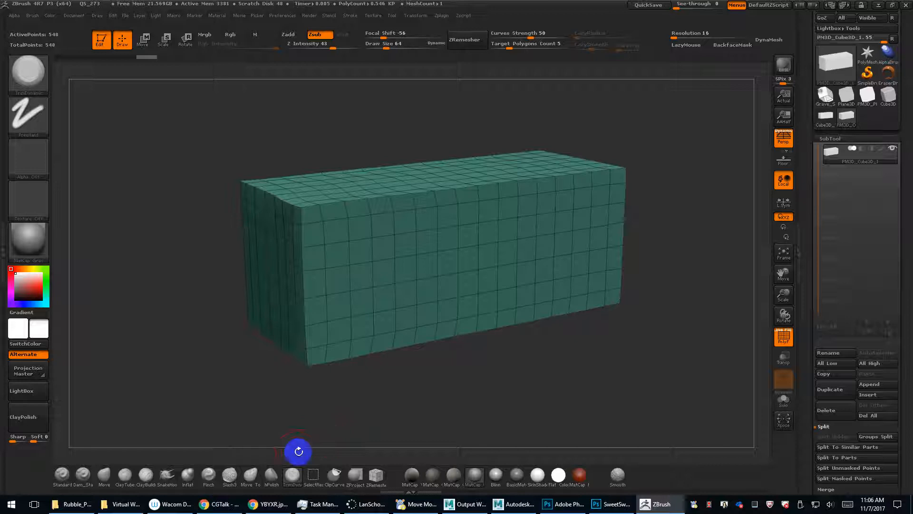
pyautogui.hotkey('shift', 'f')
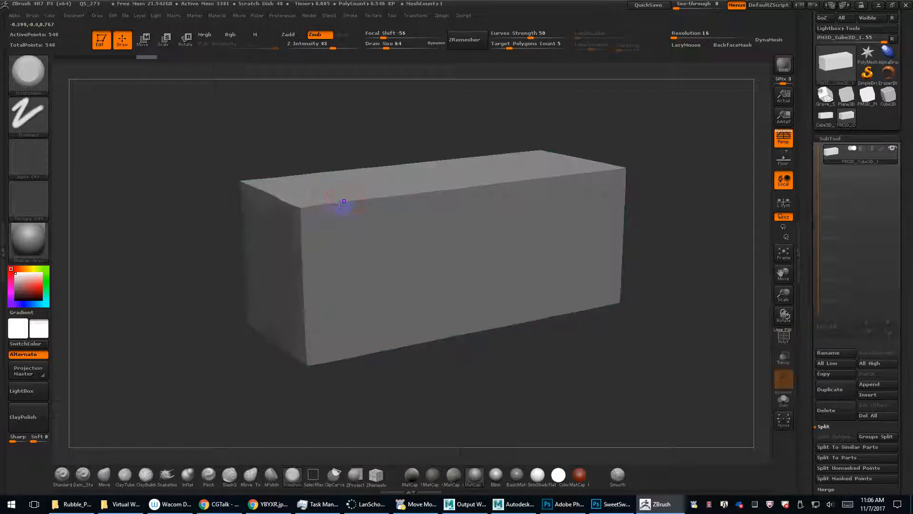
pyautogui.moveTo(306, 208); pyautogui.dragTo(373, 201)
pyautogui.press('s')
pyautogui.moveTo(390, 257); pyautogui.dragTo(397, 257)
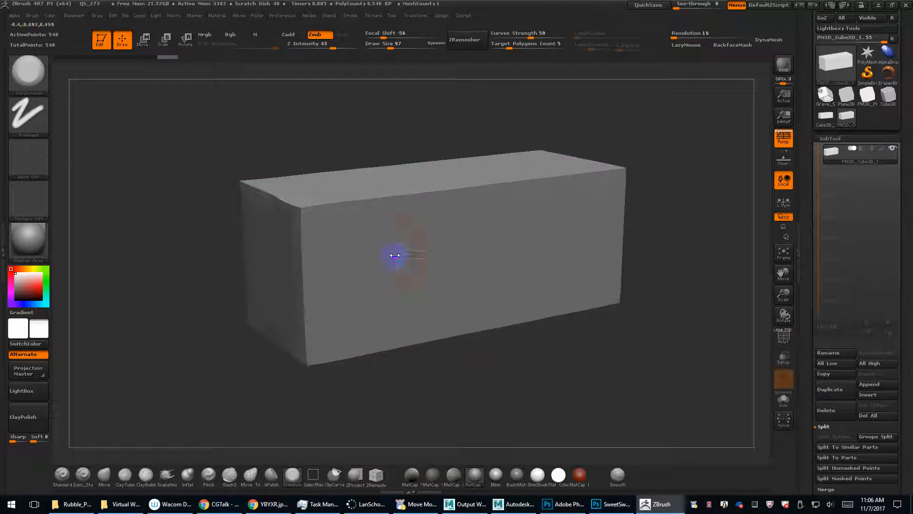
pyautogui.moveTo(454, 389)
pyautogui.keyDown('alt'); pyautogui.mouseDown()
pyautogui.moveTo(448, 369)
pyautogui.moveTo(444, 404)
pyautogui.mouseUp(); pyautogui.keyUp('alt')
pyautogui.moveTo(314, 209); pyautogui.dragTo(536, 156)
# Bevel the near end's upper edge, its vertical corner and the long lower front edge, enlarging the TrimDynamic brush to Draw Size 150.
pyautogui.moveTo(295, 190)
pyautogui.mouseDown()
pyautogui.moveTo(300, 206)
pyautogui.moveTo(283, 190)
pyautogui.moveTo(289, 206)
pyautogui.mouseUp()
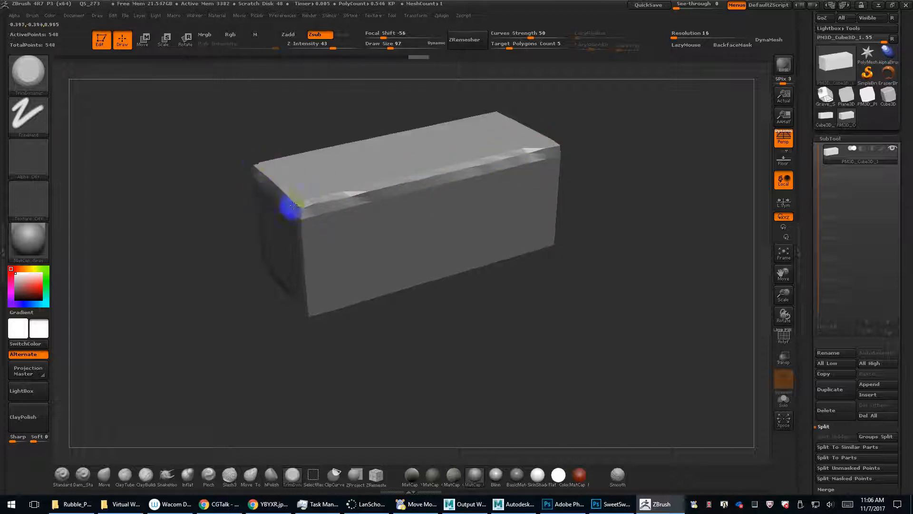
pyautogui.moveTo(258, 163)
pyautogui.mouseDown()
pyautogui.moveTo(295, 201)
pyautogui.moveTo(282, 194)
pyautogui.mouseUp()
pyautogui.press('s')
pyautogui.moveTo(287, 195); pyautogui.dragTo(261, 168)
pyautogui.moveTo(302, 209)
pyautogui.mouseDown()
pyautogui.moveTo(320, 218)
pyautogui.moveTo(310, 269)
pyautogui.mouseUp()
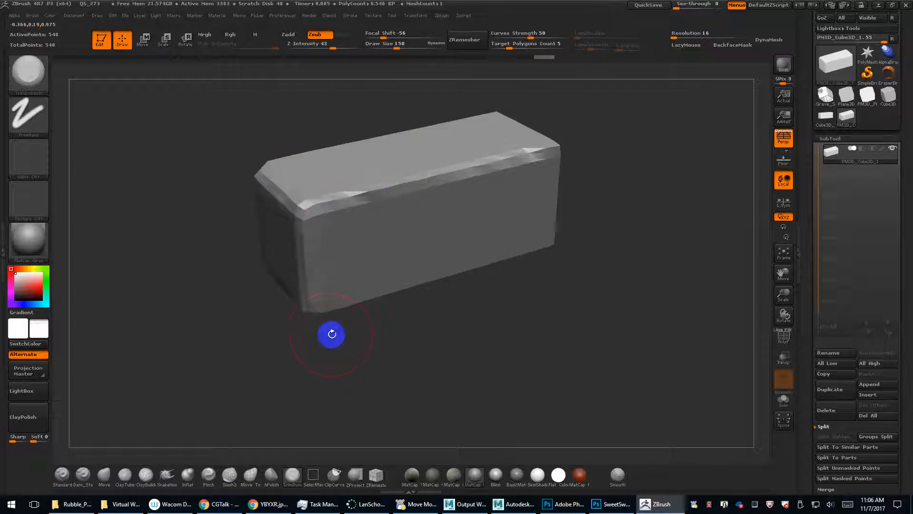
pyautogui.moveTo(331, 332)
pyautogui.mouseDown()
pyautogui.moveTo(320, 267)
pyautogui.moveTo(320, 330)
pyautogui.mouseUp()
pyautogui.moveTo(405, 322)
pyautogui.mouseDown()
pyautogui.moveTo(634, 310)
pyautogui.moveTo(548, 317)
pyautogui.mouseUp()
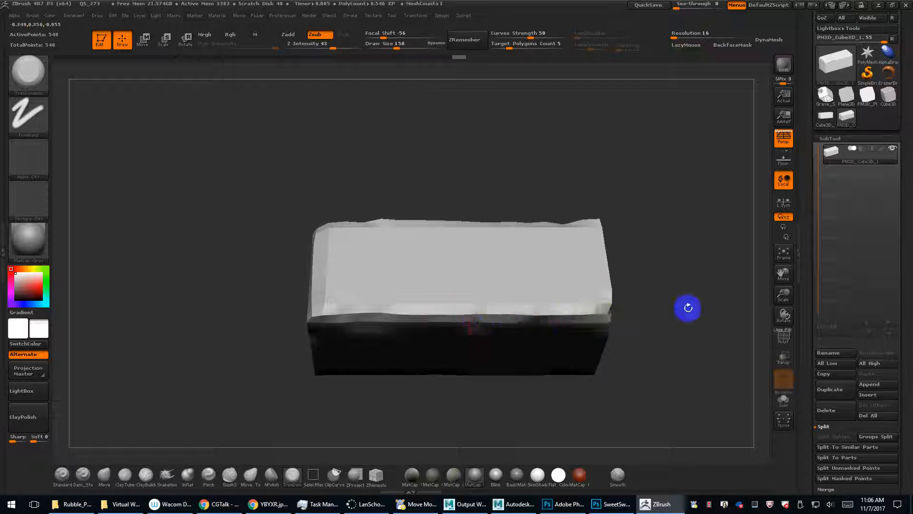
# Bevel the edges around the block's opposite end face with the TrimDynamic brush.
pyautogui.moveTo(687, 307); pyautogui.dragTo(628, 326)
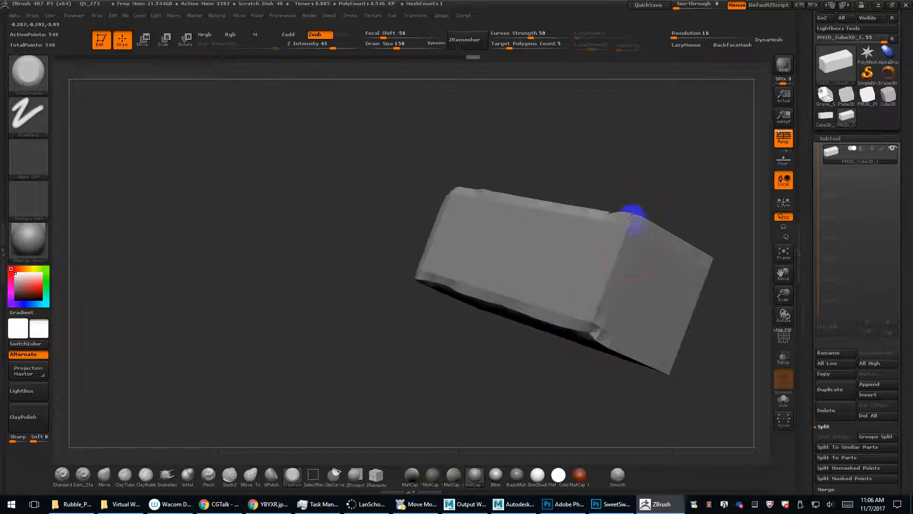
pyautogui.moveTo(634, 212)
pyautogui.mouseDown()
pyautogui.moveTo(592, 359)
pyautogui.moveTo(622, 405)
pyautogui.moveTo(463, 371)
pyautogui.moveTo(430, 394)
pyautogui.mouseUp()
pyautogui.moveTo(425, 218); pyautogui.dragTo(523, 273)
pyautogui.moveTo(549, 316)
pyautogui.mouseDown()
pyautogui.moveTo(548, 270)
pyautogui.moveTo(520, 337)
pyautogui.mouseUp()
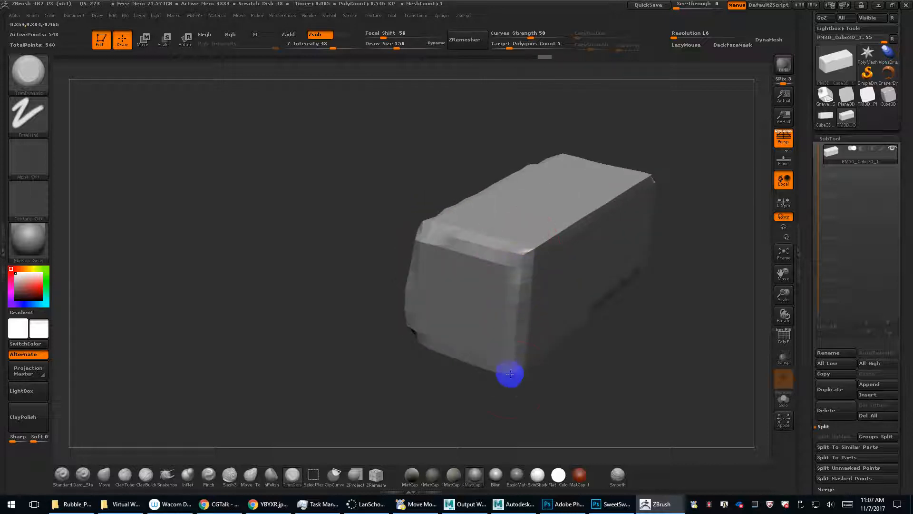
pyautogui.moveTo(507, 376)
pyautogui.mouseDown()
pyautogui.moveTo(530, 321)
pyautogui.moveTo(499, 357)
pyautogui.moveTo(461, 378)
pyautogui.moveTo(402, 378)
pyautogui.mouseUp()
# Trim the sharp long edge on the block's back side and the adjoining short end edge with the TrimDynamic brush.
pyautogui.moveTo(619, 366)
pyautogui.mouseDown()
pyautogui.moveTo(694, 410)
pyautogui.moveTo(530, 392)
pyautogui.mouseUp()
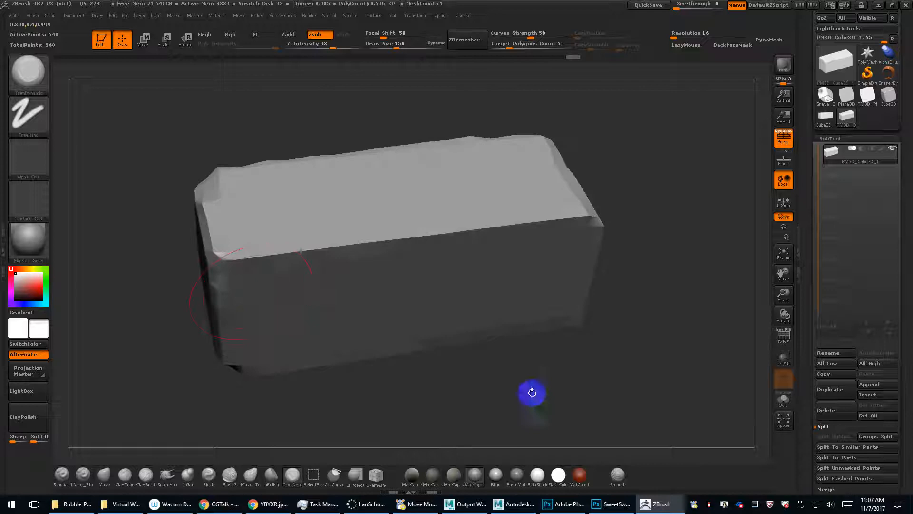
pyautogui.moveTo(229, 260)
pyautogui.mouseDown()
pyautogui.moveTo(591, 238)
pyautogui.moveTo(585, 224)
pyautogui.moveTo(424, 228)
pyautogui.moveTo(319, 250)
pyautogui.mouseUp()
pyautogui.moveTo(471, 366); pyautogui.dragTo(420, 392)
pyautogui.moveTo(470, 199)
pyautogui.mouseDown()
pyautogui.moveTo(526, 331)
pyautogui.moveTo(515, 351)
pyautogui.moveTo(402, 381)
pyautogui.moveTo(362, 367)
pyautogui.mouseUp()
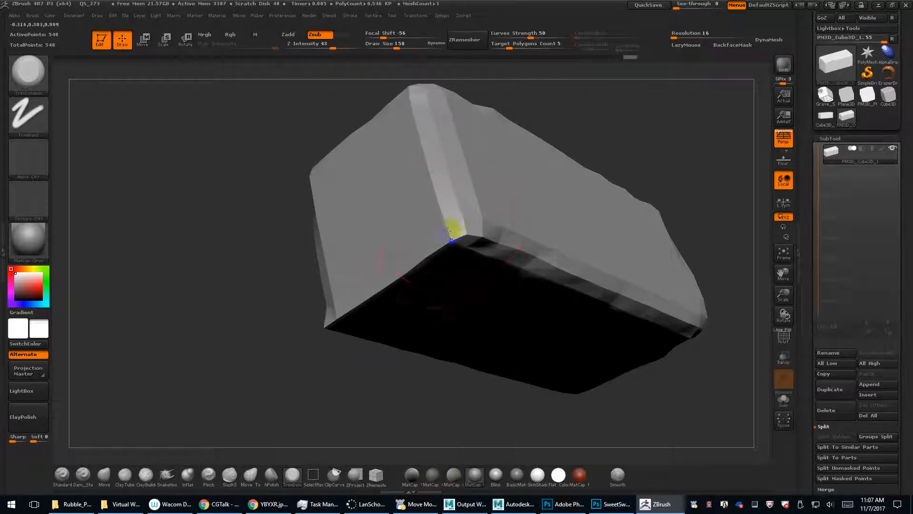
pyautogui.moveTo(455, 229); pyautogui.dragTo(329, 322)
# Bevel the block's last sharp long edge and end edges with TrimDynamic, and check the shape from all sides.
pyautogui.moveTo(305, 358)
pyautogui.mouseDown()
pyautogui.moveTo(381, 320)
pyautogui.moveTo(467, 312)
pyautogui.moveTo(584, 247)
pyautogui.mouseUp()
pyautogui.moveTo(552, 189); pyautogui.dragTo(522, 177)
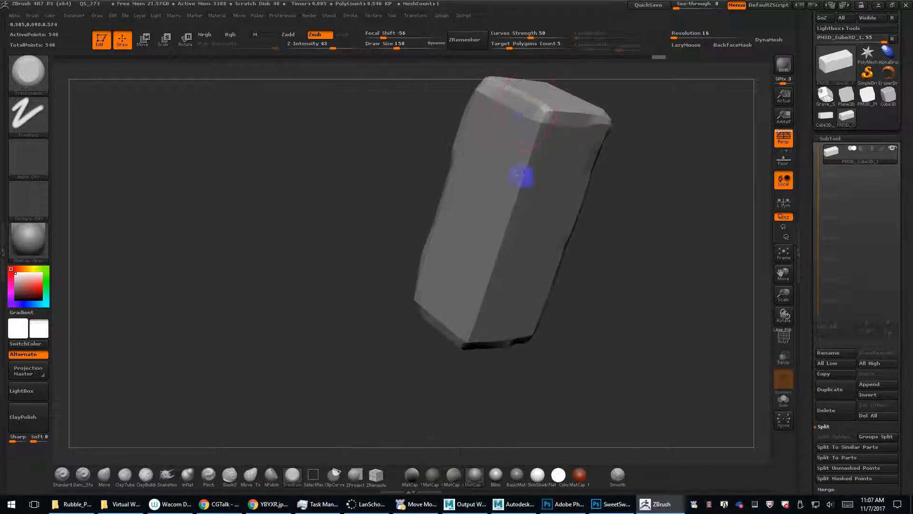
pyautogui.moveTo(530, 208)
pyautogui.mouseDown()
pyautogui.moveTo(487, 281)
pyautogui.moveTo(475, 336)
pyautogui.mouseUp()
pyautogui.moveTo(480, 373); pyautogui.dragTo(539, 376)
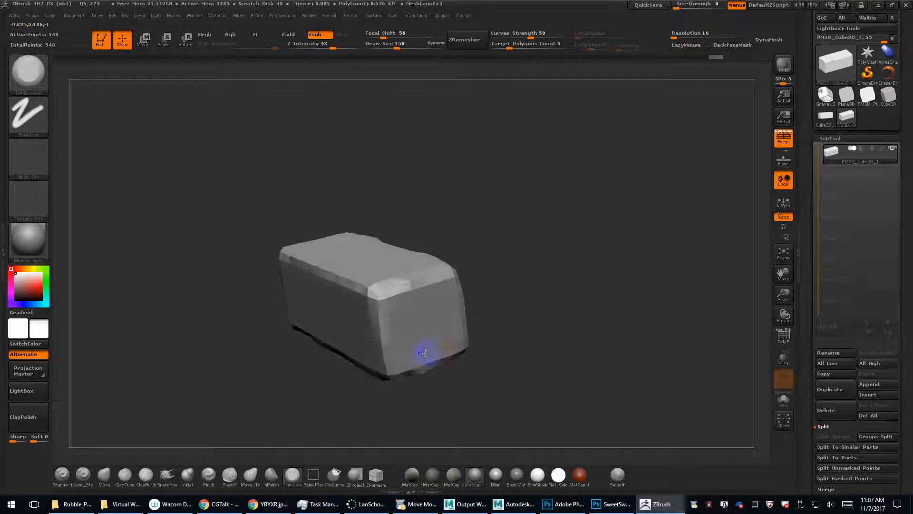
pyautogui.moveTo(393, 402); pyautogui.dragTo(630, 298)
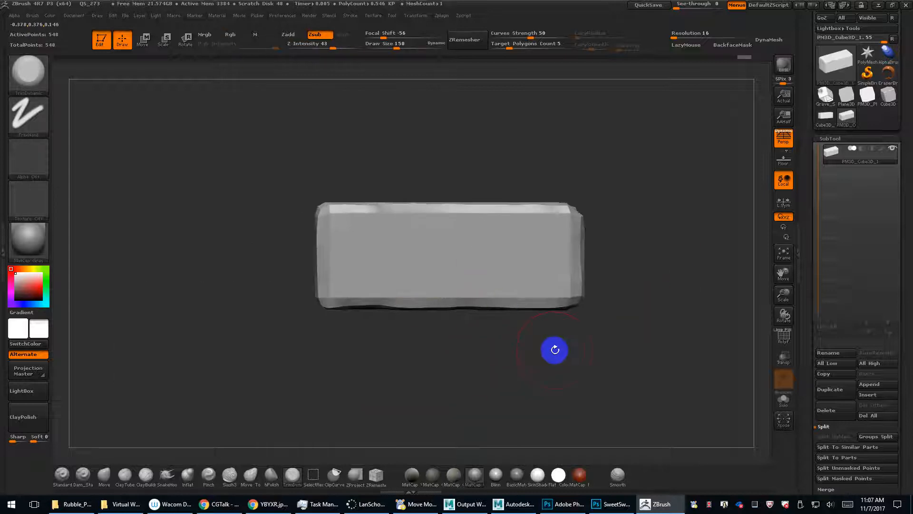
# Examine the finished brick's shape from several sides, briefly checking its polygon wireframe.
pyautogui.moveTo(583, 371)
pyautogui.keyDown('alt'); pyautogui.mouseDown()
pyautogui.moveTo(567, 349)
pyautogui.moveTo(520, 340)
pyautogui.mouseUp(); pyautogui.keyUp('alt')
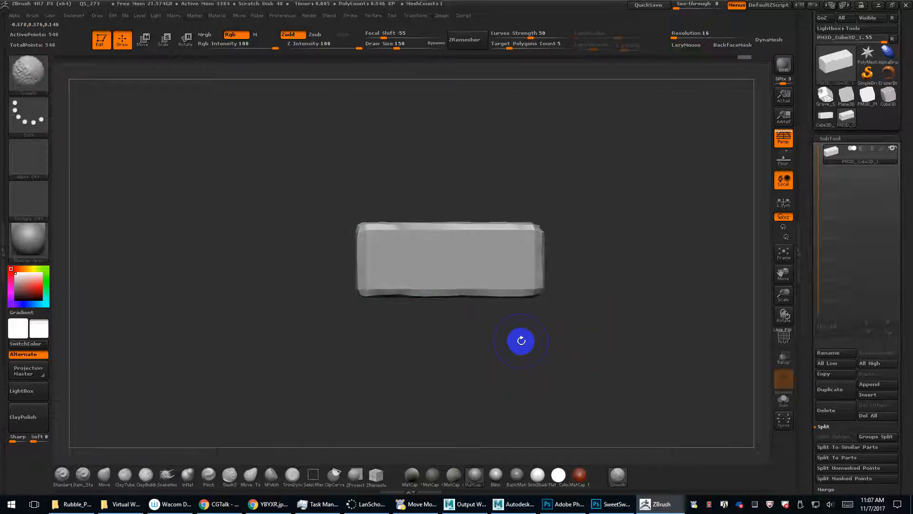
pyautogui.hotkey('shift', 'f')
pyautogui.hotkey('shift', 'f')
pyautogui.moveTo(580, 342)
pyautogui.mouseDown()
pyautogui.moveTo(585, 361)
pyautogui.moveTo(557, 333)
pyautogui.moveTo(602, 345)
pyautogui.mouseUp()
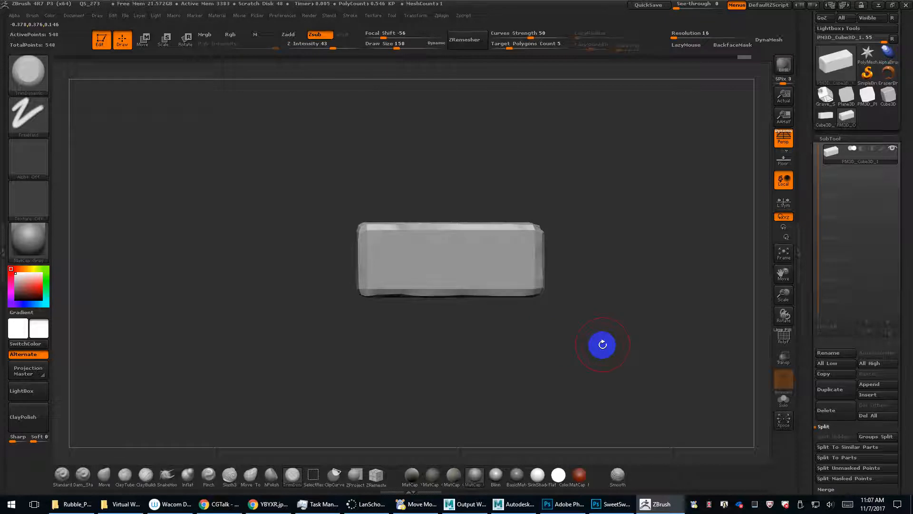
pyautogui.moveTo(601, 327); pyautogui.dragTo(587, 341)
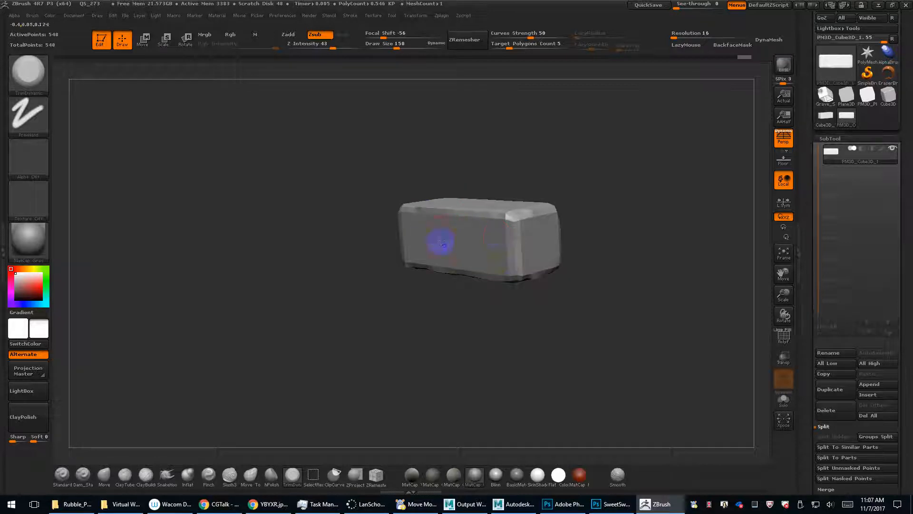
pyautogui.moveTo(544, 312); pyautogui.dragTo(495, 312)
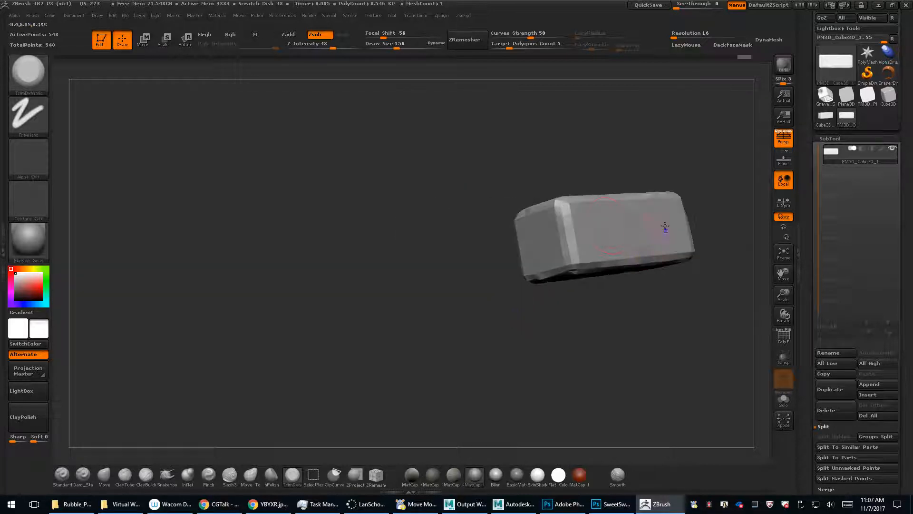
pyautogui.moveTo(554, 355); pyautogui.dragTo(649, 343)
pyautogui.moveTo(583, 306)
pyautogui.keyDown('alt'); pyautogui.mouseDown()
pyautogui.moveTo(598, 332)
pyautogui.moveTo(554, 346)
pyautogui.moveTo(628, 347)
pyautogui.mouseUp(); pyautogui.keyUp('alt')
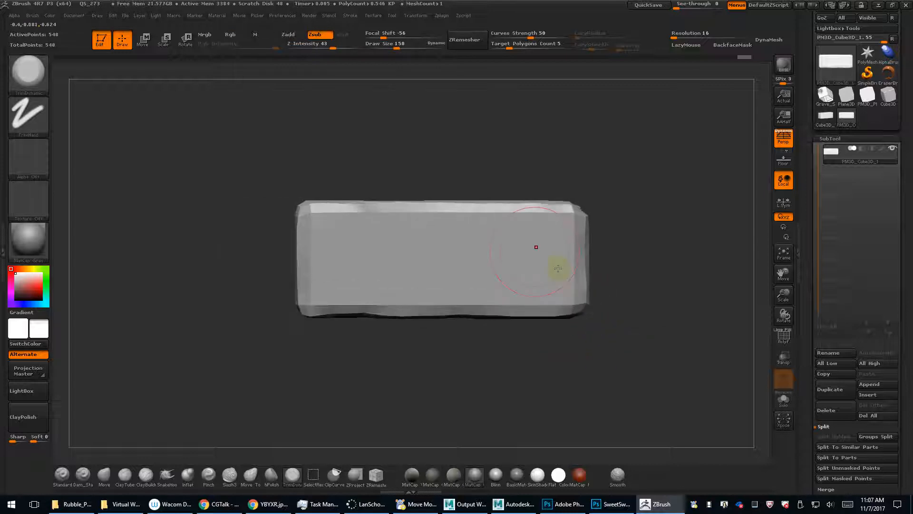
# Create a new InsertMesh brush from the sculpted brick.
pyautogui.click(21, 68)
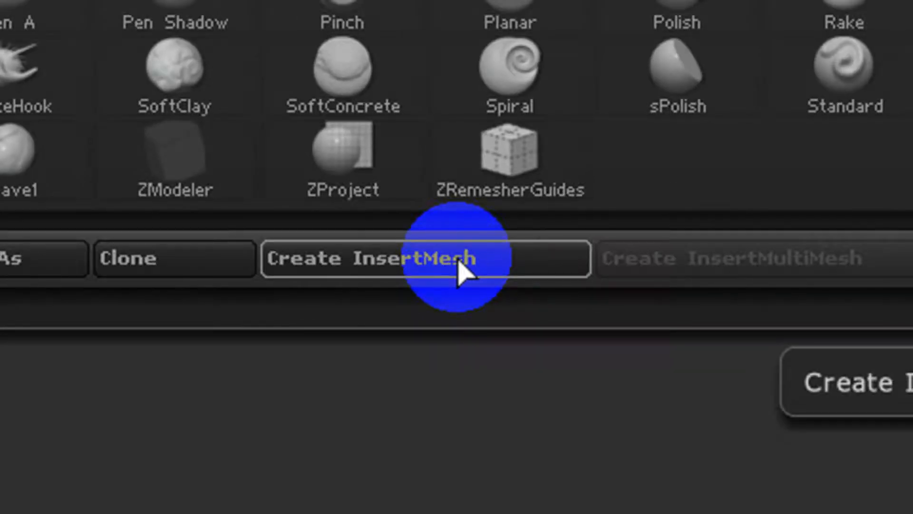
pyautogui.click(458, 267)
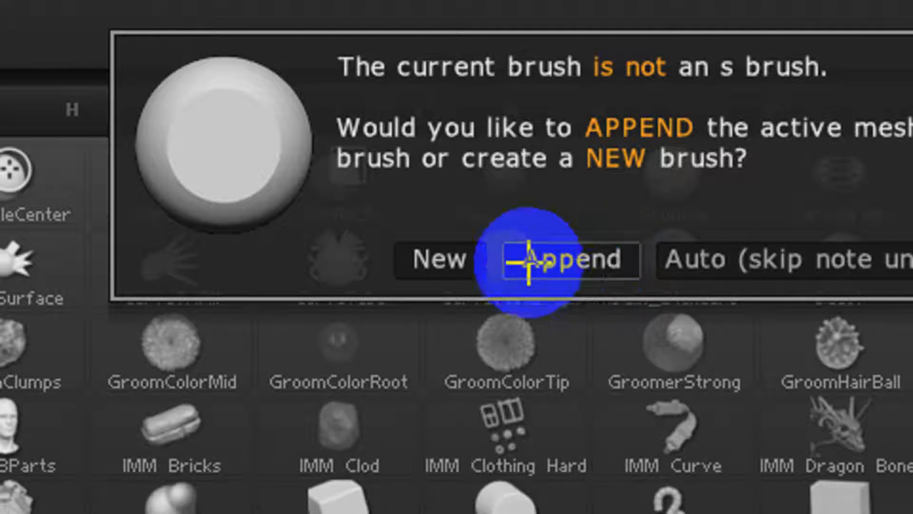
pyautogui.click(465, 259)
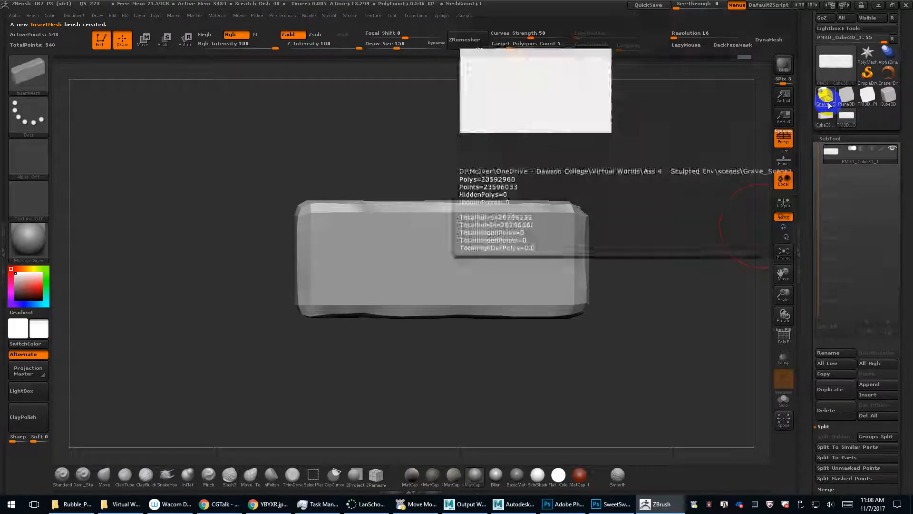
# Open the QS_272.ZPR project from the QuickSave folder and wait for it to load.
pyautogui.press(',')
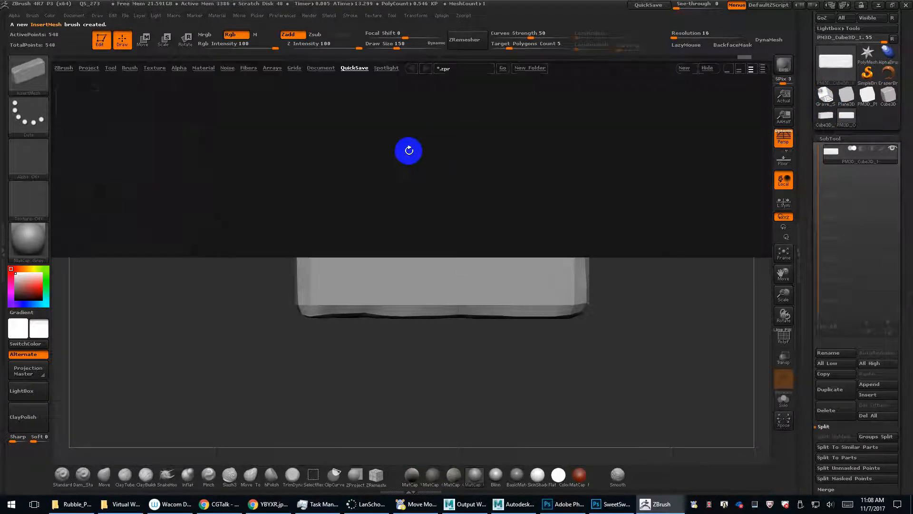
pyautogui.doubleClick(250, 99)
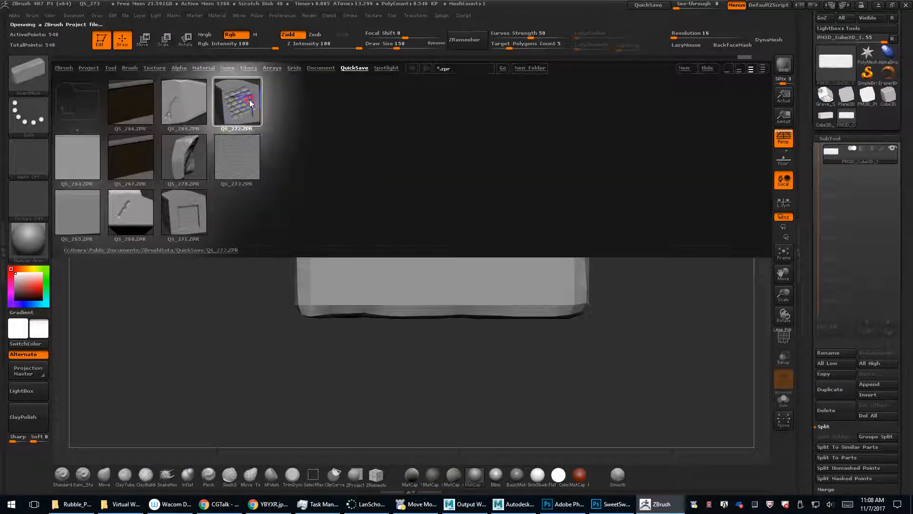
pyautogui.click(490, 286)
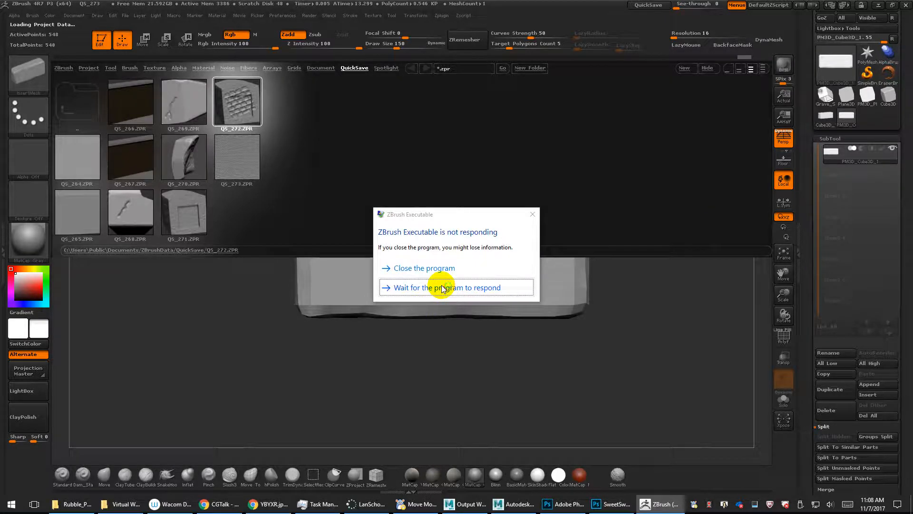
pyautogui.click(428, 287)
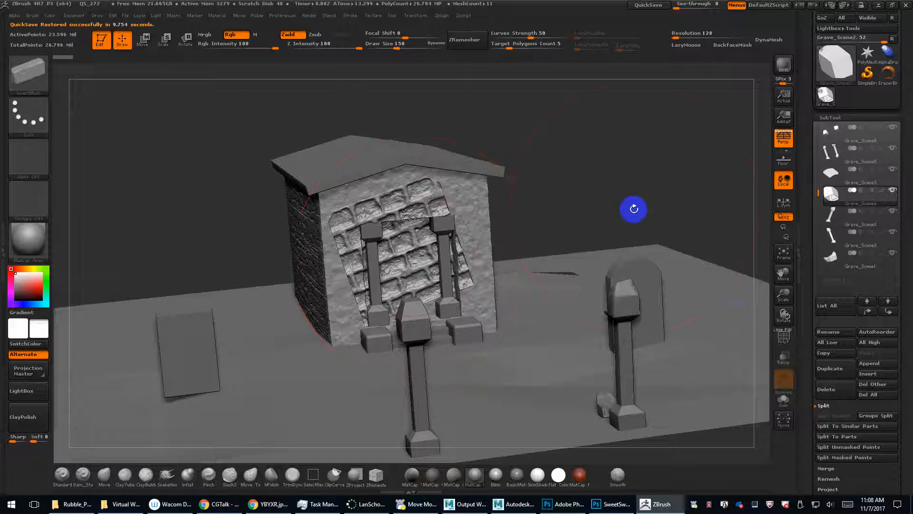
# Rebuild the building subtool's lower subdivision levels by running Reconstruct Subdiv repeatedly.
pyautogui.moveTo(636, 209); pyautogui.dragTo(616, 204)
pyautogui.click(839, 118)
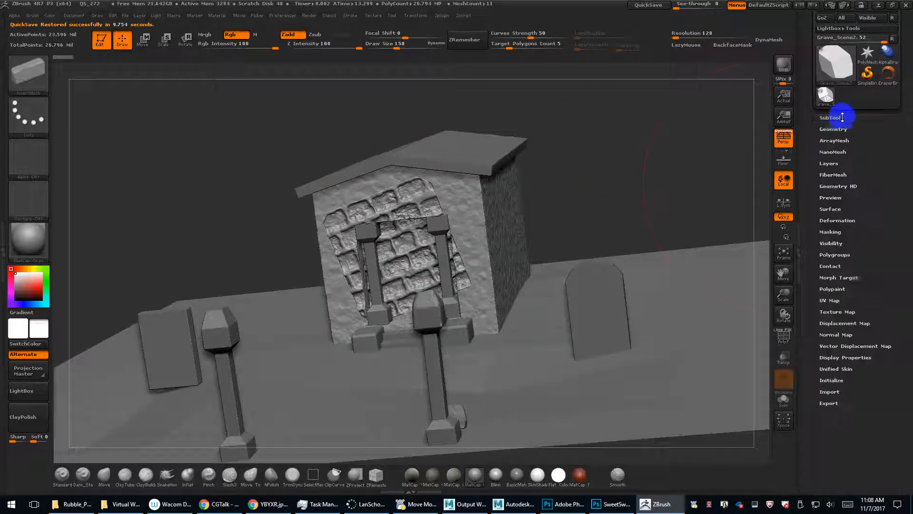
pyautogui.moveTo(490, 96); pyautogui.dragTo(670, 213)
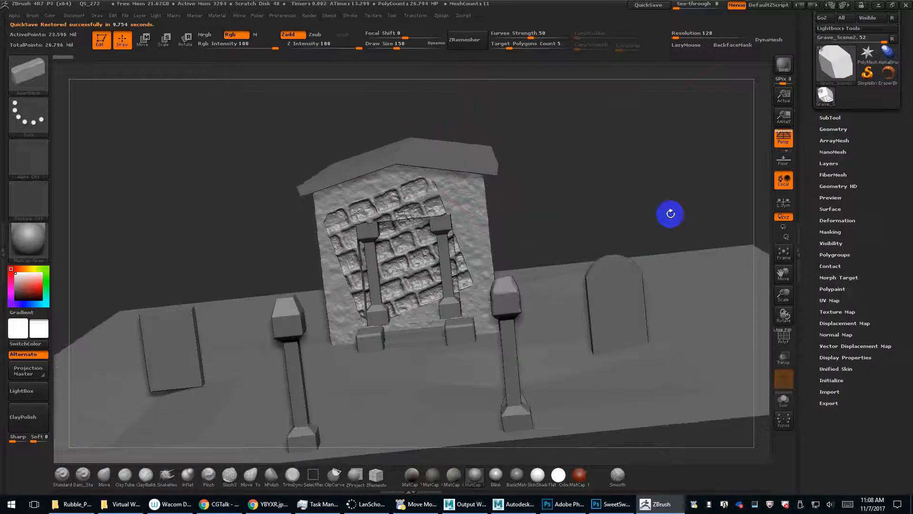
pyautogui.click(836, 129)
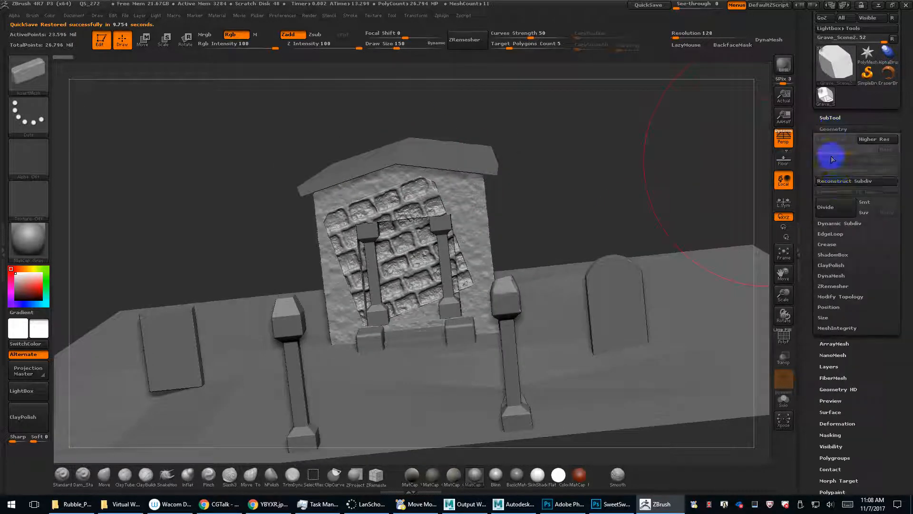
pyautogui.click(837, 181)
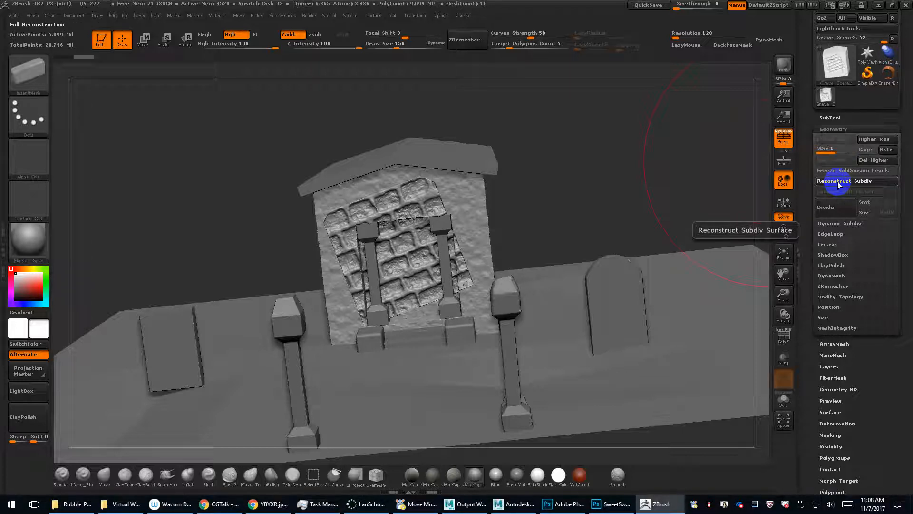
pyautogui.click(837, 182)
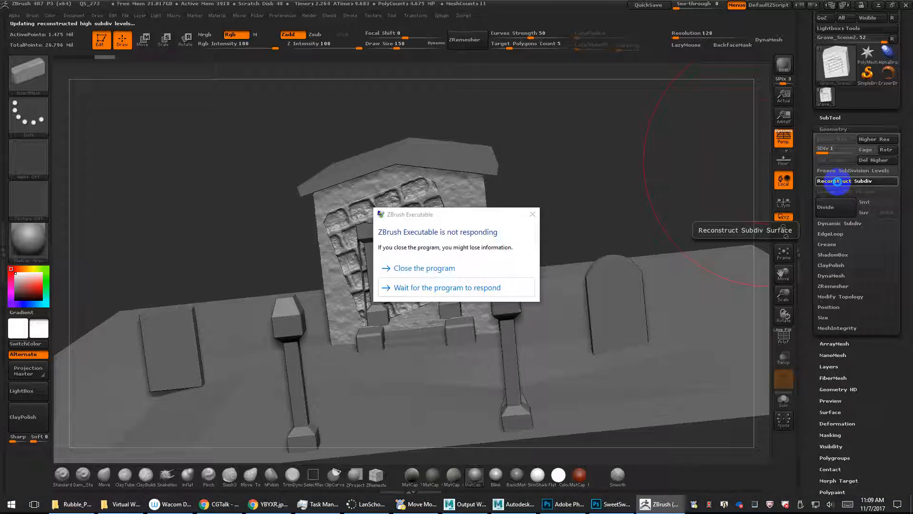
pyautogui.click(418, 290)
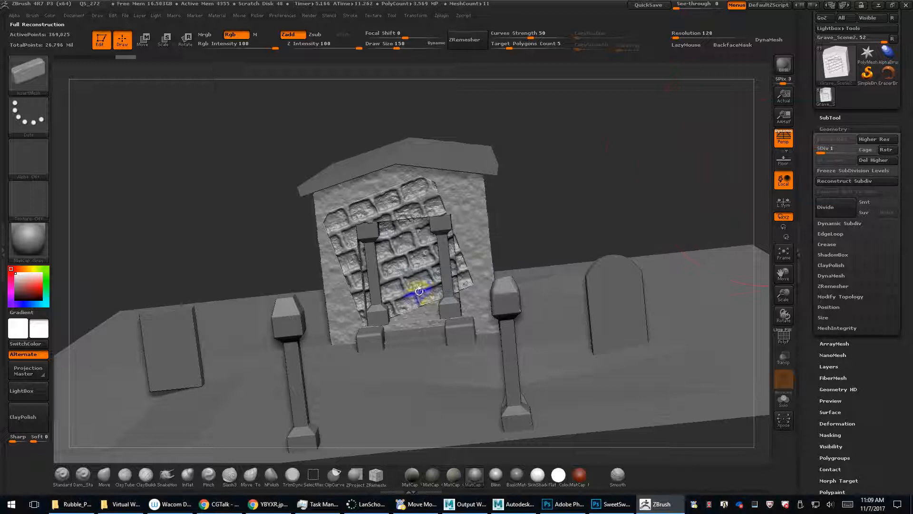
pyautogui.click(849, 182)
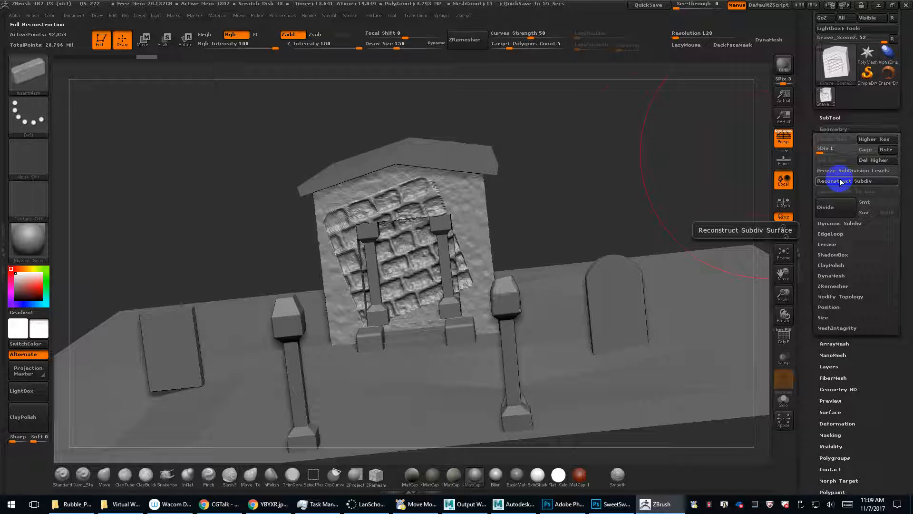
# Face the building's side wall, reduce the brush Draw Size to 39, and isolate the building with Solo.
pyautogui.keyDown('shift'); pyautogui.moveTo(600, 200); pyautogui.dragTo(230, 199); pyautogui.keyUp('shift')
pyautogui.press('s')
pyautogui.moveTo(326, 204)
pyautogui.mouseDown()
pyautogui.moveTo(269, 224)
pyautogui.moveTo(221, 164)
pyautogui.moveTo(265, 205)
pyautogui.mouseUp()
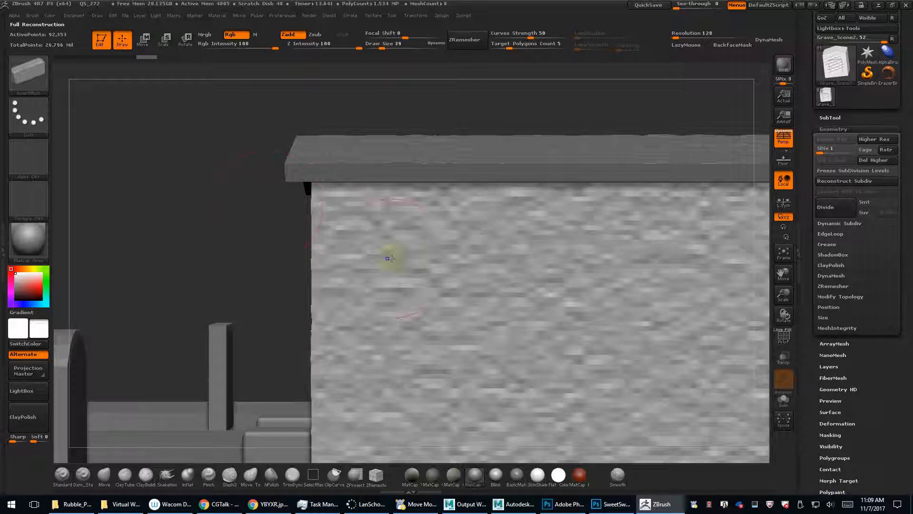
pyautogui.click(784, 399)
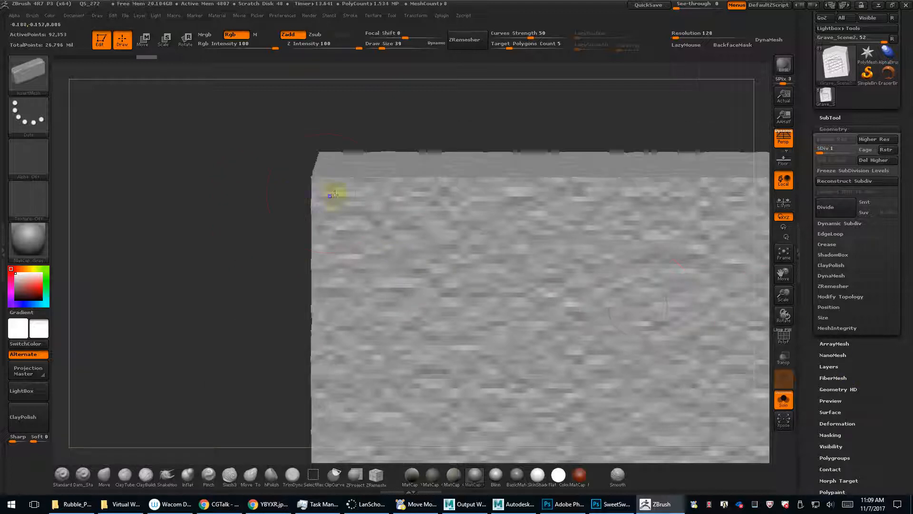
# Try to insert the brick mesh at the upper corner of the building's side wall.
pyautogui.click(319, 190)
pyautogui.click(323, 196)
pyautogui.click(330, 213)
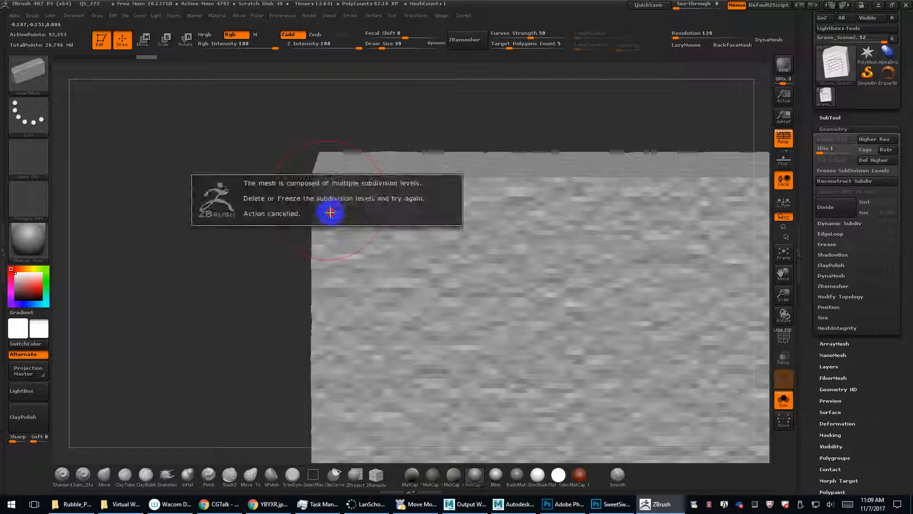
pyautogui.click(324, 205)
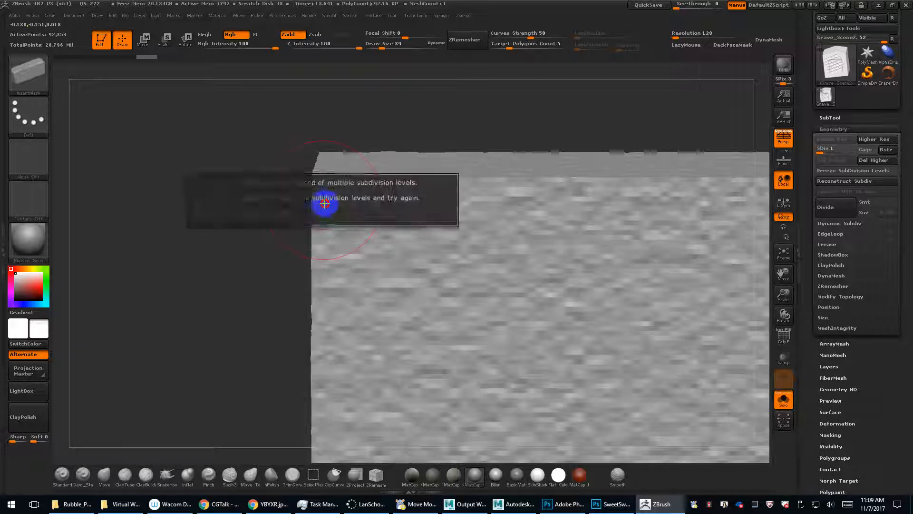
pyautogui.click(327, 204)
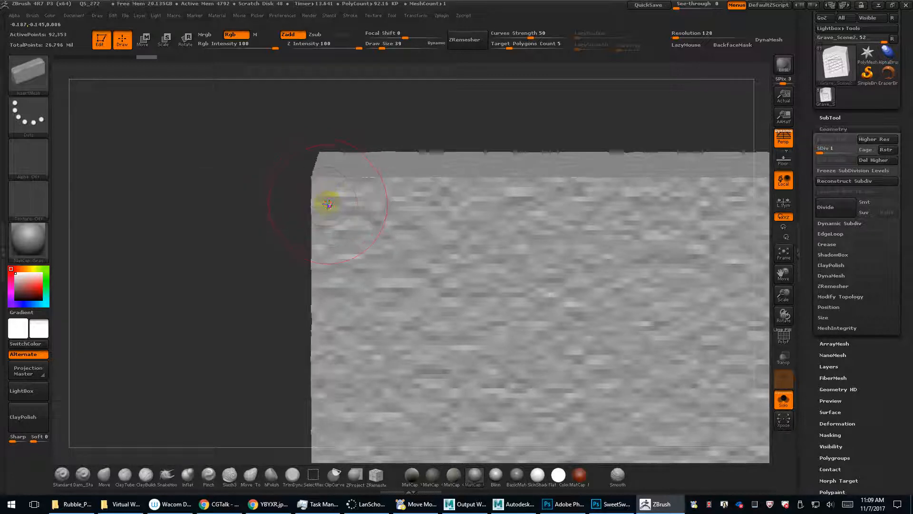
pyautogui.click(326, 208)
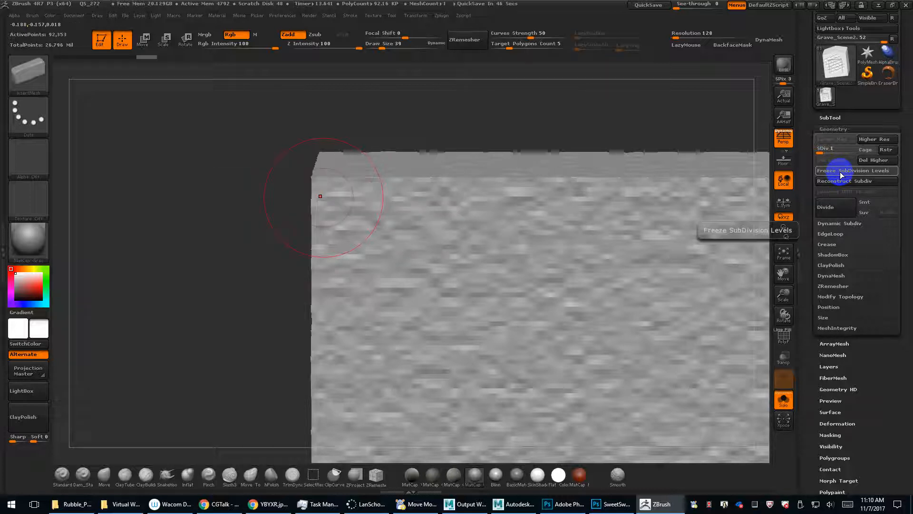
# Freeze the building's subdivision levels.
pyautogui.click(865, 171)
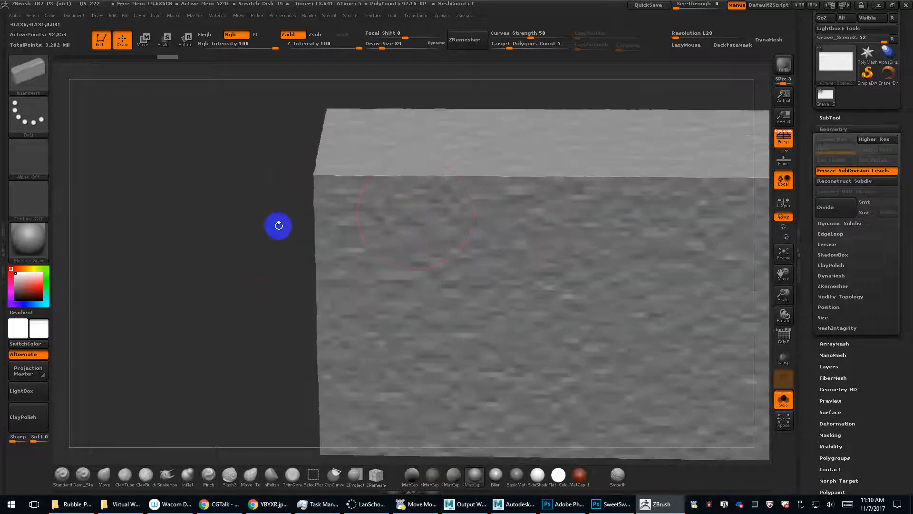
pyautogui.moveTo(278, 225); pyautogui.dragTo(230, 200)
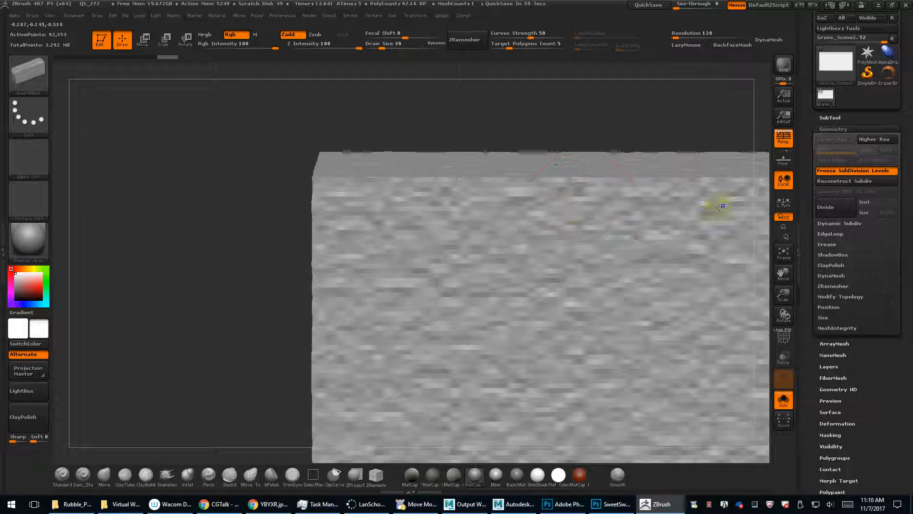
pyautogui.click(785, 202)
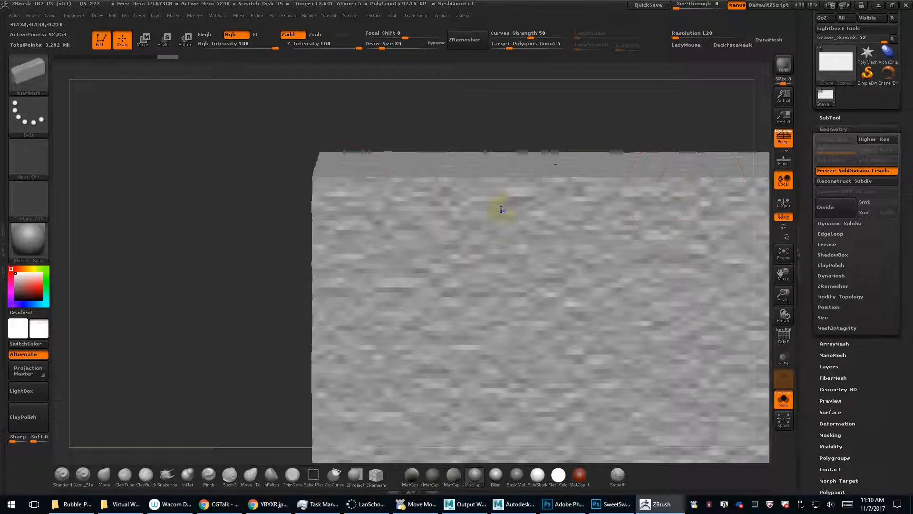
# Insert a test brick overlapping the side wall's upper corner, then undo it.
pyautogui.moveTo(323, 194); pyautogui.dragTo(322, 222)
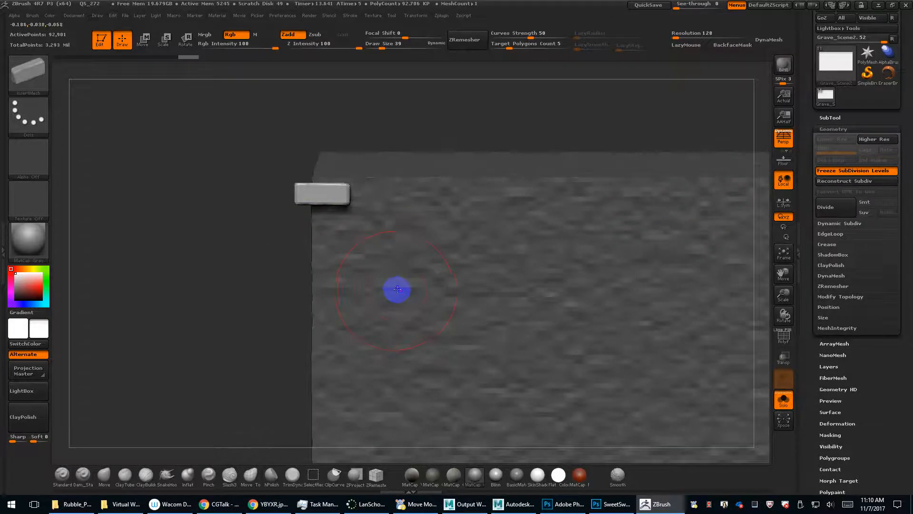
pyautogui.moveTo(209, 289)
pyautogui.mouseDown()
pyautogui.moveTo(273, 290)
pyautogui.moveTo(493, 251)
pyautogui.moveTo(434, 257)
pyautogui.mouseUp()
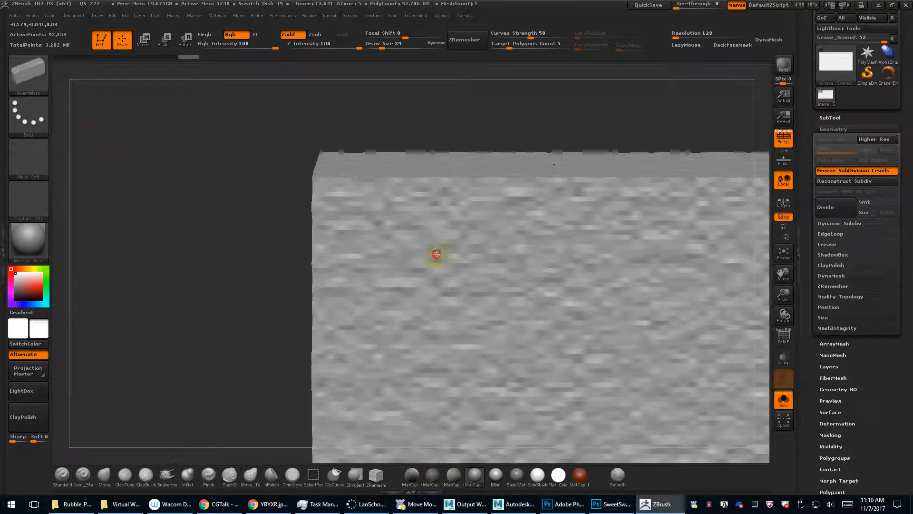
# Adjust the InsertMesh brush's depth in its Depth settings.
pyautogui.click(33, 15)
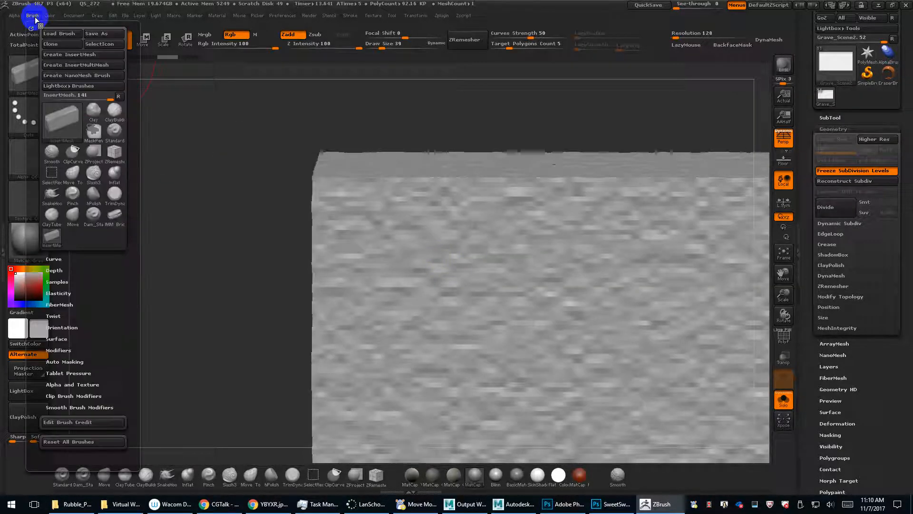
pyautogui.click(57, 271)
pyautogui.moveTo(62, 287); pyautogui.dragTo(63, 301)
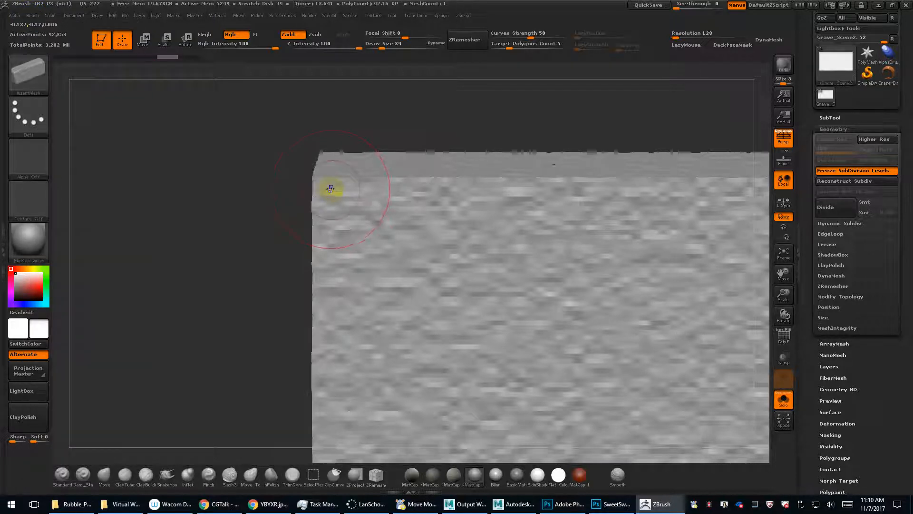
# Test the adjusted brush depth with a brick at the wall's upper corner and undo the insertion.
pyautogui.moveTo(330, 189); pyautogui.dragTo(330, 212)
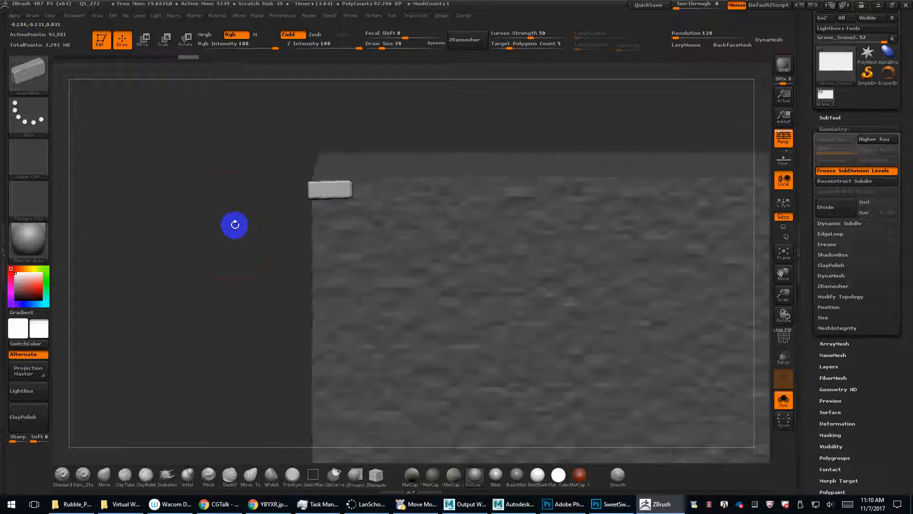
pyautogui.moveTo(244, 226)
pyautogui.mouseDown()
pyautogui.moveTo(253, 227)
pyautogui.moveTo(229, 228)
pyautogui.mouseUp()
pyautogui.hotkey('ctrl', 'z')
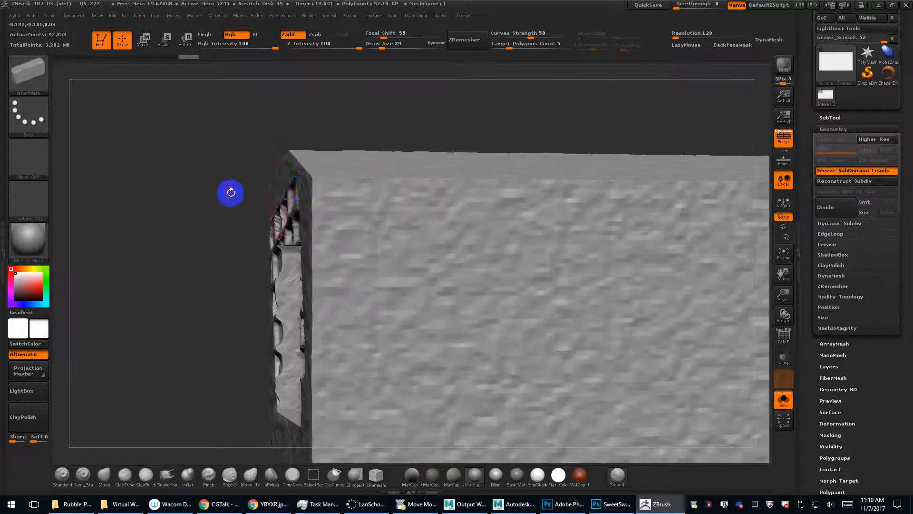
# Insert a brick at the building's upper corner, where the front and side walls meet.
pyautogui.moveTo(231, 192); pyautogui.dragTo(209, 196)
pyautogui.moveTo(328, 188); pyautogui.dragTo(322, 212)
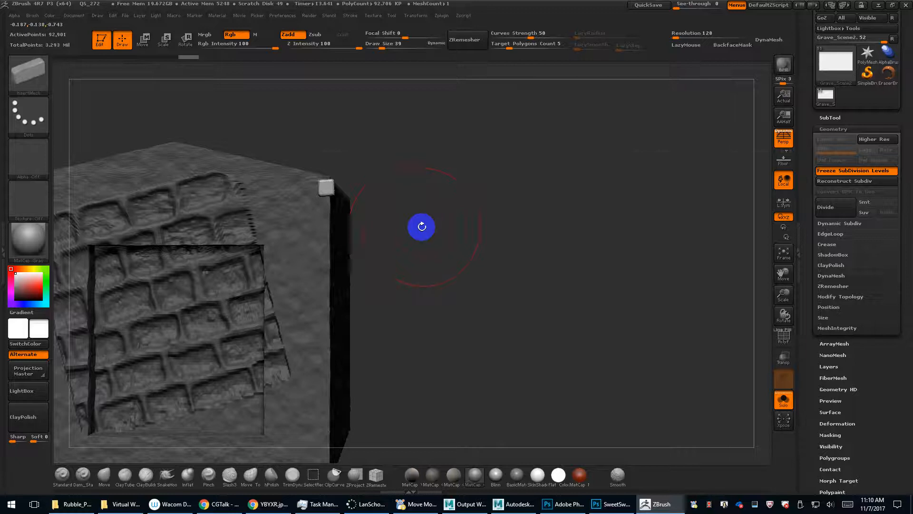
# Move the inserted brick sideways along the side wall so it protrudes past the building's upper front corner.
pyautogui.moveTo(423, 227); pyautogui.dragTo(399, 233)
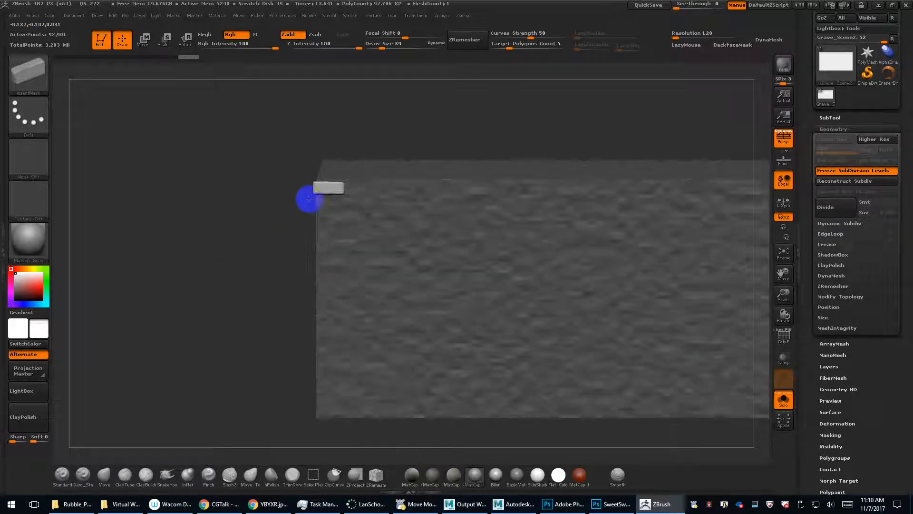
pyautogui.click(145, 46)
pyautogui.keyDown('shift'); pyautogui.moveTo(339, 193); pyautogui.dragTo(315, 194); pyautogui.keyUp('shift')
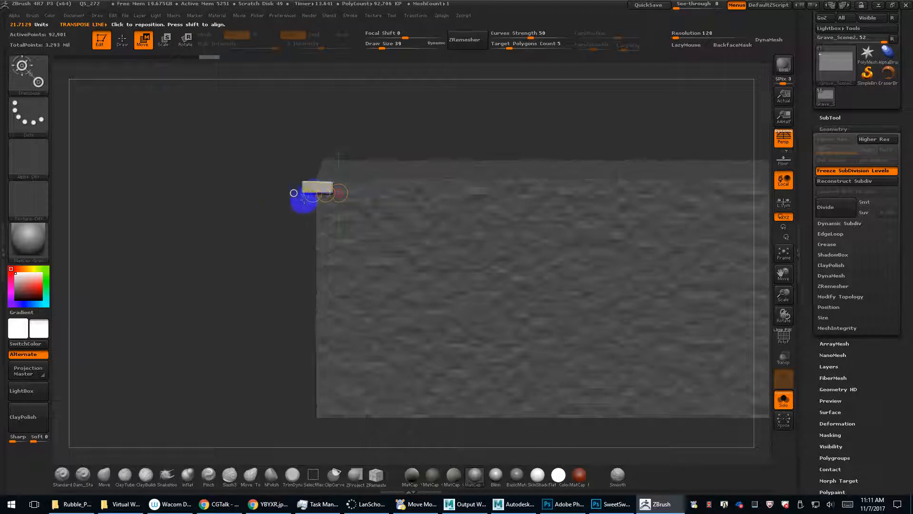
# Split the unmasked brick into its own subtool and turn off Freeze SubDivision Levels to restore the wall's subdivision levels.
pyautogui.click(830, 118)
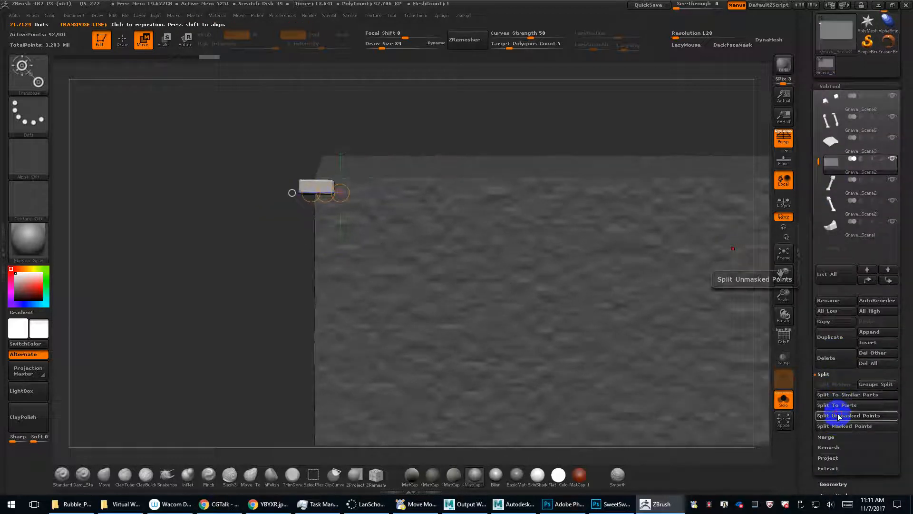
pyautogui.click(838, 415)
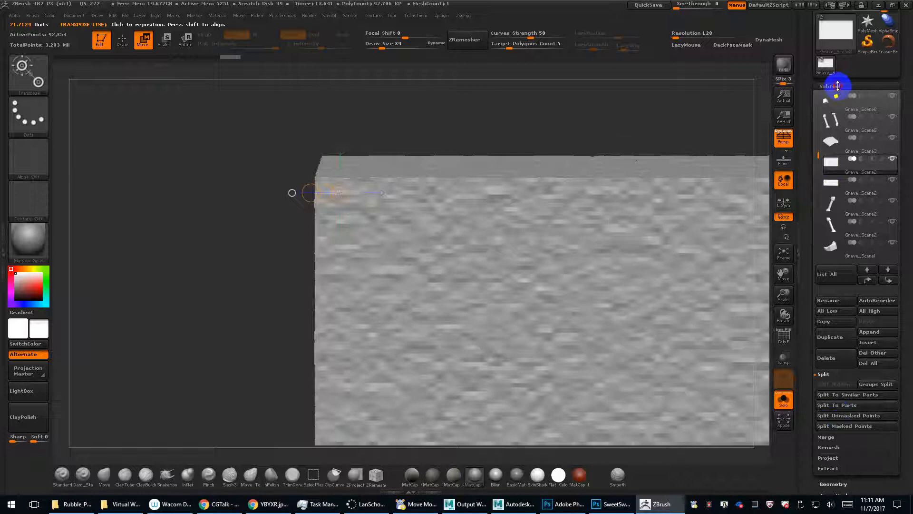
pyautogui.click(838, 86)
pyautogui.click(833, 97)
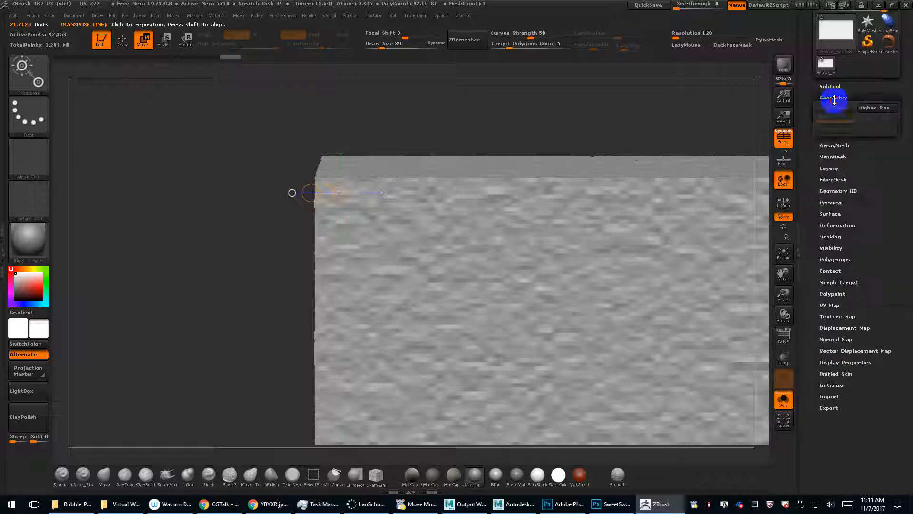
pyautogui.click(841, 139)
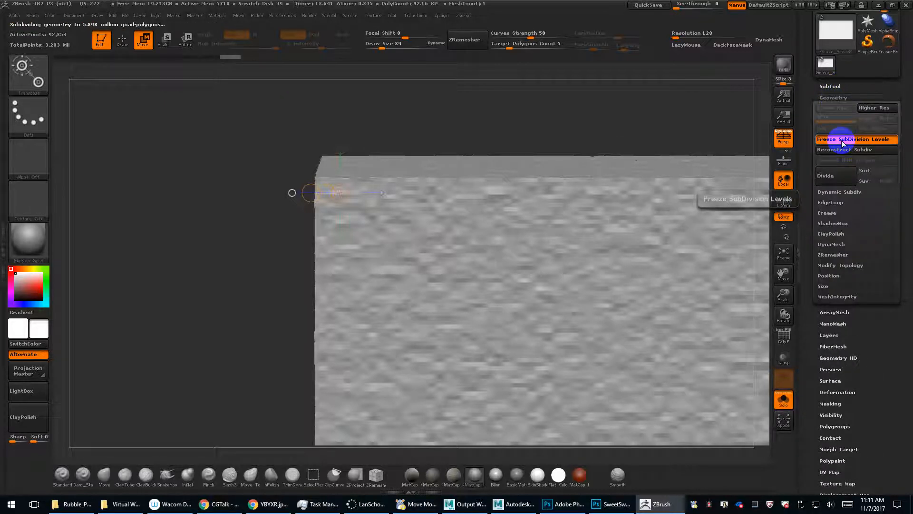
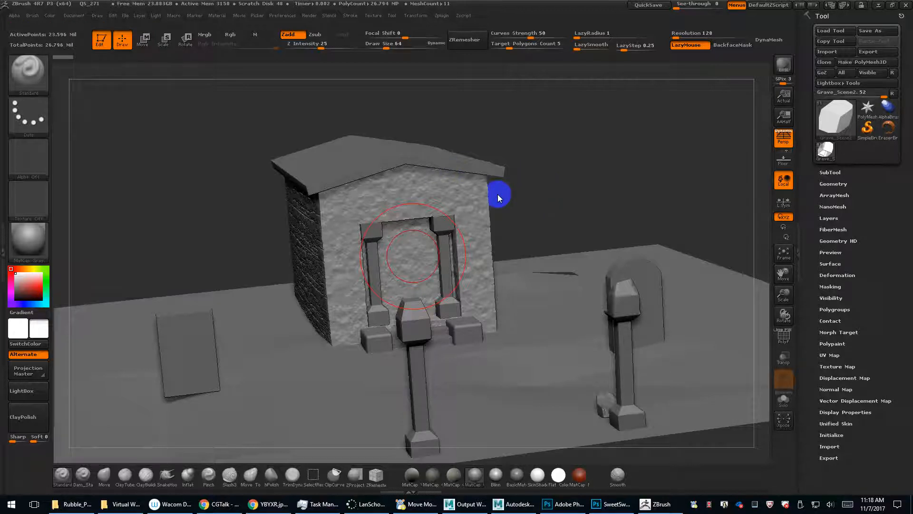
# Look through the quick saves and ZBrush folders, and open Recovered_Document.ZBR from Recovered Files.
pyautogui.moveTo(499, 198); pyautogui.dragTo(351, 198)
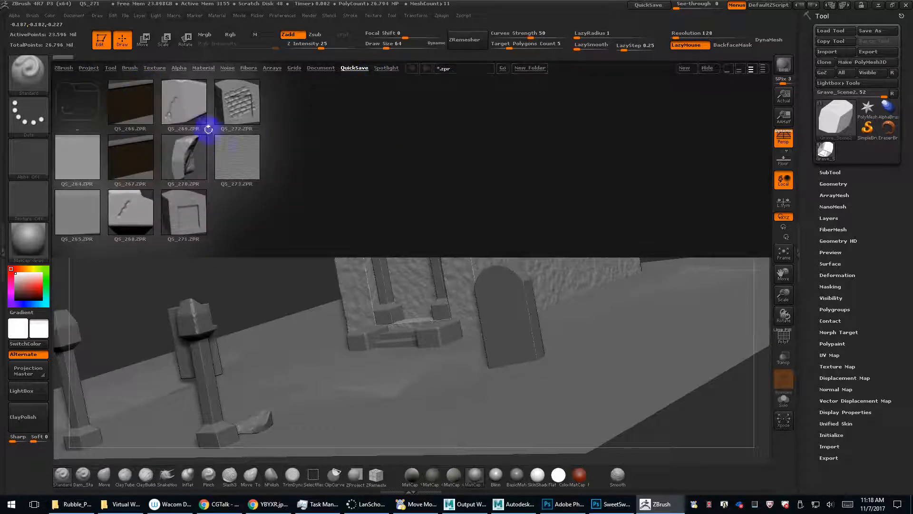
pyautogui.click(64, 69)
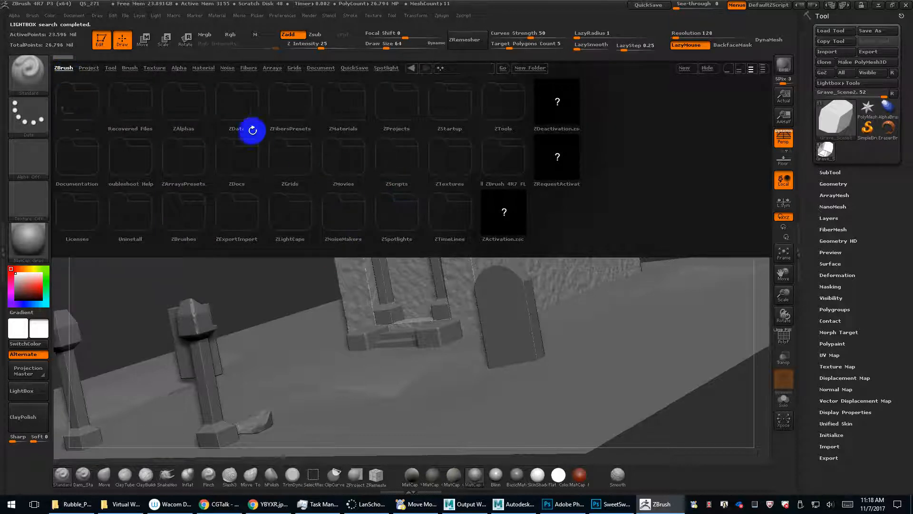
pyautogui.click(128, 106)
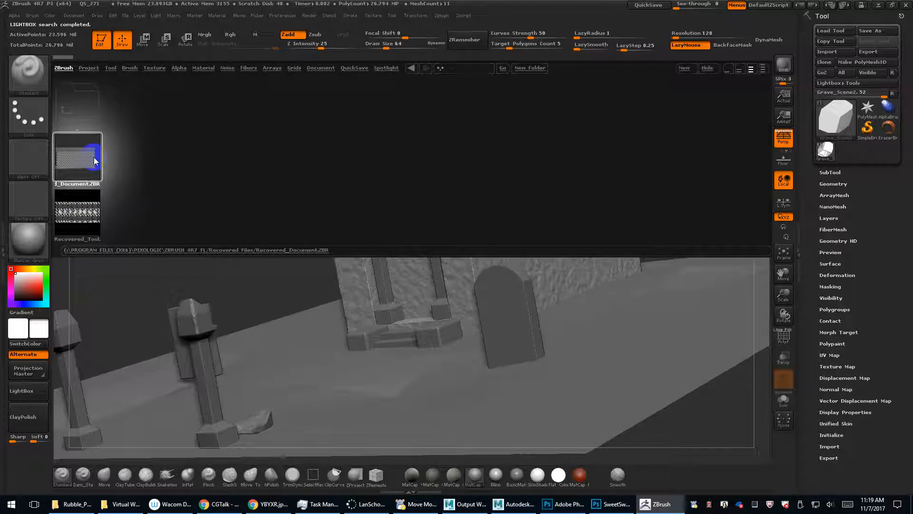
pyautogui.doubleClick(94, 161)
pyautogui.click(484, 285)
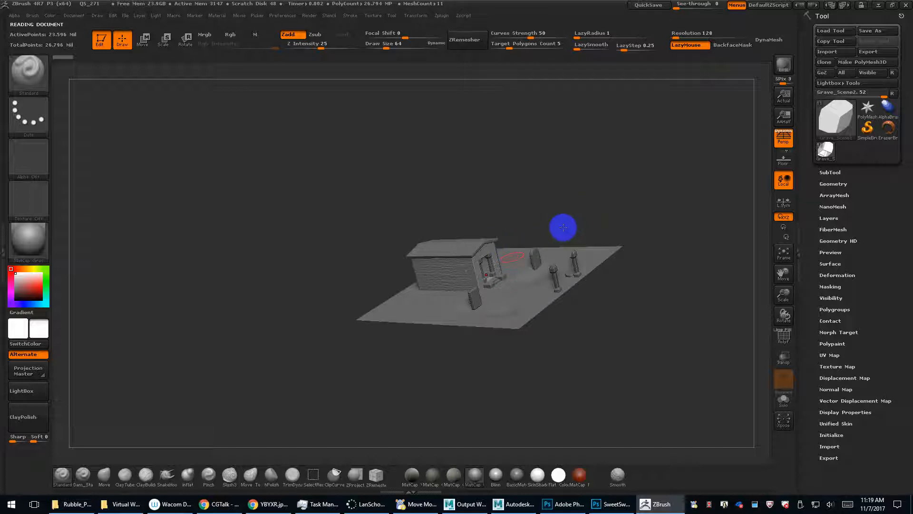
pyautogui.press('f')
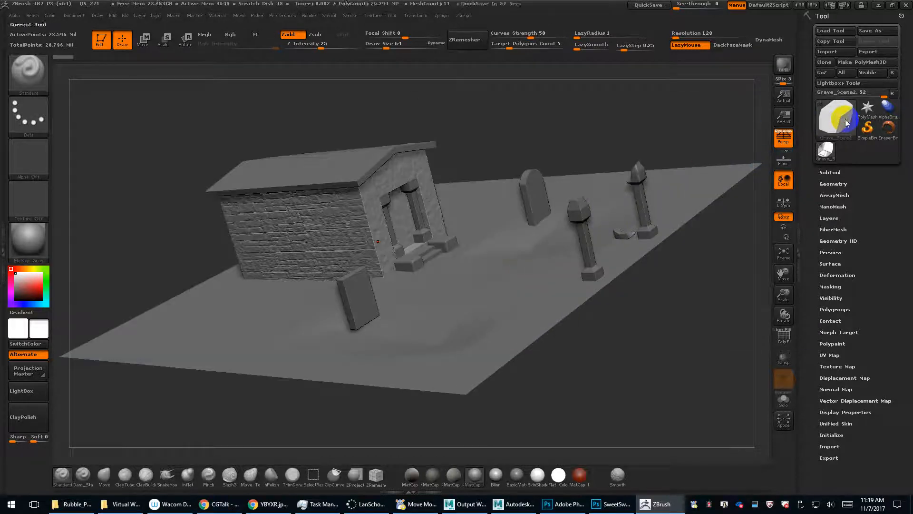
# Switch the active tool from the grave scene to the Cube3D primitive.
pyautogui.click(836, 119)
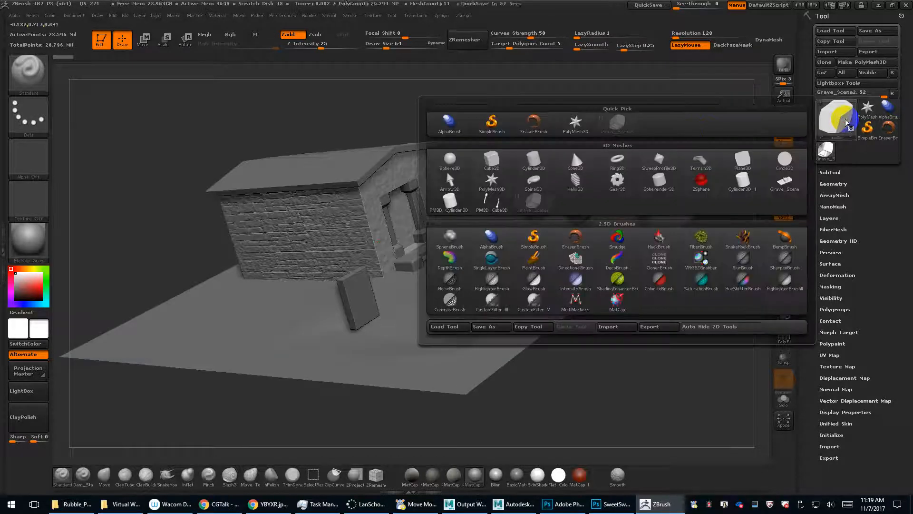
pyautogui.click(491, 159)
pyautogui.press('f')
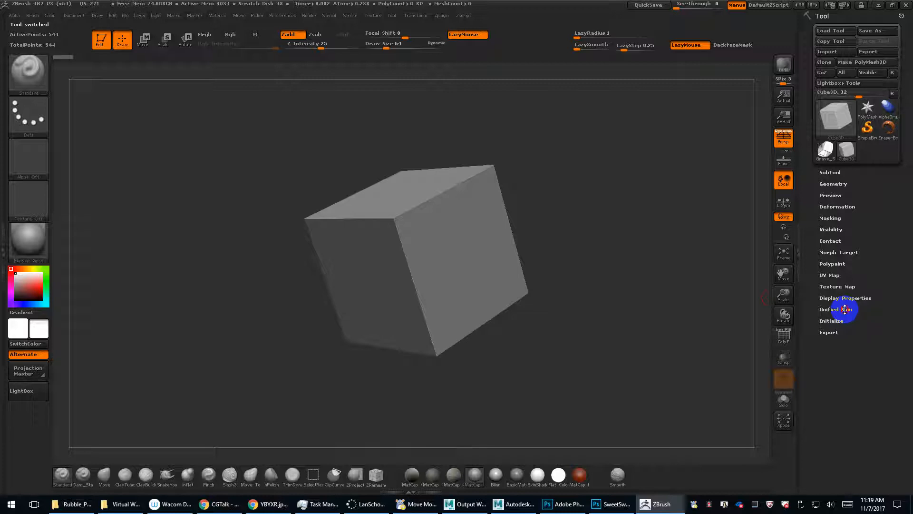
# Open the cube's Initialize settings with its X Size value ready for editing.
pyautogui.click(833, 320)
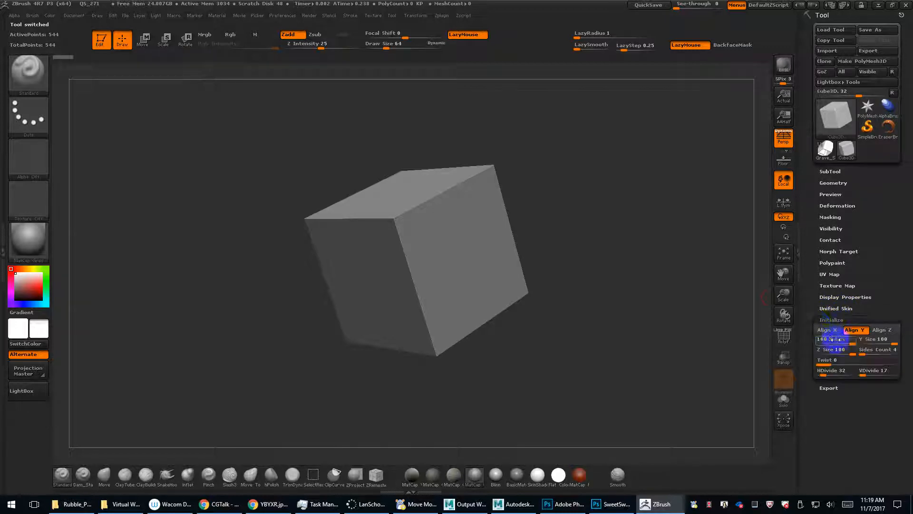
pyautogui.click(42, 79)
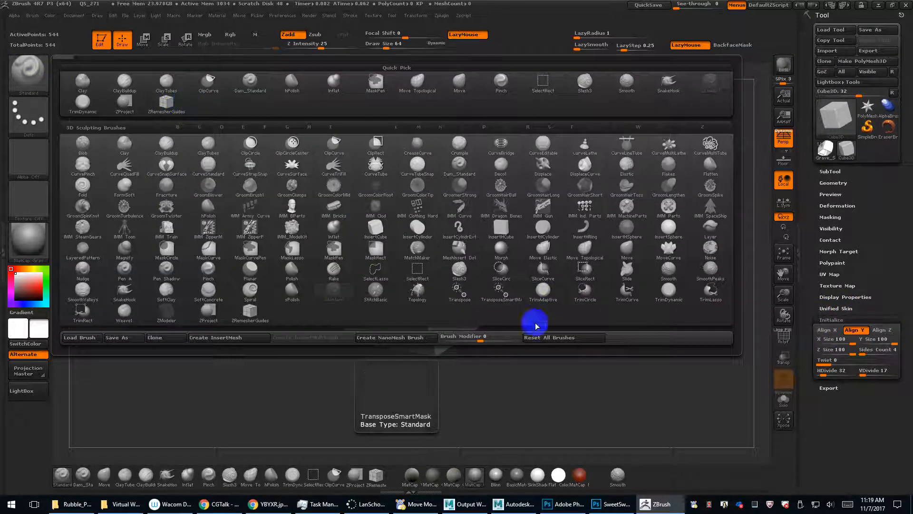
pyautogui.click(838, 348)
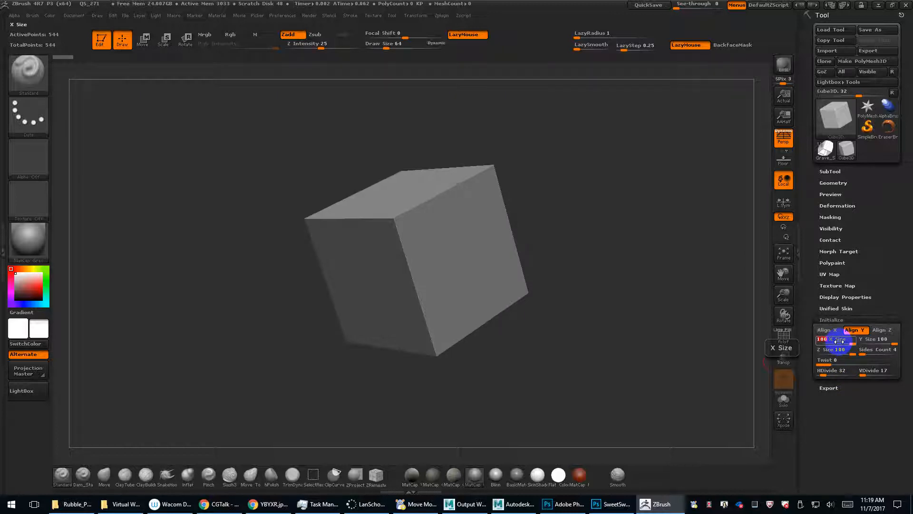
# Set the cube primitive's X Size and Z Size to 40 to form an elongated block.
pyautogui.write('40')
pyautogui.press('Tab')
pyautogui.write('40')
pyautogui.press('Return')
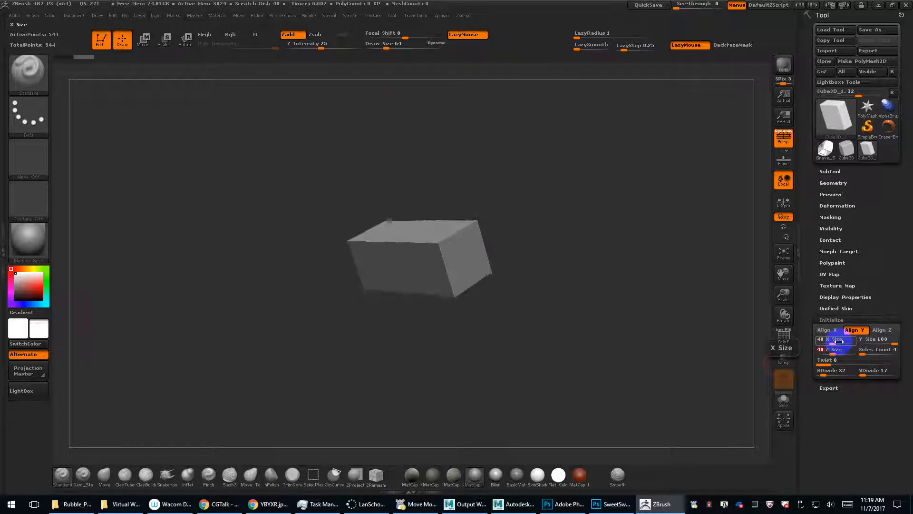
pyautogui.moveTo(539, 279); pyautogui.dragTo(685, 90)
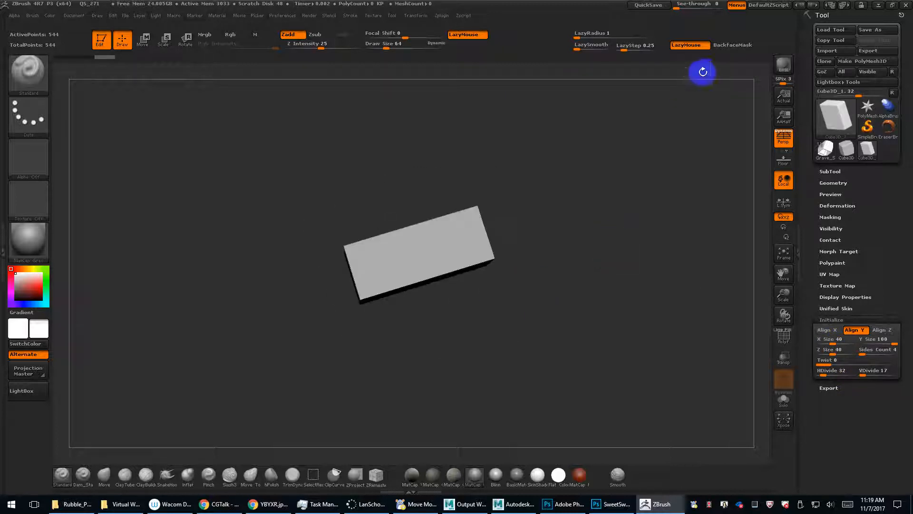
# Convert the block to a PolyMesh3D and DynaMesh it at resolution 16.
pyautogui.click(862, 61)
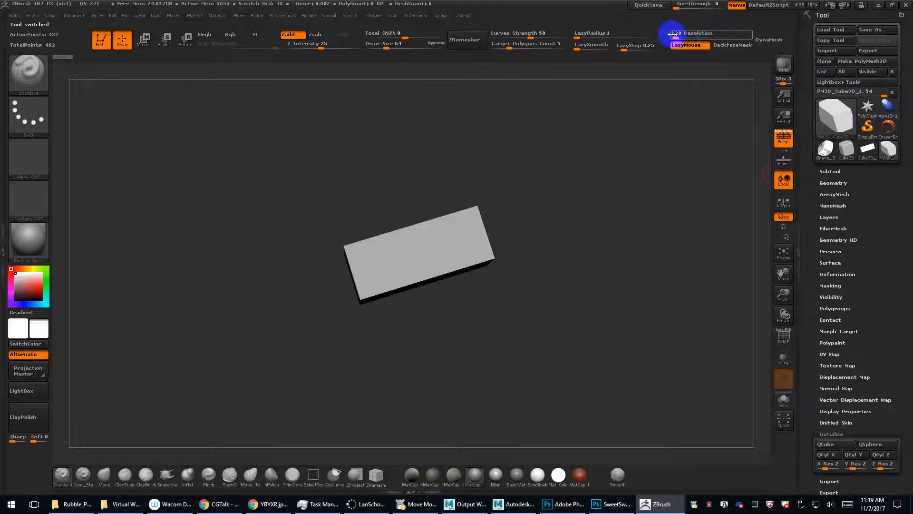
pyautogui.moveTo(671, 34); pyautogui.dragTo(663, 34)
pyautogui.click(782, 38)
pyautogui.moveTo(622, 222)
pyautogui.keyDown('shift'); pyautogui.mouseDown()
pyautogui.moveTo(614, 283)
pyautogui.moveTo(677, 295)
pyautogui.moveTo(591, 262)
pyautogui.moveTo(576, 245)
pyautogui.moveTo(522, 239)
pyautogui.moveTo(567, 241)
pyautogui.mouseUp(); pyautogui.keyUp('shift')
pyautogui.press('s')
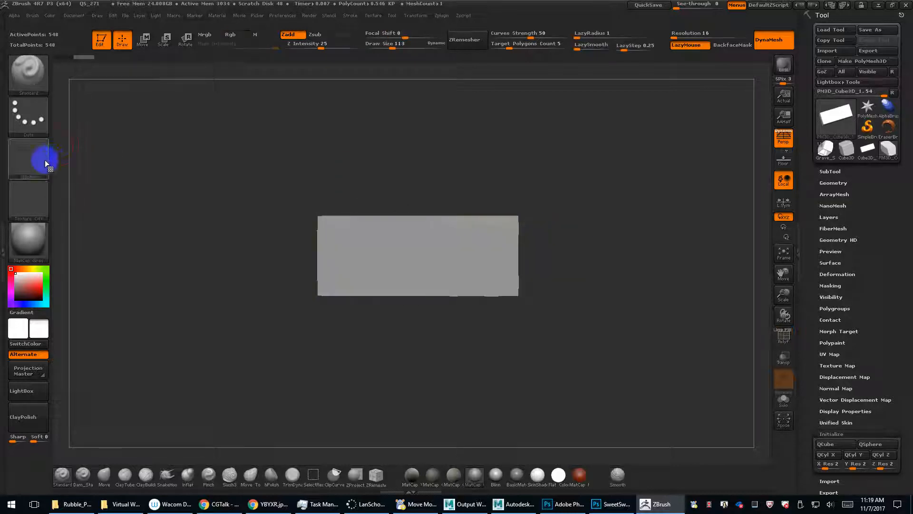
# Create a new InsertMesh brush from the elongated block.
pyautogui.click(31, 92)
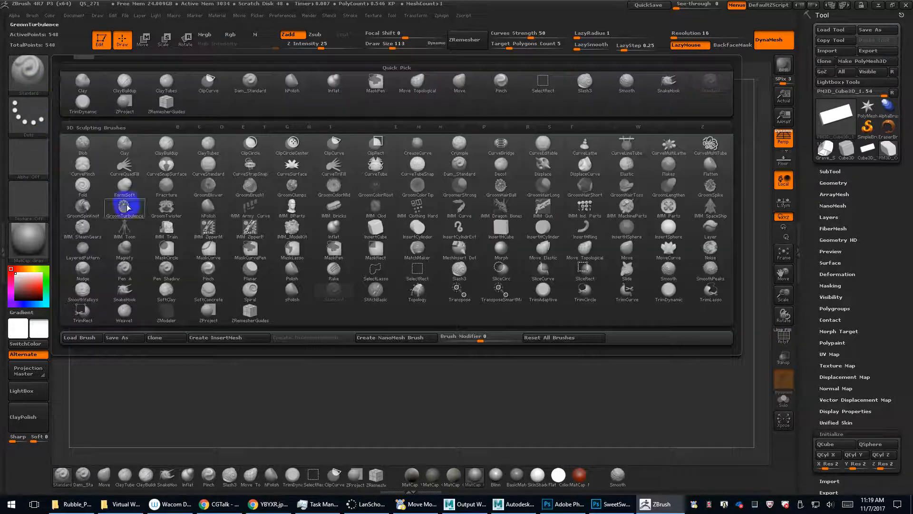
pyautogui.moveTo(490, 322); pyautogui.dragTo(495, 290)
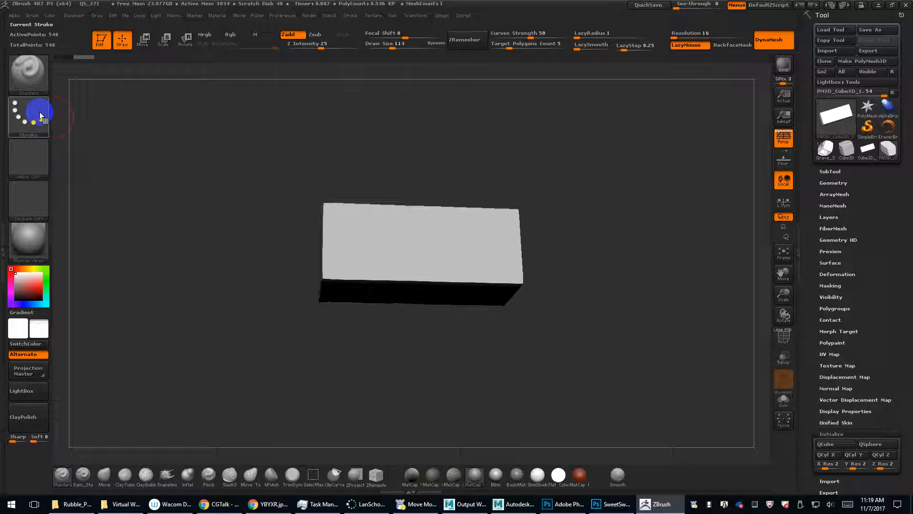
pyautogui.click(35, 77)
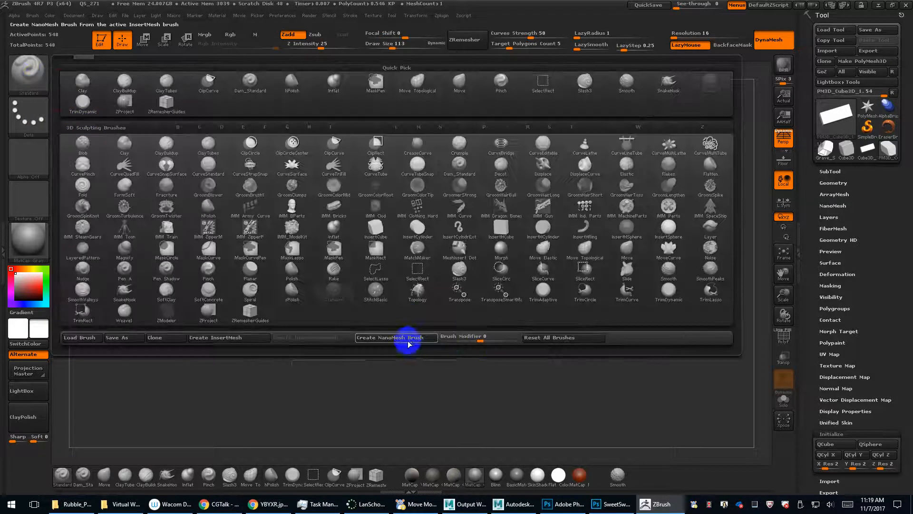
pyautogui.click(205, 337)
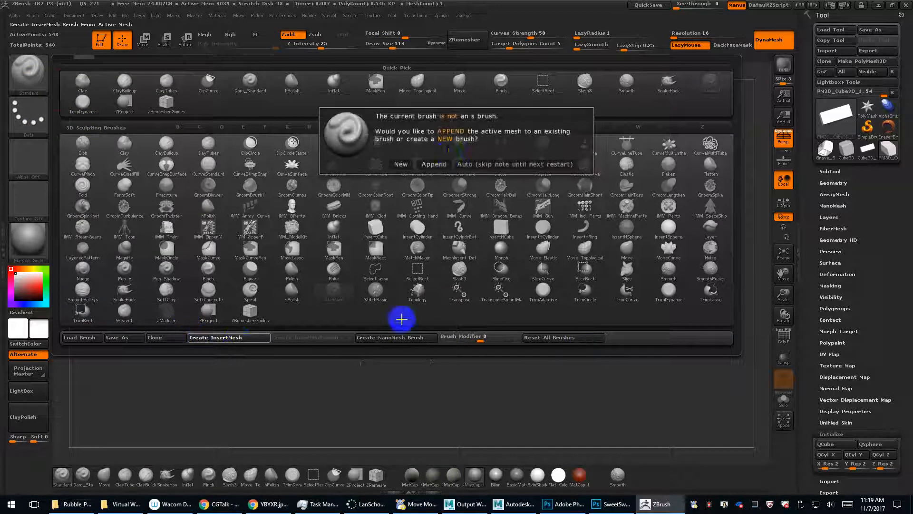
pyautogui.click(403, 164)
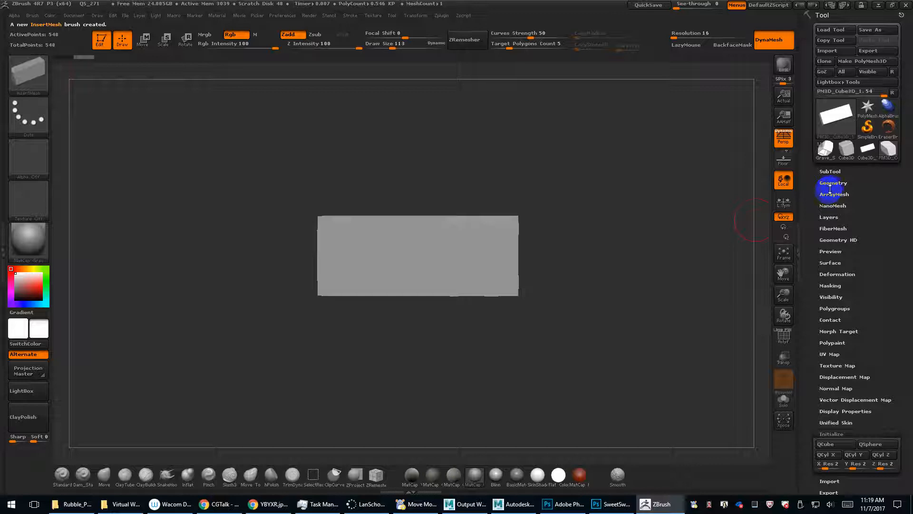
pyautogui.click(25, 76)
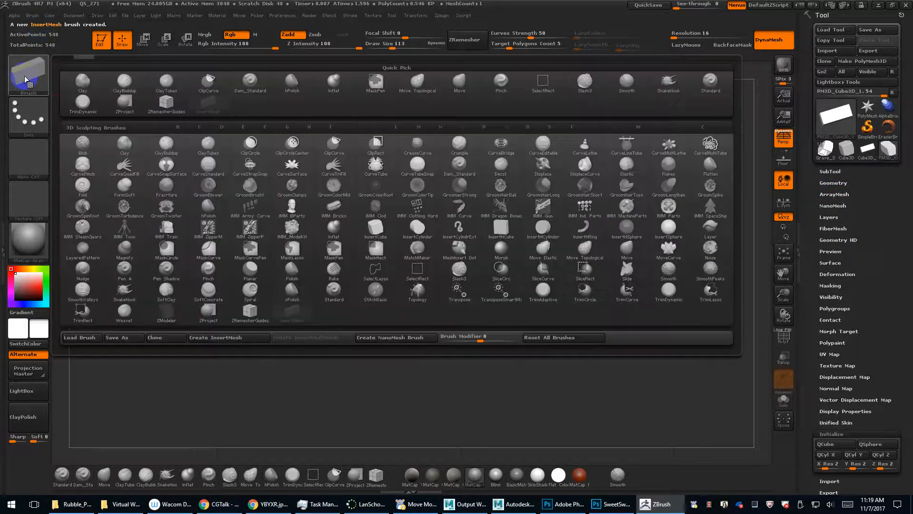
pyautogui.click(119, 338)
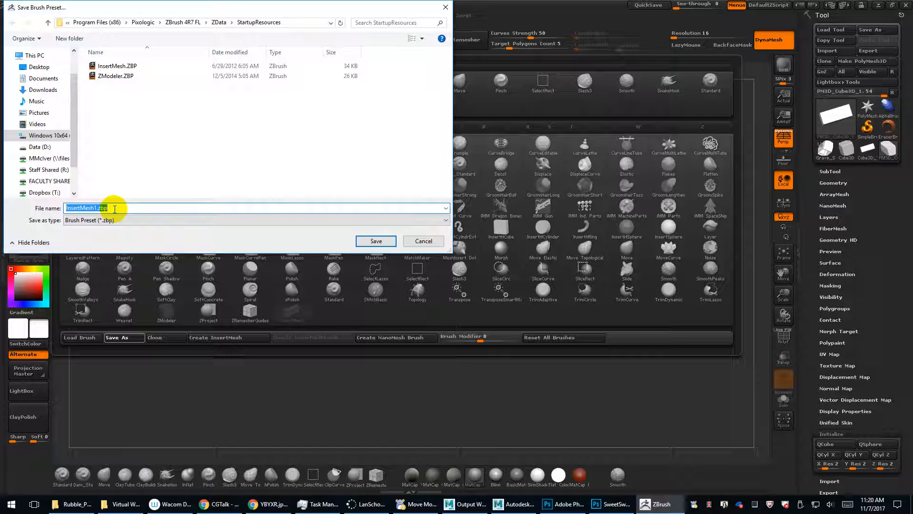
pyautogui.click(421, 241)
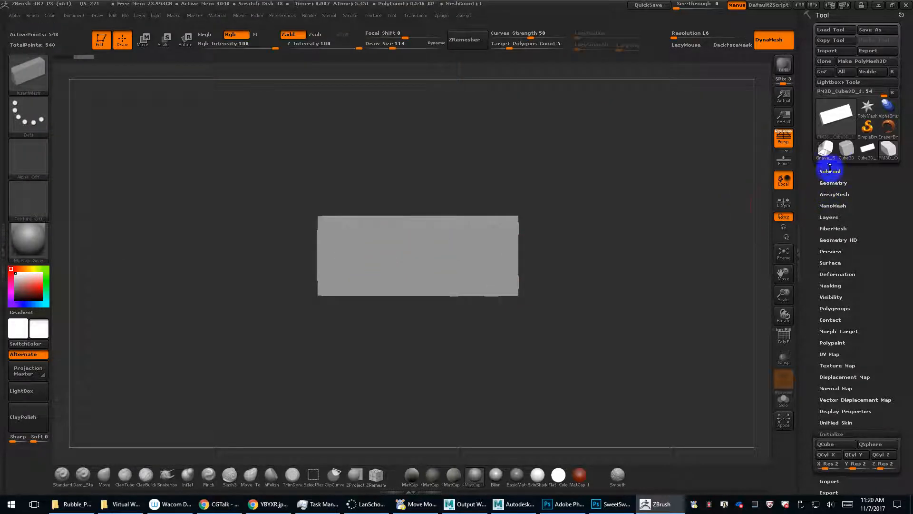
# Switch to the original Cube3D tool and convert it to a PolyMesh3D.
pyautogui.click(850, 150)
pyautogui.moveTo(728, 216); pyautogui.dragTo(647, 290)
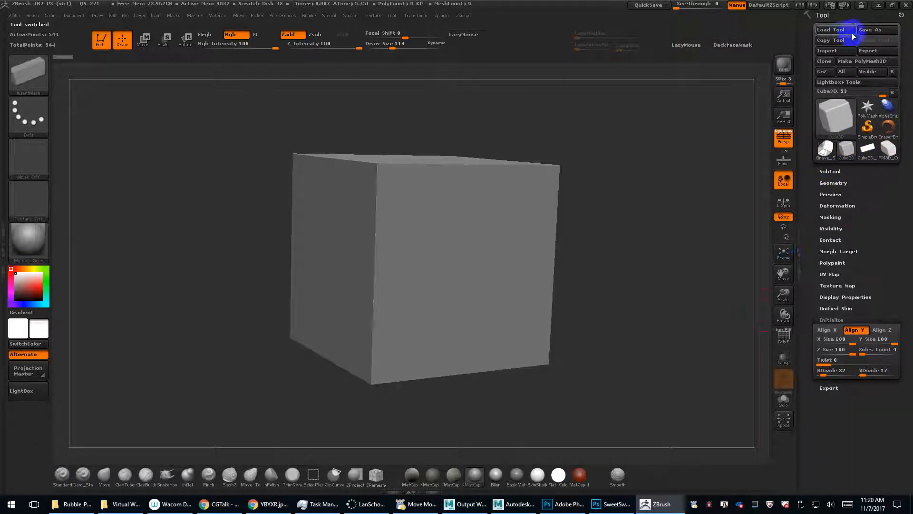
pyautogui.click(859, 61)
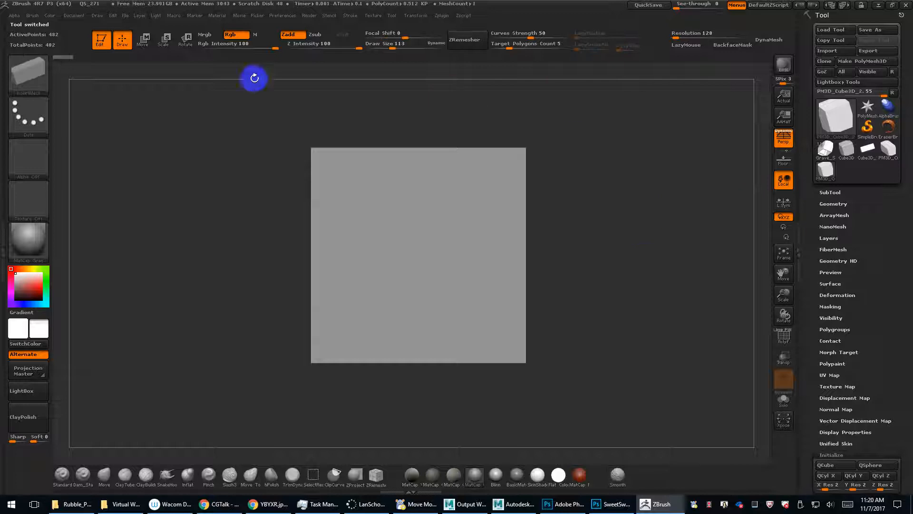
# Scale the cube vertically with the transpose line to about half its height, forming a wide wall block.
pyautogui.click(166, 41)
pyautogui.keyDown('shift'); pyautogui.moveTo(425, 317); pyautogui.dragTo(430, 188); pyautogui.keyUp('shift')
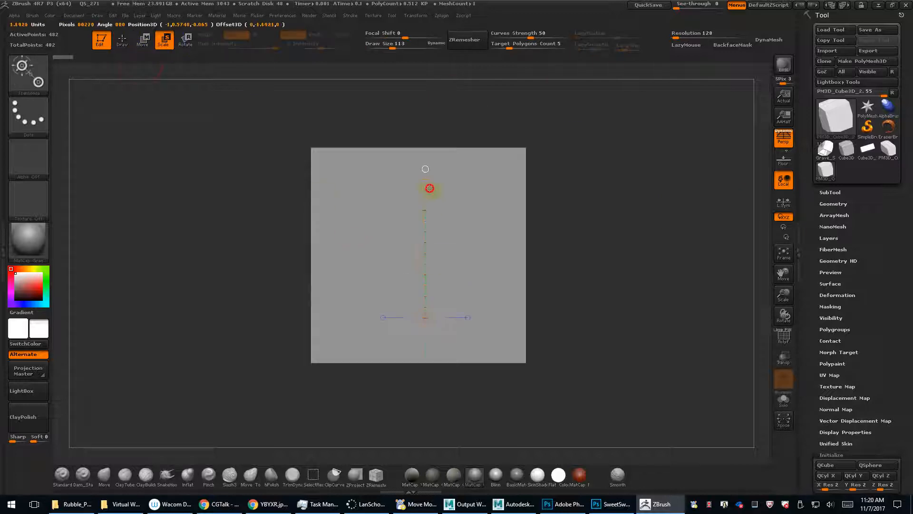
pyautogui.moveTo(425, 252); pyautogui.dragTo(622, 319)
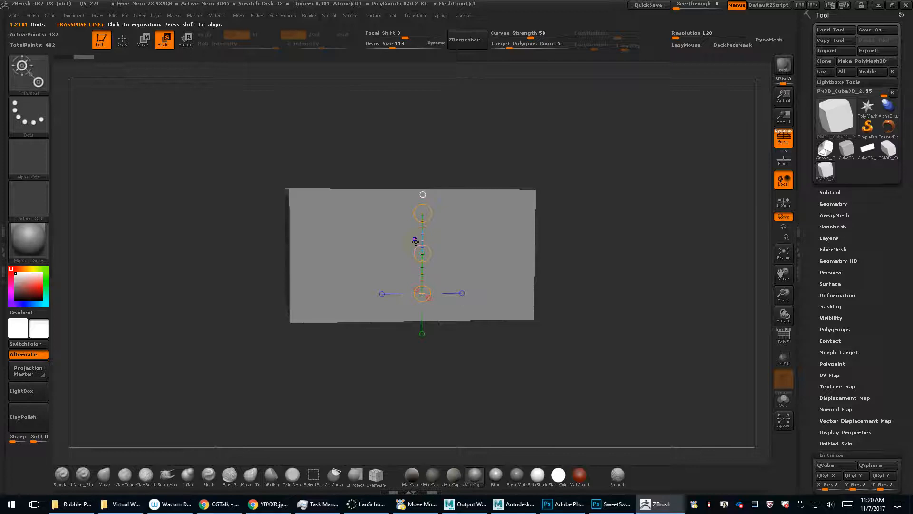
pyautogui.press('b')
pyautogui.keyDown('shift'); pyautogui.moveTo(300, 130); pyautogui.dragTo(294, 129); pyautogui.keyUp('shift')
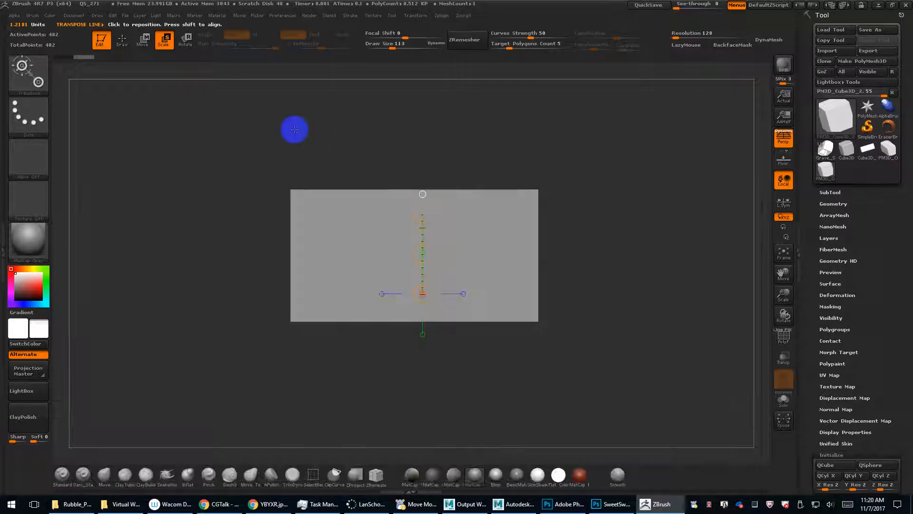
# Return to Draw mode and insert a small brick with the InsertMesh brush, straddling the wall's upper-left corner edge.
pyautogui.click(122, 40)
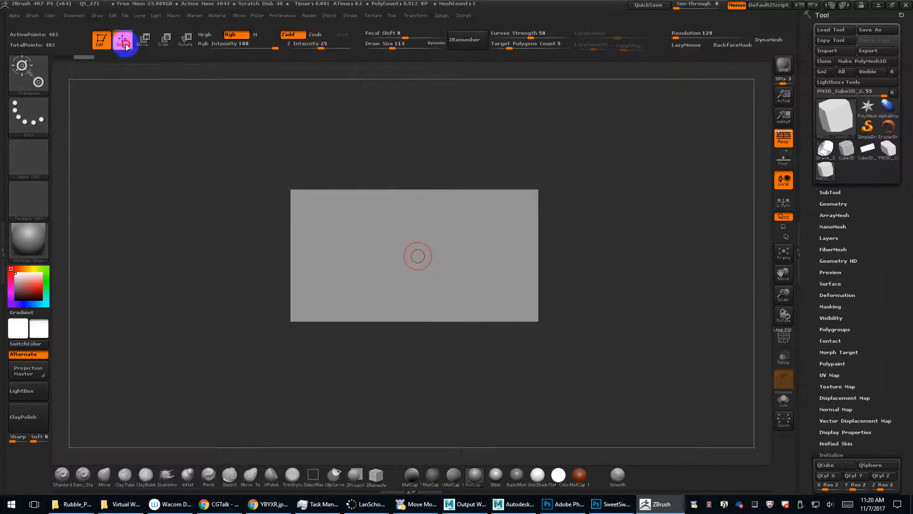
pyautogui.keyDown('ctrl'); pyautogui.moveTo(255, 237); pyautogui.dragTo(244, 296, button='right'); pyautogui.keyUp('ctrl')
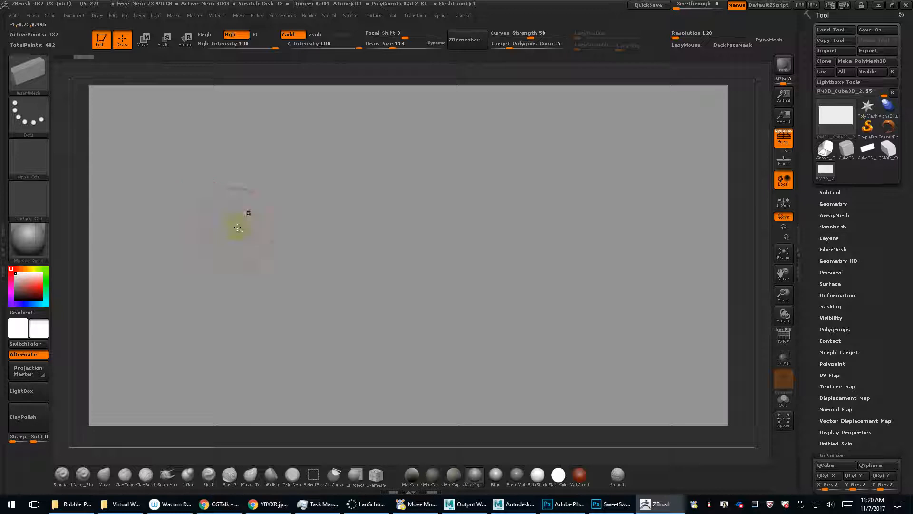
pyautogui.keyDown('alt'); pyautogui.moveTo(77, 152); pyautogui.dragTo(201, 193, button='right'); pyautogui.keyUp('alt')
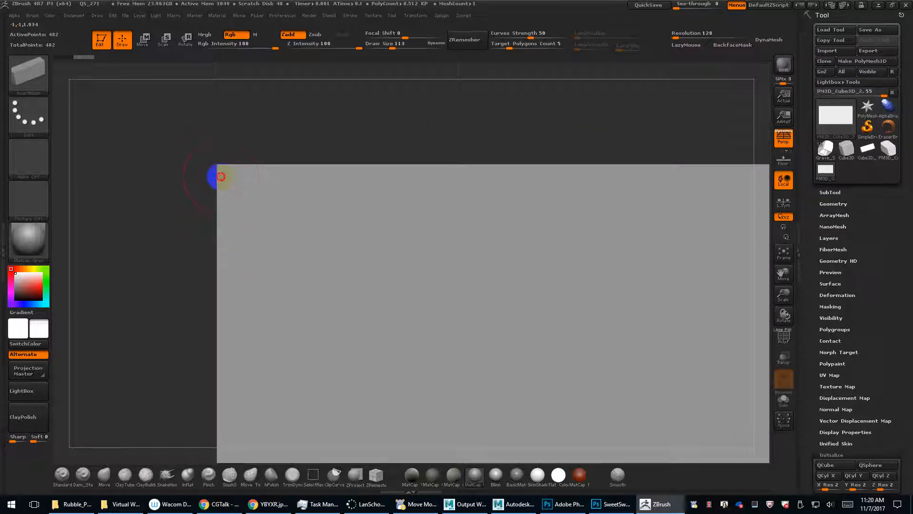
pyautogui.moveTo(219, 196); pyautogui.dragTo(249, 101, button='right')
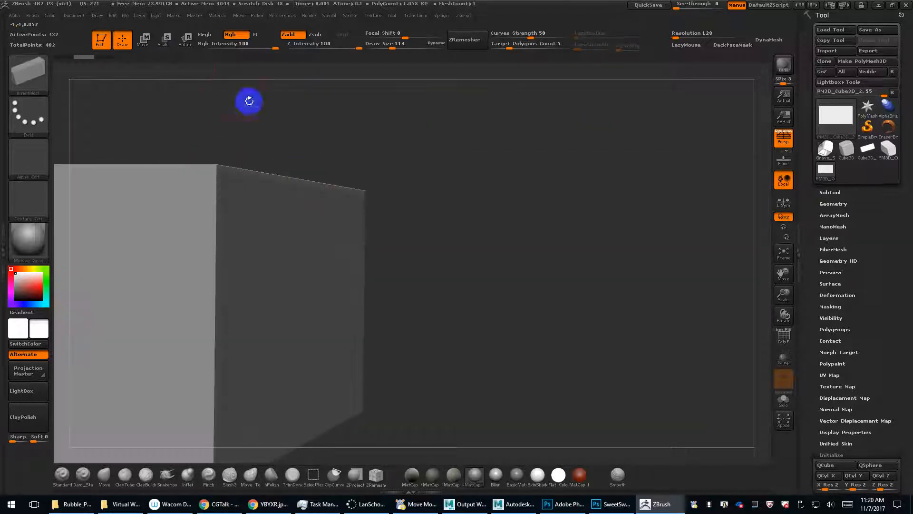
pyautogui.click(31, 15)
pyautogui.click(55, 270)
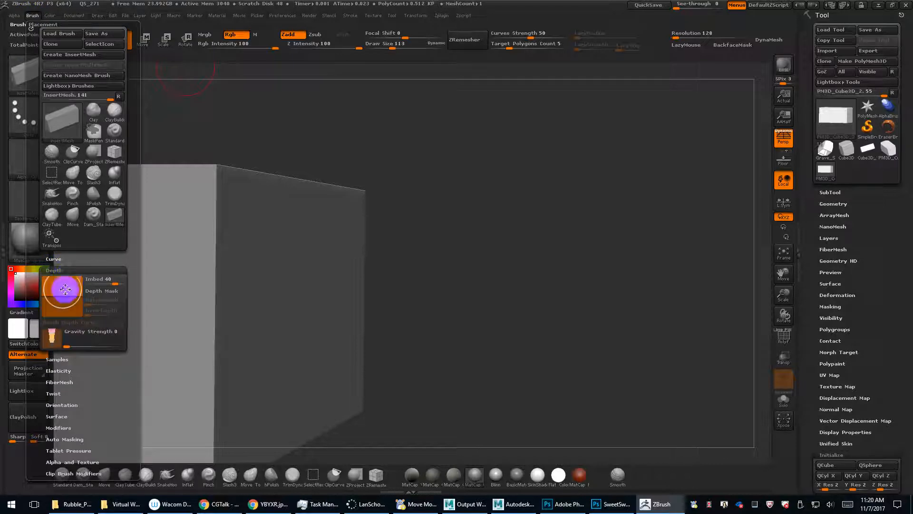
pyautogui.keyDown('shift'); pyautogui.moveTo(523, 304); pyautogui.dragTo(438, 304, button='right'); pyautogui.keyUp('shift')
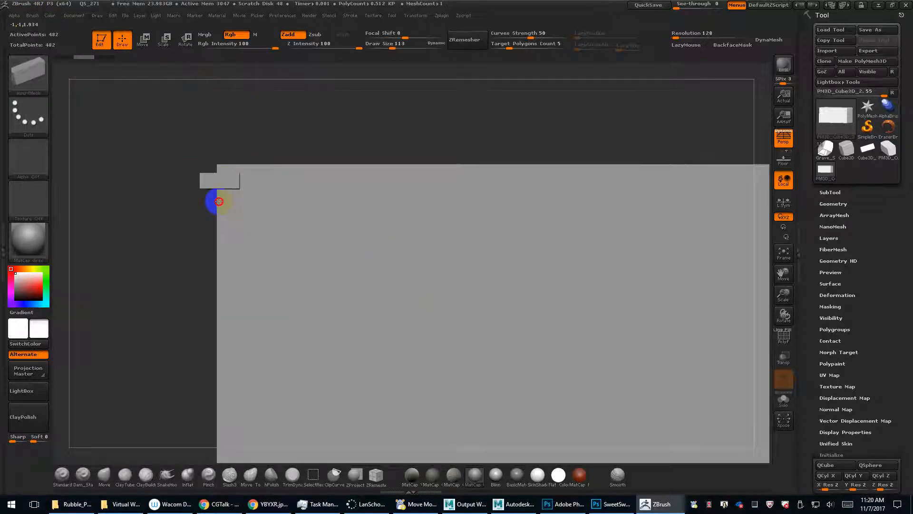
pyautogui.moveTo(219, 202); pyautogui.dragTo(219, 202)
# Split the unmasked brick from the wall into its own subtool and select it.
pyautogui.keyDown('ctrl'); pyautogui.moveTo(169, 261); pyautogui.dragTo(170, 222, button='right'); pyautogui.keyUp('ctrl')
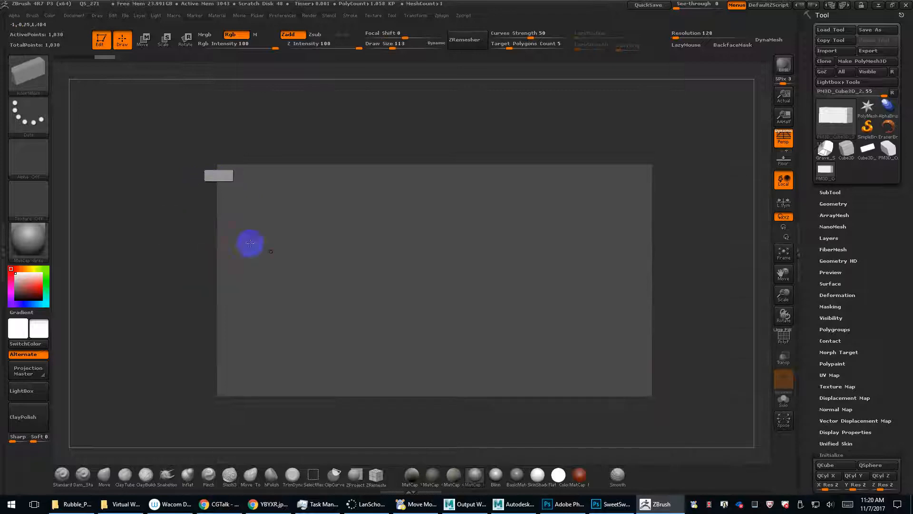
pyautogui.click(833, 192)
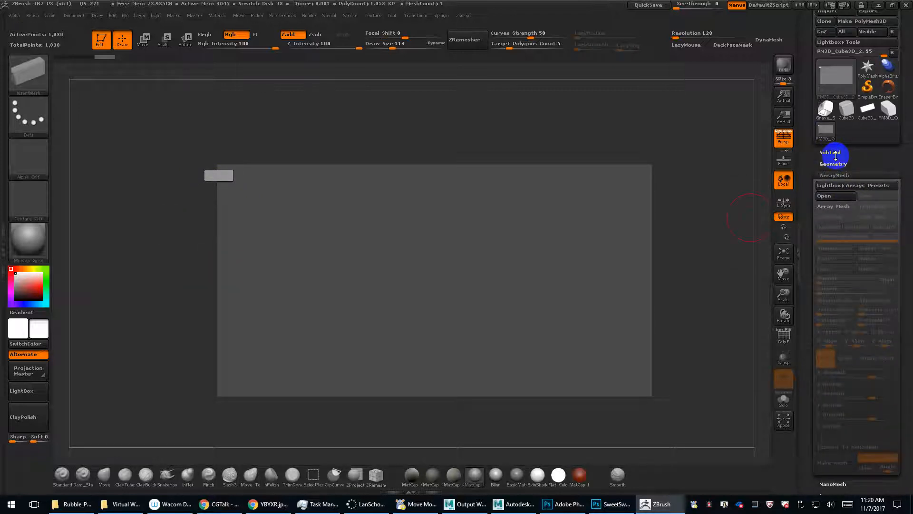
pyautogui.click(826, 439)
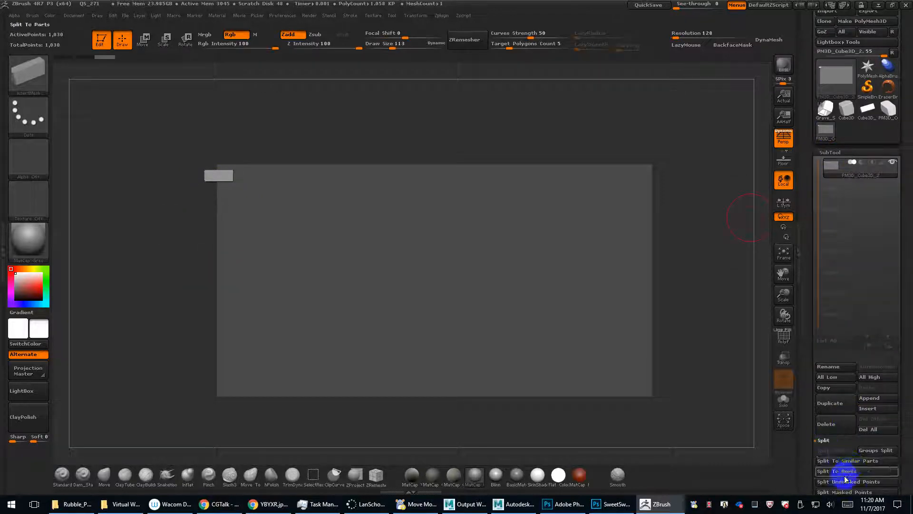
pyautogui.click(849, 481)
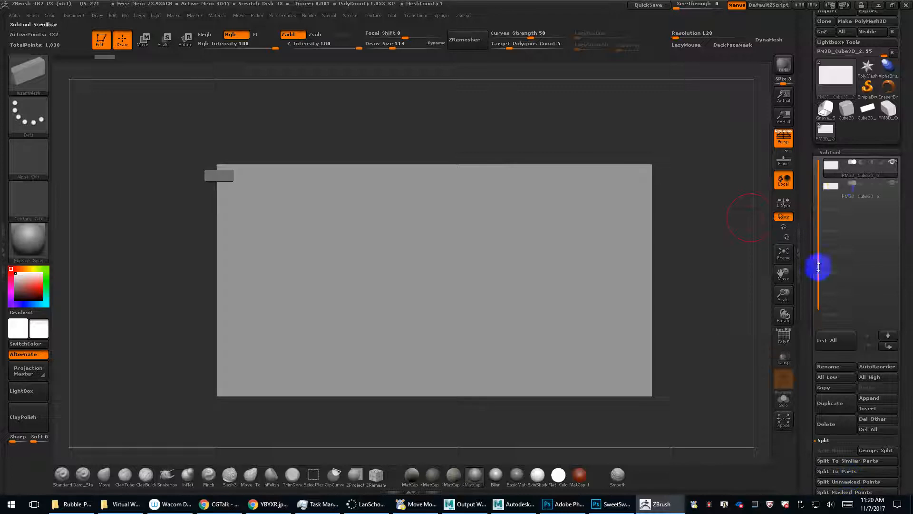
pyautogui.click(844, 192)
# Turn on Array Mesh for the brick subtool.
pyautogui.click(837, 152)
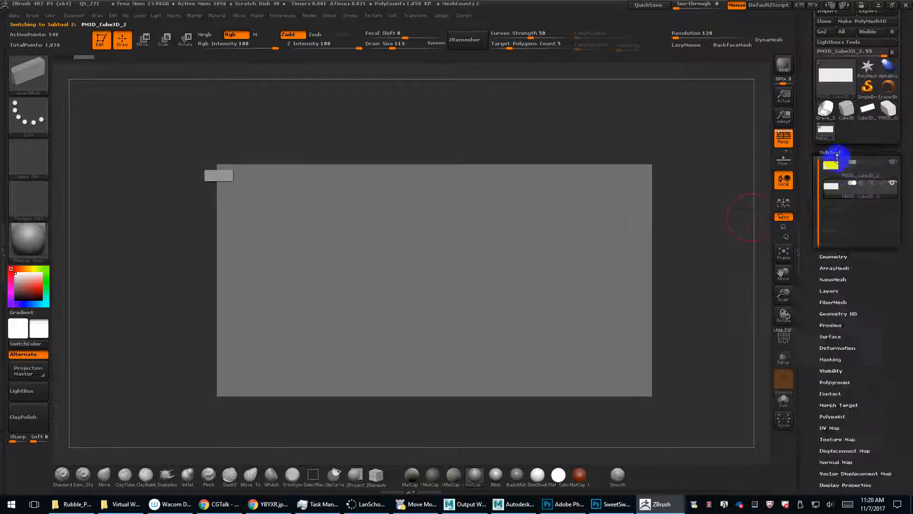
pyautogui.click(836, 163)
pyautogui.click(849, 321)
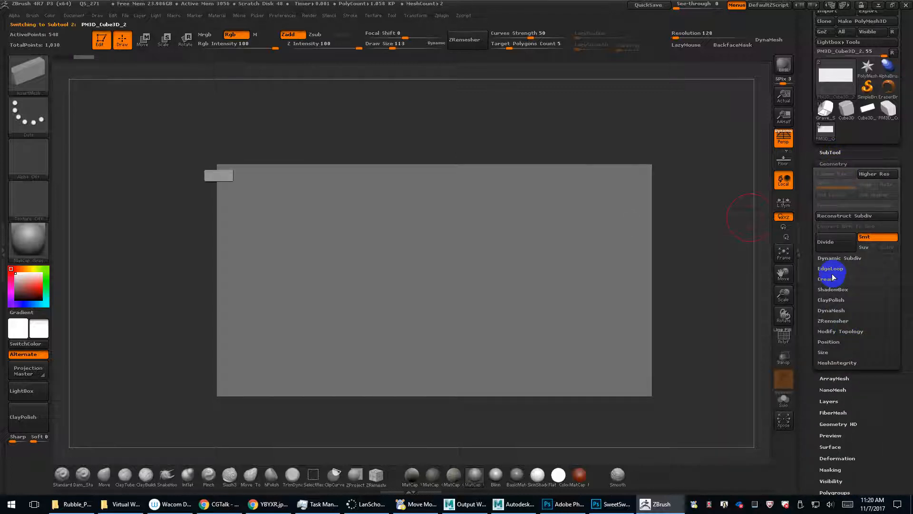
pyautogui.click(833, 376)
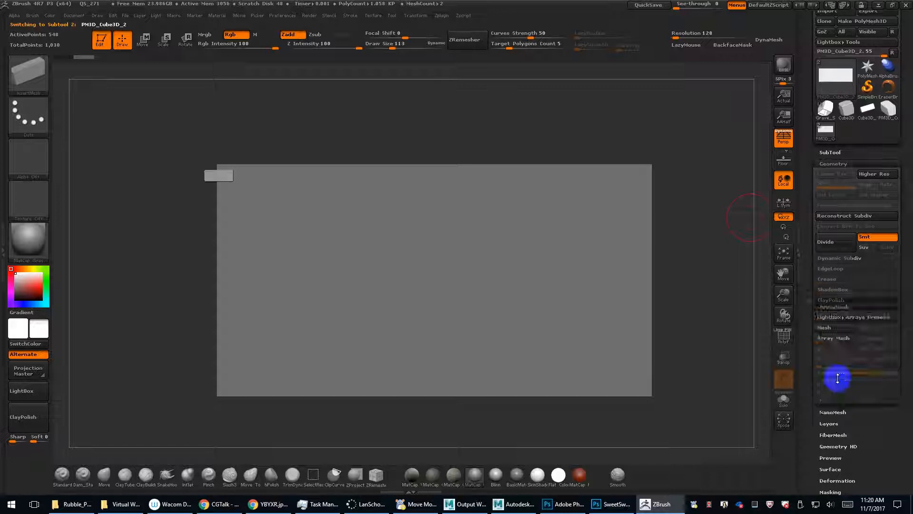
pyautogui.click(824, 209)
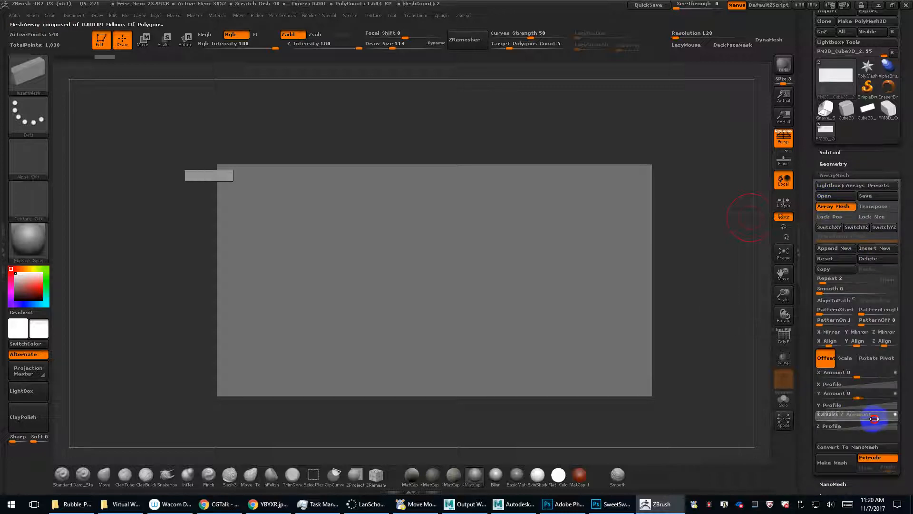
# Array the brick into a row along the wall's upper edge with a repeat count of 16 and Z Amount -16.
pyautogui.moveTo(874, 419); pyautogui.dragTo(819, 415)
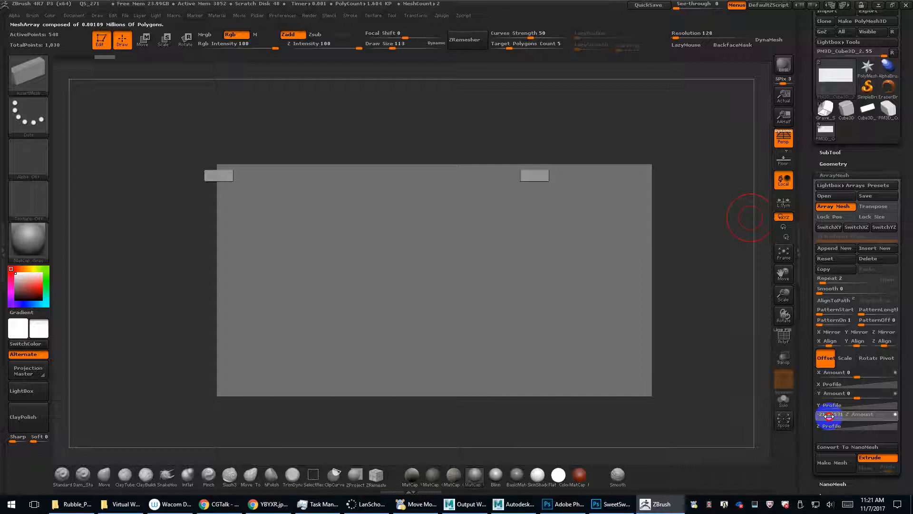
pyautogui.moveTo(823, 281); pyautogui.dragTo(827, 280)
pyautogui.moveTo(852, 412); pyautogui.dragTo(831, 416)
pyautogui.moveTo(830, 281); pyautogui.dragTo(831, 282)
pyautogui.click(828, 417)
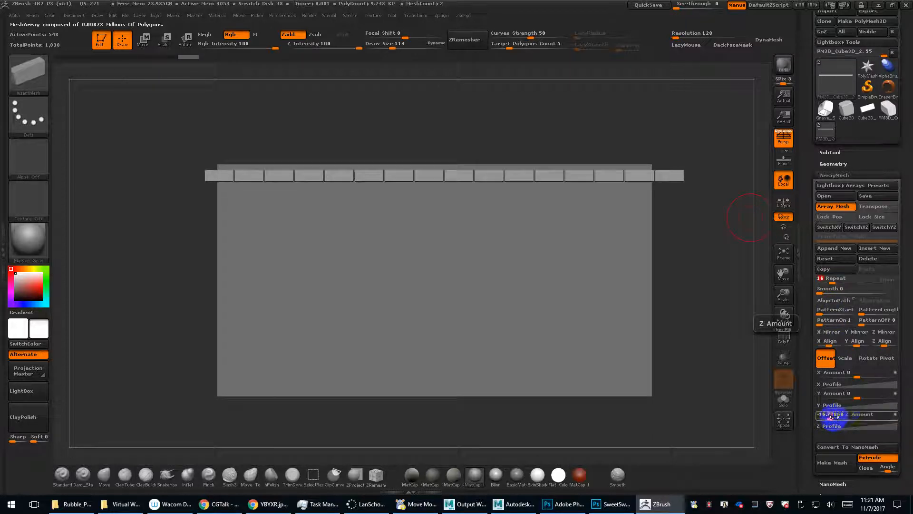
pyautogui.moveTo(832, 416); pyautogui.dragTo(830, 418)
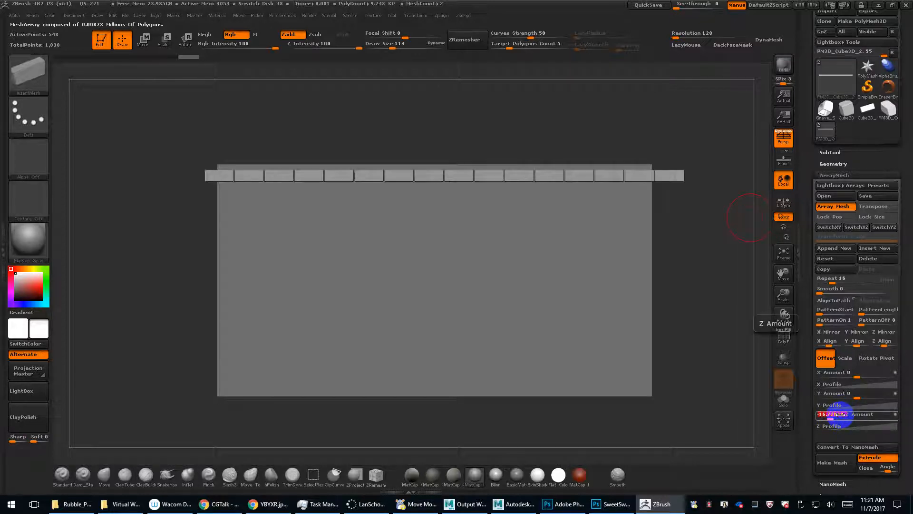
pyautogui.click(841, 414)
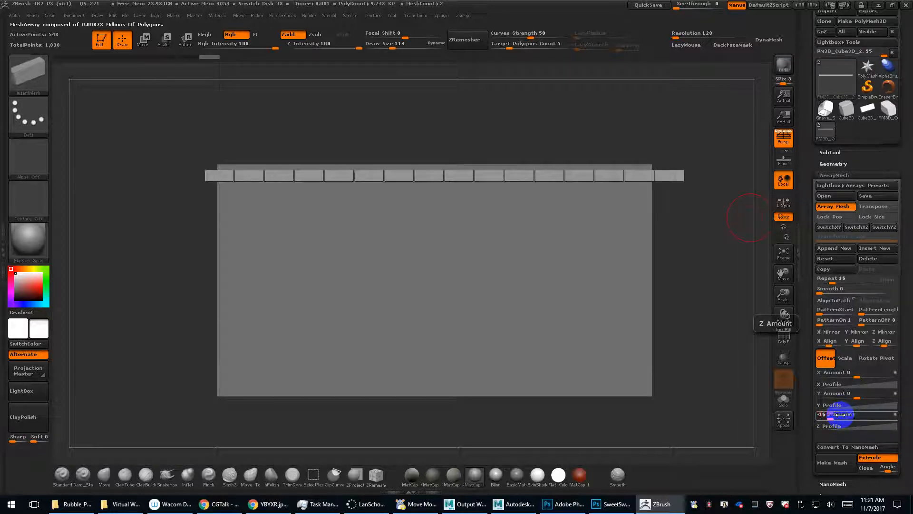
# Reduce the row's repeat count to 15 and convert the array to real mesh.
pyautogui.click(833, 282)
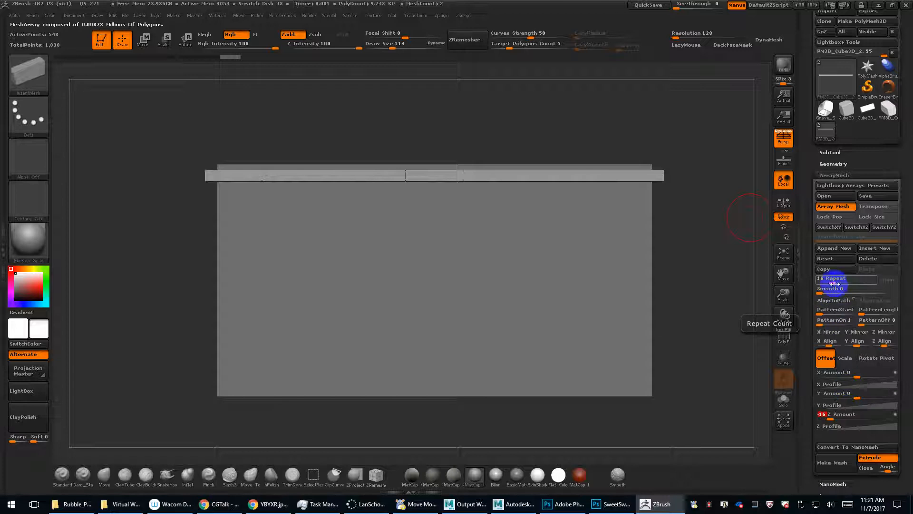
pyautogui.moveTo(833, 283); pyautogui.dragTo(833, 283)
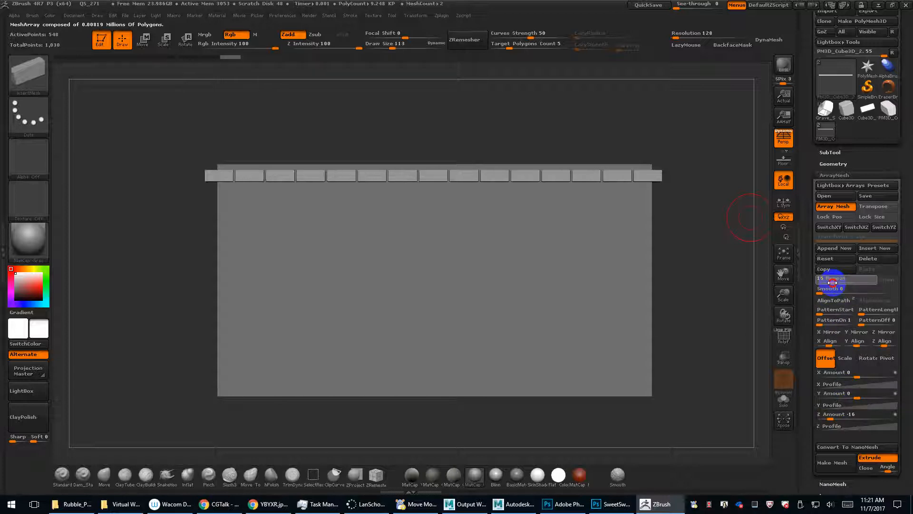
pyautogui.click(833, 463)
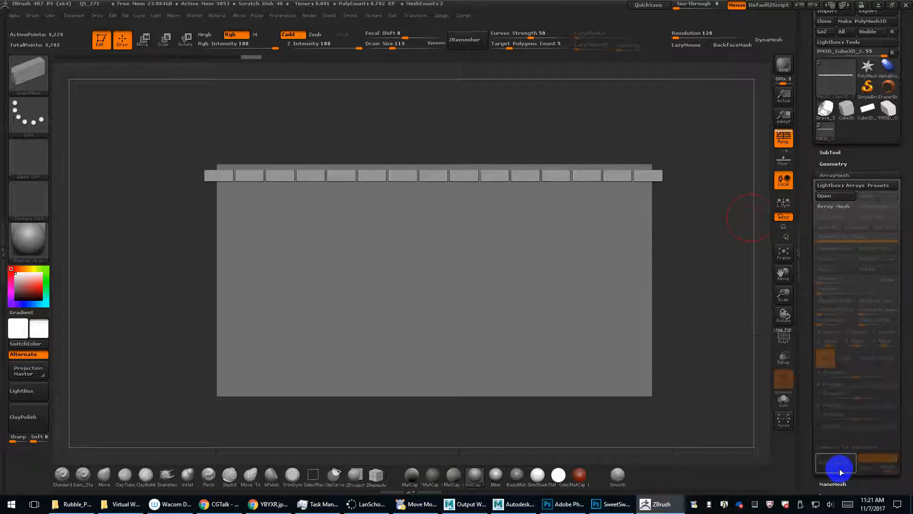
# Array the brick row into a second row below, Y Amount about 2.47, shifted sideways by half a brick, and convert it to mesh.
pyautogui.click(833, 206)
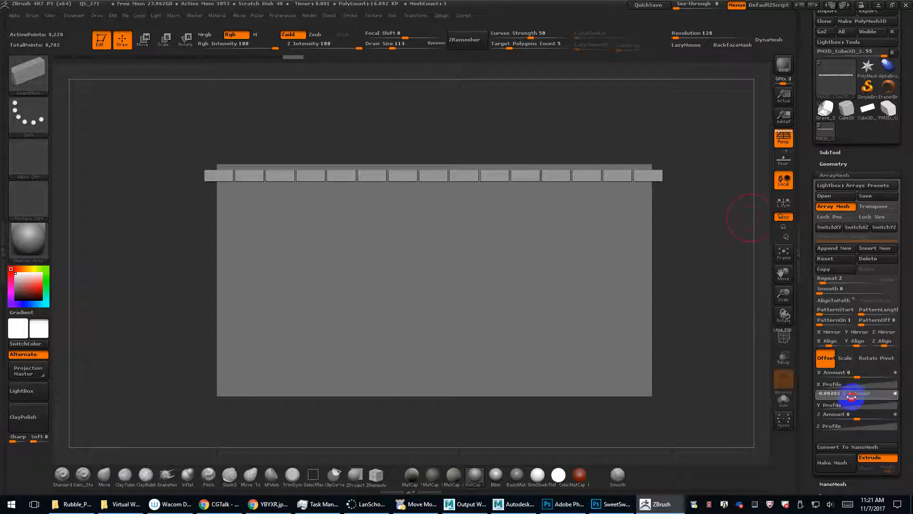
pyautogui.moveTo(862, 397); pyautogui.dragTo(876, 398)
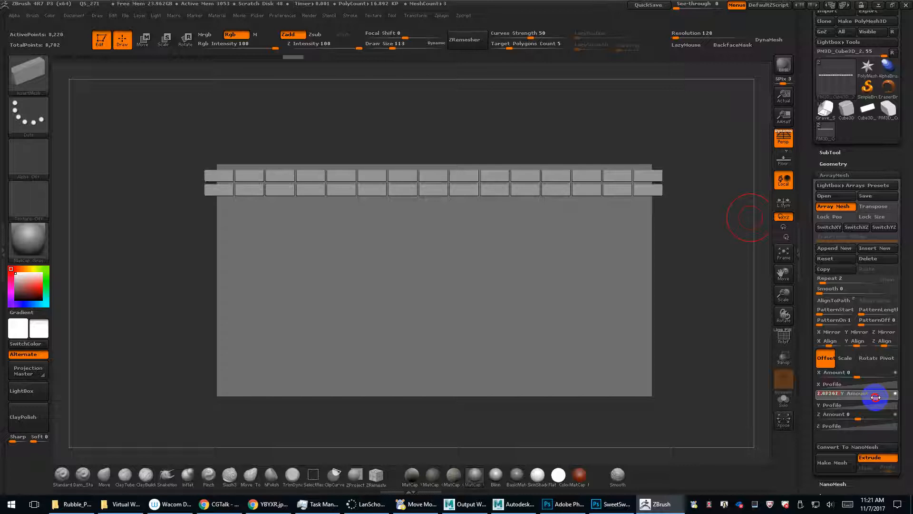
pyautogui.click(856, 417)
pyautogui.moveTo(861, 418); pyautogui.dragTo(848, 419)
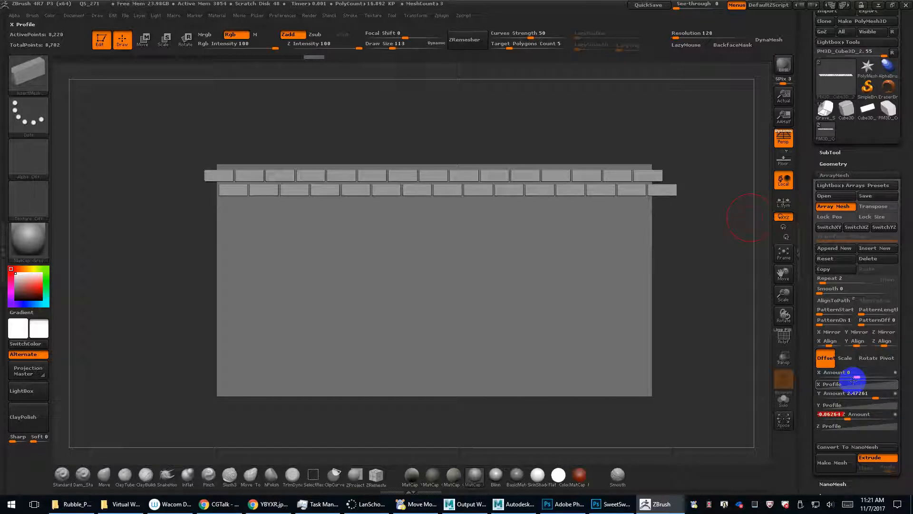
pyautogui.click(838, 463)
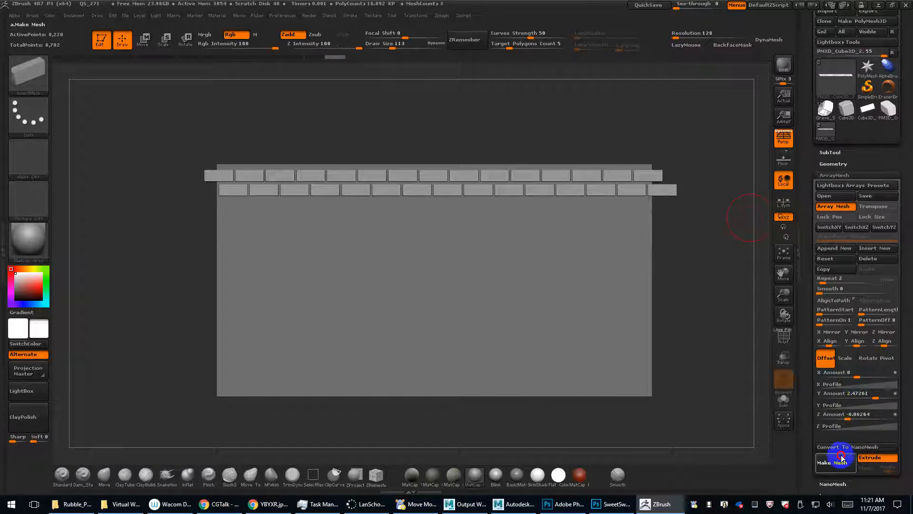
# Array the pair of brick rows down the wall with a repeat count of 7 and Y Amount about 7.44.
pyautogui.click(834, 206)
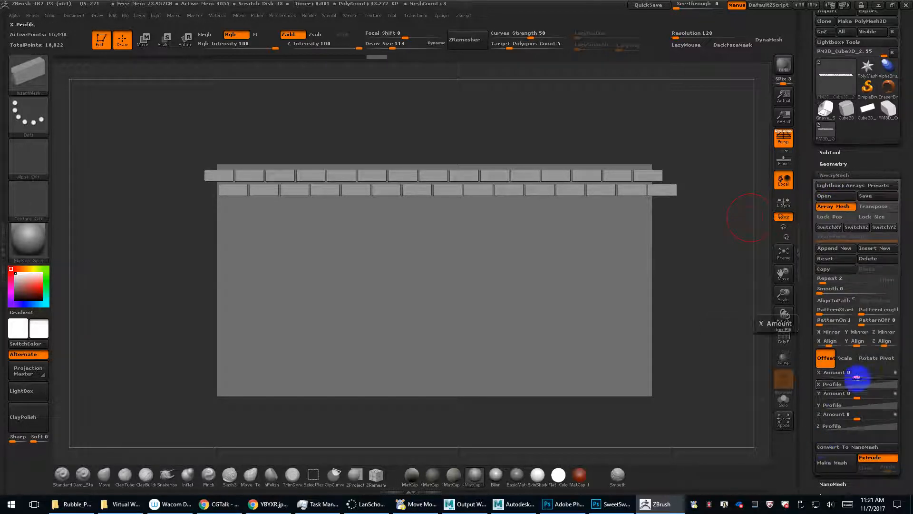
pyautogui.click(830, 278)
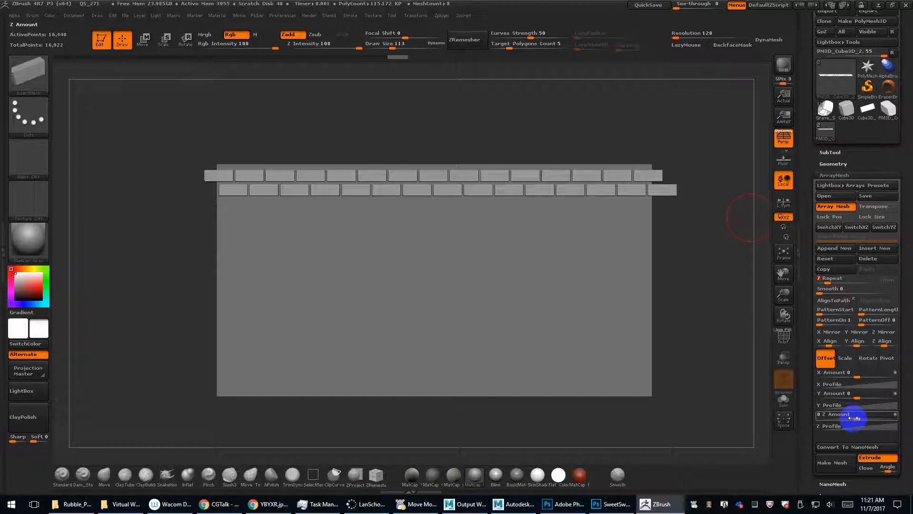
pyautogui.moveTo(865, 400)
pyautogui.mouseDown()
pyautogui.moveTo(838, 399)
pyautogui.moveTo(880, 399)
pyautogui.mouseUp()
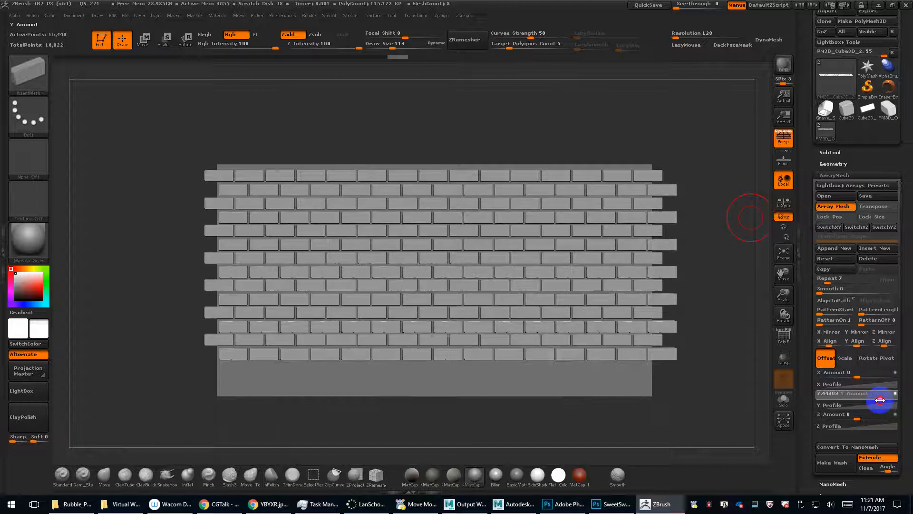
# Try repeat counts of 16 and 8 with adjusted Y Amounts to fill the wall's height with brick rows.
pyautogui.moveTo(831, 282); pyautogui.dragTo(836, 281)
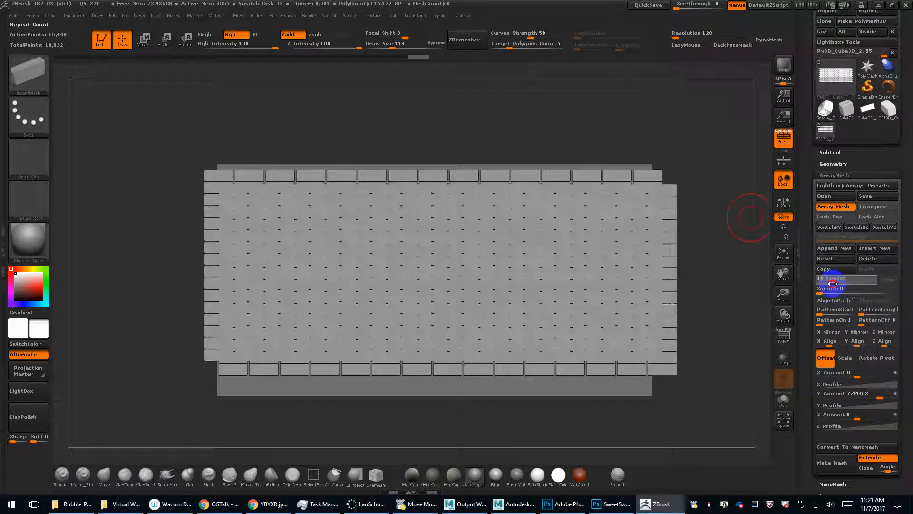
pyautogui.click(852, 419)
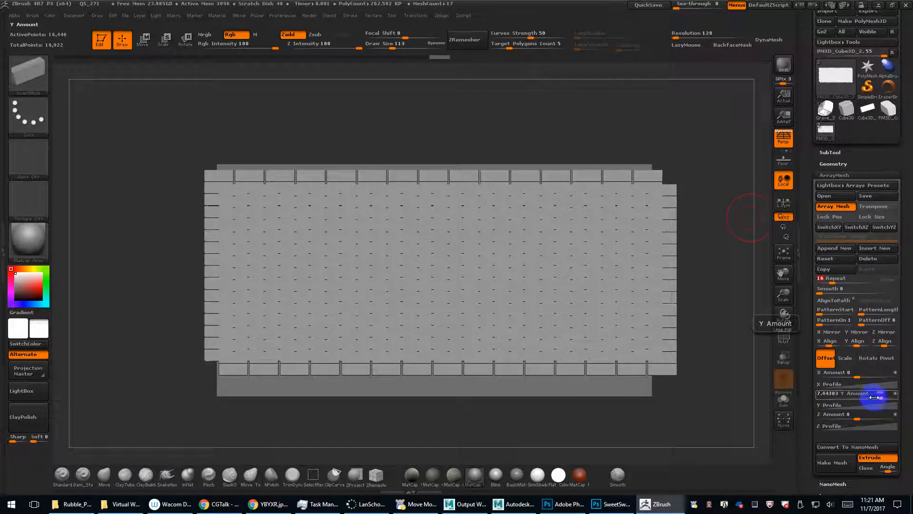
pyautogui.moveTo(876, 398); pyautogui.dragTo(882, 398)
pyautogui.moveTo(845, 287); pyautogui.dragTo(829, 282)
pyautogui.moveTo(877, 398); pyautogui.dragTo(881, 399)
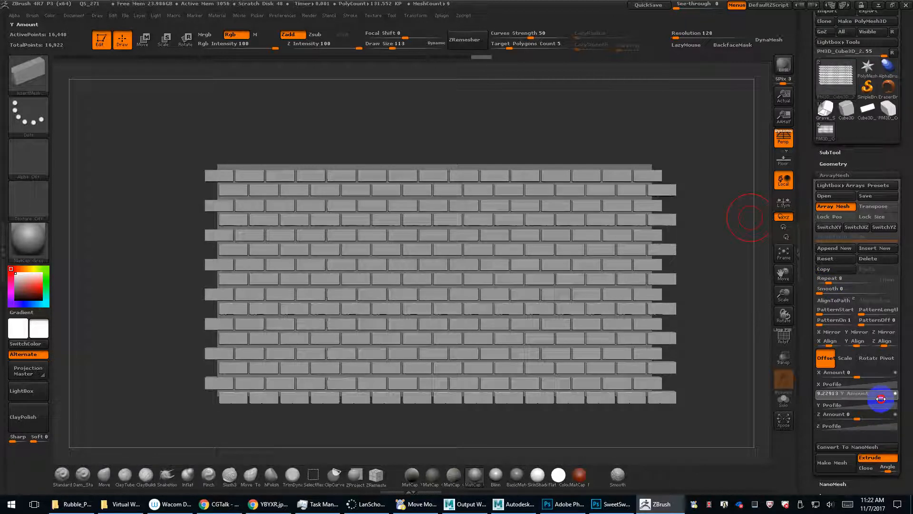
pyautogui.moveTo(882, 399); pyautogui.dragTo(880, 398)
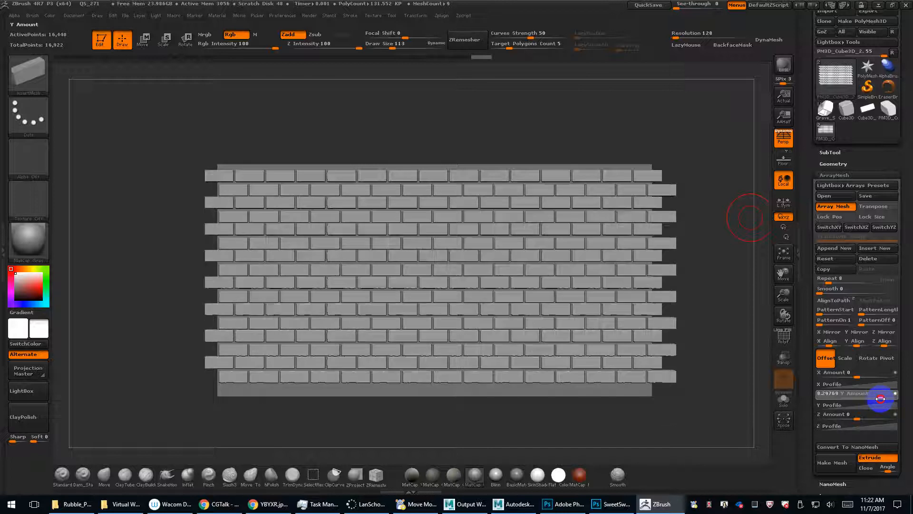
# Set the stacked array's repeat count to 9 and Y Amount to about 9.23, and convert it to mesh.
pyautogui.moveTo(832, 280); pyautogui.dragTo(831, 282)
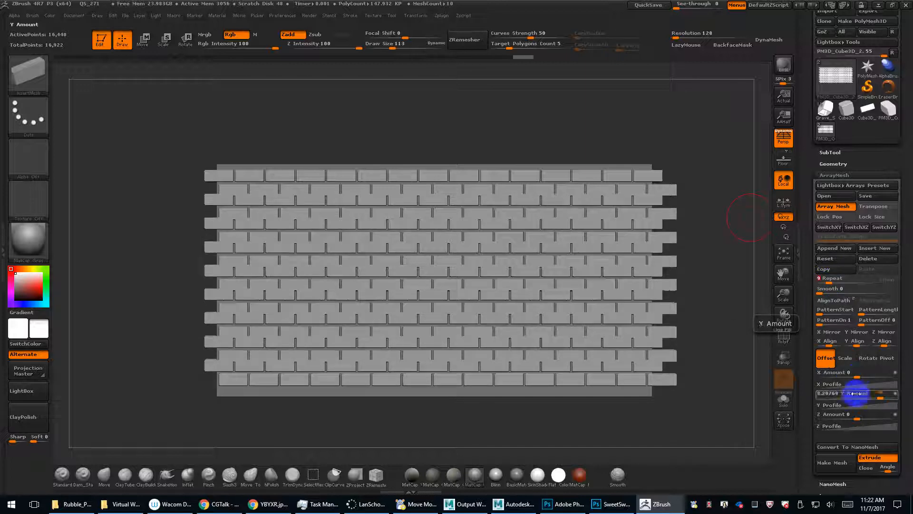
pyautogui.moveTo(880, 397); pyautogui.dragTo(881, 398)
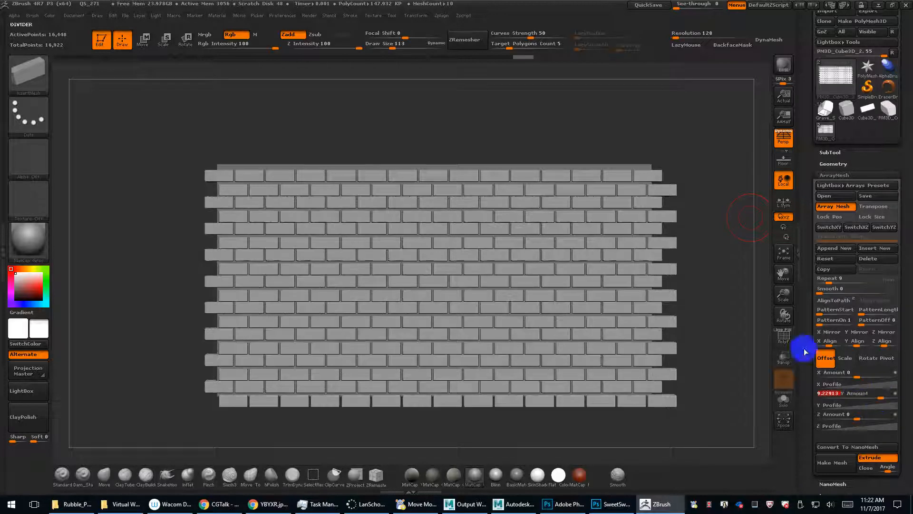
pyautogui.keyDown('alt'); pyautogui.moveTo(731, 301); pyautogui.dragTo(722, 287); pyautogui.keyUp('alt')
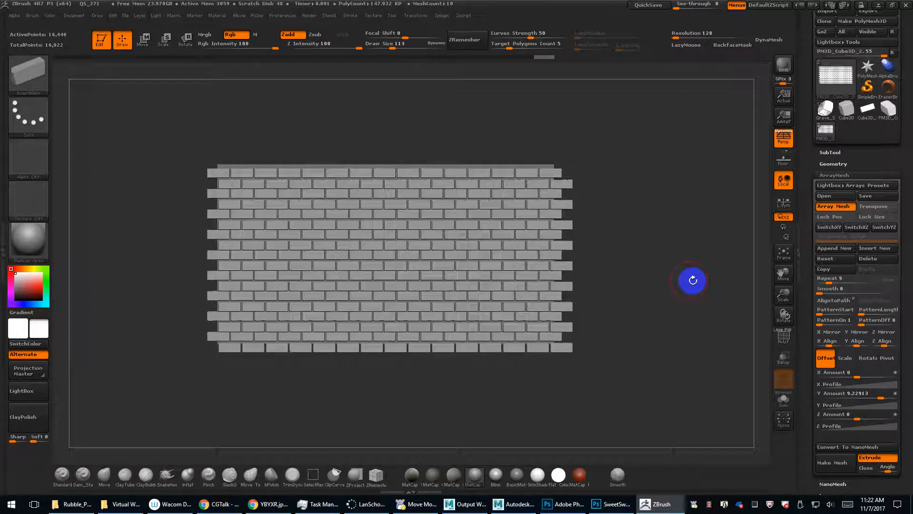
pyautogui.click(832, 462)
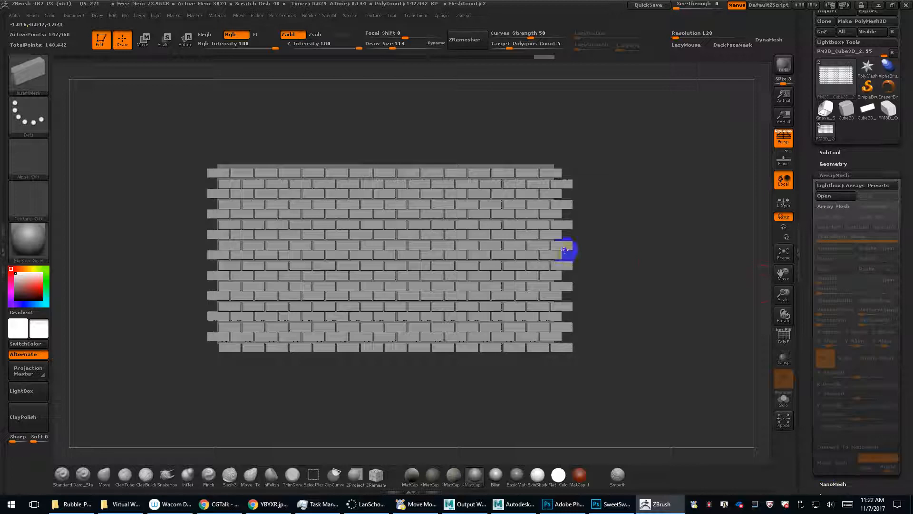
# Show the wall without perspective and with transparency, and select the TrimCurve brush.
pyautogui.click(788, 141)
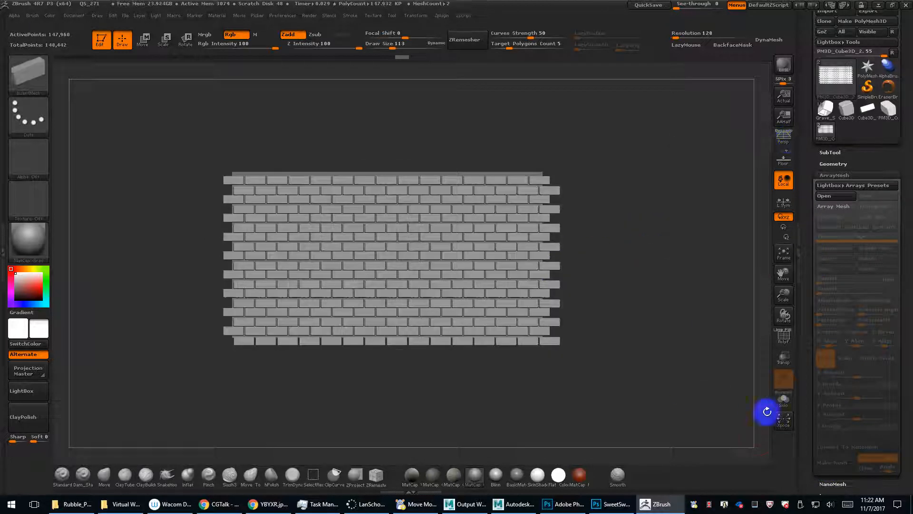
pyautogui.click(784, 358)
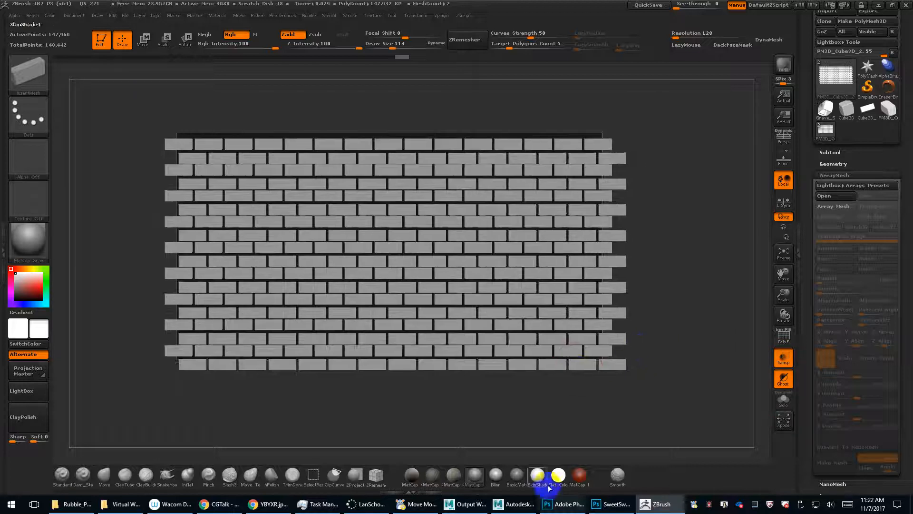
pyautogui.press('b')
pyautogui.press('t')
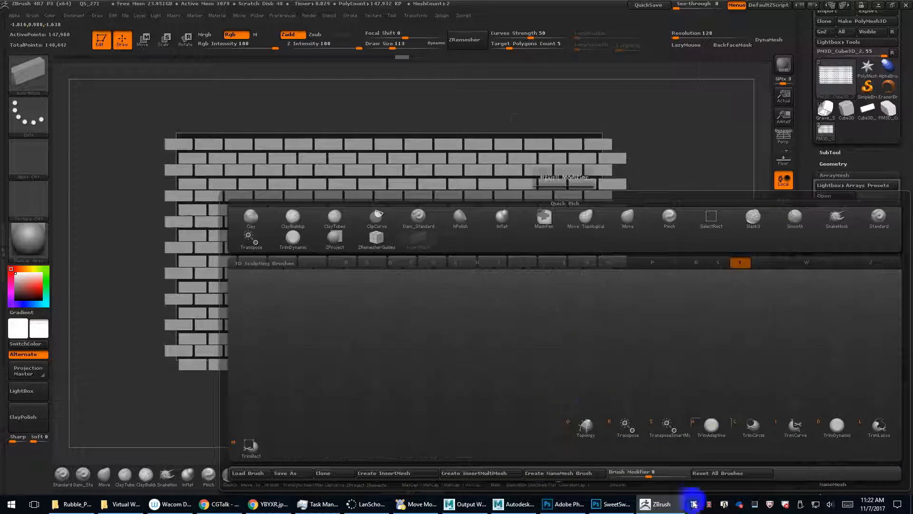
pyautogui.click(795, 427)
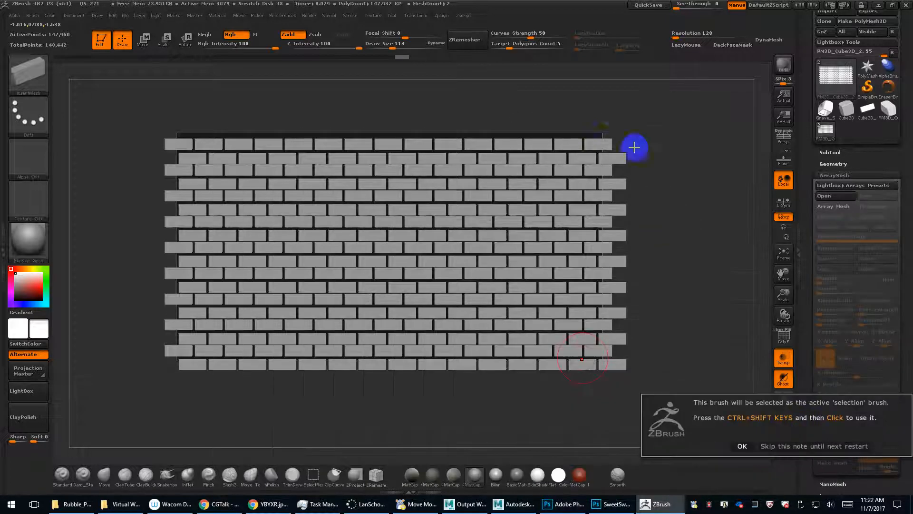
pyautogui.click(745, 446)
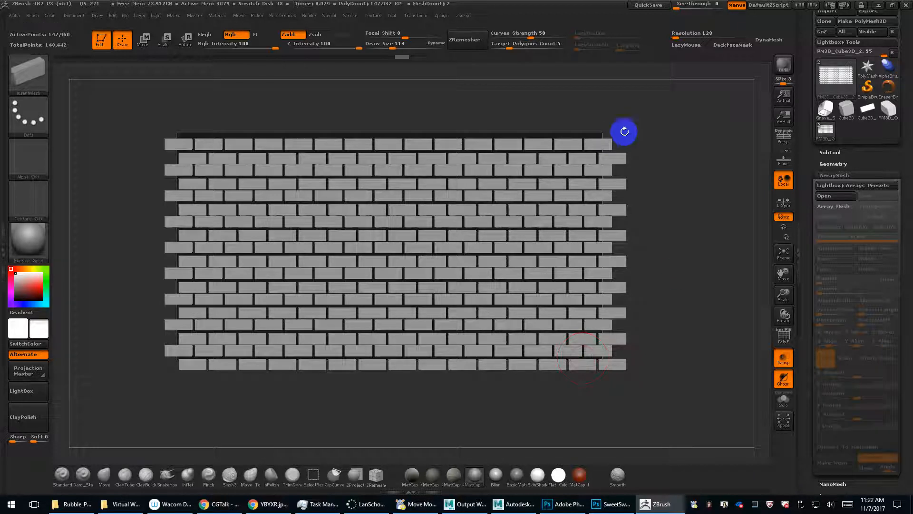
# Trim off the bricks overhanging the wall's right and left edges with straight vertical TrimCurve cuts.
pyautogui.keyDown('ctrl'); pyautogui.keyDown('shift'); pyautogui.moveTo(596, 123); pyautogui.dragTo(594, 299); pyautogui.keyUp('shift'); pyautogui.keyUp('ctrl')
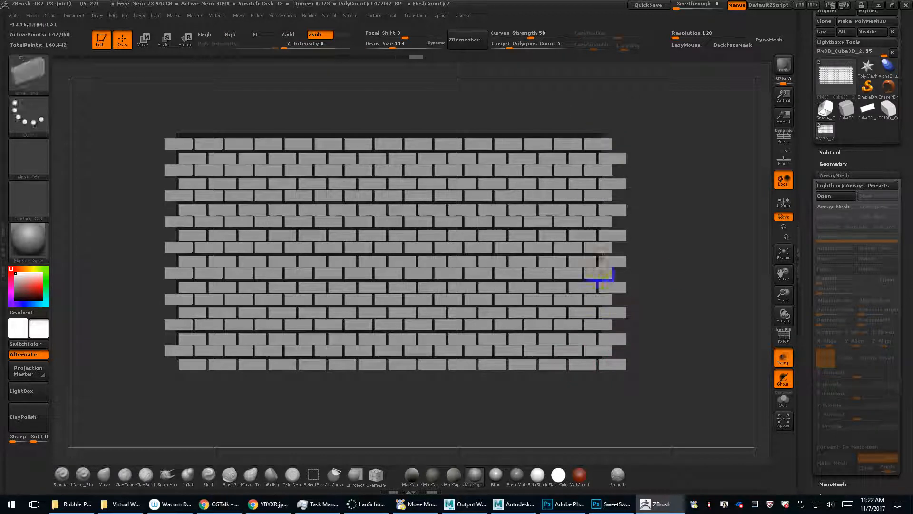
pyautogui.moveTo(601, 99)
pyautogui.keyDown('ctrl'); pyautogui.keyDown('shift'); pyautogui.mouseDown()
pyautogui.moveTo(589, 308)
pyautogui.moveTo(599, 384)
pyautogui.moveTo(620, 118)
pyautogui.moveTo(658, 114)
pyautogui.moveTo(612, 113)
pyautogui.moveTo(589, 251)
pyautogui.moveTo(606, 381)
pyautogui.mouseUp(); pyautogui.keyUp('shift'); pyautogui.keyUp('ctrl')
pyautogui.moveTo(608, 118)
pyautogui.keyDown('ctrl'); pyautogui.keyDown('shift'); pyautogui.mouseDown()
pyautogui.moveTo(610, 399)
pyautogui.moveTo(616, 389)
pyautogui.mouseUp(); pyautogui.keyUp('shift'); pyautogui.keyUp('ctrl')
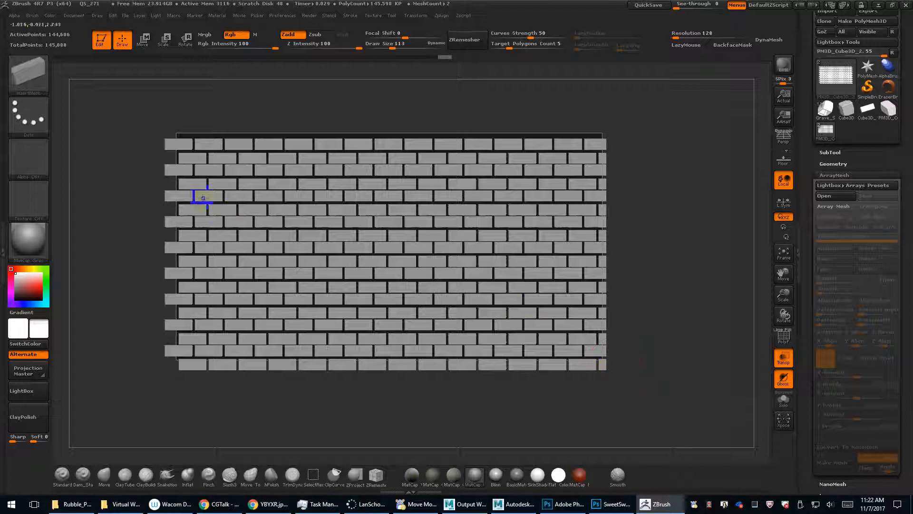
pyautogui.keyDown('ctrl'); pyautogui.keyDown('shift'); pyautogui.moveTo(175, 383); pyautogui.dragTo(170, 96); pyautogui.keyUp('shift'); pyautogui.keyUp('ctrl')
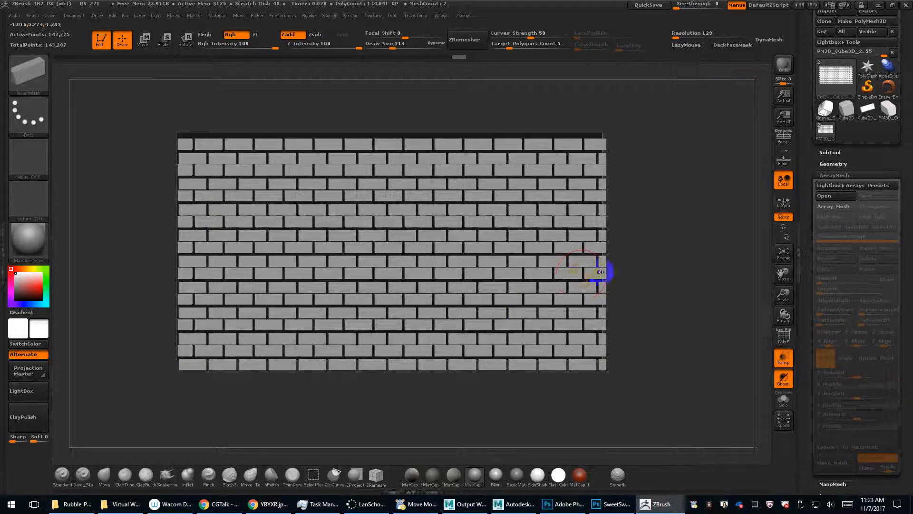
# Check the trimmed brick ends in wireframe, subdivide the brick mesh twice and turn off transparency.
pyautogui.moveTo(600, 271); pyautogui.dragTo(143, 222)
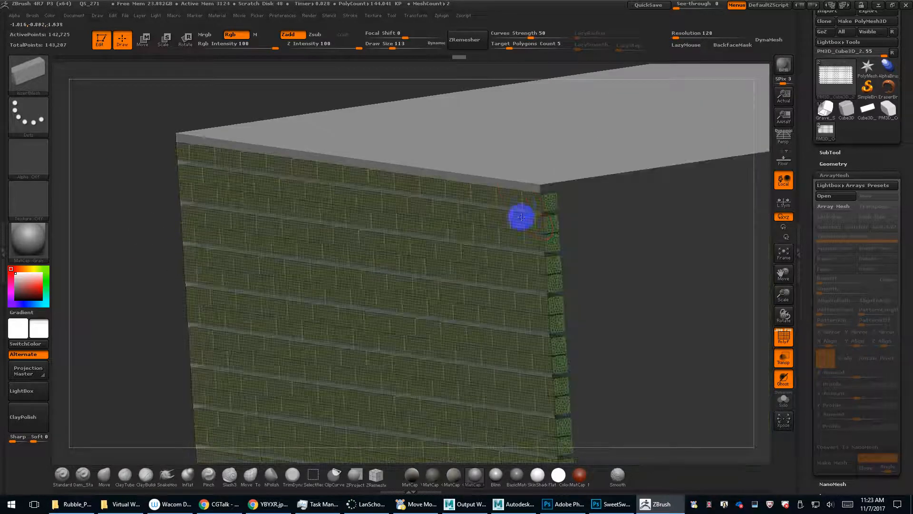
pyautogui.press('f')
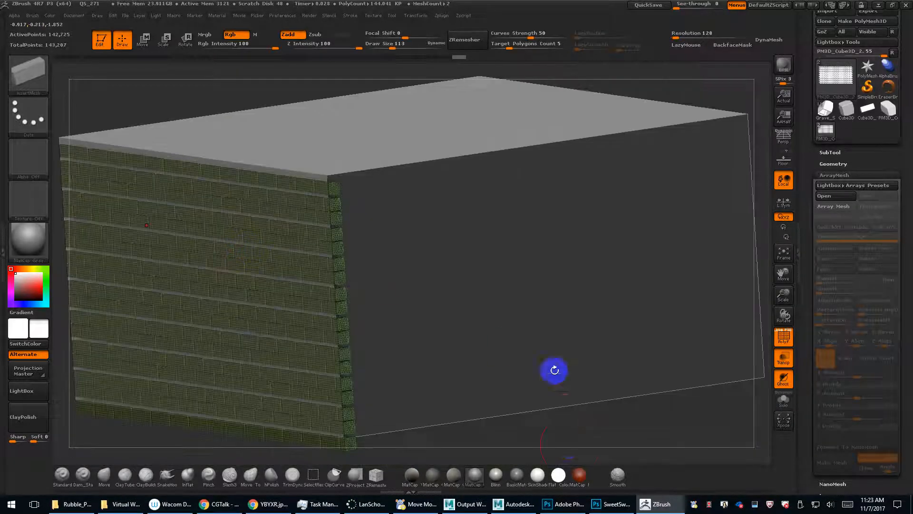
pyautogui.moveTo(554, 370); pyautogui.dragTo(392, 243)
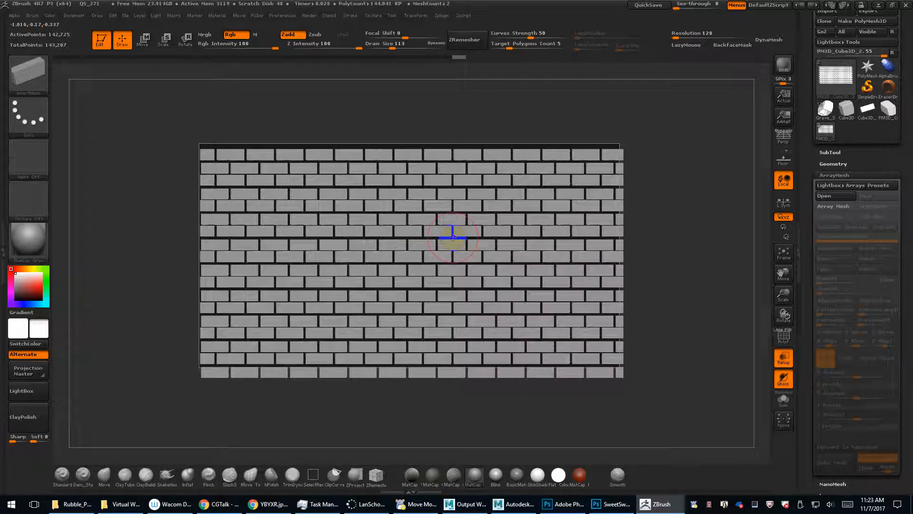
pyautogui.moveTo(704, 277); pyautogui.dragTo(709, 283)
pyautogui.hotkey('ctrl', 'd')
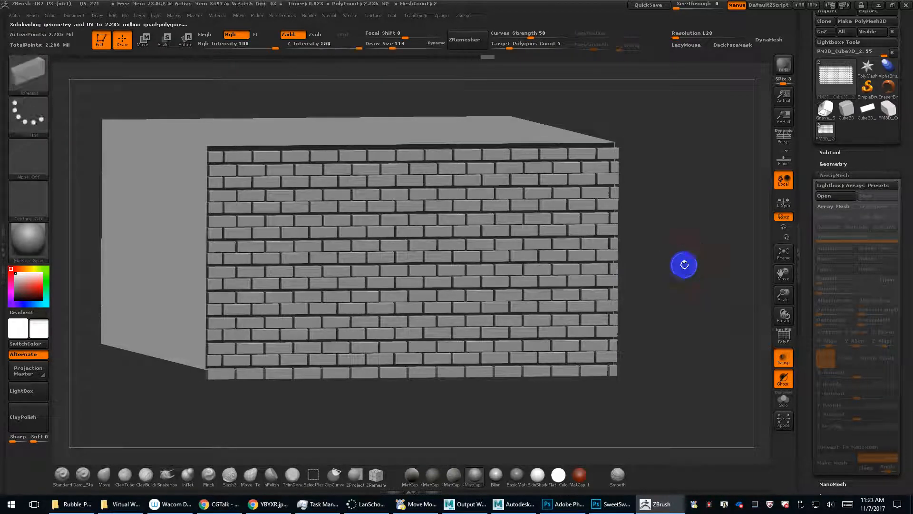
pyautogui.moveTo(683, 263)
pyautogui.mouseDown()
pyautogui.moveTo(665, 247)
pyautogui.moveTo(695, 263)
pyautogui.mouseUp()
pyautogui.click(782, 356)
pyautogui.keyDown('shift'); pyautogui.moveTo(706, 306); pyautogui.dragTo(675, 271); pyautogui.keyUp('shift')
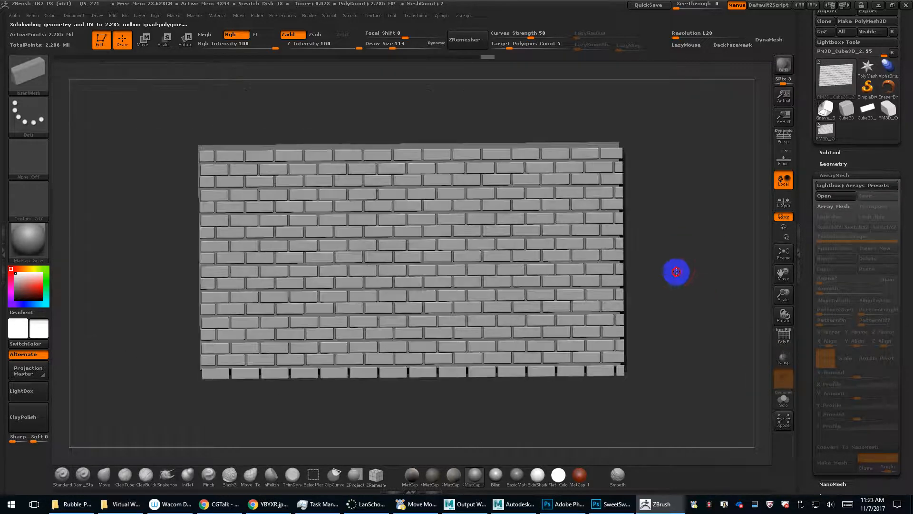
# Add 3D surface noise to the brick mesh, raising the Noise Scale and adjusting the Strength in NoiseMaker.
pyautogui.click(834, 175)
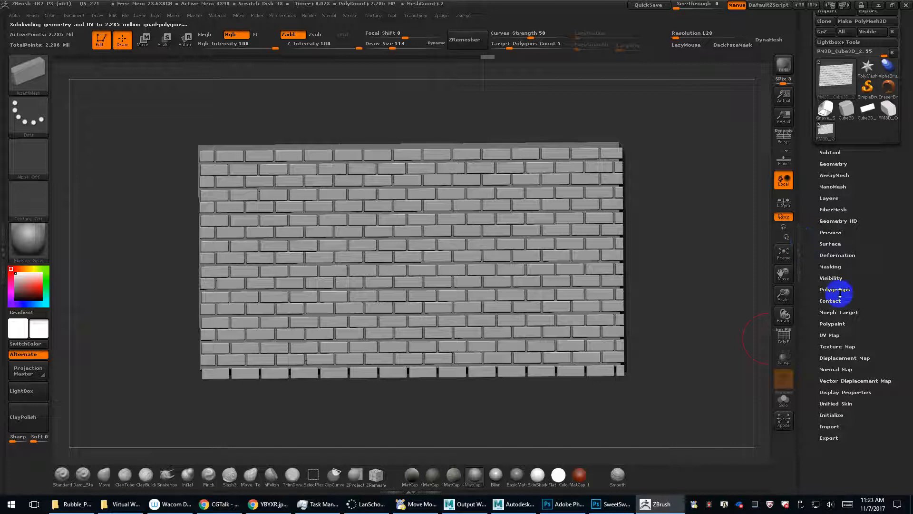
pyautogui.click(833, 244)
pyautogui.click(827, 252)
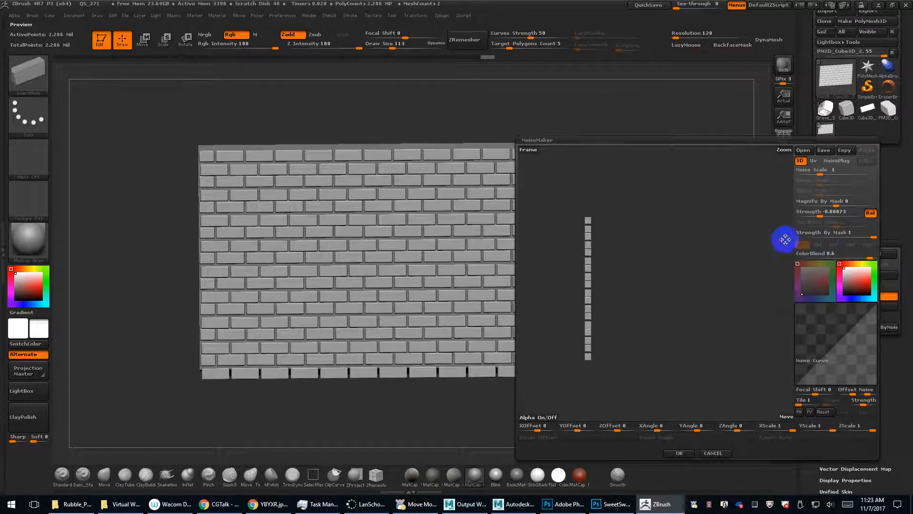
pyautogui.moveTo(785, 240); pyautogui.dragTo(748, 278)
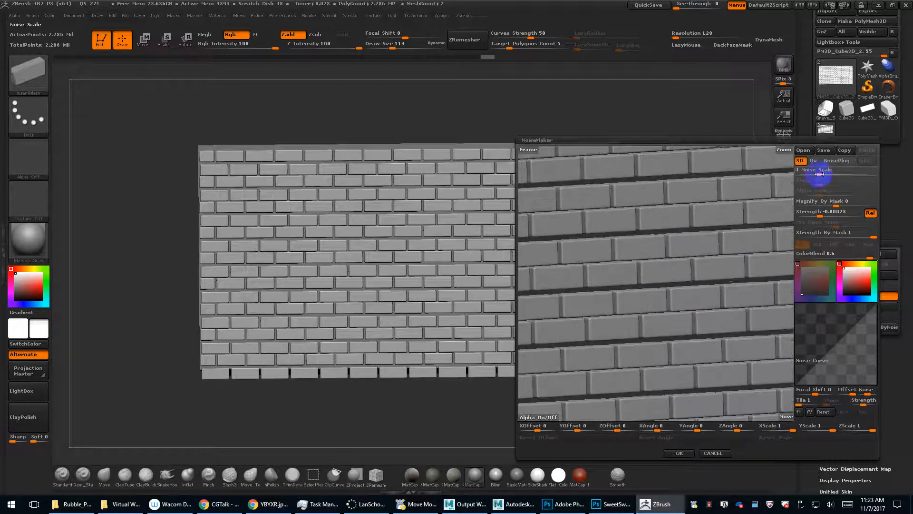
pyautogui.moveTo(819, 174); pyautogui.dragTo(852, 175)
pyautogui.moveTo(820, 216); pyautogui.dragTo(816, 211)
pyautogui.click(681, 454)
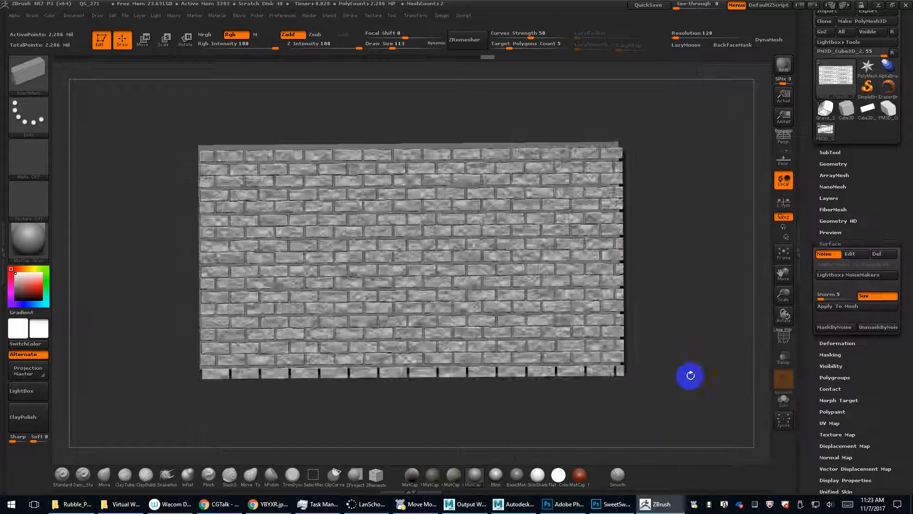
# Inspect the noise up close and apply it permanently to the brick mesh.
pyautogui.moveTo(690, 334); pyautogui.dragTo(705, 330)
pyautogui.keyDown('alt'); pyautogui.moveTo(691, 287); pyautogui.dragTo(703, 341); pyautogui.keyUp('alt')
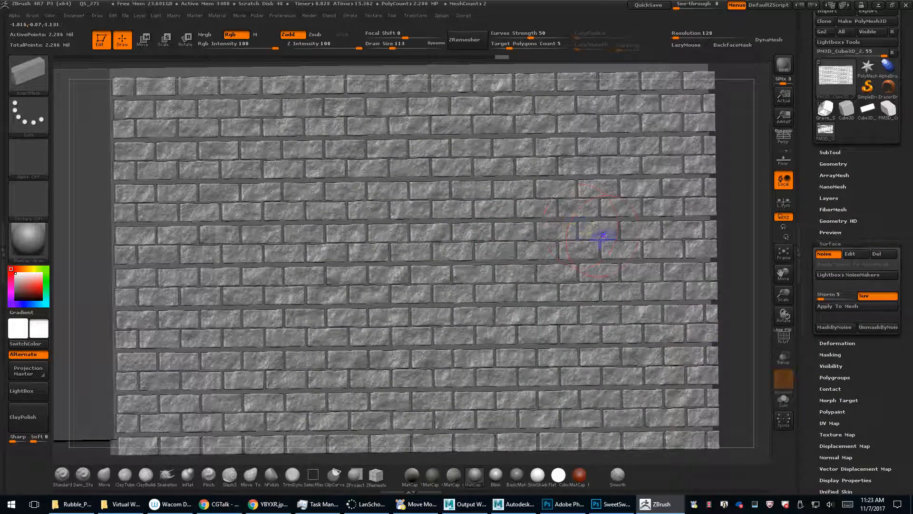
pyautogui.click(855, 309)
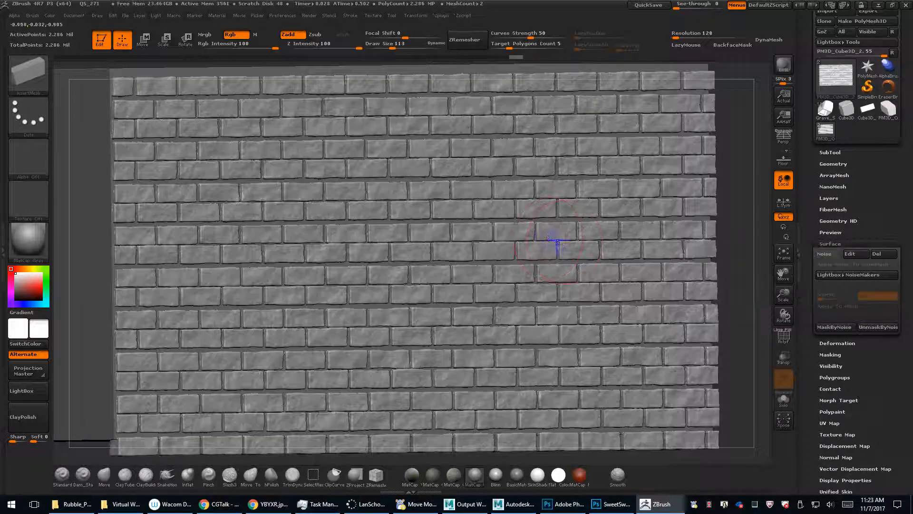
pyautogui.press('f')
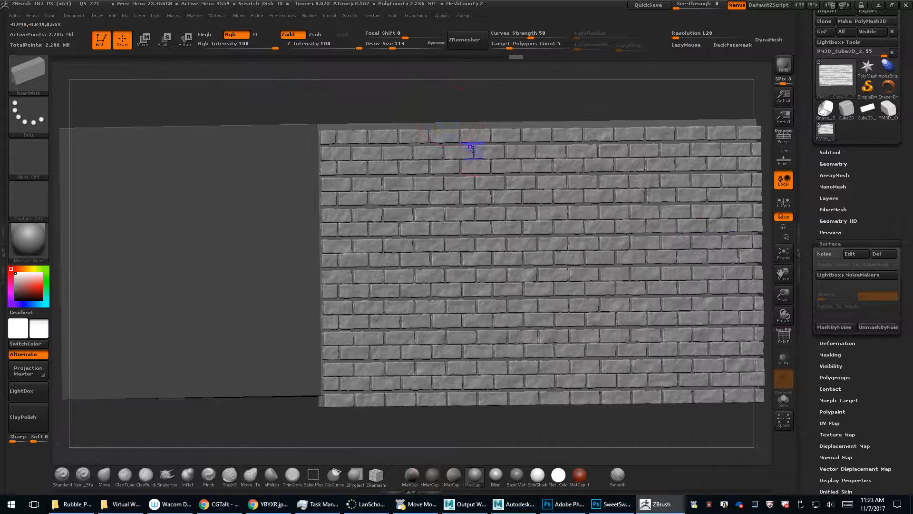
pyautogui.moveTo(448, 113); pyautogui.dragTo(429, 112)
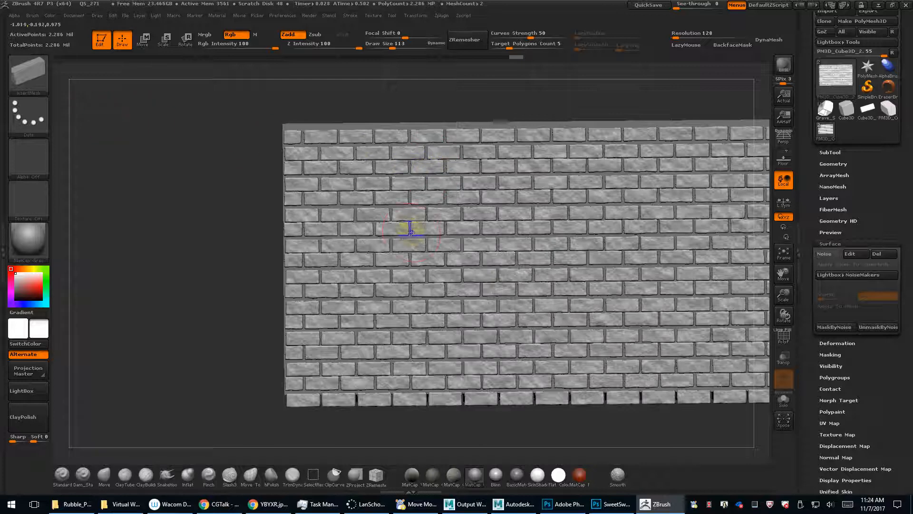
# Assign a separate polygroup to each brick with Auto Groups, checking the result in the polyframe display.
pyautogui.hotkey('shift', 'f')
pyautogui.hotkey('shift', 'f')
pyautogui.hotkey('shift', 'f')
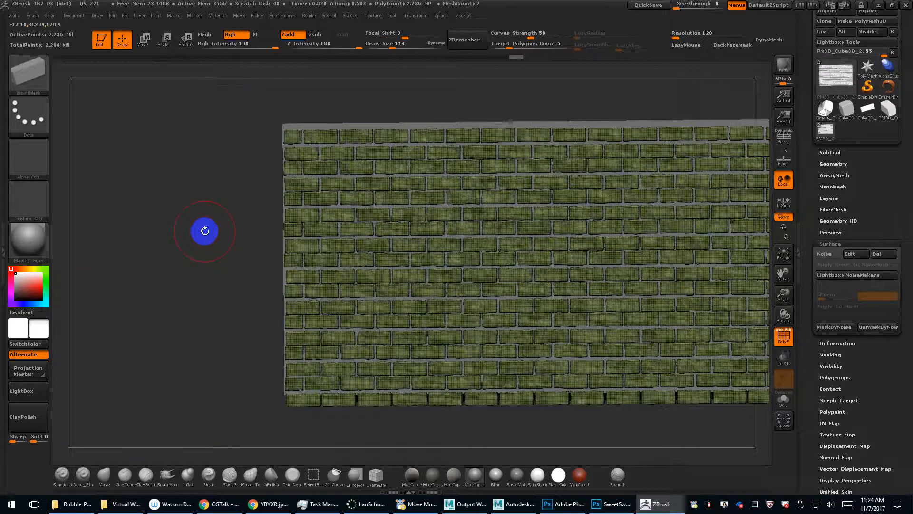
pyautogui.moveTo(205, 231); pyautogui.dragTo(189, 287)
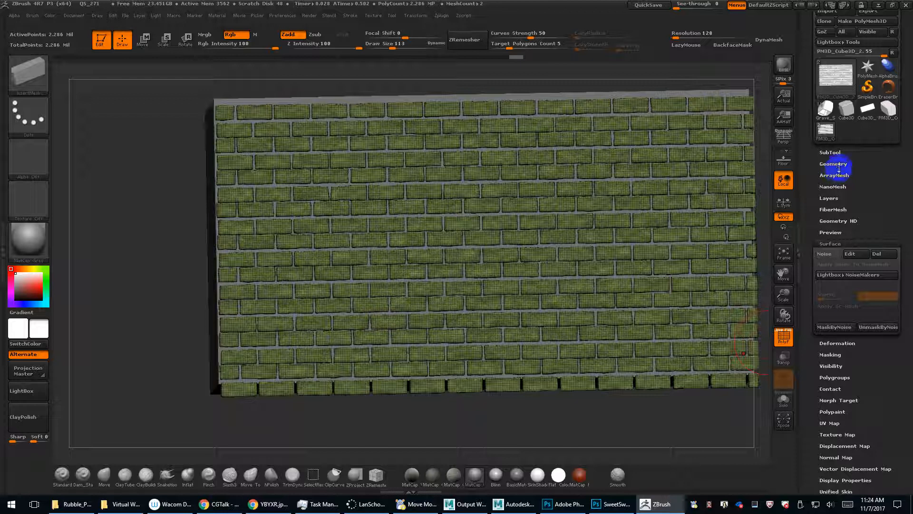
pyautogui.scroll(-5, 873, 366)
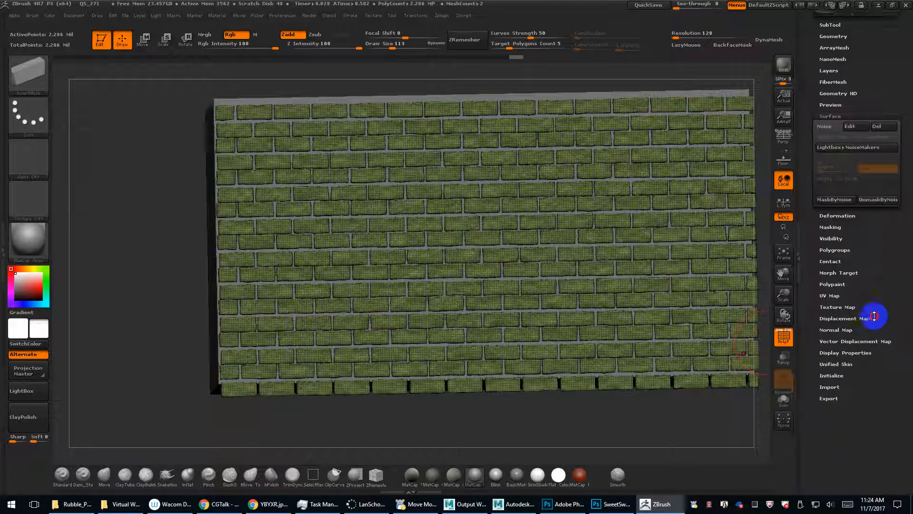
pyautogui.click(835, 250)
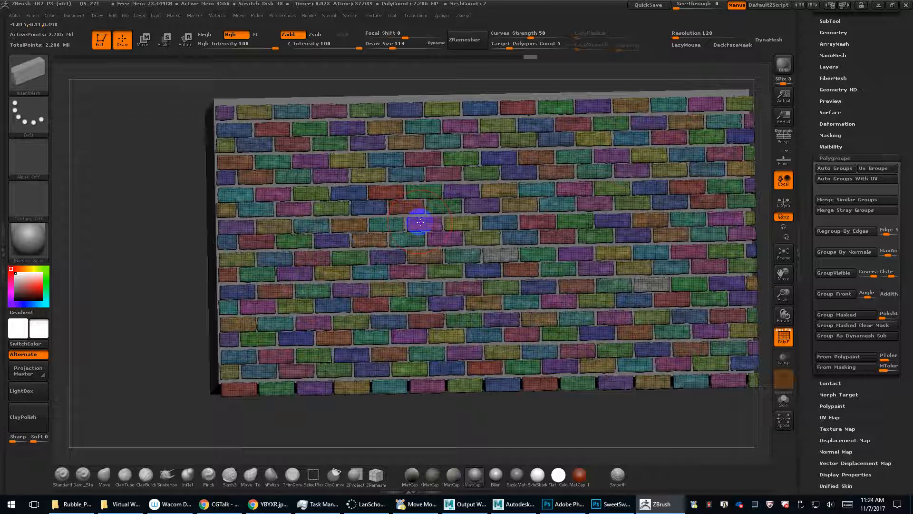
pyautogui.hotkey('shift', 'f')
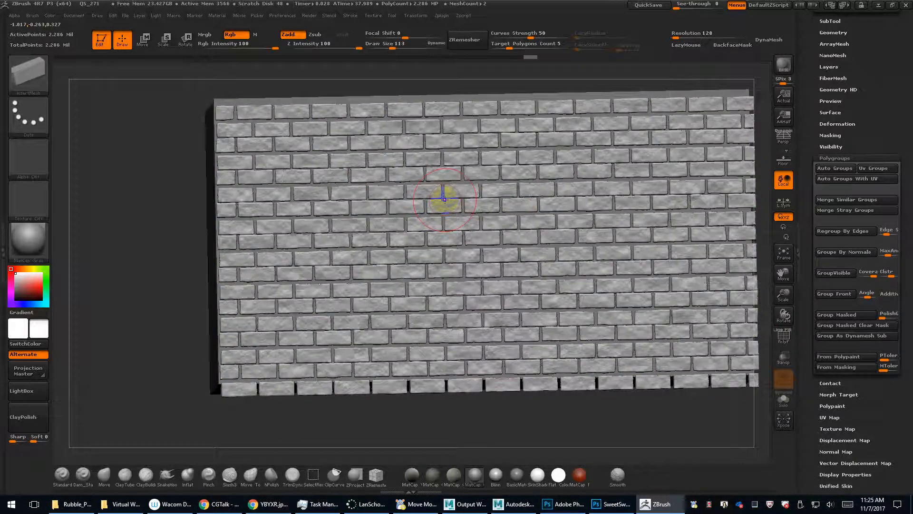
# Try masking every brick except one by its polygroup, select the Move brush and clear the mask.
pyautogui.click(163, 40)
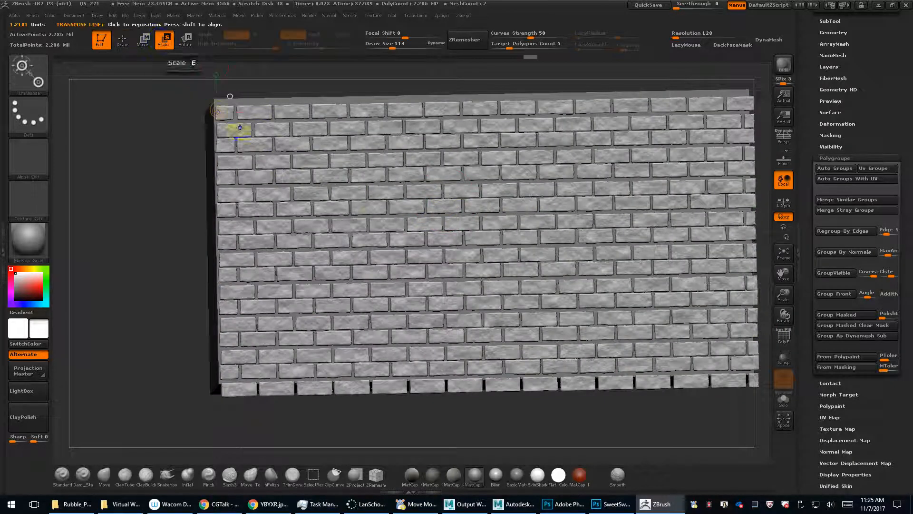
pyautogui.keyDown('ctrl'); pyautogui.click(373, 210); pyautogui.keyUp('ctrl')
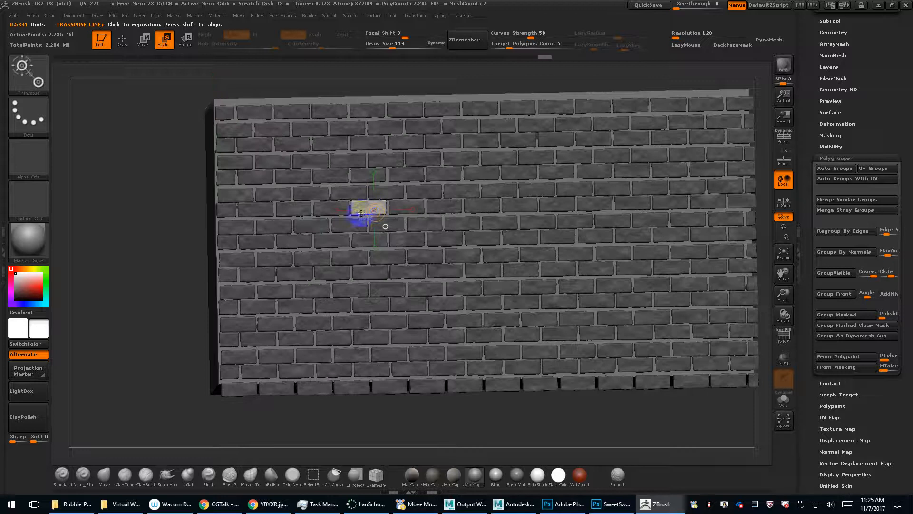
pyautogui.moveTo(161, 230); pyautogui.dragTo(154, 319)
pyautogui.click(104, 474)
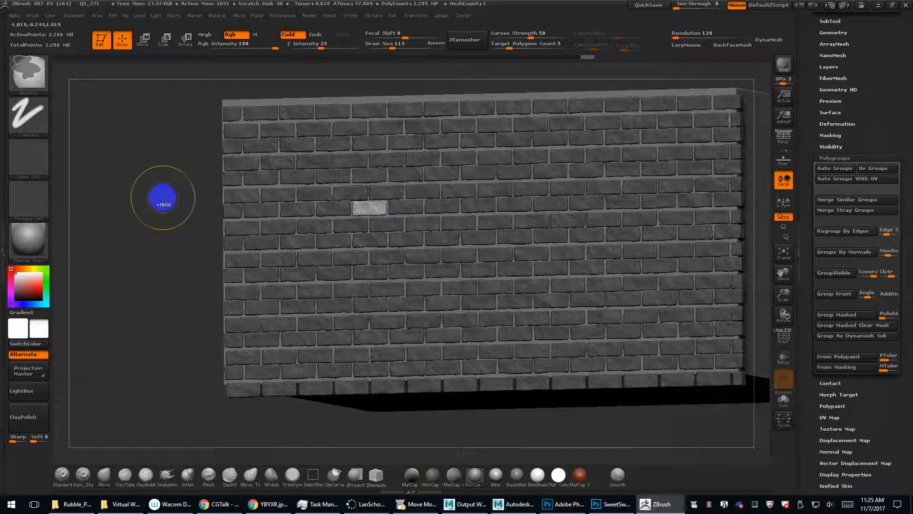
pyautogui.keyDown('ctrl'); pyautogui.moveTo(158, 201); pyautogui.dragTo(143, 236); pyautogui.keyUp('ctrl')
pyautogui.moveTo(145, 235); pyautogui.dragTo(156, 238)
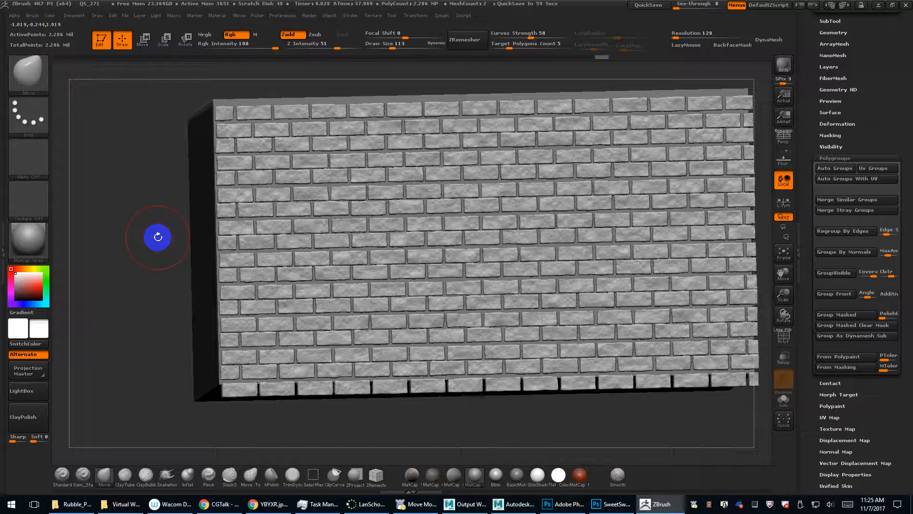
# Replace the brick wall on the canvas with a Cylinder3D primitive as the active tool.
pyautogui.moveTo(158, 237); pyautogui.dragTo(320, 342)
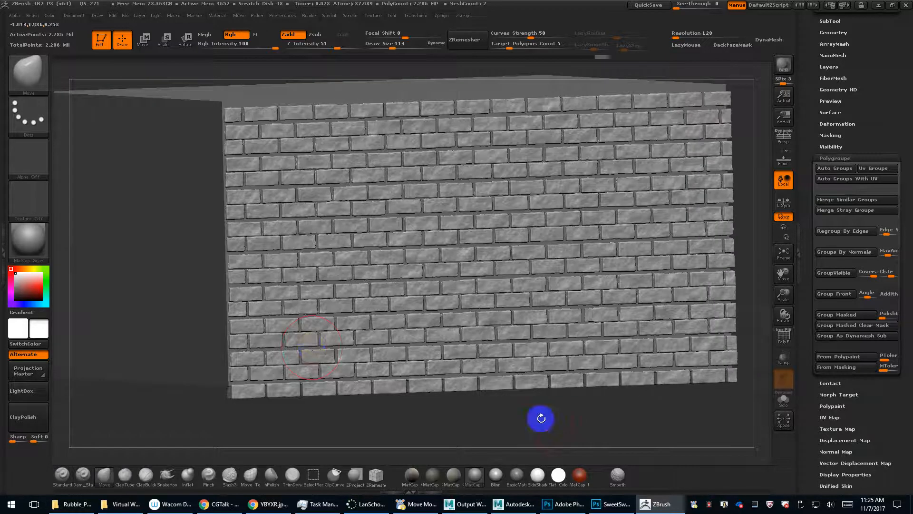
pyautogui.keyDown('alt'); pyautogui.moveTo(541, 418); pyautogui.dragTo(575, 234); pyautogui.keyUp('alt')
pyautogui.moveTo(811, 43); pyautogui.dragTo(833, 157)
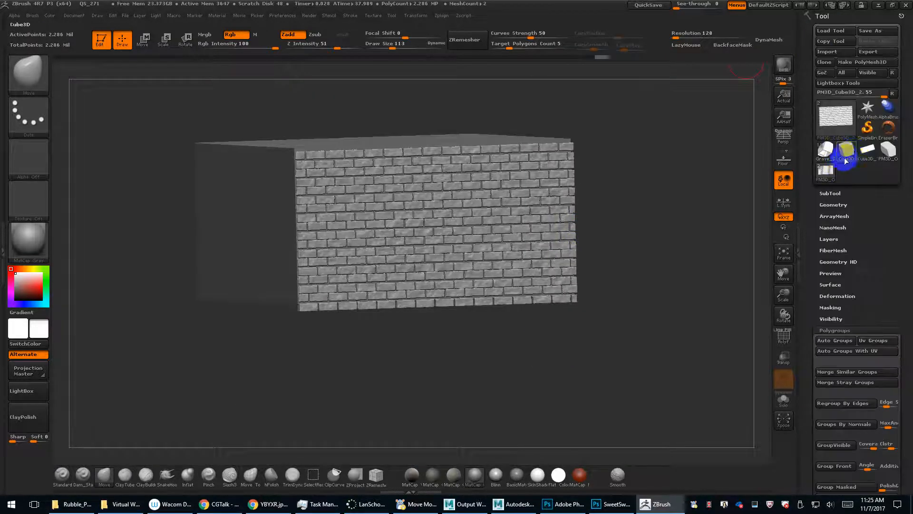
pyautogui.click(859, 145)
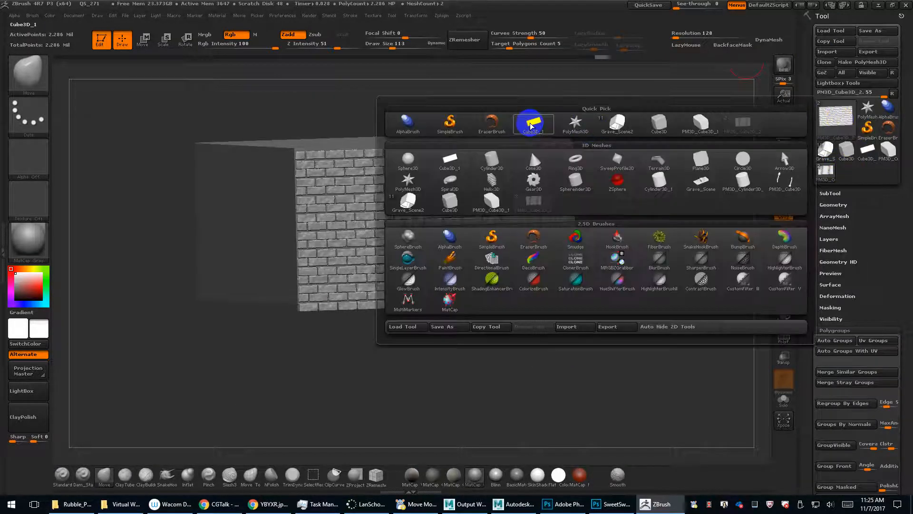
pyautogui.click(504, 159)
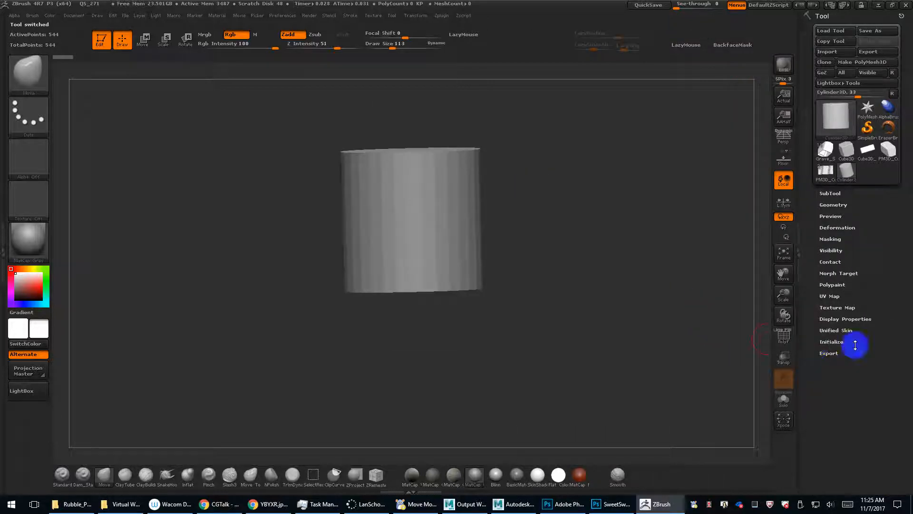
# Set the cylinder's initial X Size and Y Size to 30 and convert it to a PolyMesh3D.
pyautogui.click(830, 342)
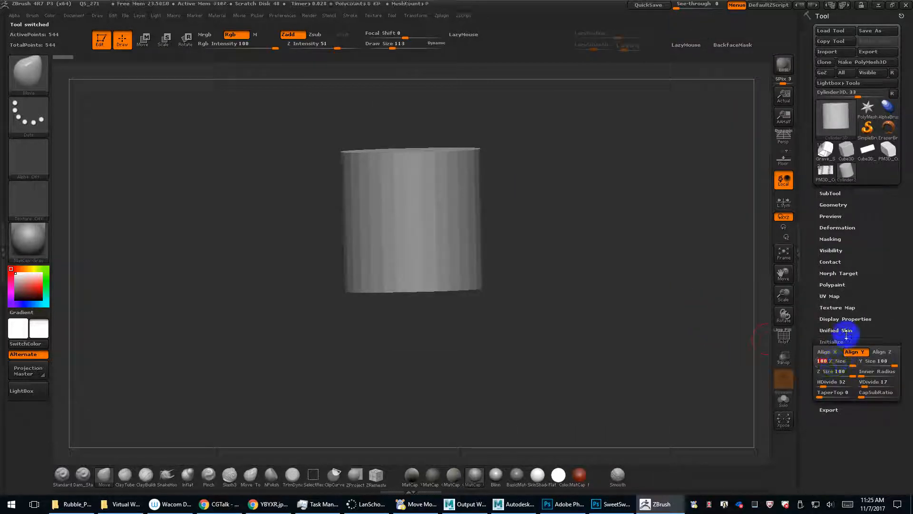
pyautogui.write('30')
pyautogui.press('Tab')
pyautogui.write('30')
pyautogui.press('Return')
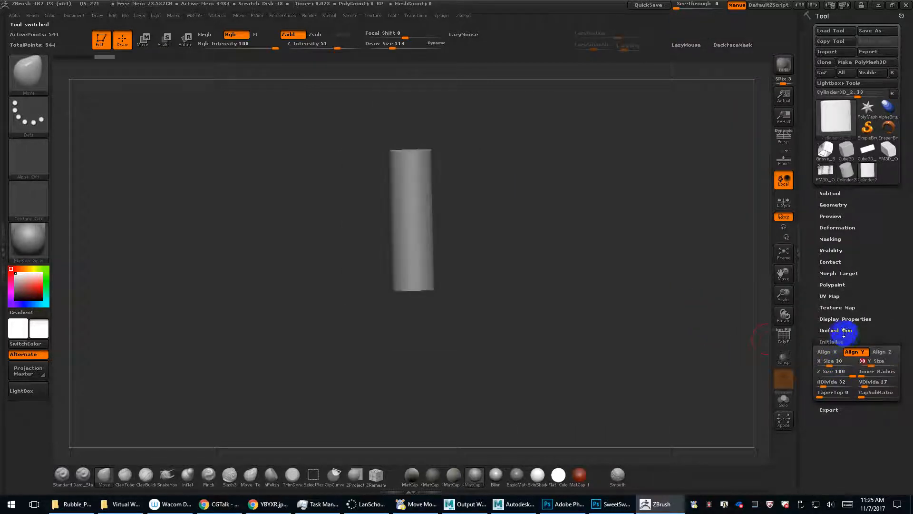
pyautogui.click(856, 61)
# Subdivide the cylinder polymesh four times so its end edges round off.
pyautogui.moveTo(618, 177)
pyautogui.mouseDown()
pyautogui.moveTo(610, 197)
pyautogui.moveTo(573, 188)
pyautogui.moveTo(575, 260)
pyautogui.moveTo(566, 199)
pyautogui.moveTo(579, 255)
pyautogui.moveTo(592, 261)
pyautogui.moveTo(593, 242)
pyautogui.mouseUp()
pyautogui.hotkey('shift', 'f')
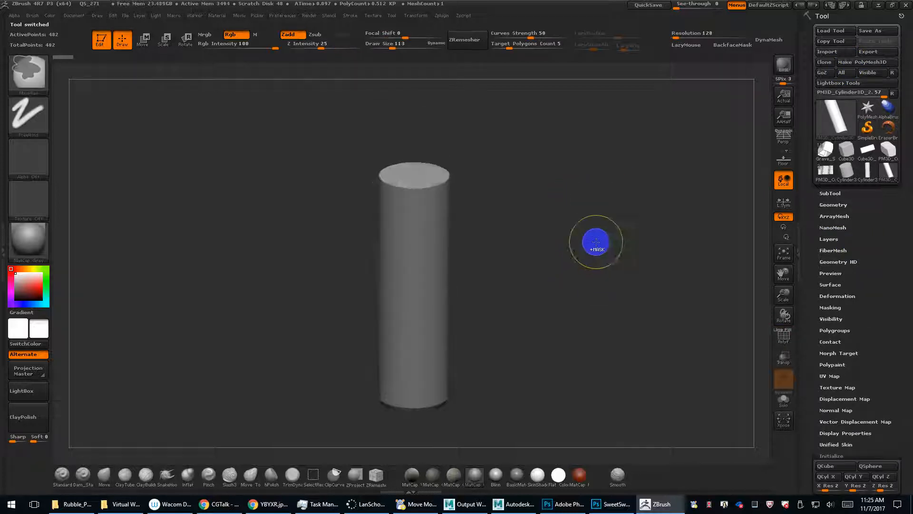
pyautogui.hotkey('ctrl', 'd')
pyautogui.hotkey('ctrl', 'd')
pyautogui.hotkey('ctrl', 'd')
pyautogui.hotkey('ctrl', 'd')
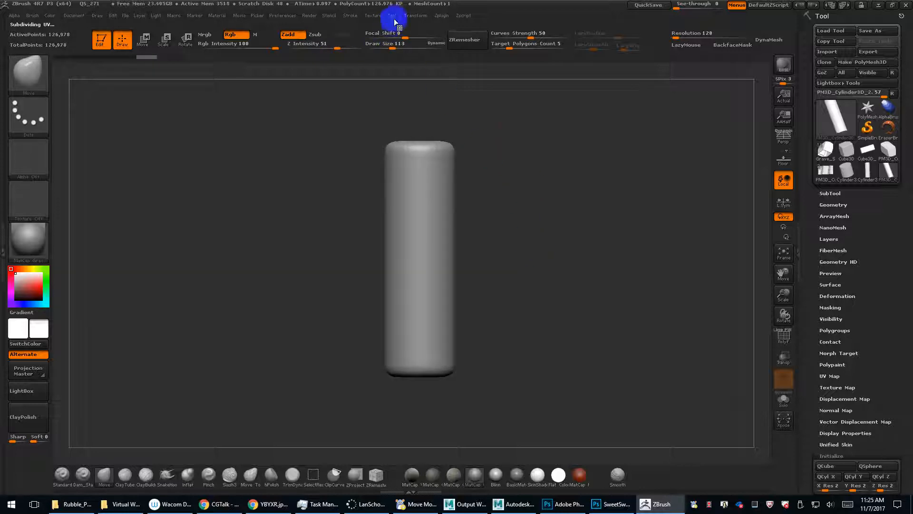
# Activate radial symmetry around the cylinder's Y axis and try it with a Move brush stroke.
pyautogui.click(418, 17)
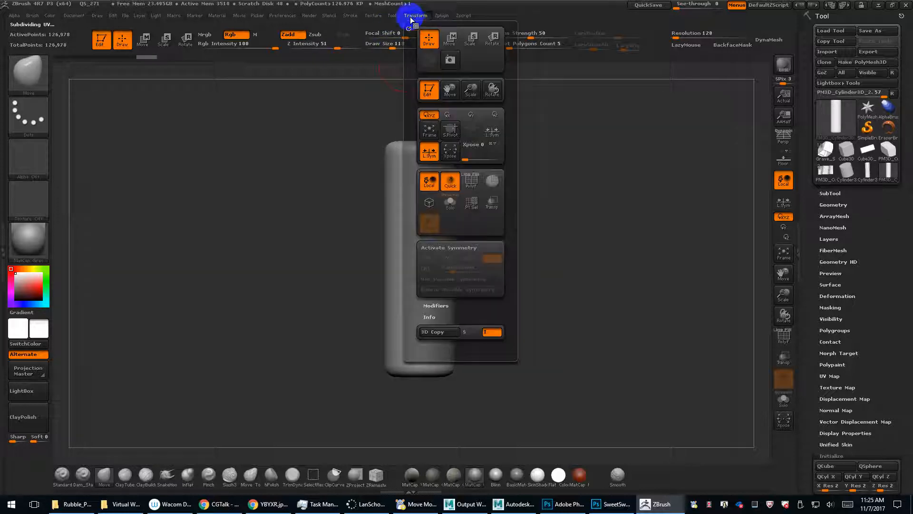
pyautogui.click(443, 248)
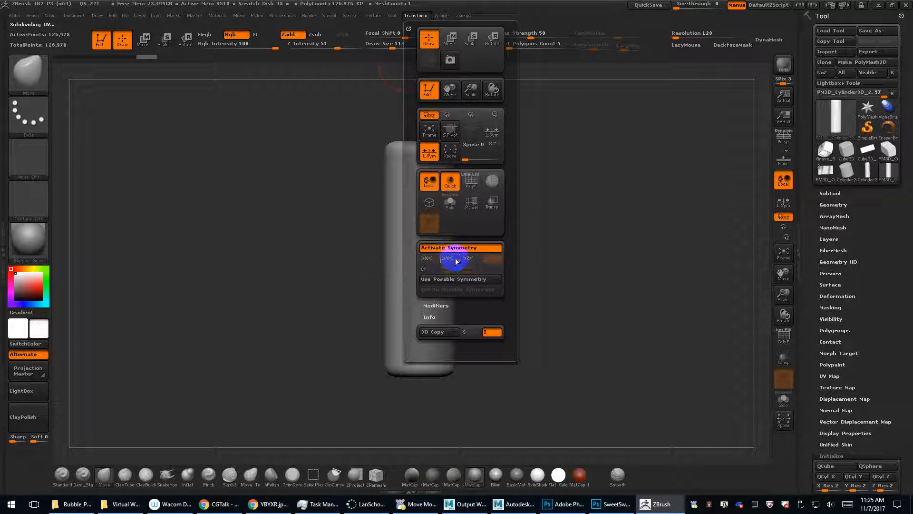
pyautogui.click(426, 269)
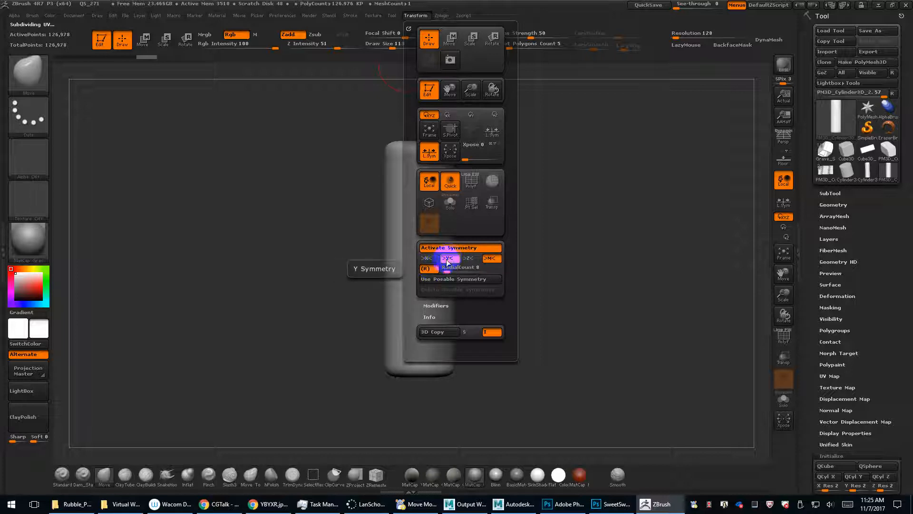
pyautogui.moveTo(387, 291); pyautogui.dragTo(384, 230)
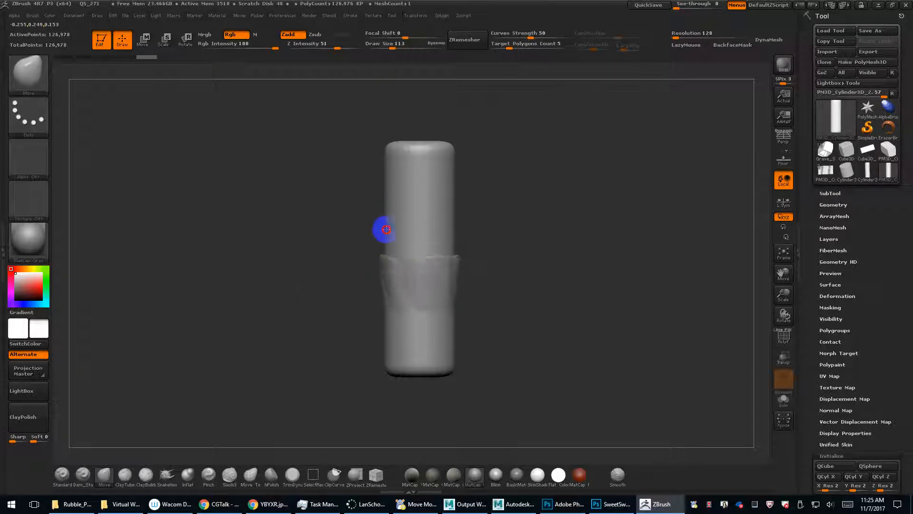
pyautogui.hotkey('ctrl', 'z')
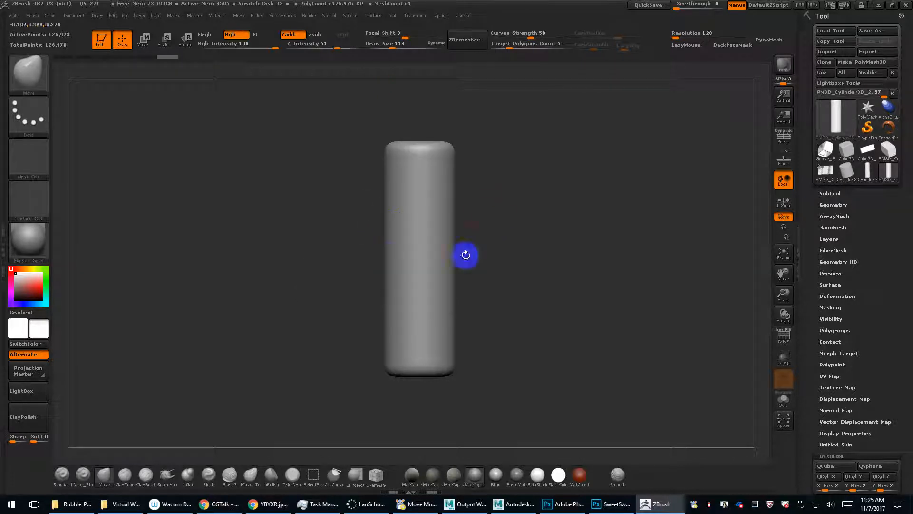
# Try painting a thin mask band straight across the cylinder near its upper end.
pyautogui.click(124, 475)
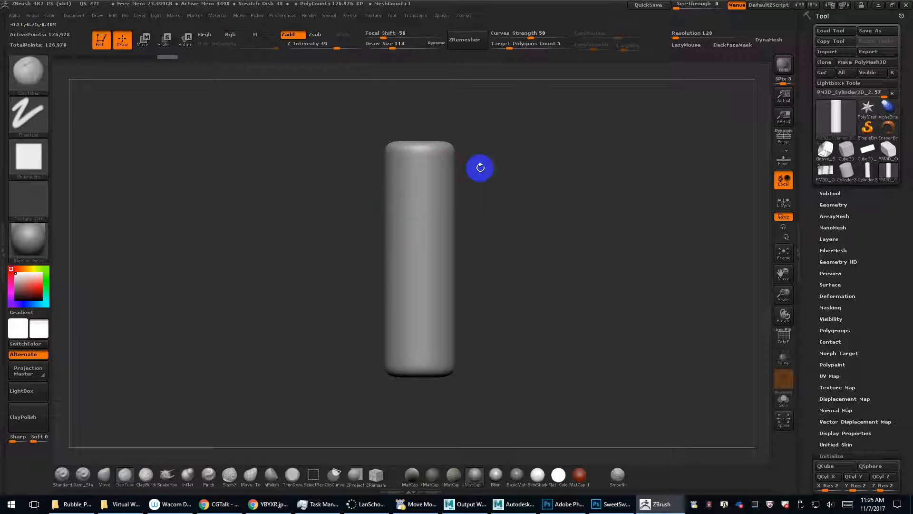
pyautogui.press('ctrl')
pyautogui.keyDown('ctrl'); pyautogui.moveTo(476, 169); pyautogui.dragTo(327, 173); pyautogui.keyUp('ctrl')
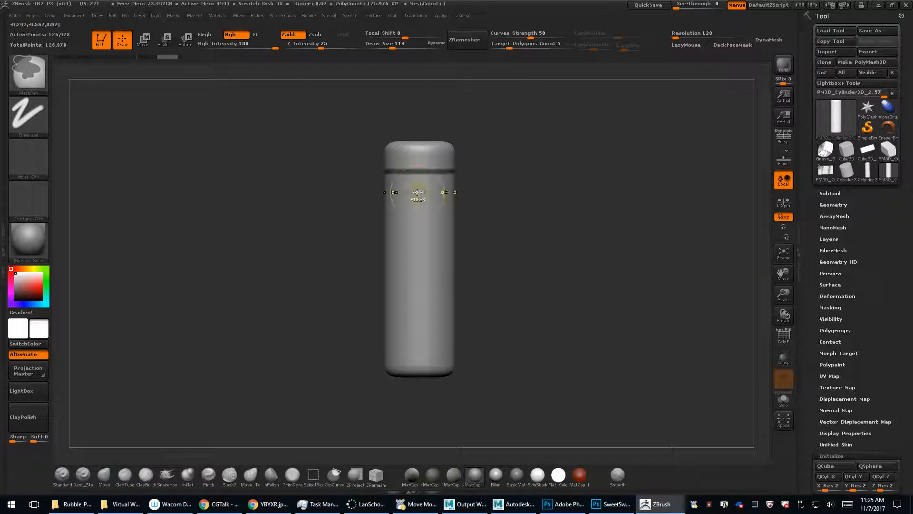
# Set the masking brush to the DragRect stroke with the ring-shaped Alpha 05 for masking the cylinder's upper part.
pyautogui.click(27, 116)
pyautogui.click(122, 120)
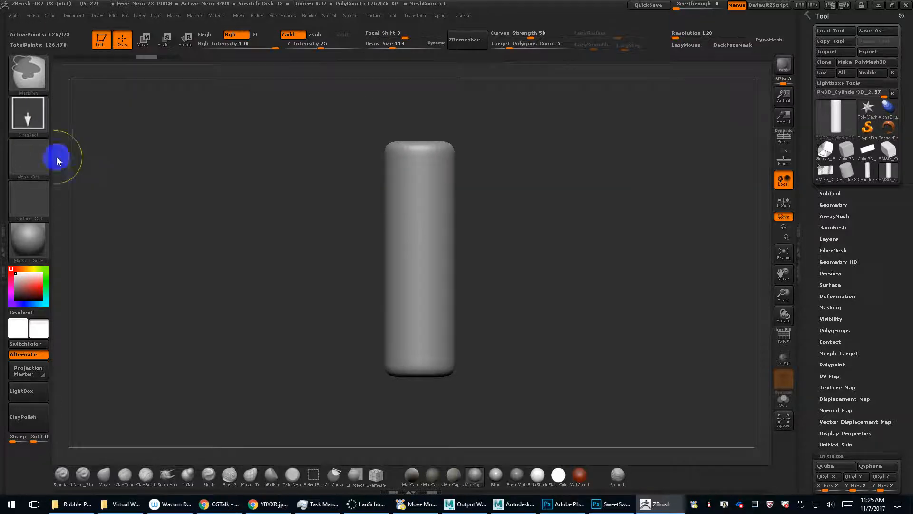
pyautogui.click(47, 157)
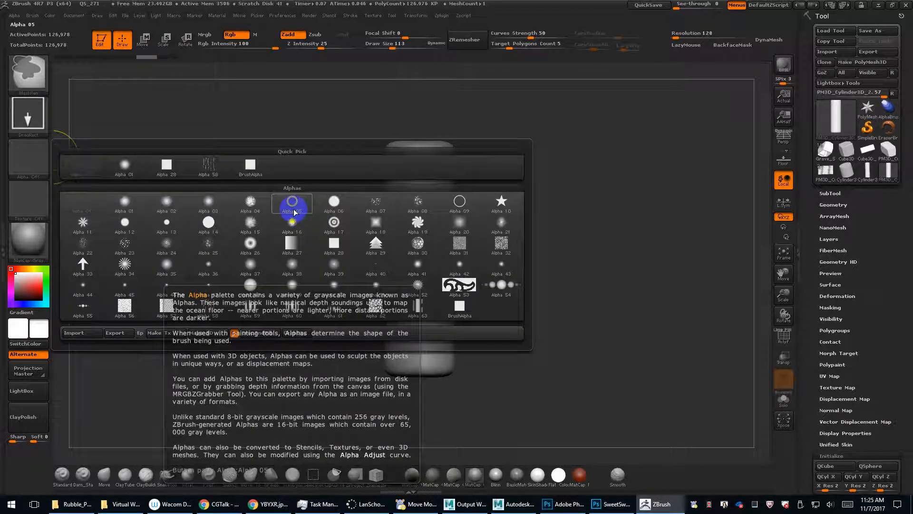
pyautogui.click(294, 212)
pyautogui.keyDown('alt'); pyautogui.moveTo(520, 210); pyautogui.dragTo(520, 317); pyautogui.keyUp('alt')
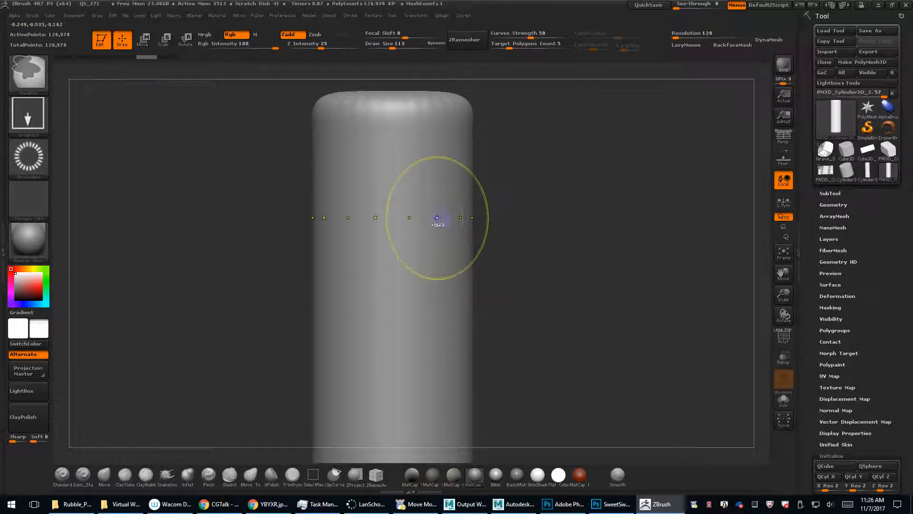
# Subdivide the cylinder further and, with draw size 45, create an inverted mask of rings around its upper part.
pyautogui.hotkey('ctrl', 'd')
pyautogui.press('s')
pyautogui.moveTo(404, 190); pyautogui.dragTo(394, 190)
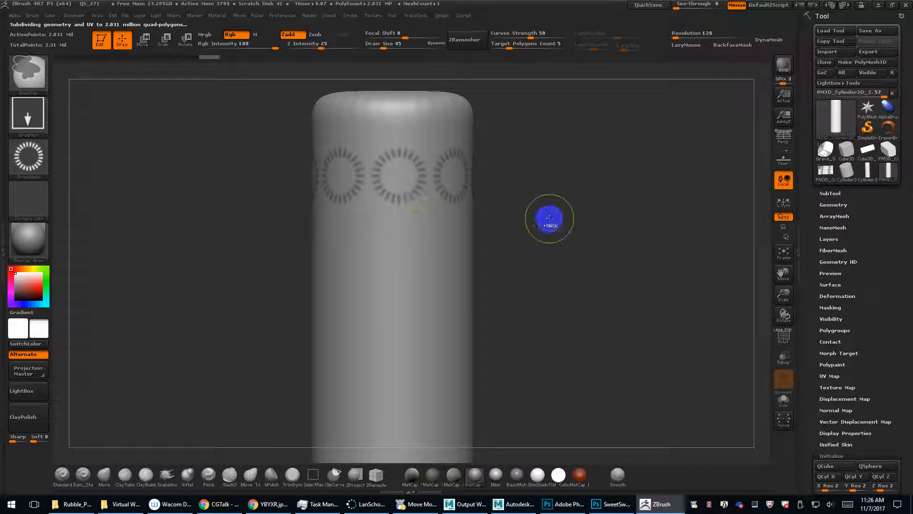
pyautogui.keyDown('ctrl'); pyautogui.click(552, 218); pyautogui.keyUp('ctrl')
# Inflate the unmasked ring pattern by 25 with the Inflate deformation and clear the mask.
pyautogui.press('b')
pyautogui.press('c')
pyautogui.press('t')
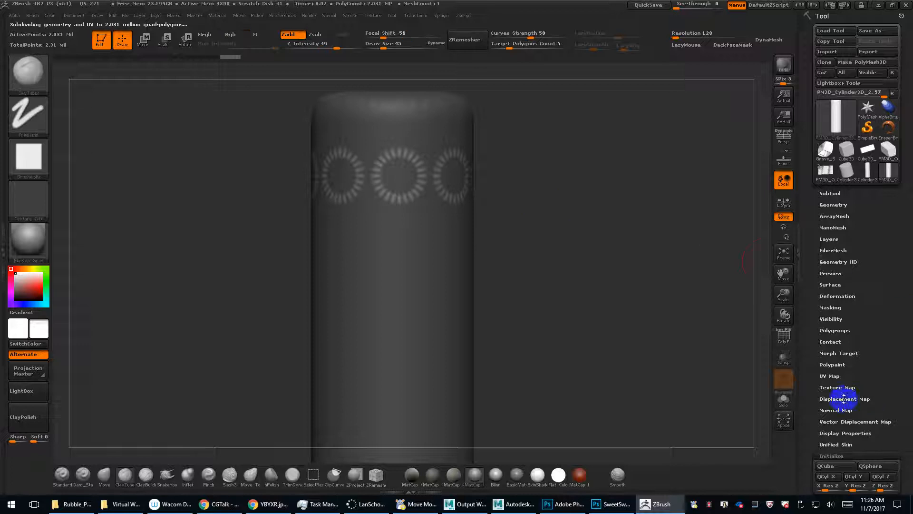
pyautogui.moveTo(816, 412); pyautogui.dragTo(827, 239)
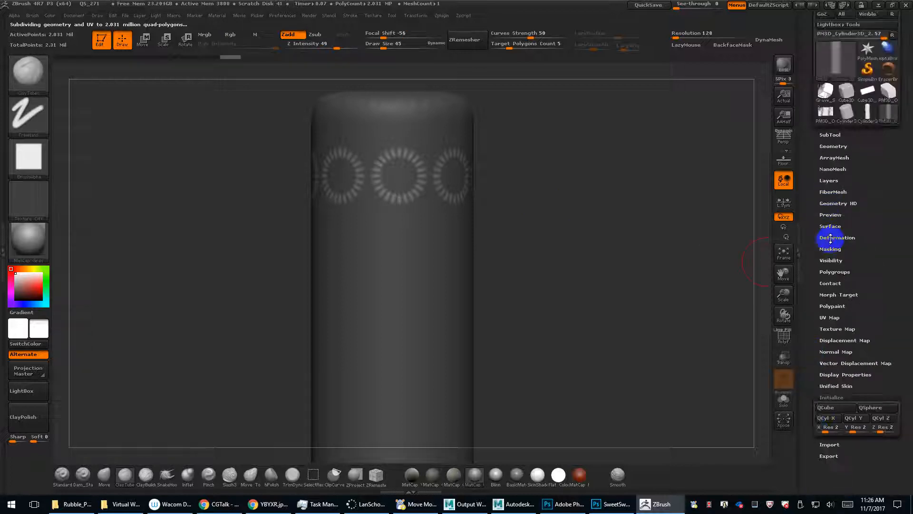
pyautogui.click(830, 237)
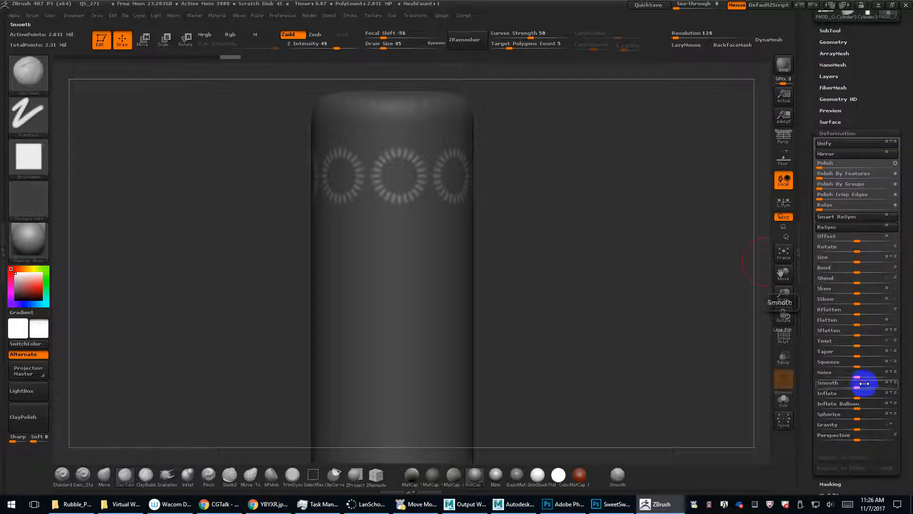
pyautogui.moveTo(861, 394); pyautogui.dragTo(868, 396)
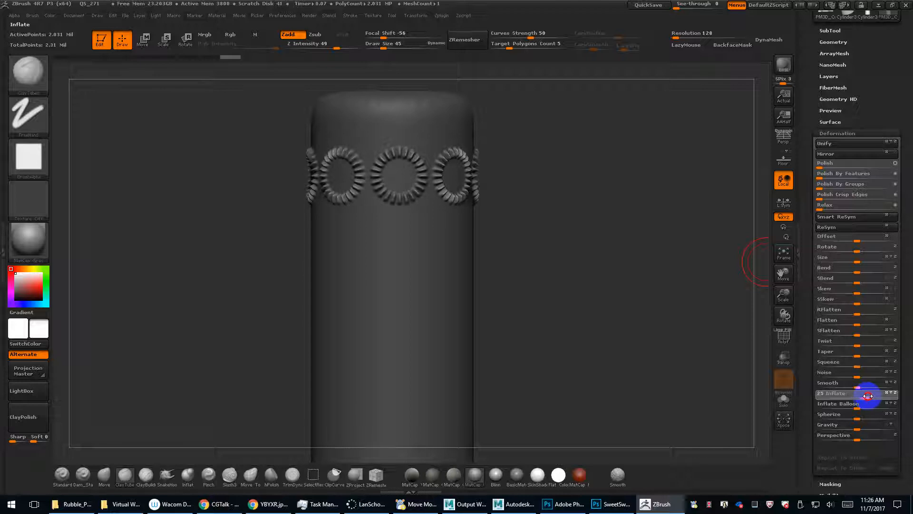
pyautogui.moveTo(634, 235)
pyautogui.keyDown('ctrl'); pyautogui.mouseDown()
pyautogui.moveTo(612, 289)
pyautogui.moveTo(589, 257)
pyautogui.moveTo(586, 293)
pyautogui.moveTo(603, 279)
pyautogui.mouseUp(); pyautogui.keyUp('ctrl')
# Choose the Cones_2 mesh of the IMM ModelKit brush and delete the cylinder's lower subdivision levels.
pyautogui.press('b')
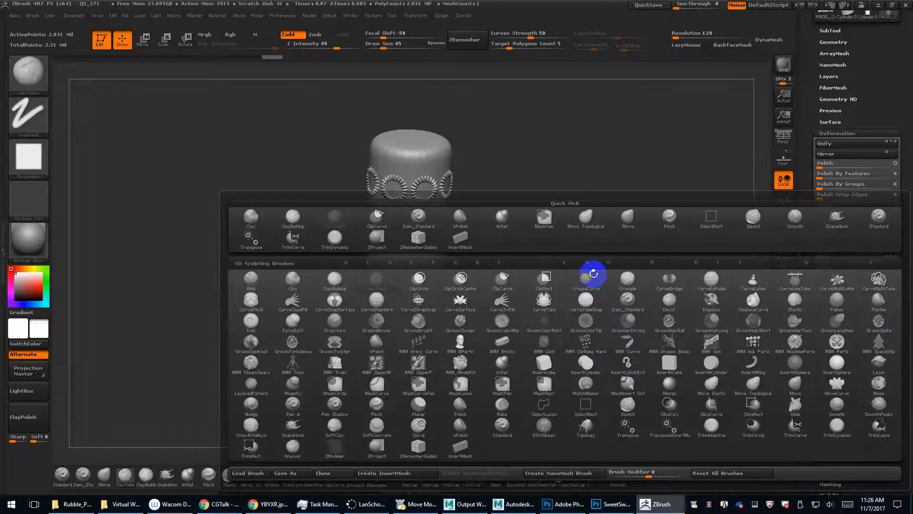
pyautogui.press('i')
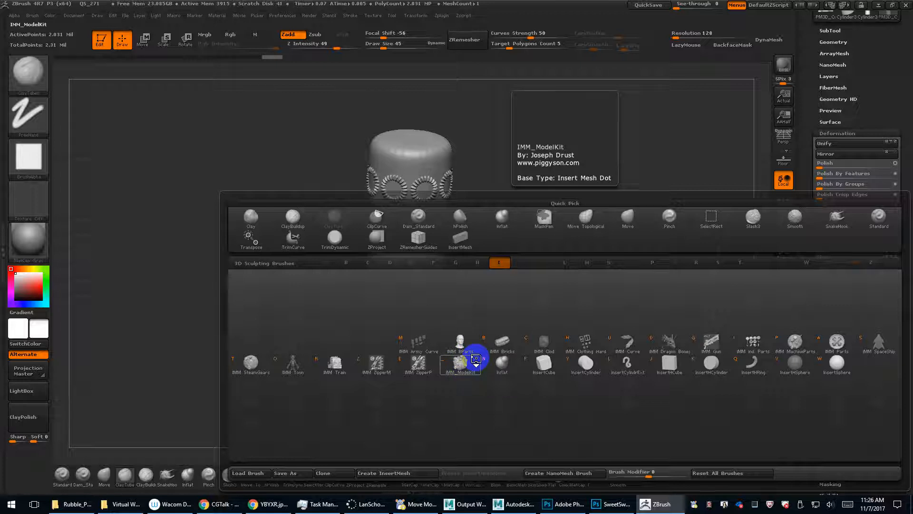
pyautogui.click(483, 337)
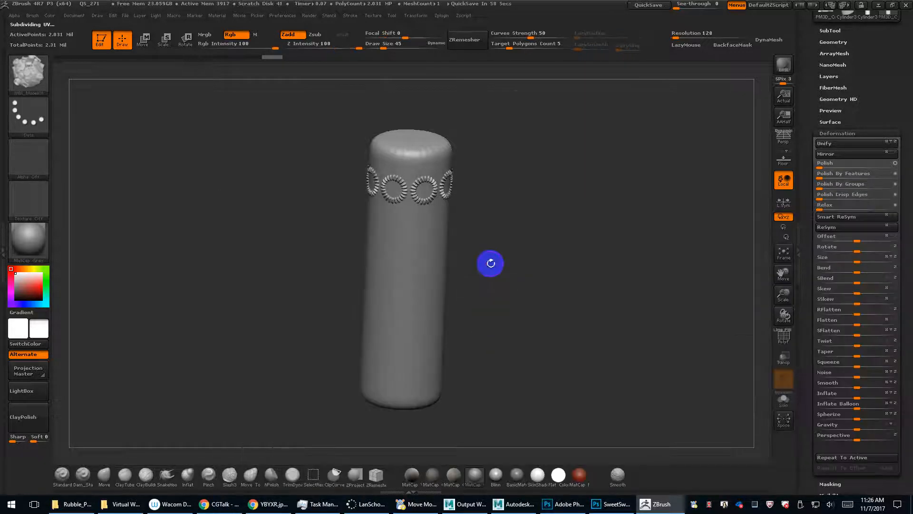
pyautogui.click(833, 42)
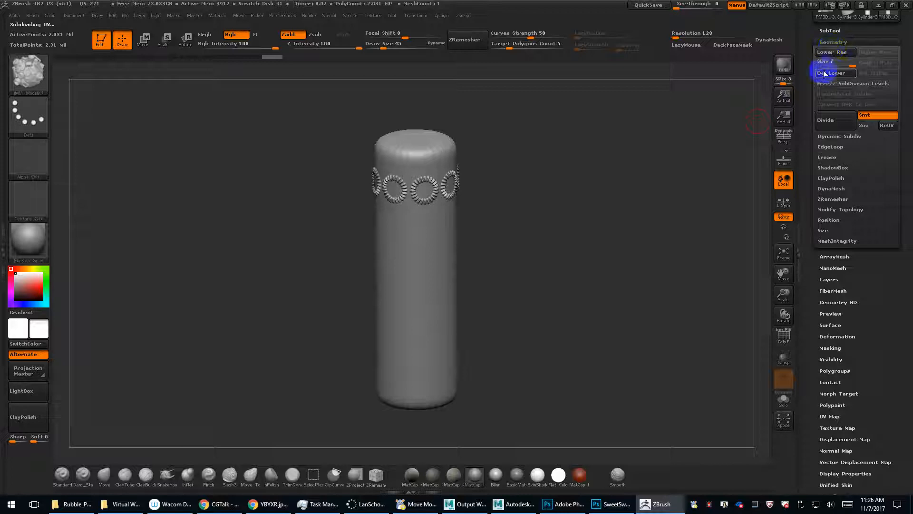
pyautogui.click(849, 74)
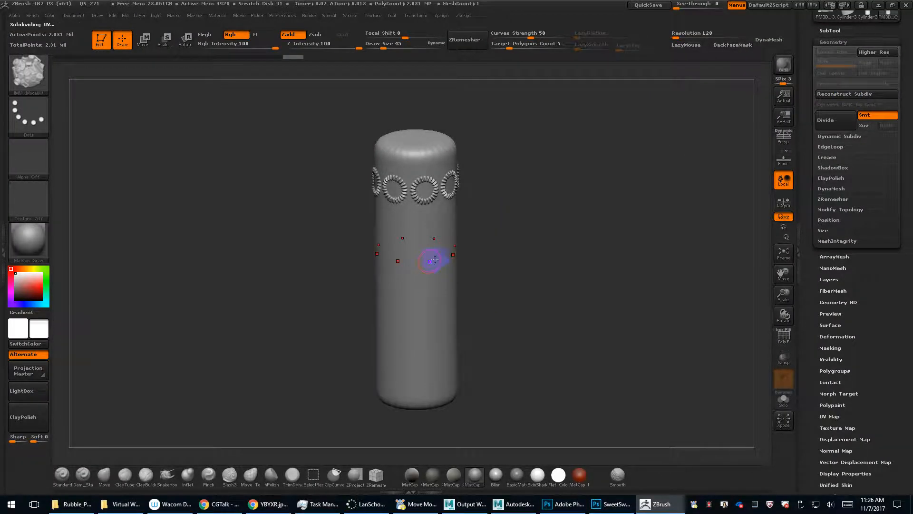
pyautogui.press('m')
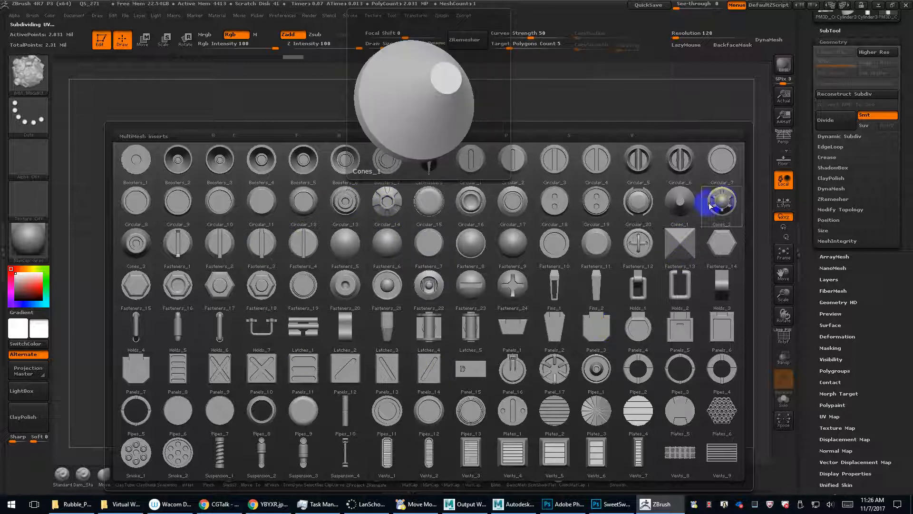
pyautogui.click(724, 200)
# Try inserting the Cones_2 mesh around the cylinder near its lower end with the existing radial count.
pyautogui.moveTo(526, 263)
pyautogui.keyDown('alt'); pyautogui.mouseDown()
pyautogui.moveTo(526, 308)
pyautogui.moveTo(585, 233)
pyautogui.moveTo(564, 295)
pyautogui.moveTo(580, 312)
pyautogui.mouseUp(); pyautogui.keyUp('alt')
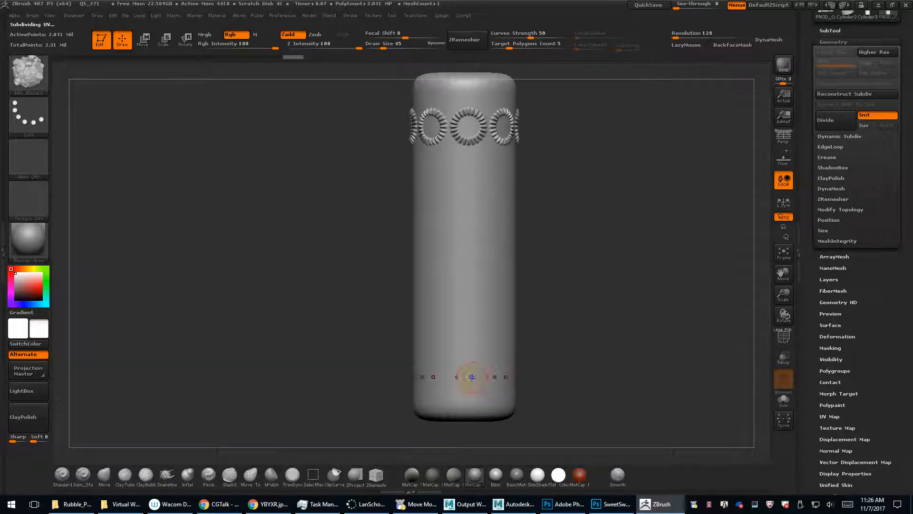
pyautogui.moveTo(471, 386); pyautogui.dragTo(481, 394)
pyautogui.moveTo(576, 344); pyautogui.dragTo(528, 357)
pyautogui.hotkey('ctrl', 'z')
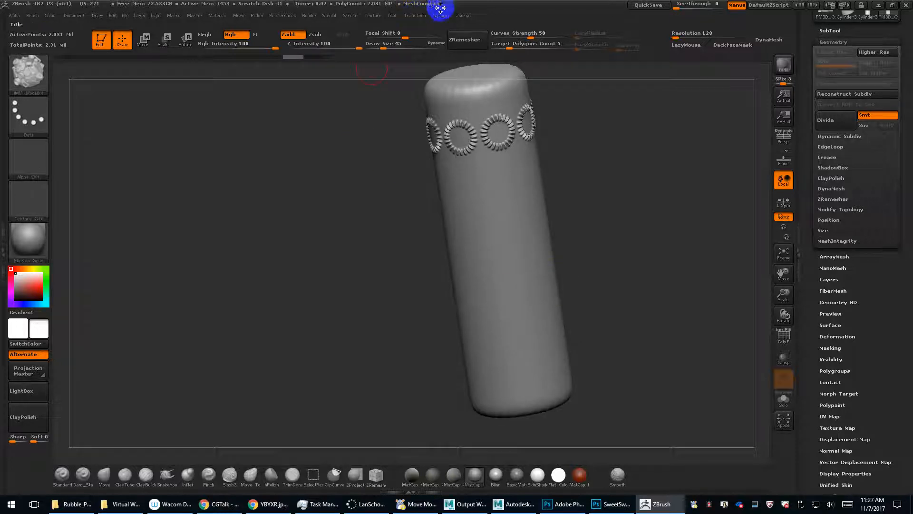
# Set the radial symmetry count to 24 and insert a ring of Cones_2 meshes around the cylinder's lower part.
pyautogui.click(413, 15)
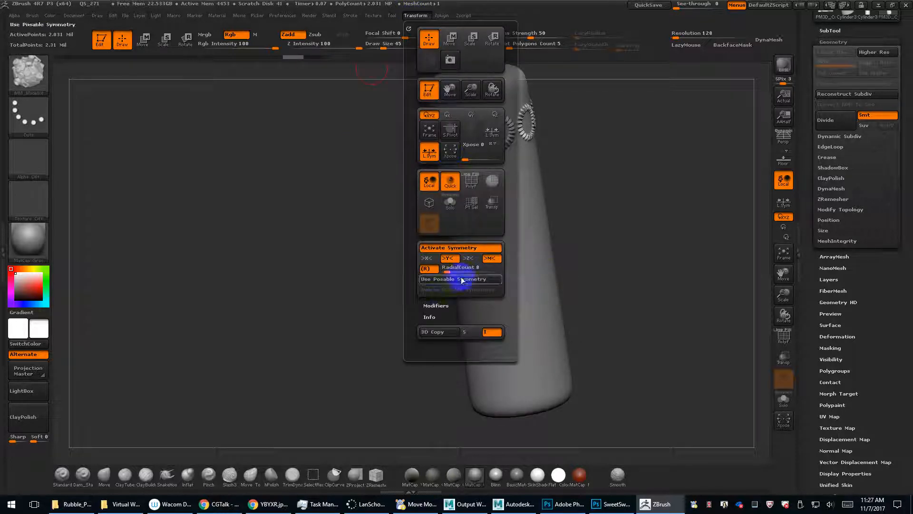
pyautogui.press('Return')
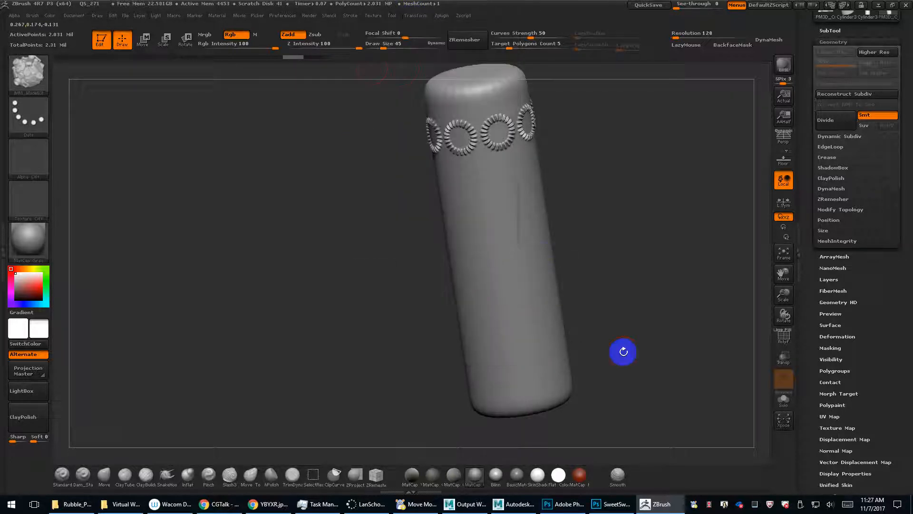
pyautogui.keyDown('shift'); pyautogui.moveTo(604, 375); pyautogui.dragTo(559, 314); pyautogui.keyUp('shift')
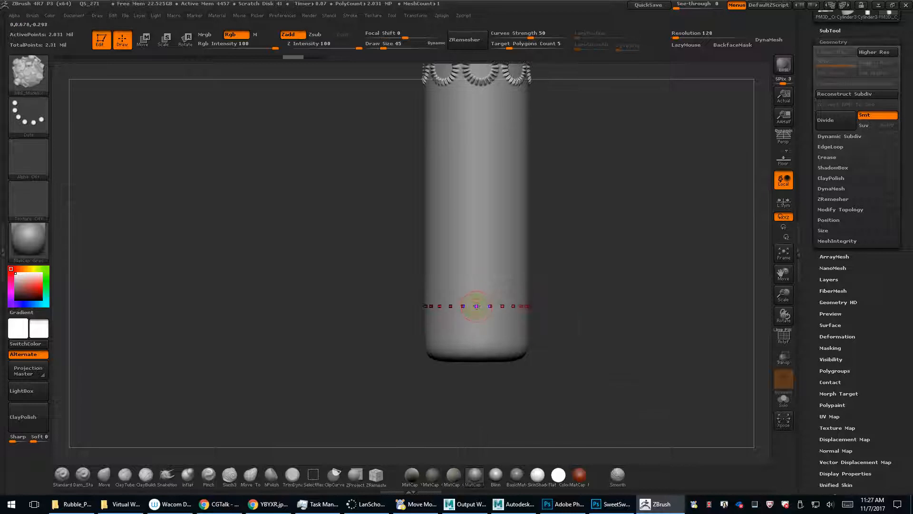
pyautogui.moveTo(478, 309); pyautogui.dragTo(479, 311)
pyautogui.moveTo(596, 304); pyautogui.dragTo(617, 362)
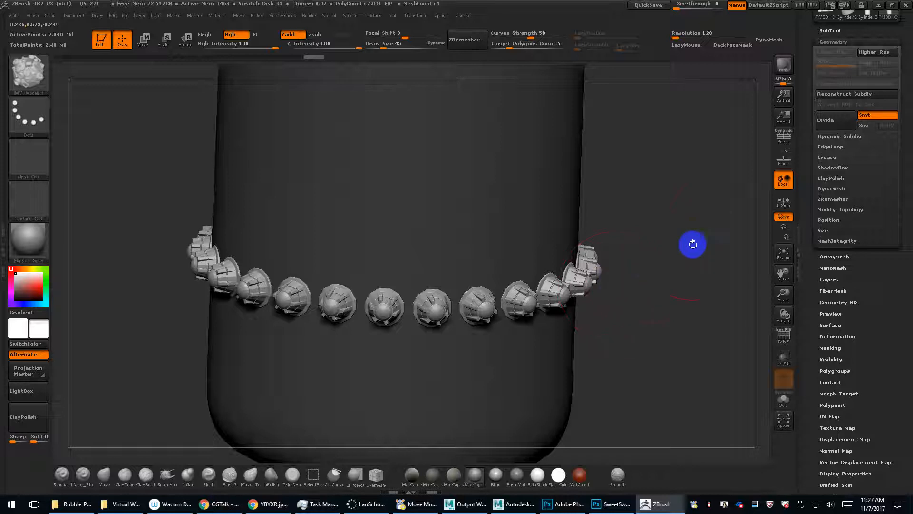
# Try merging the ring of cones into the cylinder with DynaMesh at resolution 128.
pyautogui.click(832, 31)
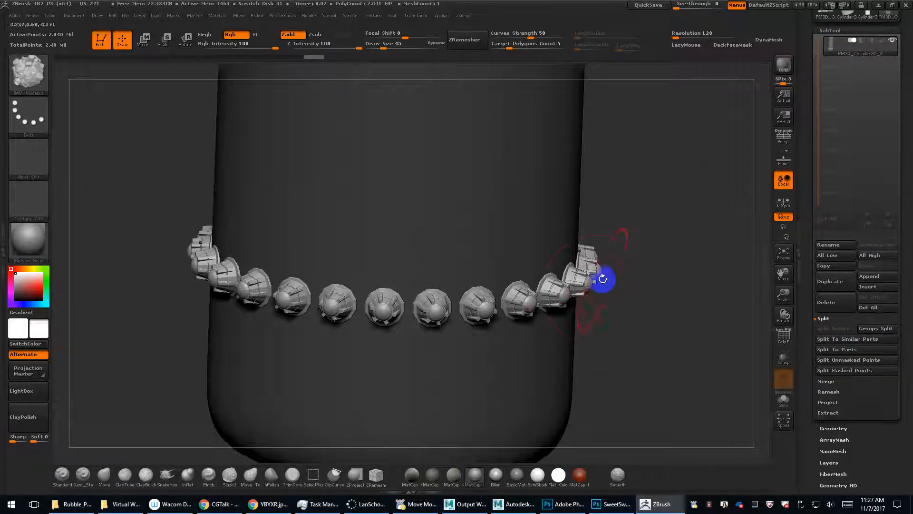
pyautogui.click(773, 40)
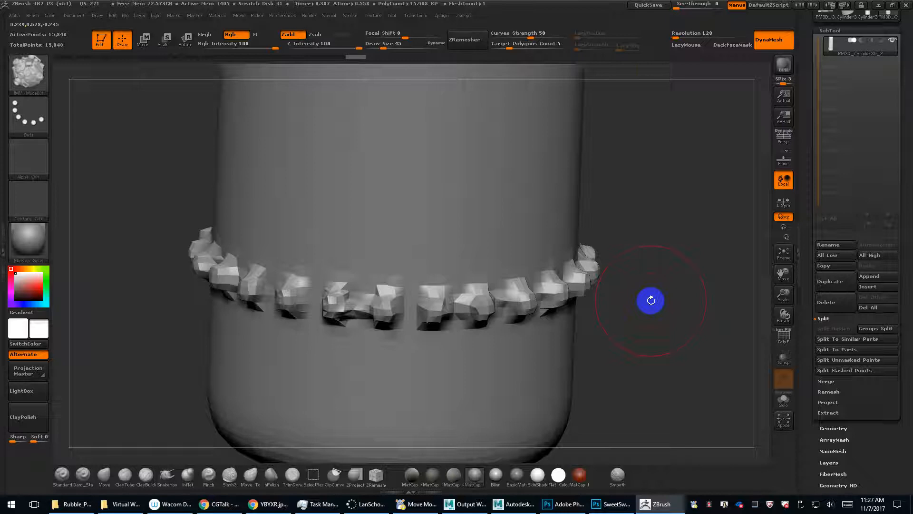
pyautogui.hotkey('ctrl', 'z')
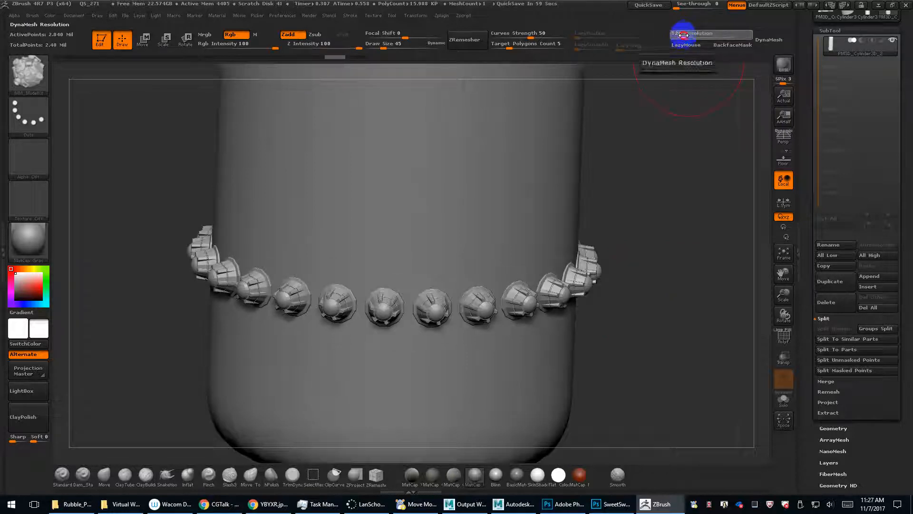
# Try a DynaMesh merge of the cones and cylinder at resolution 1280, inspect the cones up close, and undo it.
pyautogui.moveTo(684, 35); pyautogui.dragTo(695, 35)
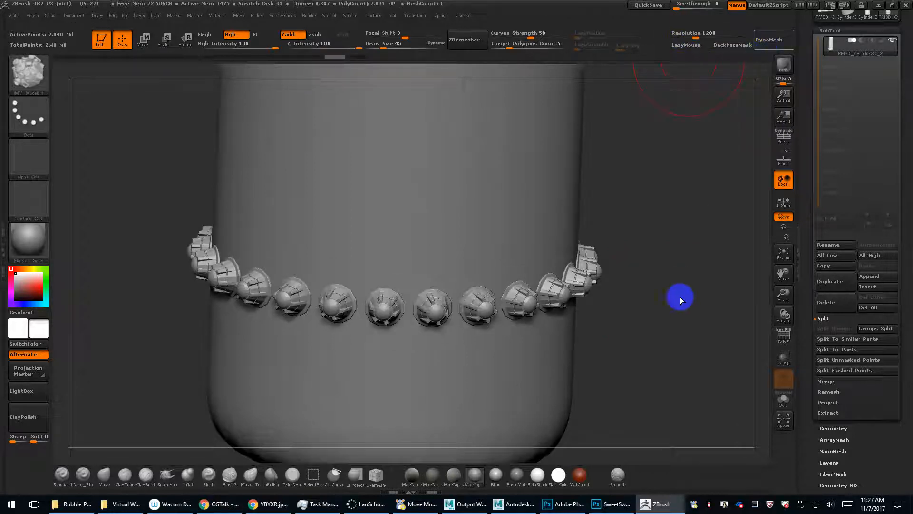
pyautogui.click(766, 42)
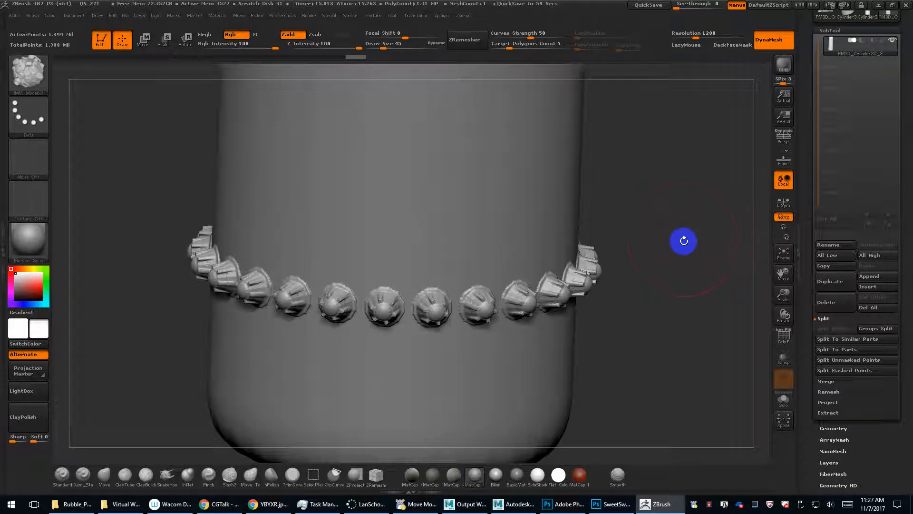
pyautogui.keyDown('alt'); pyautogui.moveTo(684, 240); pyautogui.dragTo(703, 331); pyautogui.keyUp('alt')
pyautogui.hotkey('shift', 'f')
pyautogui.hotkey('shift', 'f')
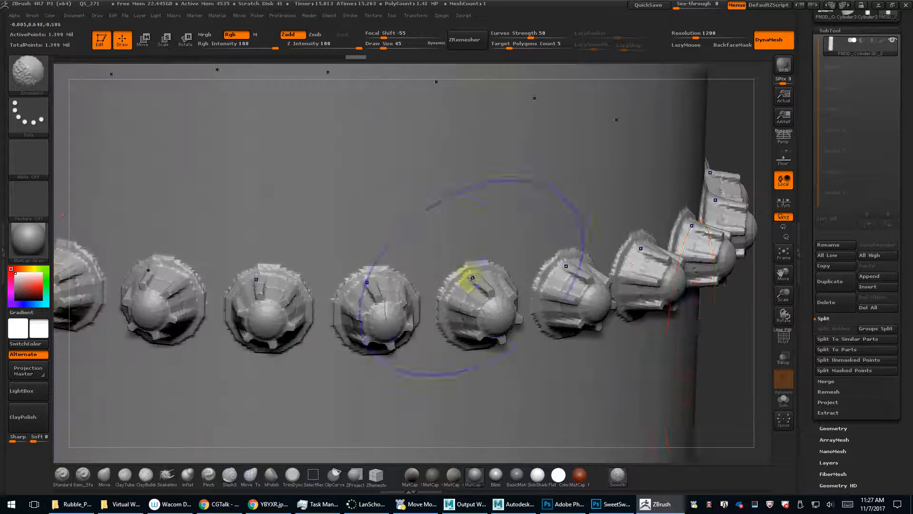
pyautogui.press('f')
pyautogui.moveTo(622, 311); pyautogui.dragTo(658, 326)
pyautogui.hotkey('ctrl', 'z')
pyautogui.hotkey('ctrl', 'z')
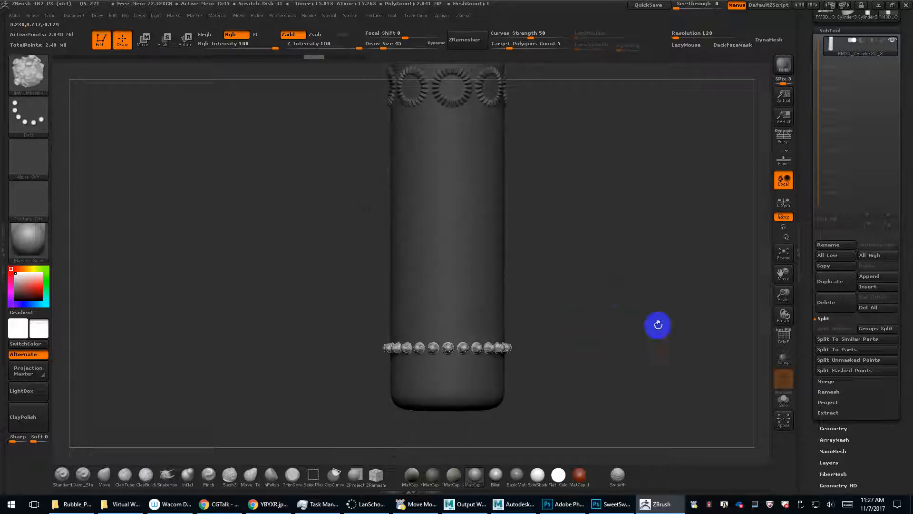
# Split the unmasked ring of cones from the cylinder into its own subtool.
pyautogui.click(850, 360)
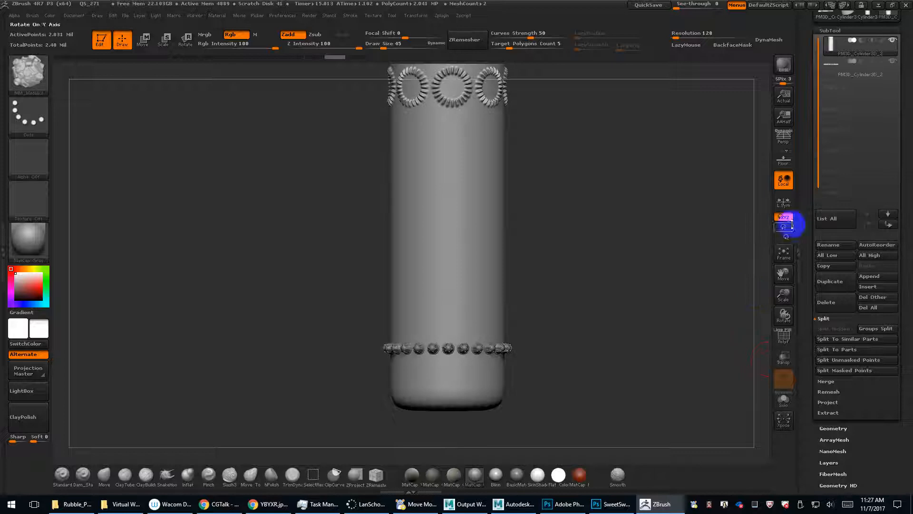
pyautogui.keyDown('alt'); pyautogui.moveTo(605, 306); pyautogui.dragTo(637, 287); pyautogui.keyUp('alt')
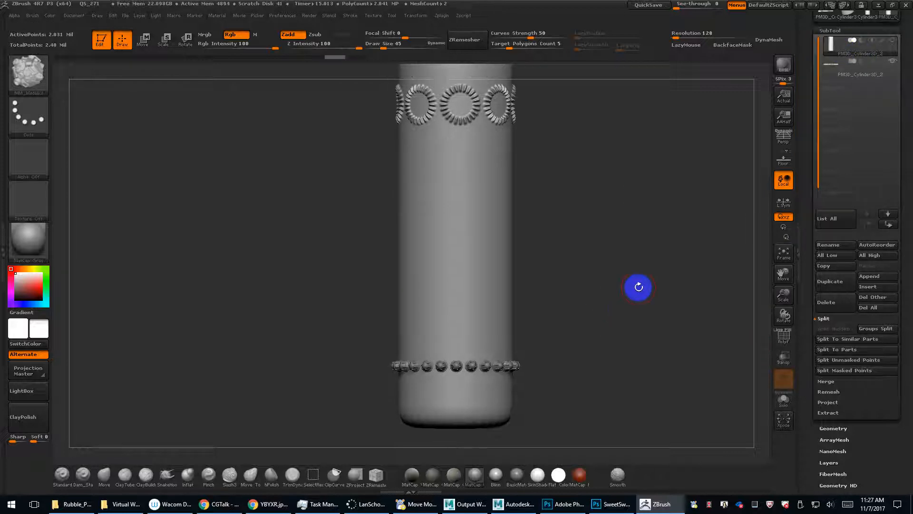
pyautogui.keyDown('alt'); pyautogui.moveTo(138, 169); pyautogui.dragTo(137, 166); pyautogui.keyUp('alt')
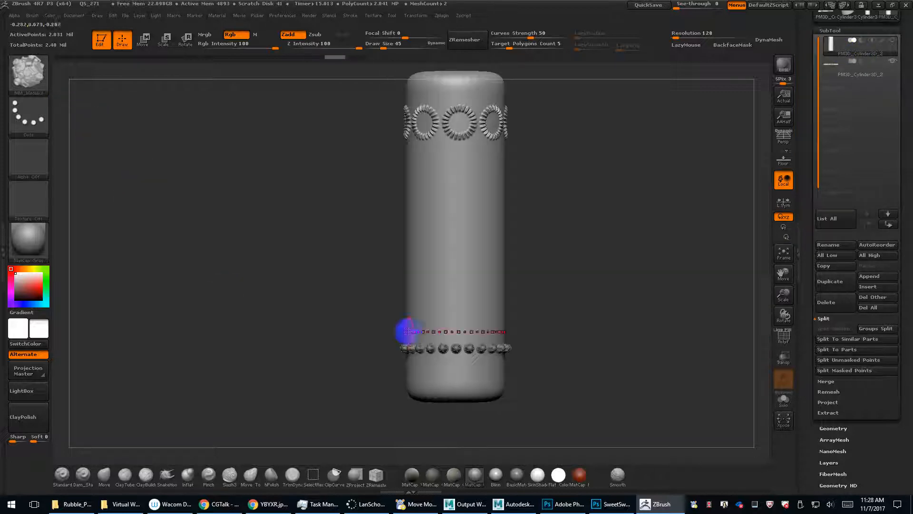
# Try a ClayTubes band and a mask band around the cylinder just below the ring of cones.
pyautogui.click(127, 474)
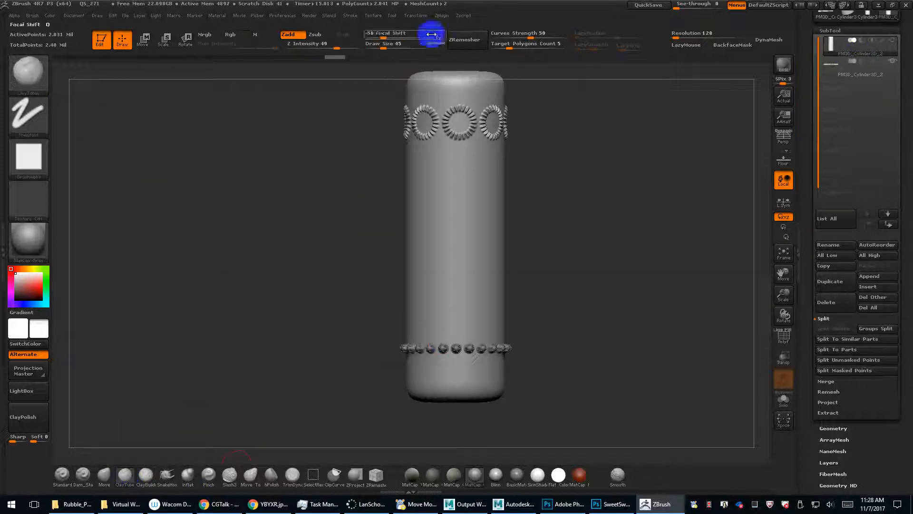
pyautogui.click(413, 15)
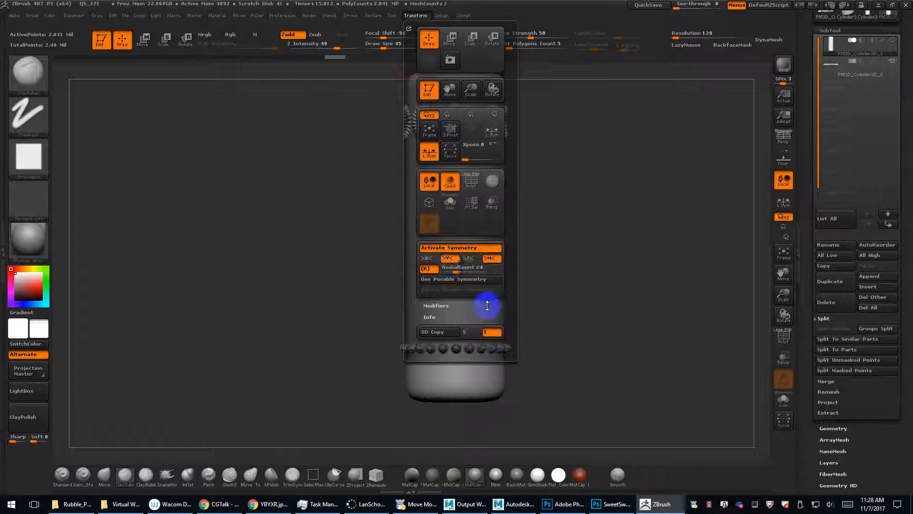
pyautogui.moveTo(468, 370)
pyautogui.mouseDown()
pyautogui.moveTo(407, 369)
pyautogui.moveTo(502, 373)
pyautogui.mouseUp()
pyautogui.moveTo(409, 373); pyautogui.dragTo(504, 373)
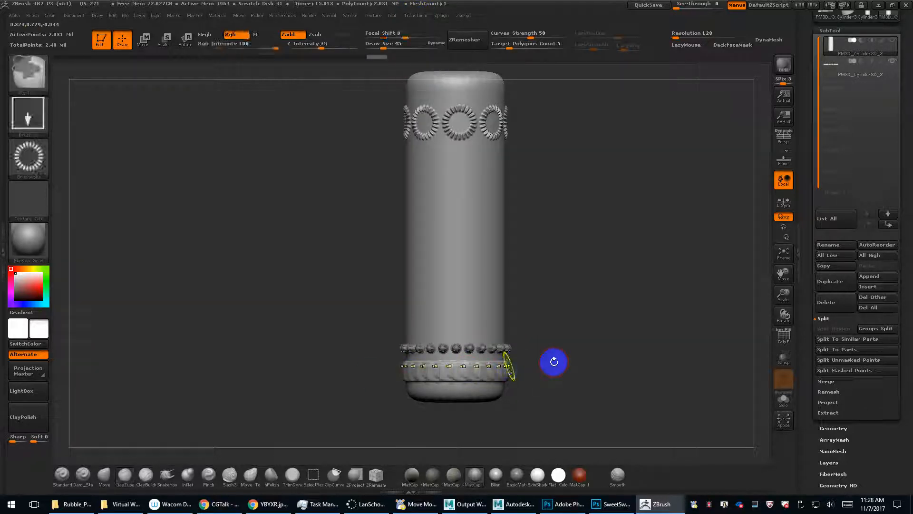
pyautogui.hotkey('ctrl', 'z')
pyautogui.moveTo(571, 348)
pyautogui.keyDown('alt'); pyautogui.mouseDown()
pyautogui.moveTo(580, 293)
pyautogui.moveTo(581, 353)
pyautogui.mouseUp(); pyautogui.keyUp('alt')
pyautogui.hotkey('ctrl', 'z')
pyautogui.moveTo(549, 306)
pyautogui.keyDown('ctrl'); pyautogui.mouseDown()
pyautogui.moveTo(296, 319)
pyautogui.moveTo(310, 314)
pyautogui.mouseUp(); pyautogui.keyUp('ctrl')
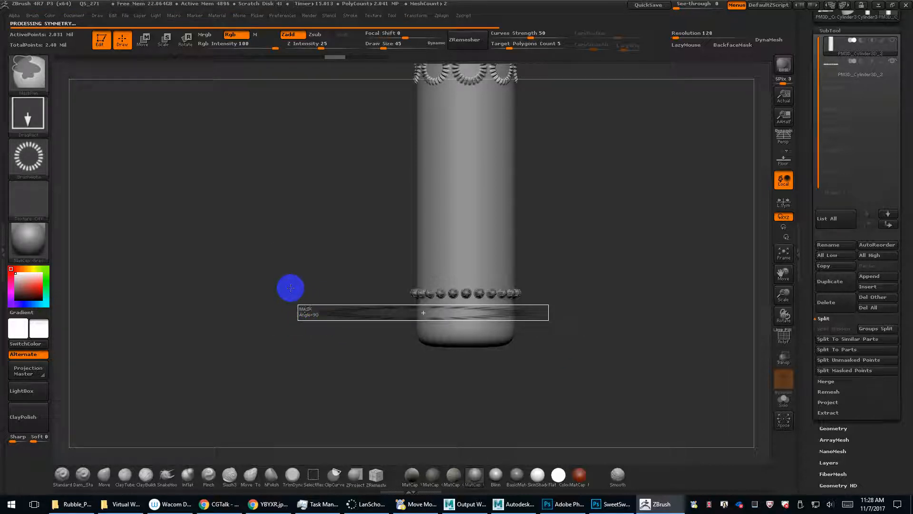
pyautogui.hotkey('ctrl', 'z')
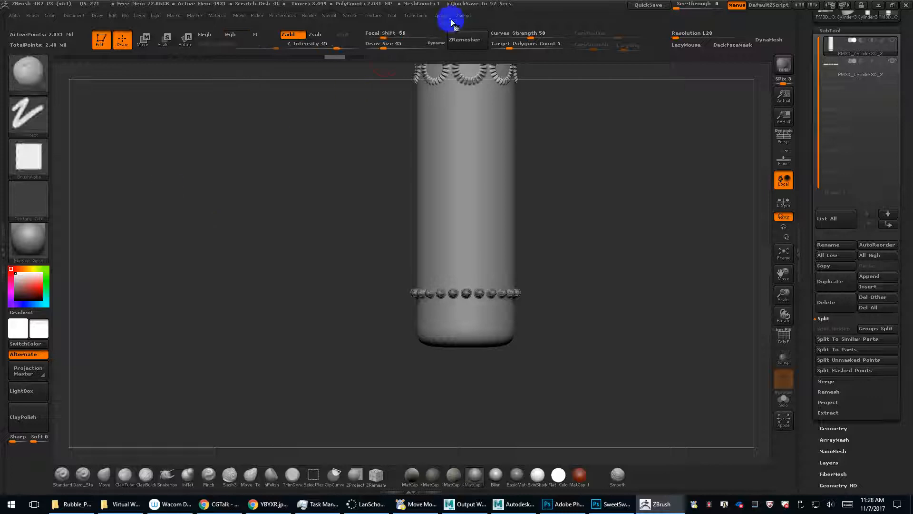
# Check the radial symmetry settings and set the masking brush to the FreeHand stroke with the alpha off.
pyautogui.click(415, 15)
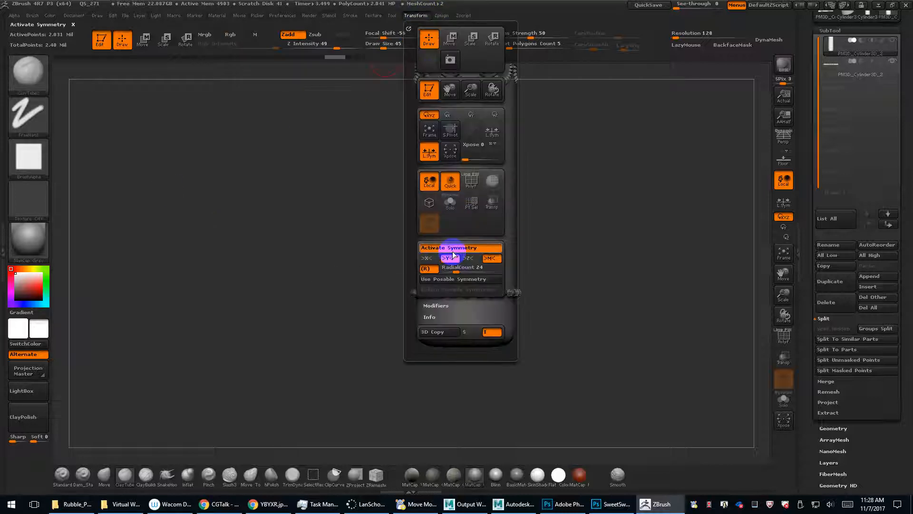
pyautogui.keyDown('ctrl'); pyautogui.click(42, 149); pyautogui.keyUp('ctrl')
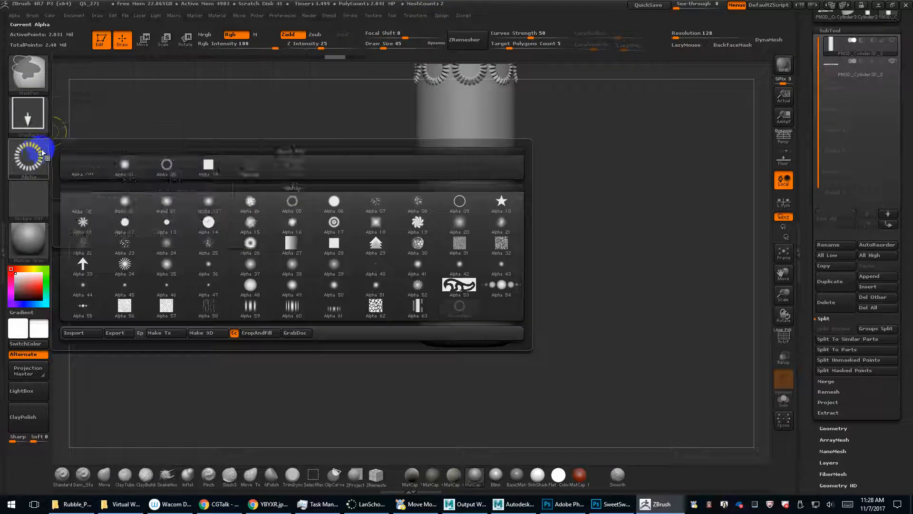
pyautogui.keyDown('ctrl'); pyautogui.click(41, 121); pyautogui.keyUp('ctrl')
pyautogui.keyDown('ctrl'); pyautogui.click(165, 123); pyautogui.keyUp('ctrl')
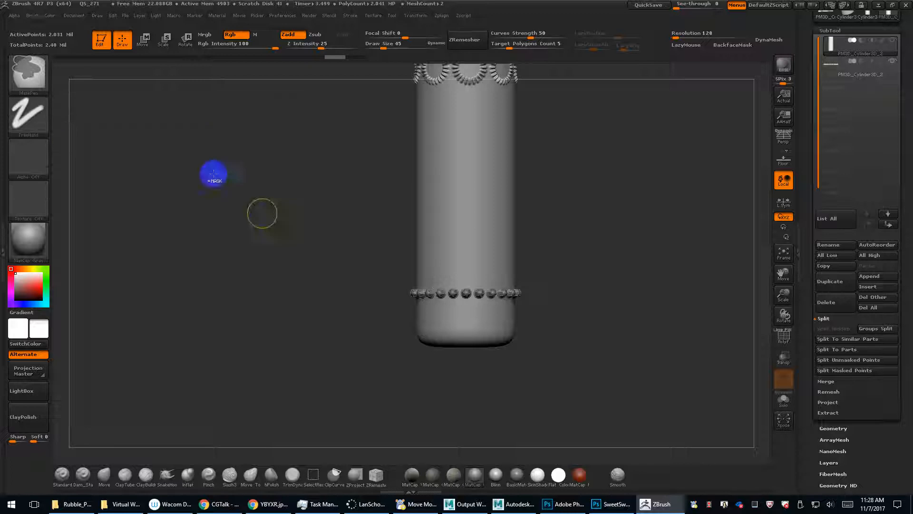
# Mask a thin band around the cylinder just below the ring of cones and invert the mask so only the band stays unmasked.
pyautogui.keyDown('ctrl'); pyautogui.moveTo(530, 307); pyautogui.dragTo(359, 312); pyautogui.keyUp('ctrl')
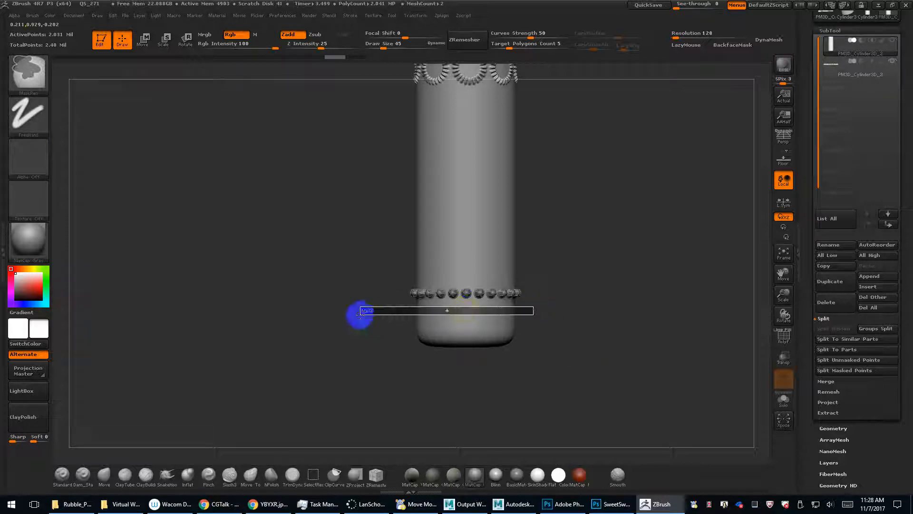
pyautogui.keyDown('ctrl'); pyautogui.click(670, 305); pyautogui.keyUp('ctrl')
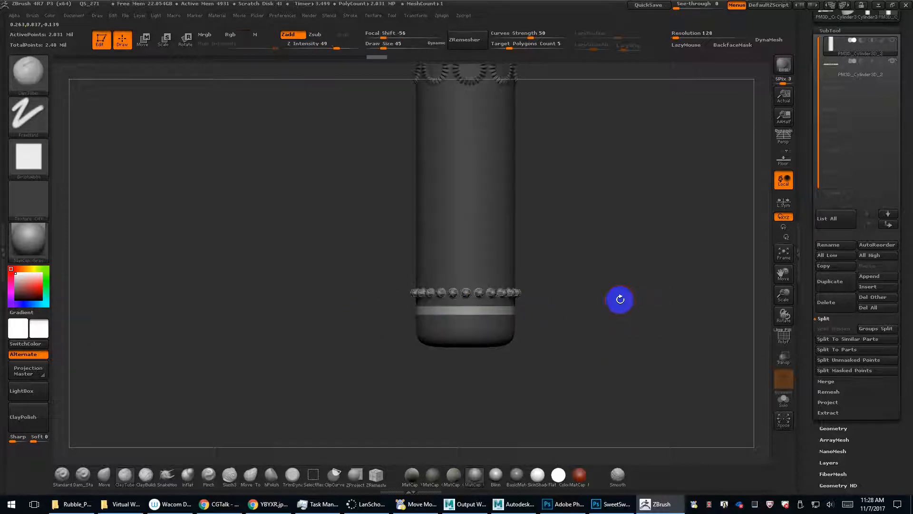
pyautogui.keyDown('alt'); pyautogui.moveTo(620, 299); pyautogui.dragTo(641, 394); pyautogui.keyUp('alt')
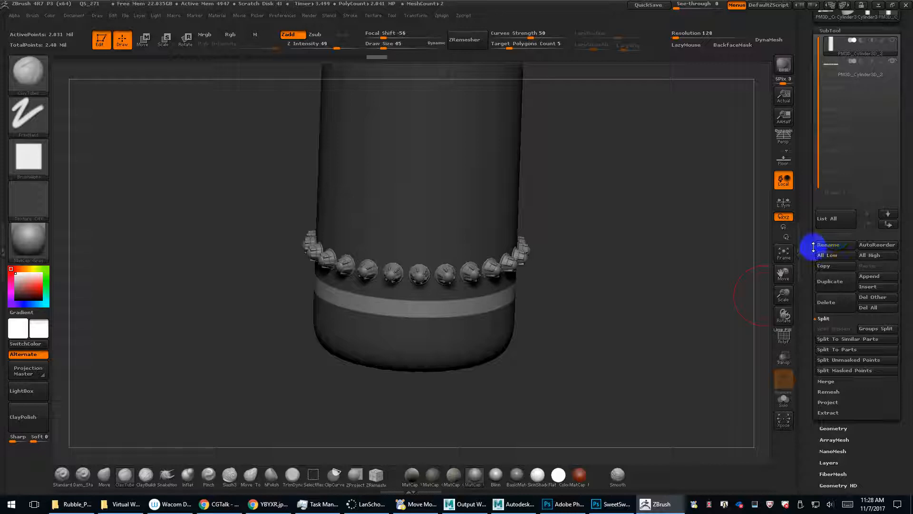
# Enlarge the unmasked band outward into a flat collar with the Size deformation and inspect it around the cylinder.
pyautogui.moveTo(813, 247); pyautogui.dragTo(877, 277)
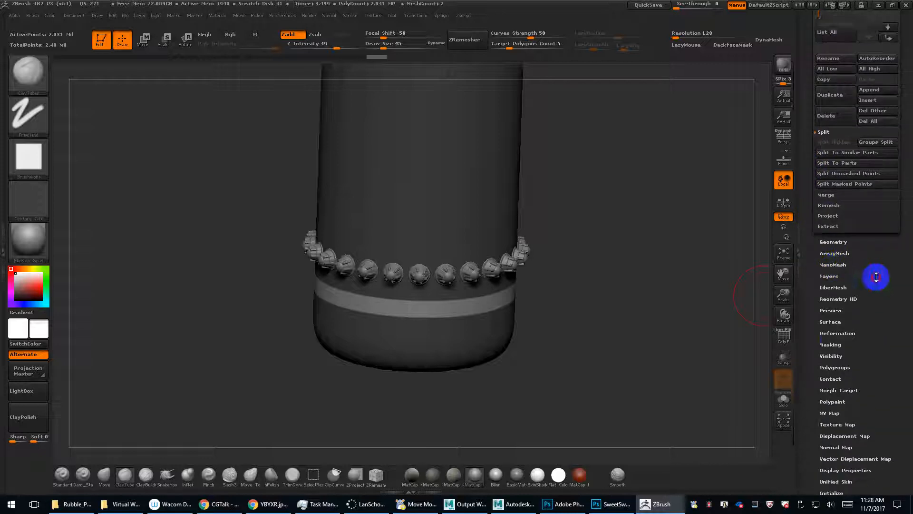
pyautogui.click(837, 328)
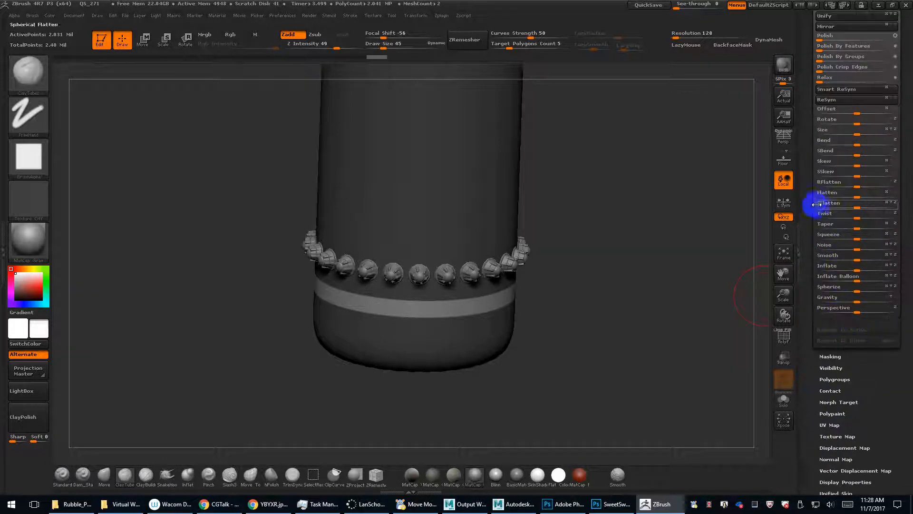
pyautogui.moveTo(816, 205); pyautogui.dragTo(810, 235)
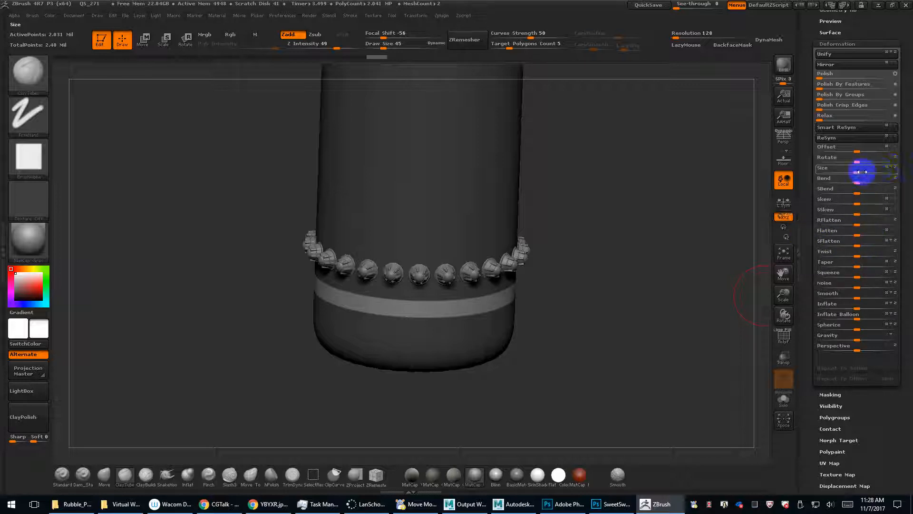
pyautogui.moveTo(857, 172); pyautogui.dragTo(865, 175)
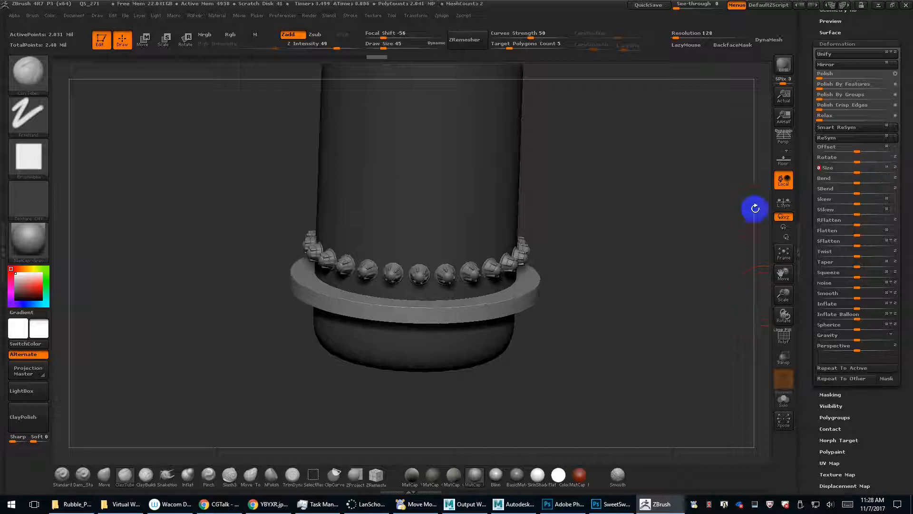
pyautogui.hotkey('shift', 'f')
pyautogui.moveTo(704, 216); pyautogui.dragTo(650, 197)
pyautogui.hotkey('shift', 'f')
pyautogui.moveTo(621, 273); pyautogui.dragTo(650, 262)
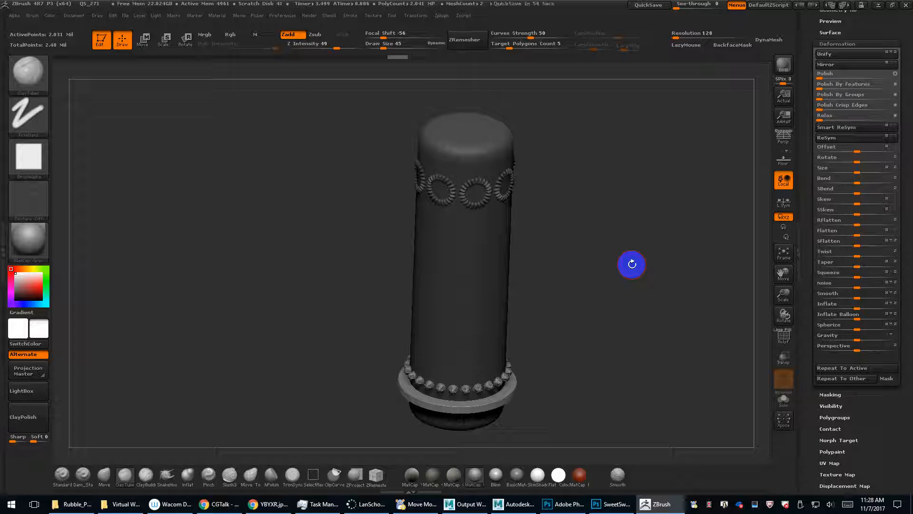
pyautogui.keyDown('alt'); pyautogui.moveTo(611, 309); pyautogui.dragTo(597, 373); pyautogui.keyUp('alt')
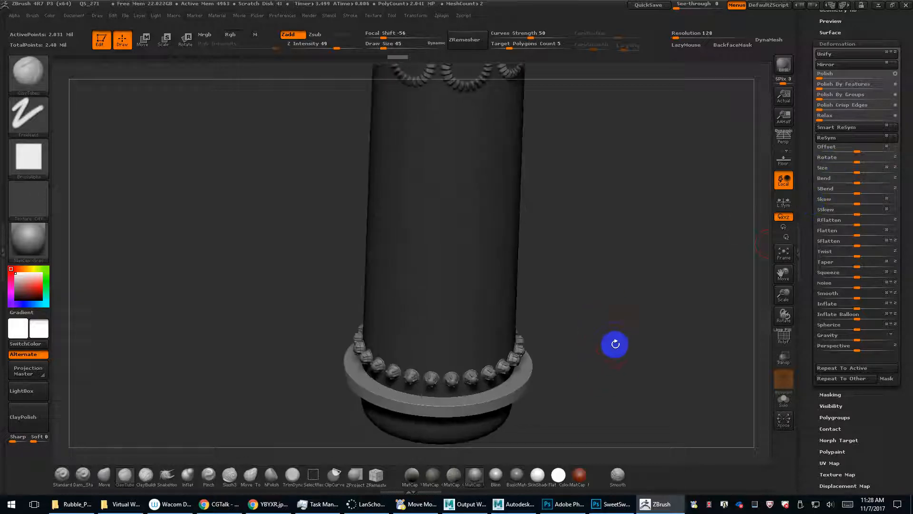
# Reconstruct four lower subdivision levels for the cylinder with Reconstruct Subdiv.
pyautogui.click(830, 42)
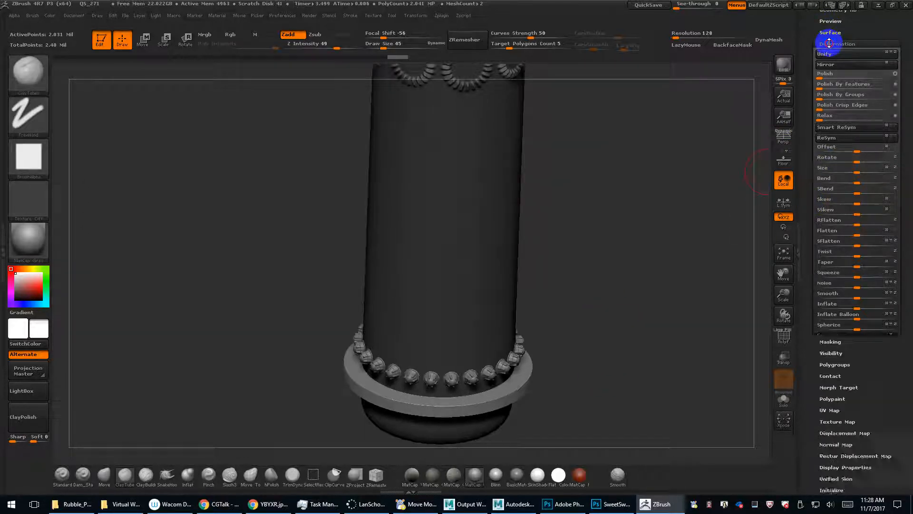
pyautogui.moveTo(812, 35); pyautogui.dragTo(833, 68)
pyautogui.moveTo(844, 32)
pyautogui.mouseDown()
pyautogui.moveTo(869, 82)
pyautogui.moveTo(841, 173)
pyautogui.mouseUp()
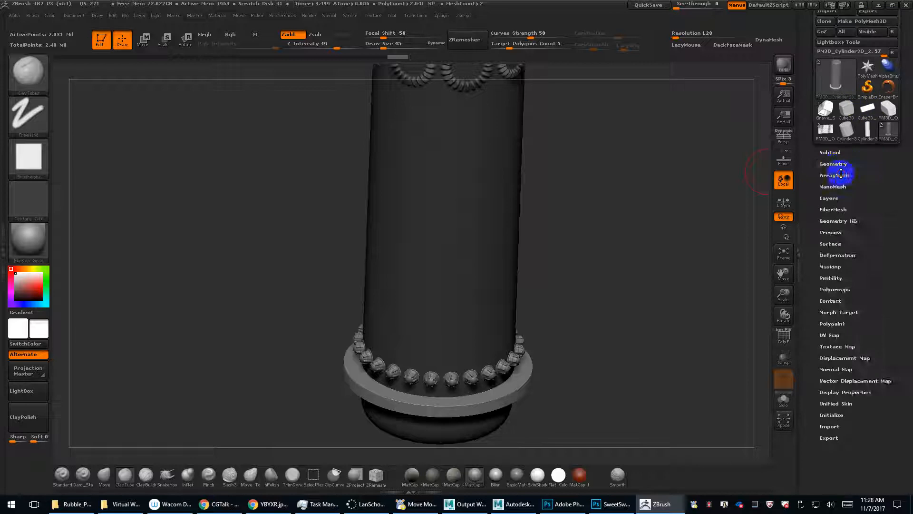
pyautogui.click(840, 163)
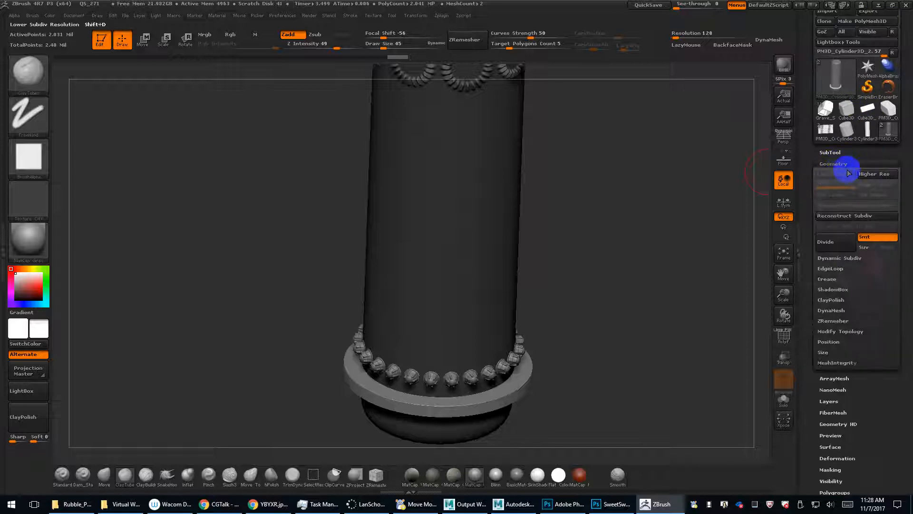
pyautogui.click(843, 217)
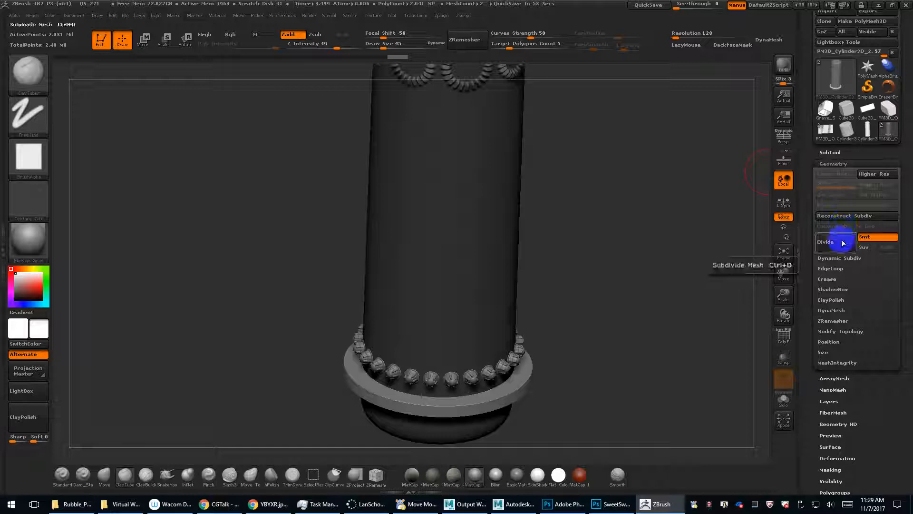
pyautogui.click(851, 216)
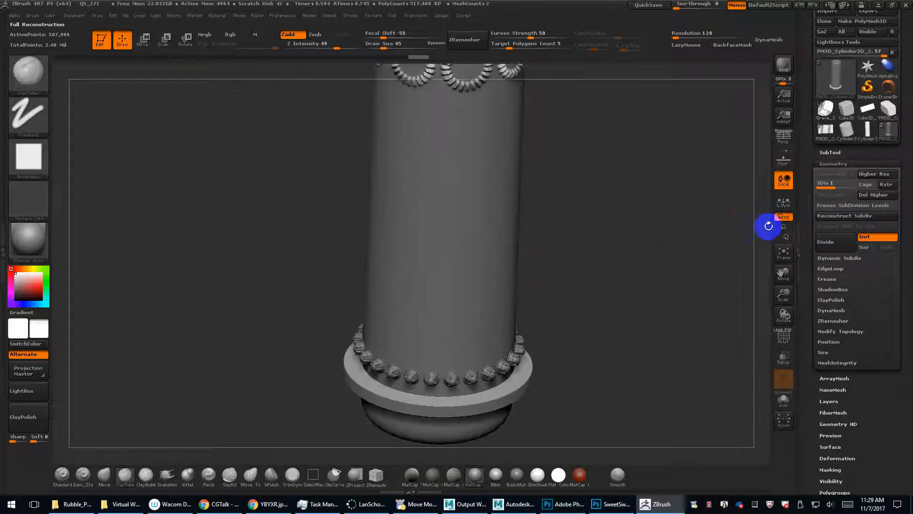
pyautogui.hotkey('shift', 'f')
pyautogui.hotkey('shift', 'f')
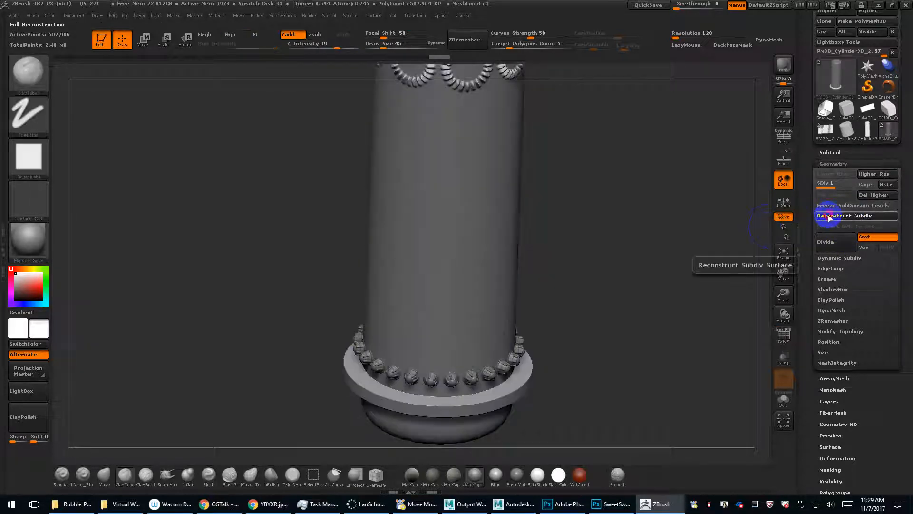
pyautogui.click(828, 217)
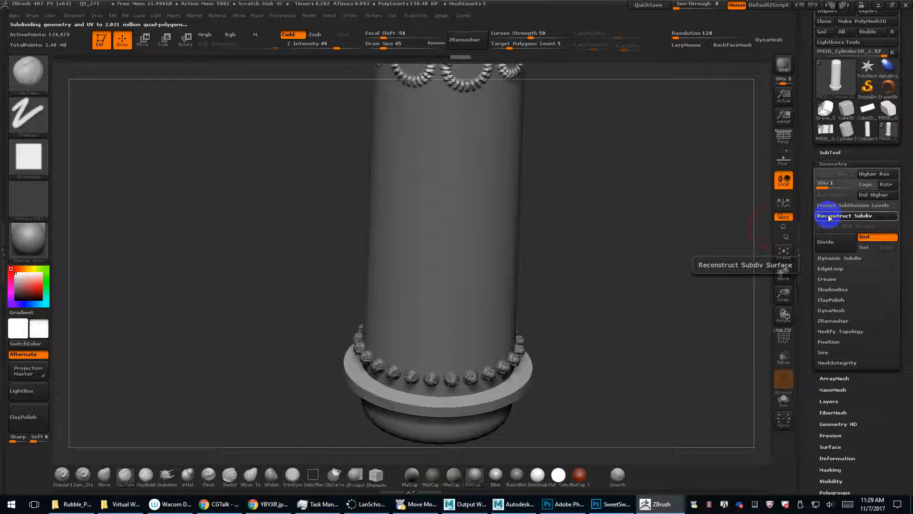
pyautogui.click(828, 217)
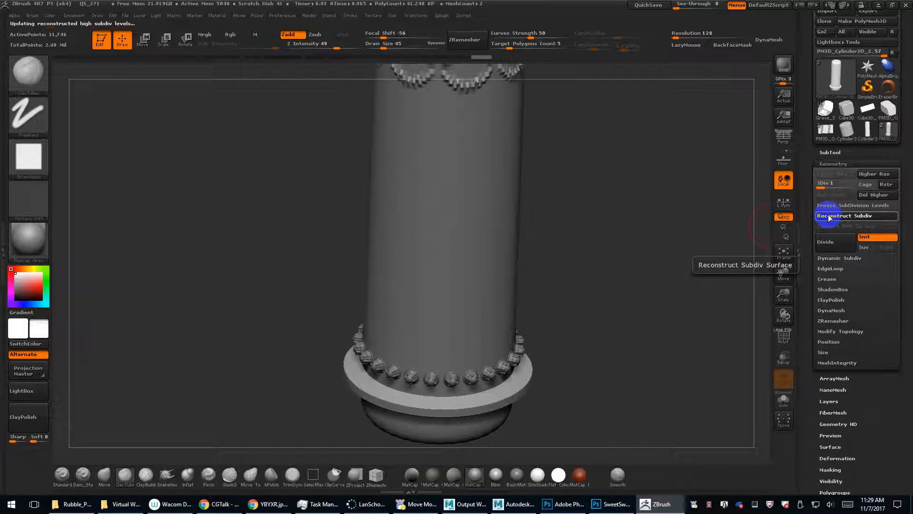
# Inspect the cylinder's lowest-level wireframe and raise the model to subdivision level 4.
pyautogui.hotkey('shift', 'f')
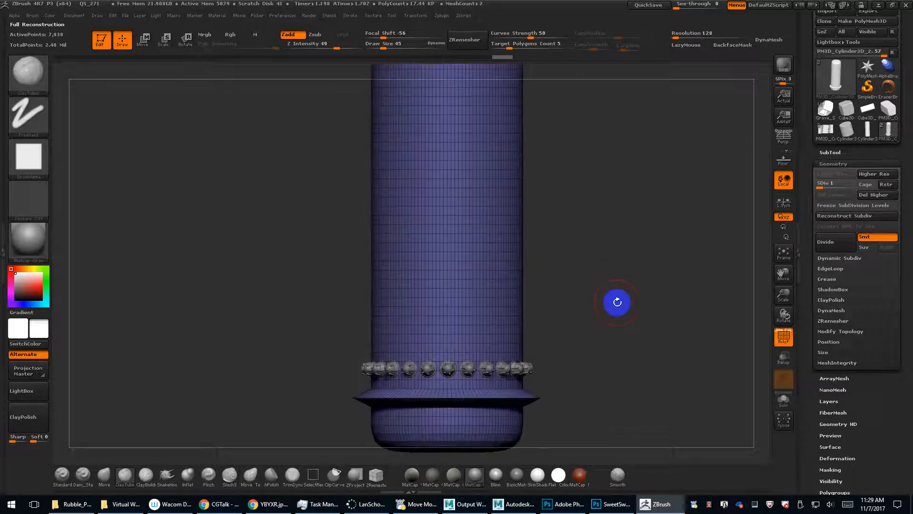
pyautogui.moveTo(621, 311); pyautogui.dragTo(610, 285)
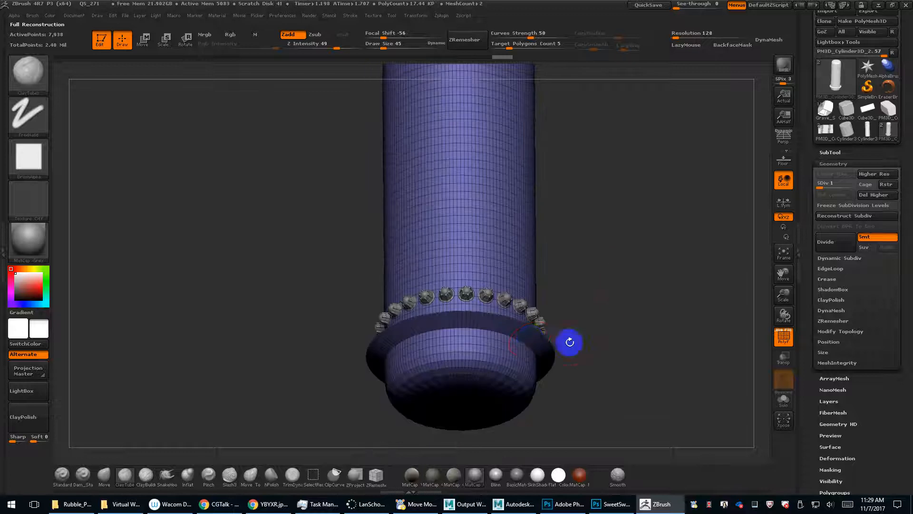
pyautogui.press('d')
pyautogui.press('d')
pyautogui.moveTo(618, 330); pyautogui.dragTo(647, 314)
pyautogui.press('d')
pyautogui.moveTo(635, 276); pyautogui.dragTo(610, 288)
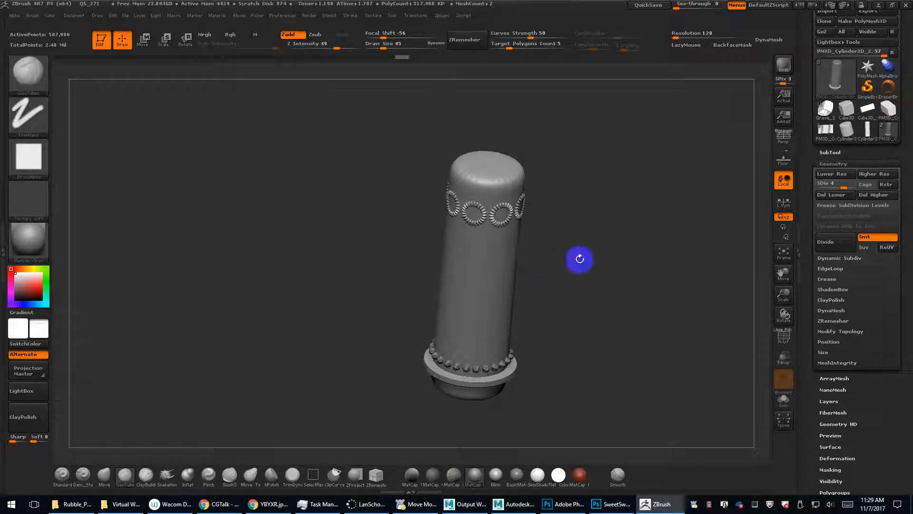
pyautogui.moveTo(579, 258); pyautogui.dragTo(601, 242)
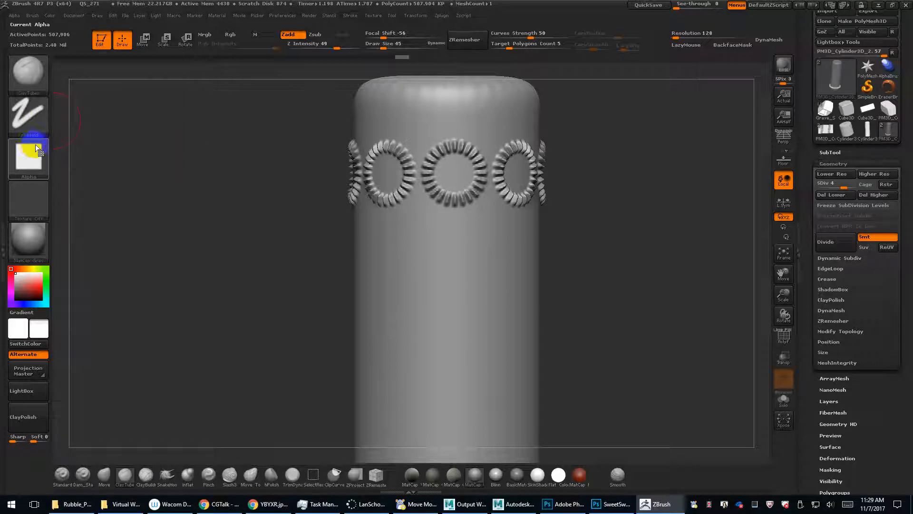
# Choose the IMM ZipperP brush and try drawing an S-shaped curve down the cylinder below the middle circle.
pyautogui.press('b')
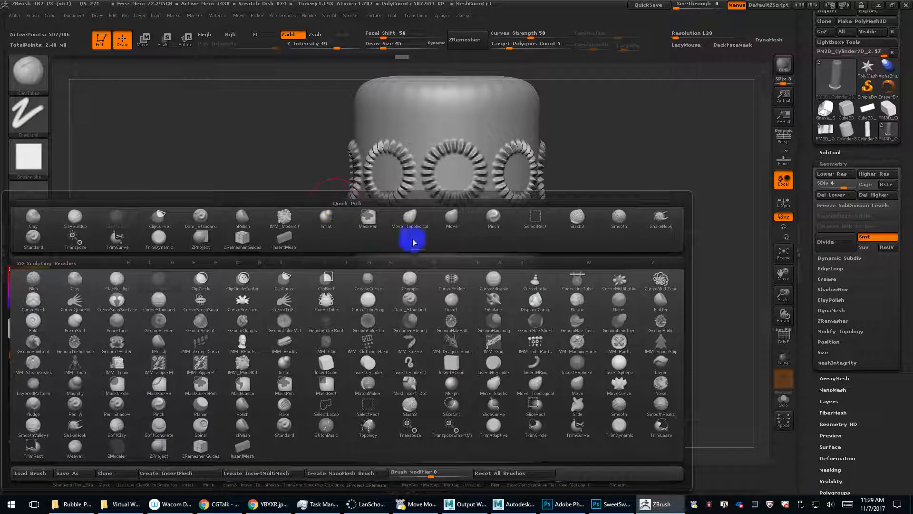
pyautogui.press('i')
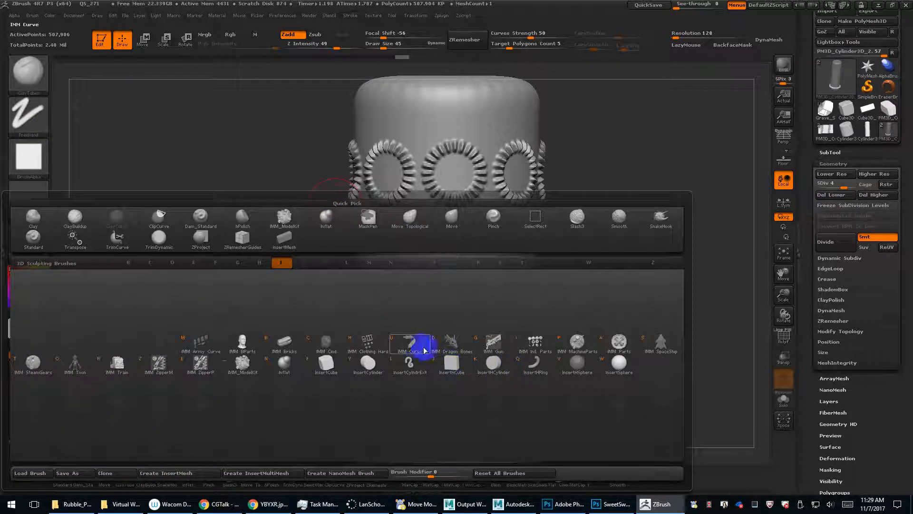
pyautogui.moveTo(410, 347)
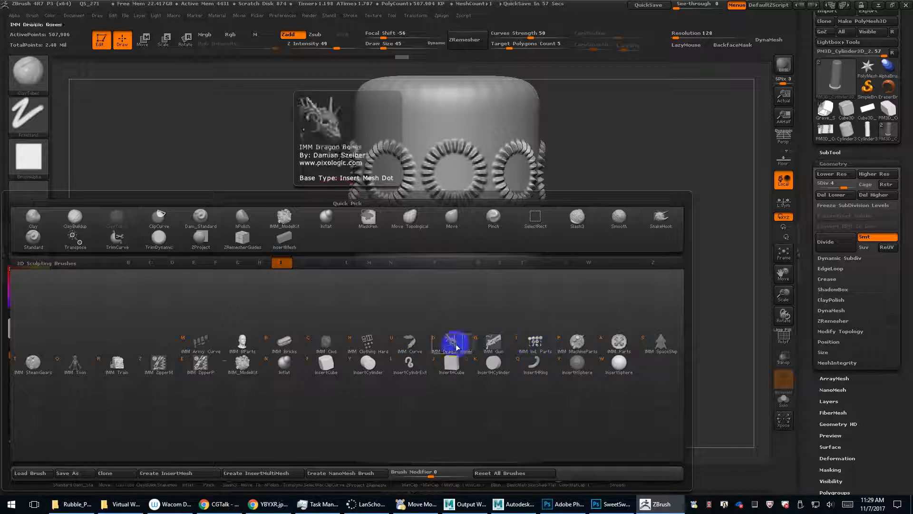
pyautogui.click(194, 367)
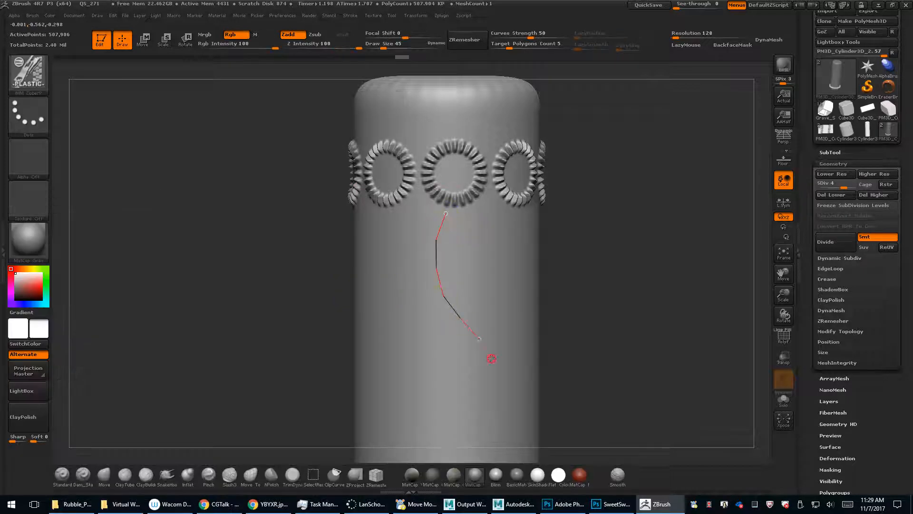
pyautogui.moveTo(492, 359); pyautogui.dragTo(494, 440)
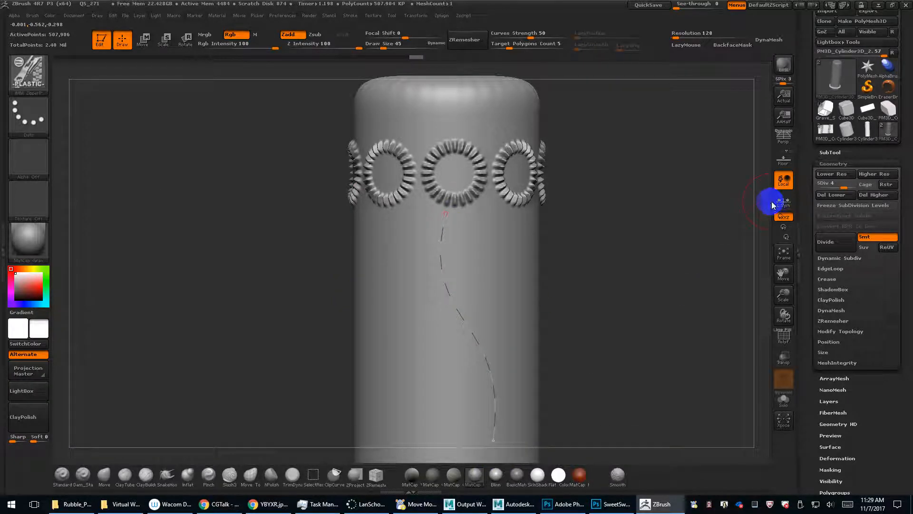
# Lower the cylinder to subdivision level 1, delete its higher levels and apply the zipper mesh along the drawn curve.
pyautogui.click(823, 187)
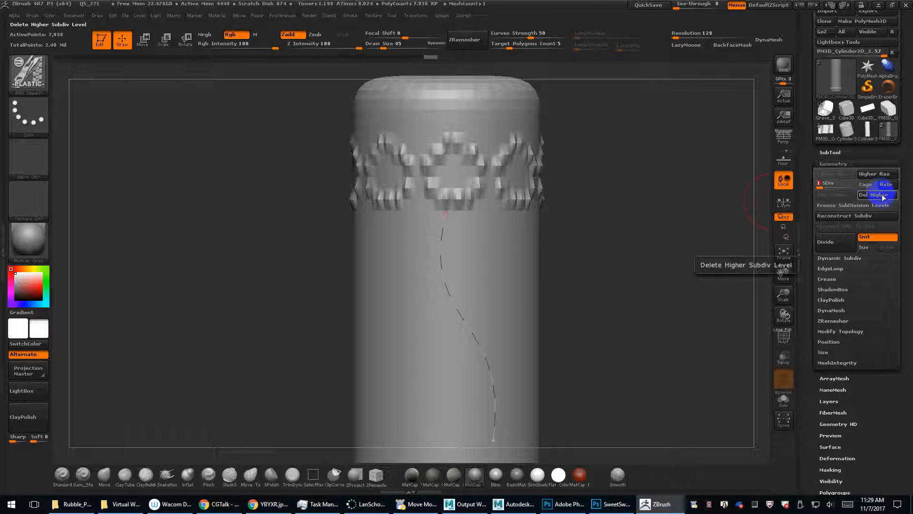
pyautogui.click(878, 195)
pyautogui.click(447, 213)
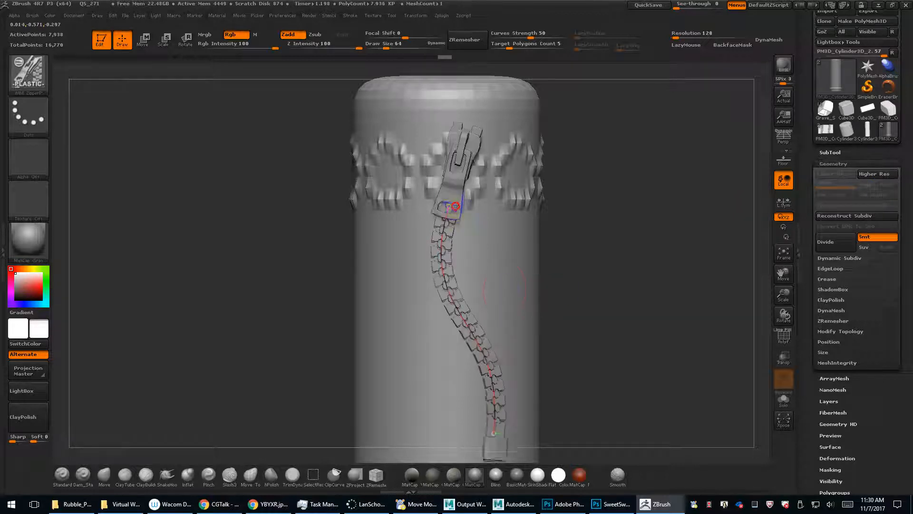
pyautogui.keyDown('alt'); pyautogui.moveTo(583, 314); pyautogui.dragTo(588, 261); pyautogui.keyUp('alt')
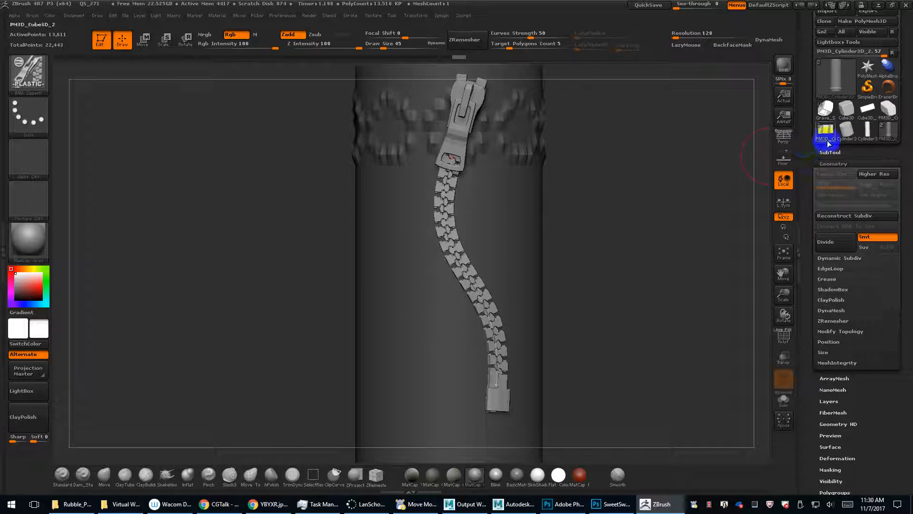
pyautogui.press('f')
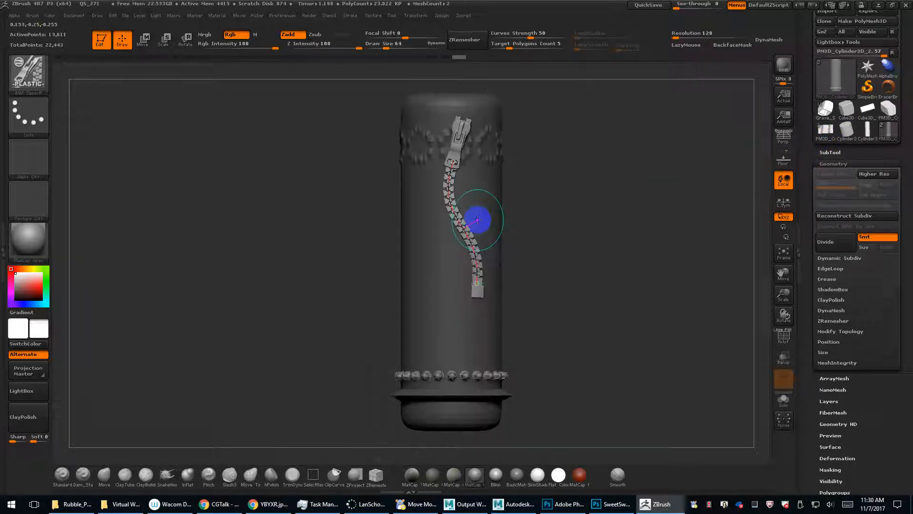
pyautogui.moveTo(258, 143); pyautogui.dragTo(266, 159)
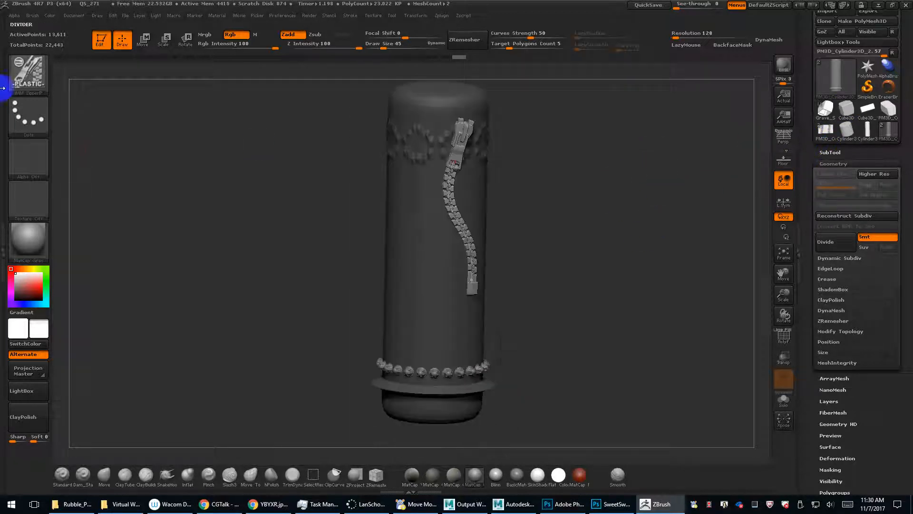
# Switch to the InsertMesh brush and try placing its mesh on the cylinder beside the zipper.
pyautogui.click(37, 75)
pyautogui.click(287, 314)
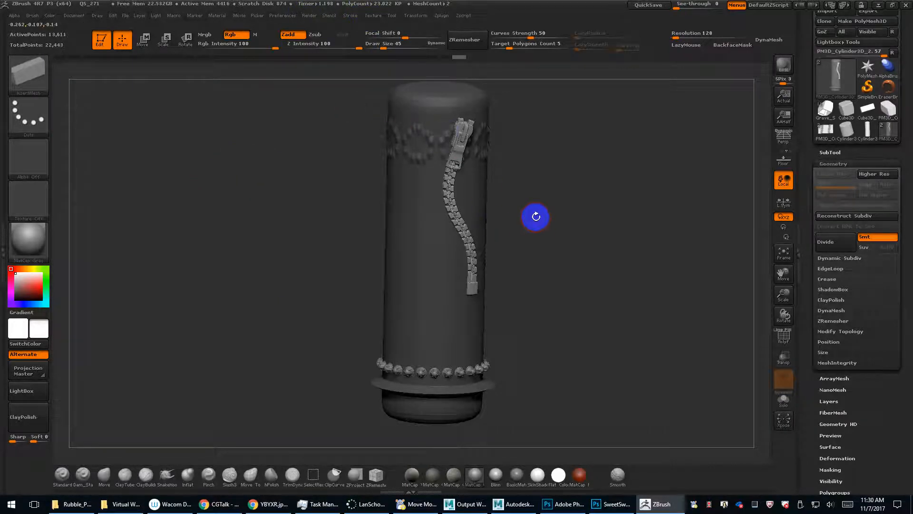
pyautogui.moveTo(467, 207); pyautogui.dragTo(406, 233)
# Undo the zipper insertion and the level deletion, and delete the cylinder's subdivision levels above level 4.
pyautogui.hotkey('ctrl', 'z')
pyautogui.hotkey('ctrl', 'z')
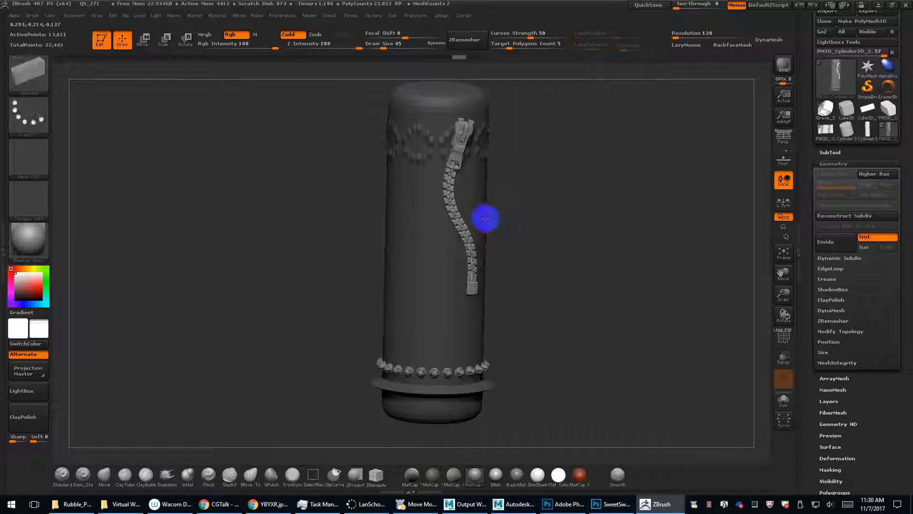
pyautogui.hotkey('ctrl', 'z')
pyautogui.hotkey('ctrl', 'z')
pyautogui.moveTo(492, 198); pyautogui.dragTo(544, 222)
pyautogui.hotkey('ctrl', 'z')
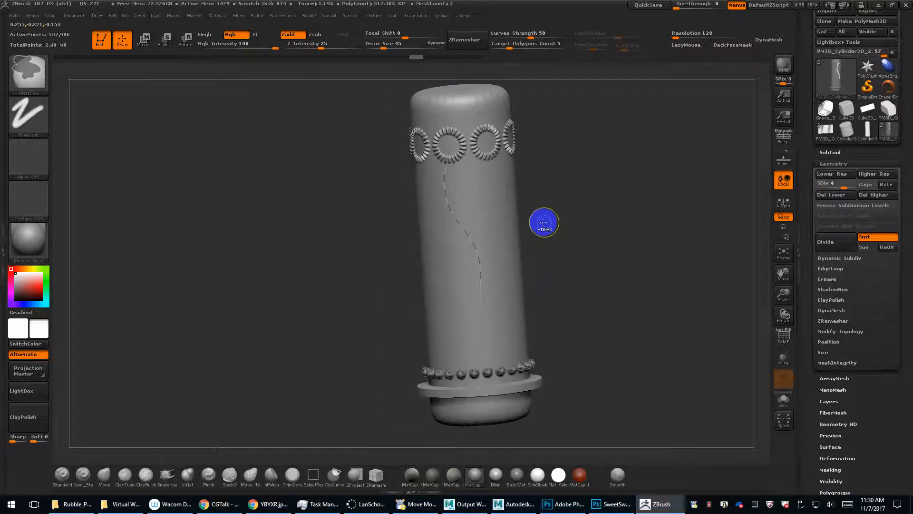
pyautogui.click(841, 195)
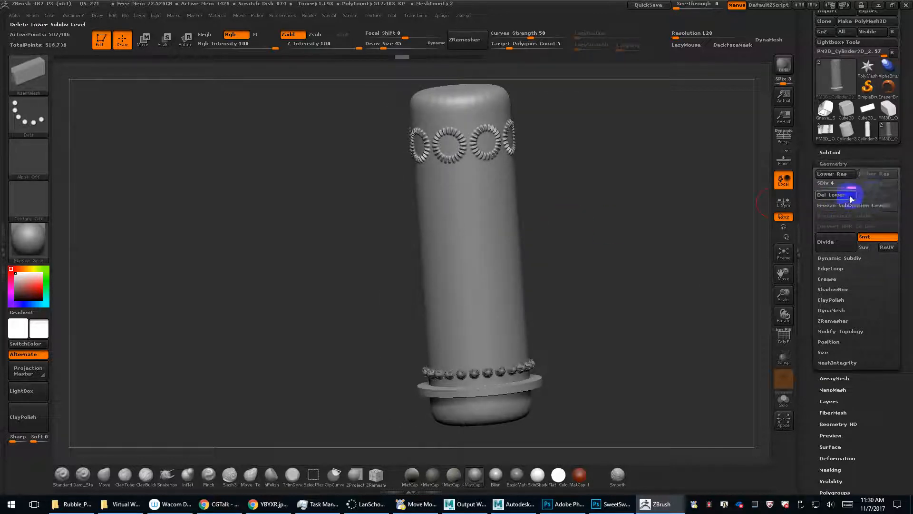
# Turn on Curve Mode for the InsertMesh brush while facing the cylinder from the front.
pyautogui.keyDown('shift'); pyautogui.moveTo(593, 196); pyautogui.dragTo(571, 196); pyautogui.keyUp('shift')
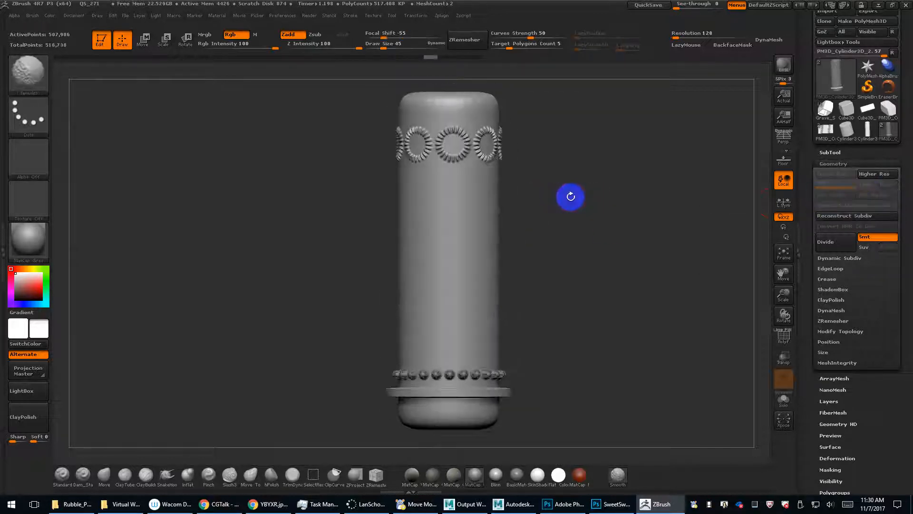
pyautogui.click(356, 18)
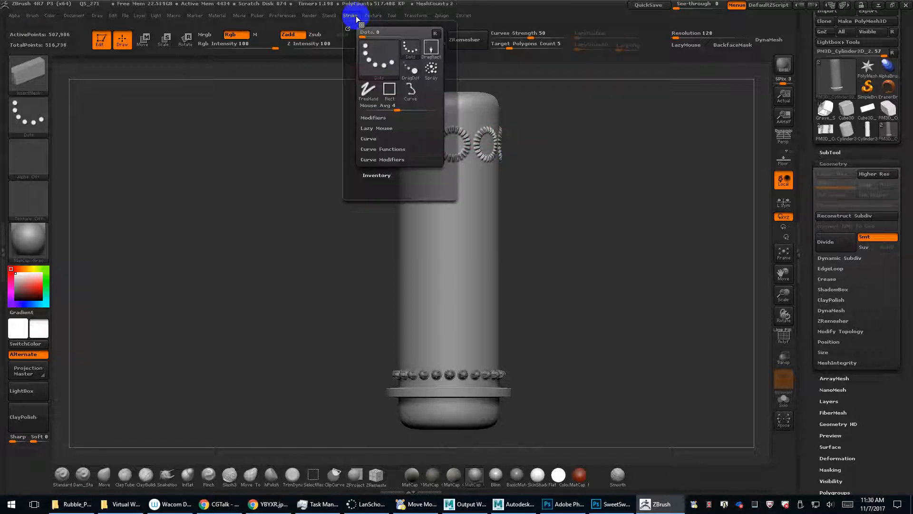
pyautogui.click(370, 140)
pyautogui.click(375, 150)
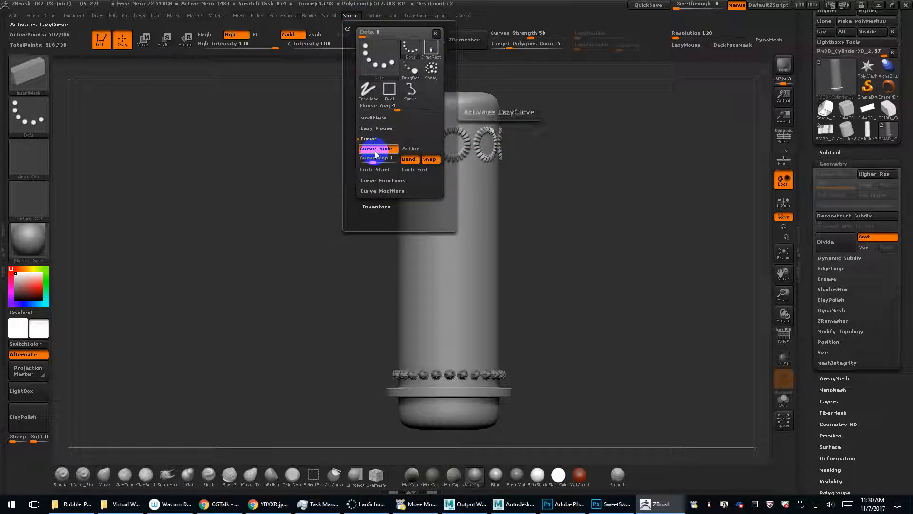
# Try drawing an S-shaped strip of brick meshes down the cylinder below the circles, and undo it.
pyautogui.moveTo(484, 347); pyautogui.dragTo(486, 348)
pyautogui.moveTo(561, 240)
pyautogui.mouseDown()
pyautogui.moveTo(575, 249)
pyautogui.moveTo(562, 328)
pyautogui.moveTo(592, 346)
pyautogui.mouseUp()
pyautogui.keyDown('alt'); pyautogui.moveTo(585, 306); pyautogui.dragTo(565, 253); pyautogui.keyUp('alt')
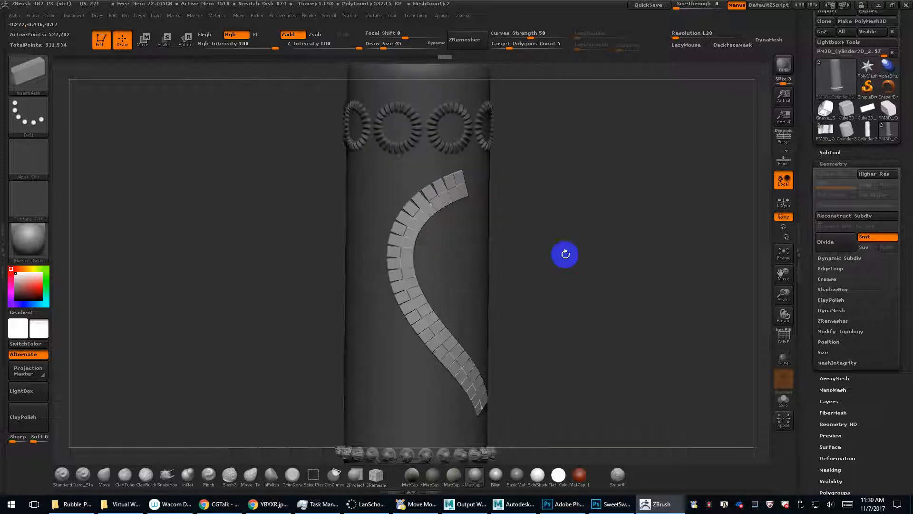
pyautogui.moveTo(565, 287)
pyautogui.keyDown('alt'); pyautogui.mouseDown()
pyautogui.moveTo(564, 257)
pyautogui.moveTo(550, 259)
pyautogui.mouseUp(); pyautogui.keyUp('alt')
pyautogui.hotkey('ctrl', 'z')
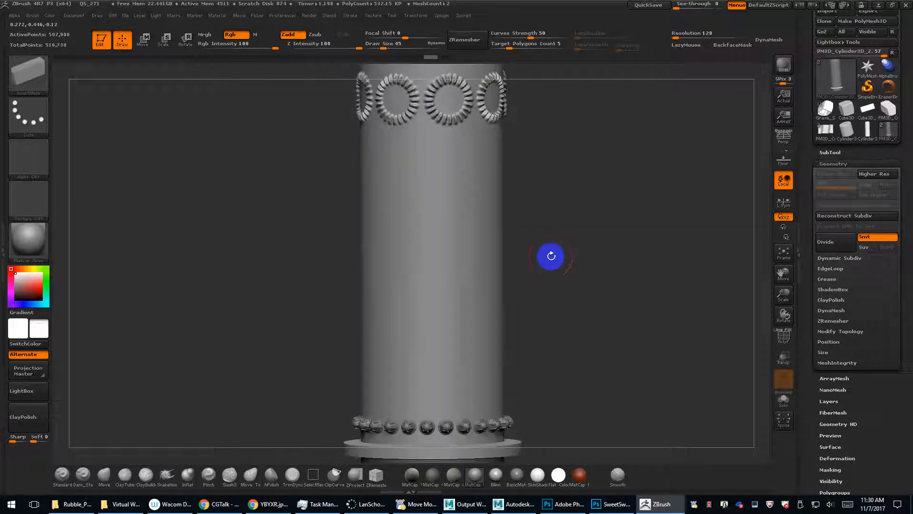
# Try wrapping a strip of brick meshes diagonally around the cylinder by extending its curve from the end.
pyautogui.keyDown('alt'); pyautogui.moveTo(535, 215); pyautogui.dragTo(517, 172); pyautogui.keyUp('alt')
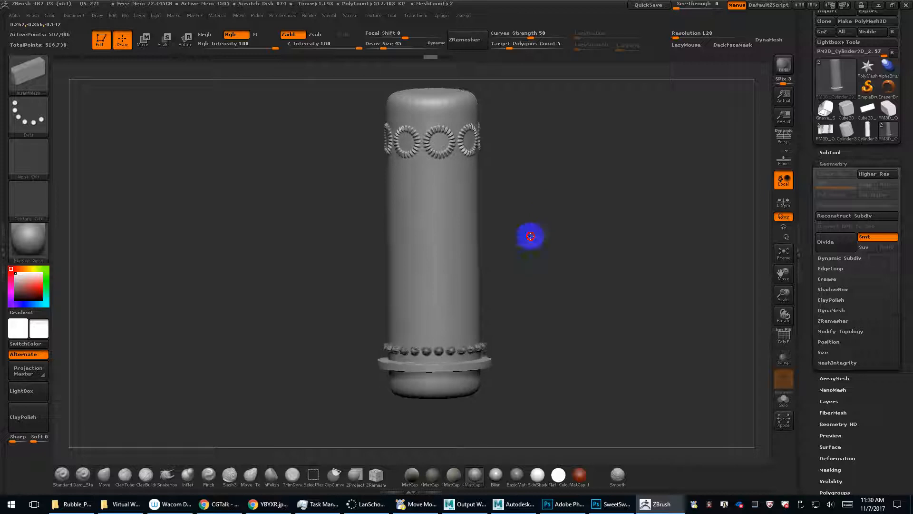
pyautogui.moveTo(530, 236); pyautogui.dragTo(499, 240)
pyautogui.moveTo(469, 201); pyautogui.dragTo(468, 201)
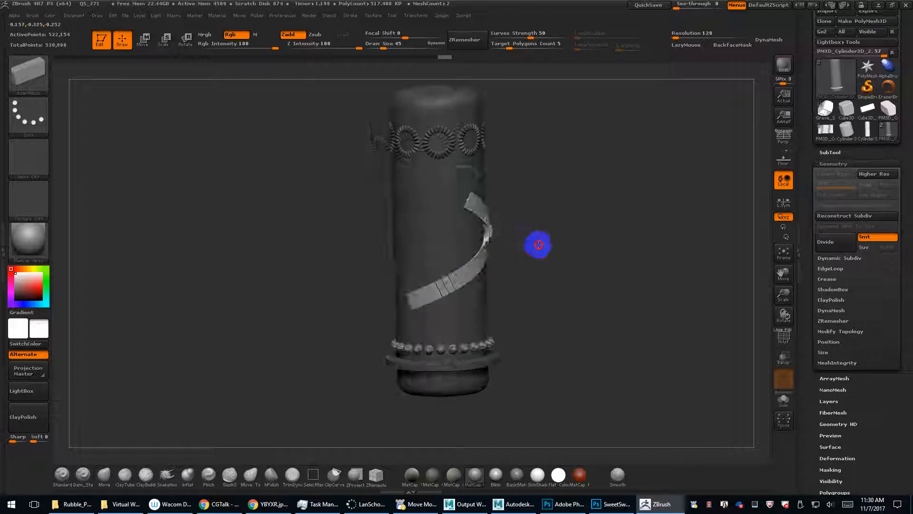
pyautogui.moveTo(538, 244); pyautogui.dragTo(503, 258)
pyautogui.moveTo(418, 206)
pyautogui.mouseDown()
pyautogui.moveTo(441, 190)
pyautogui.moveTo(485, 190)
pyautogui.moveTo(478, 281)
pyautogui.mouseUp()
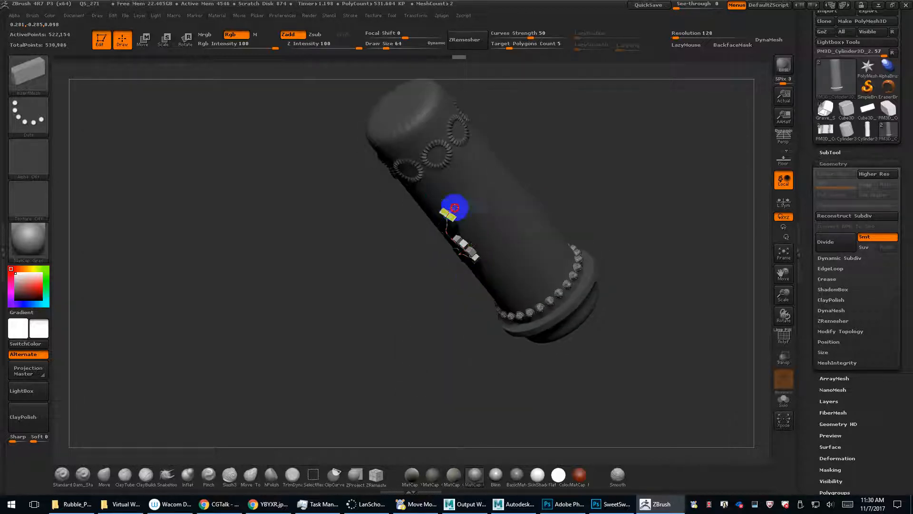
pyautogui.moveTo(454, 207); pyautogui.dragTo(483, 135)
pyautogui.moveTo(541, 163); pyautogui.dragTo(520, 186)
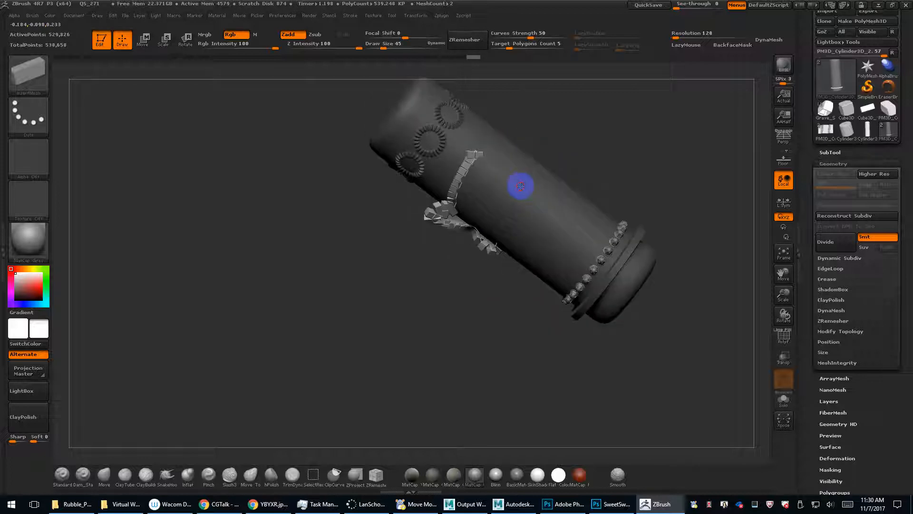
pyautogui.moveTo(475, 142); pyautogui.dragTo(494, 106)
# Draw a new curved brick strip across the lower half of the cylinder and extend it around the side.
pyautogui.moveTo(567, 196); pyautogui.dragTo(576, 240)
pyautogui.moveTo(530, 145); pyautogui.dragTo(532, 147)
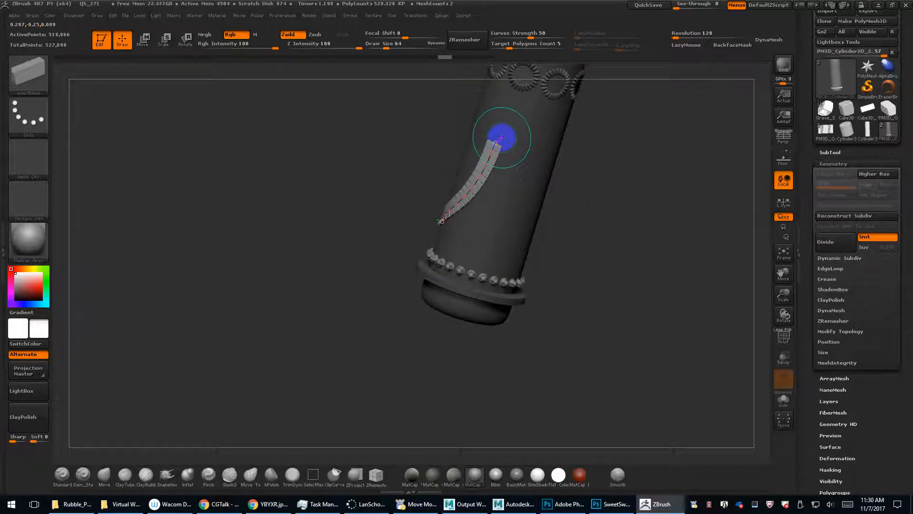
pyautogui.moveTo(545, 154); pyautogui.dragTo(547, 155)
pyautogui.moveTo(613, 218); pyautogui.dragTo(581, 186)
pyautogui.moveTo(553, 157); pyautogui.dragTo(598, 135)
pyautogui.moveTo(670, 167); pyautogui.dragTo(661, 179)
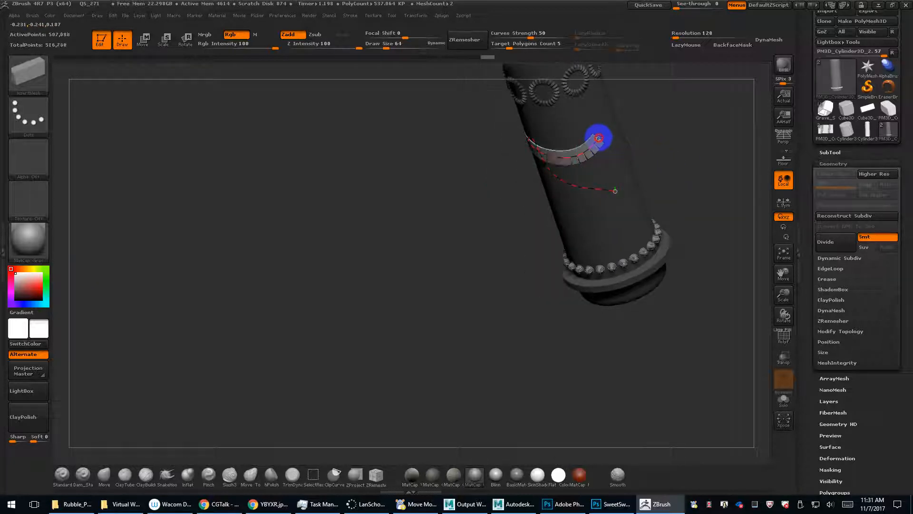
# Continue the brick strip's curve further around the cylinder between the circles and the row of beads.
pyautogui.moveTo(615, 141)
pyautogui.mouseDown()
pyautogui.moveTo(634, 141)
pyautogui.moveTo(630, 253)
pyautogui.moveTo(565, 218)
pyautogui.moveTo(591, 162)
pyautogui.mouseUp()
pyautogui.press(']')
pyautogui.press(']')
pyautogui.moveTo(643, 159); pyautogui.dragTo(644, 149)
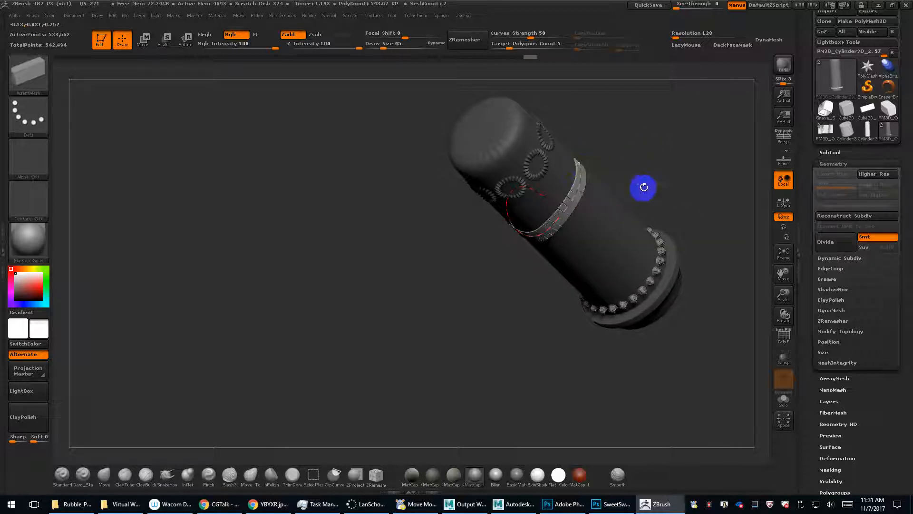
pyautogui.moveTo(644, 188)
pyautogui.keyDown('alt'); pyautogui.mouseDown()
pyautogui.moveTo(552, 223)
pyautogui.moveTo(575, 183)
pyautogui.mouseUp(); pyautogui.keyUp('alt')
pyautogui.keyDown('shift'); pyautogui.moveTo(539, 218); pyautogui.dragTo(564, 186); pyautogui.keyUp('shift')
pyautogui.keyDown('alt'); pyautogui.moveTo(556, 237); pyautogui.dragTo(628, 290); pyautogui.keyUp('alt')
pyautogui.press('f')
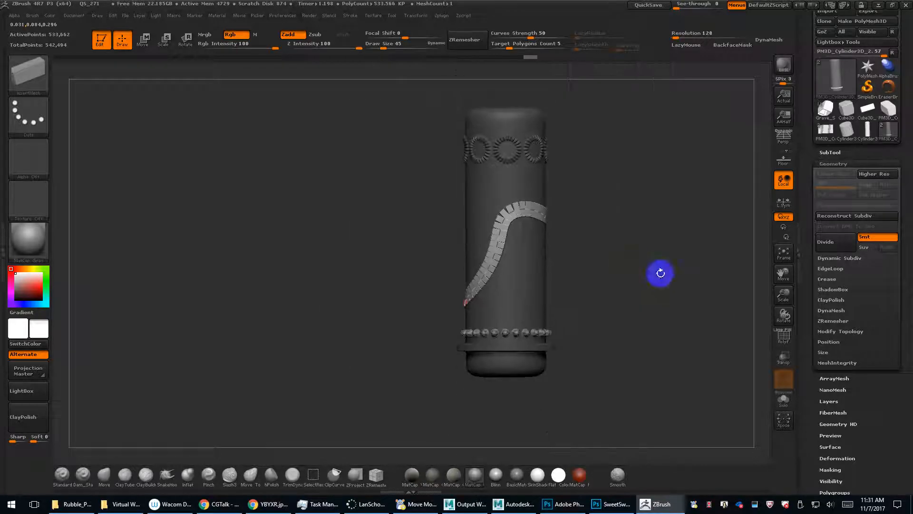
# Switch to the plain Cylinder3D tool, convert it to a PolyMesh3D and face it from the front.
pyautogui.click(866, 128)
pyautogui.keyDown('alt'); pyautogui.moveTo(642, 267); pyautogui.dragTo(598, 227); pyautogui.keyUp('alt')
pyautogui.moveTo(598, 227); pyautogui.dragTo(589, 267)
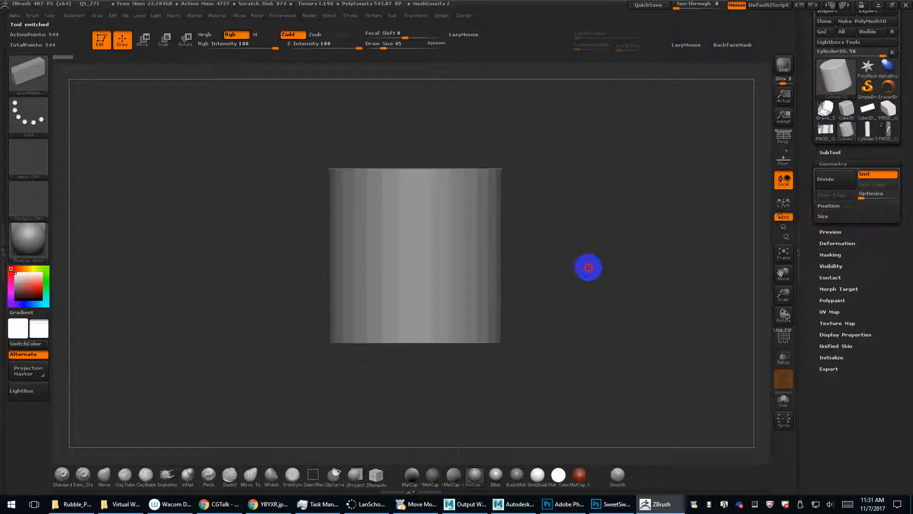
pyautogui.click(862, 21)
pyautogui.moveTo(84, 94); pyautogui.dragTo(84, 104)
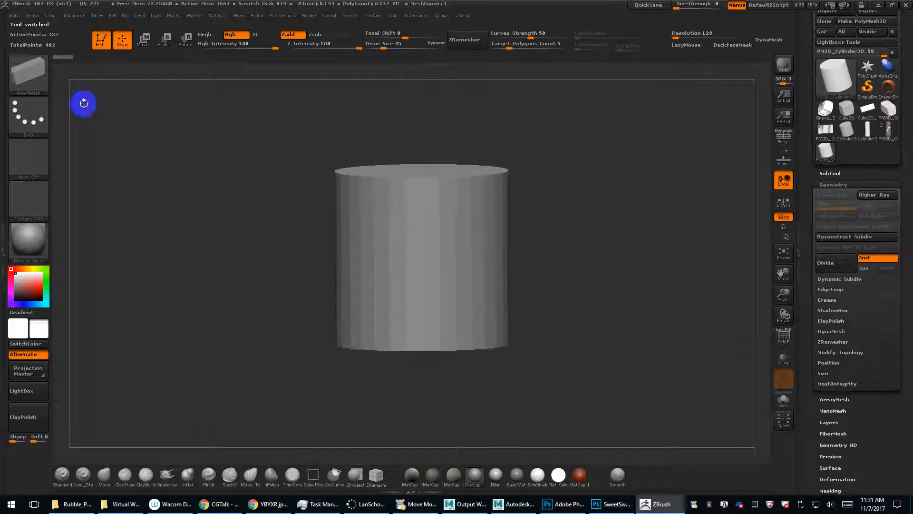
pyautogui.keyDown('shift'); pyautogui.moveTo(187, 194); pyautogui.dragTo(94, 81); pyautogui.keyUp('shift')
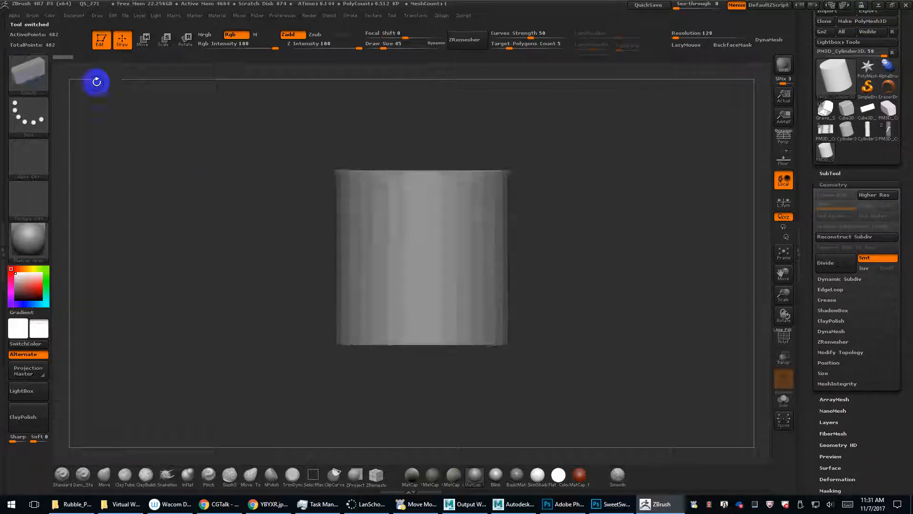
# Create a new InsertMesh brush from the plain cylinder and turn on Curve Mode for it.
pyautogui.click(29, 72)
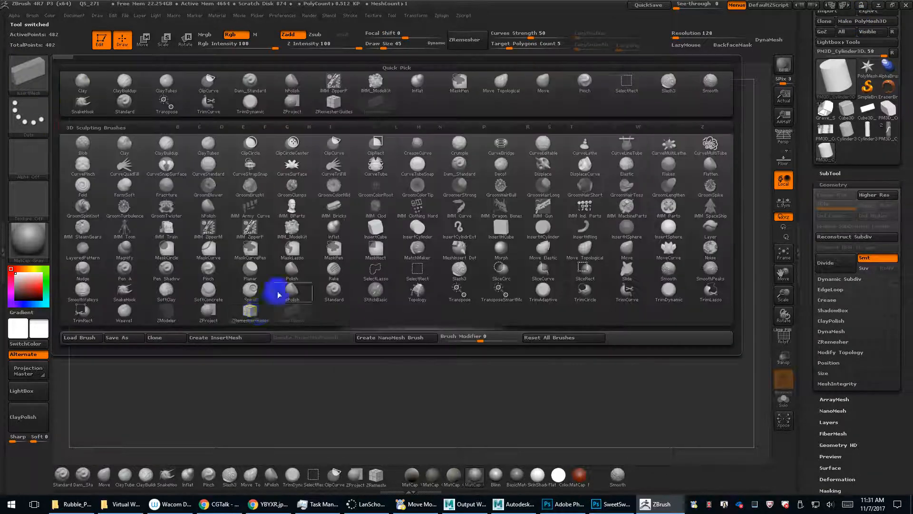
pyautogui.click(245, 339)
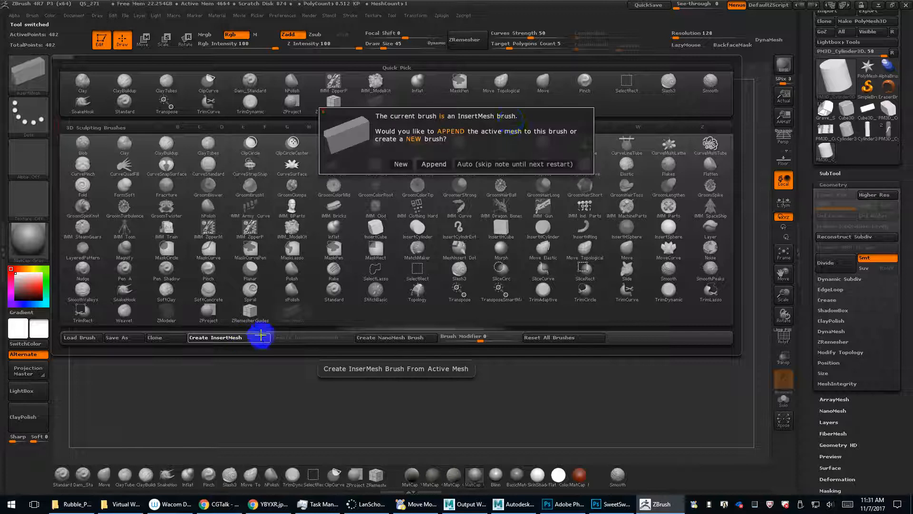
pyautogui.click(408, 162)
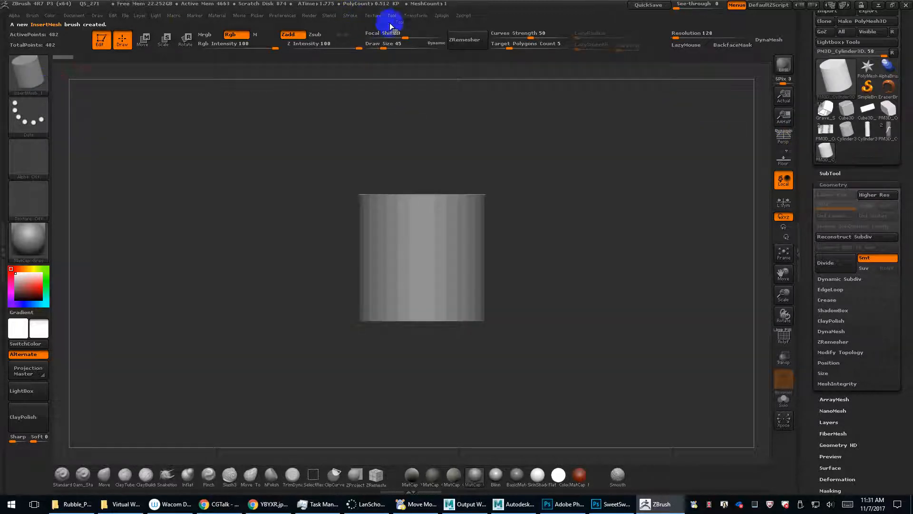
pyautogui.click(351, 16)
pyautogui.click(370, 138)
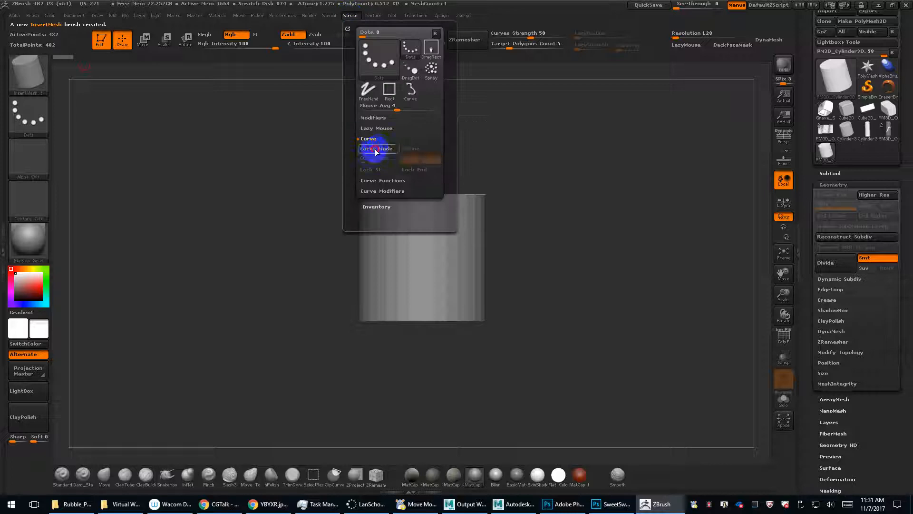
pyautogui.click(375, 150)
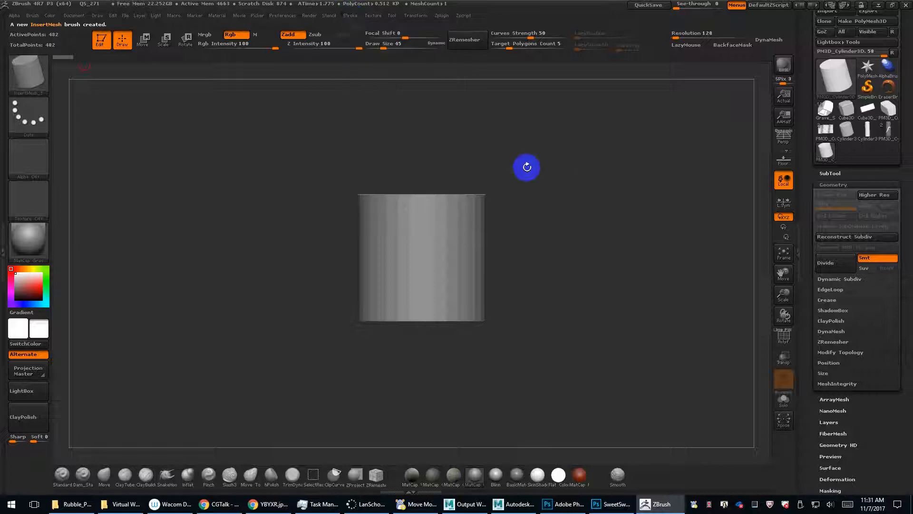
# Return to the detailed cylinder and replace the bricks along the existing curve with the new cylinder mesh.
pyautogui.click(852, 133)
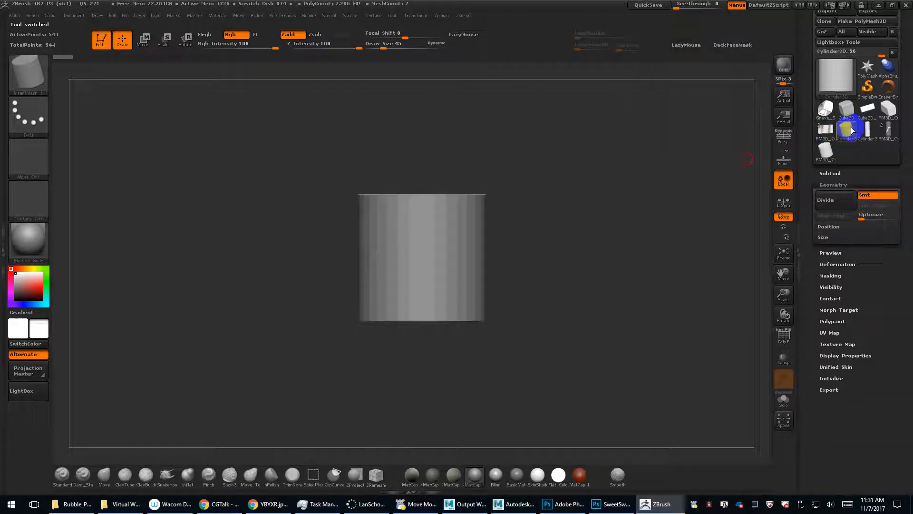
pyautogui.click(889, 130)
pyautogui.press('f')
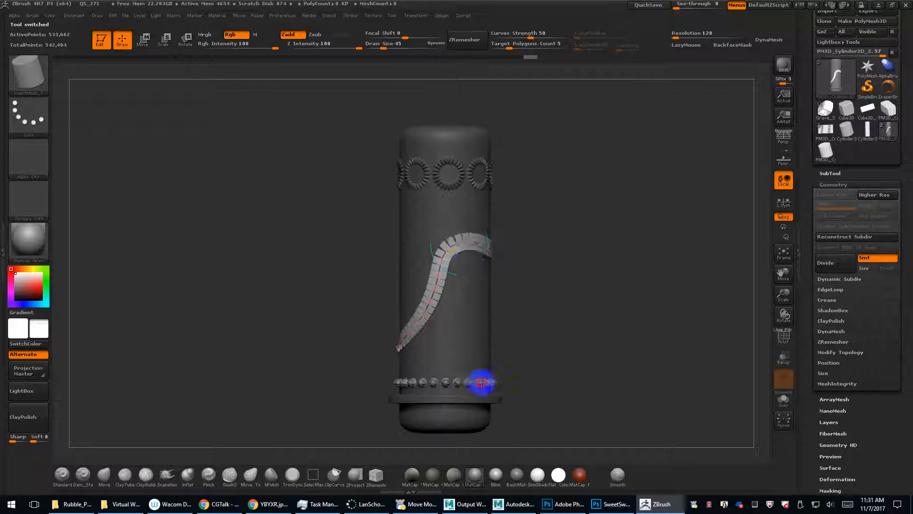
pyautogui.click(463, 248)
pyautogui.moveTo(554, 279); pyautogui.dragTo(541, 290)
pyautogui.keyDown('alt'); pyautogui.moveTo(605, 260); pyautogui.dragTo(381, 251); pyautogui.keyUp('alt')
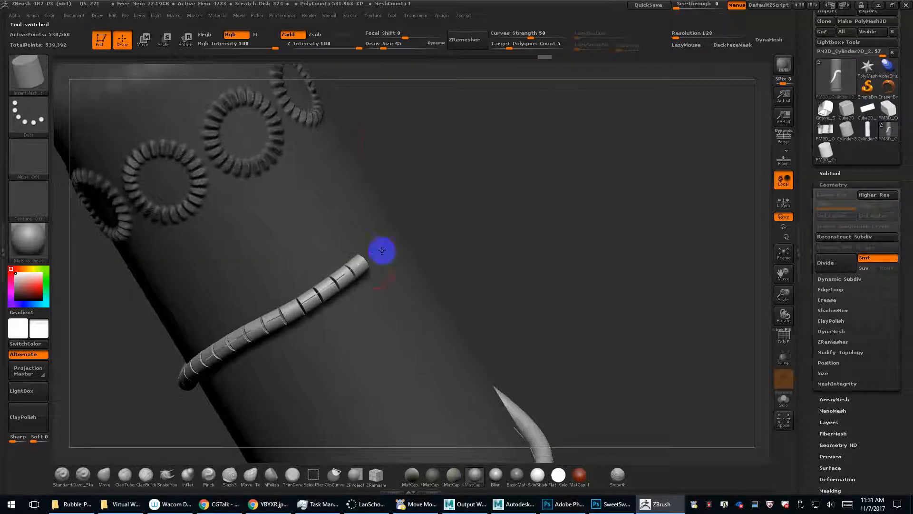
pyautogui.click(350, 15)
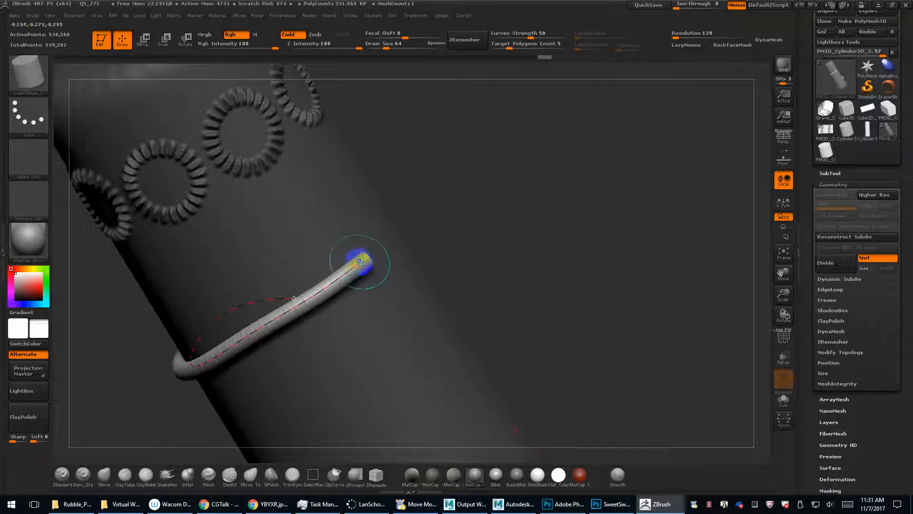
# Try extending the tube's curve from its end toward the circles, and undo the last extension.
pyautogui.moveTo(405, 252)
pyautogui.mouseDown()
pyautogui.moveTo(449, 245)
pyautogui.moveTo(423, 271)
pyautogui.moveTo(437, 259)
pyautogui.moveTo(357, 255)
pyautogui.moveTo(340, 233)
pyautogui.mouseUp()
pyautogui.moveTo(485, 239); pyautogui.dragTo(424, 232)
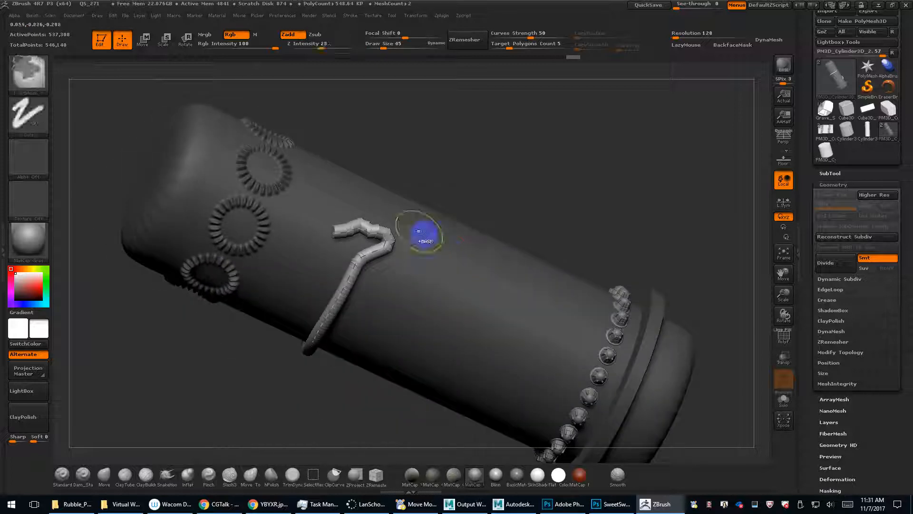
pyautogui.hotkey('ctrl', 'z')
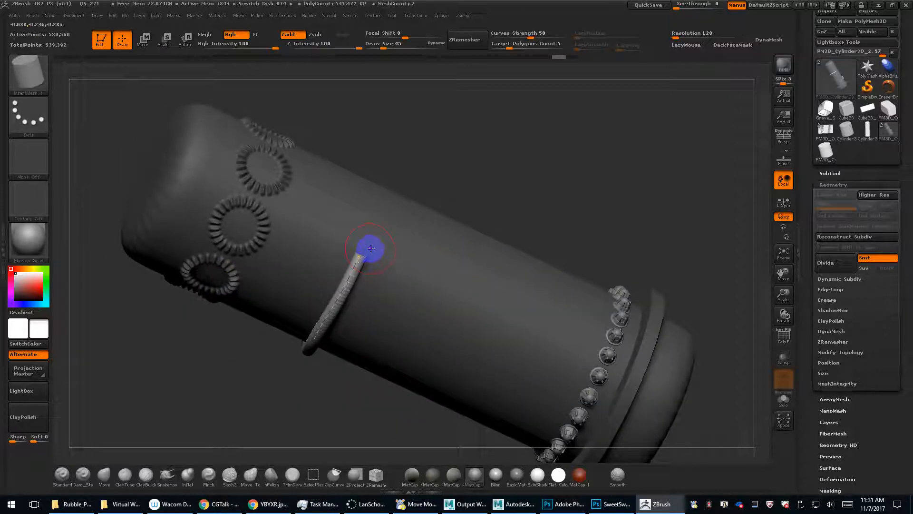
# Switch to Chrome, close the two reference image tabs and search Google for "badking".
pyautogui.click(250, 505)
pyautogui.hotkey('ctrl', 'w')
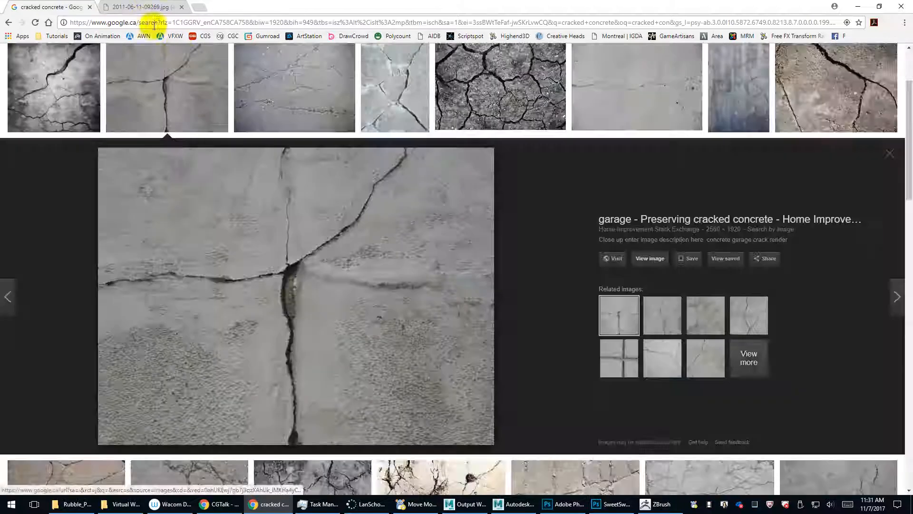
pyautogui.click(136, 7)
pyautogui.hotkey('ctrl', 'w')
pyautogui.click(130, 25)
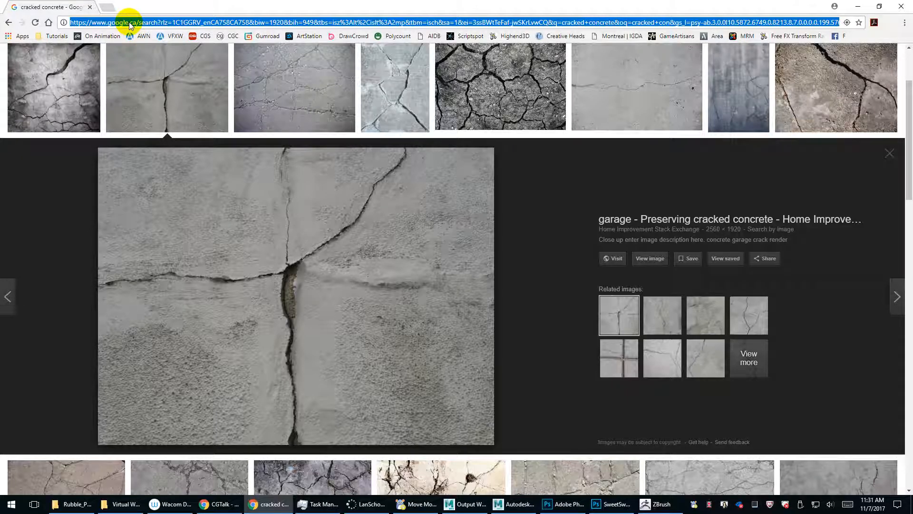
pyautogui.write('badking')
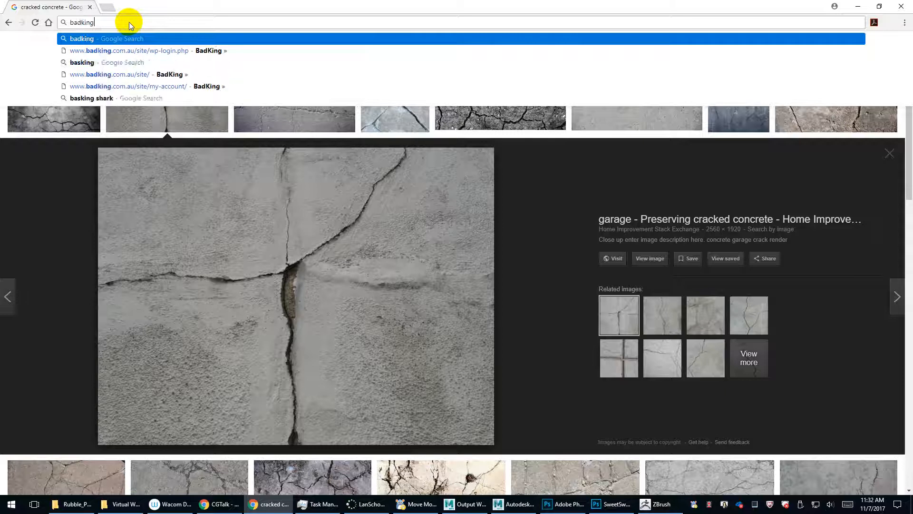
pyautogui.press('Return')
# Search for "xmd gumroad" in a new tab and browse the brush packs on the XMD creator's Gumroad page.
pyautogui.hotkey('ctrl', 't')
pyautogui.write('xmd')
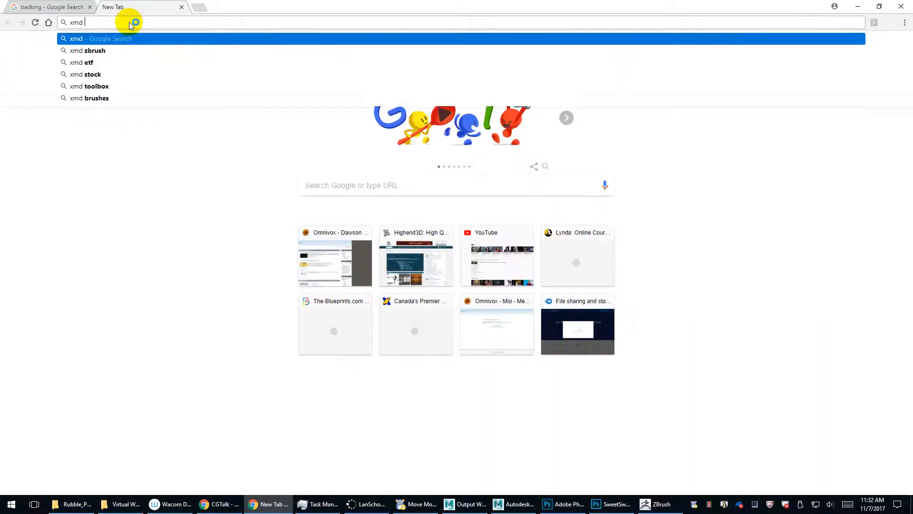
pyautogui.write(' gumroad')
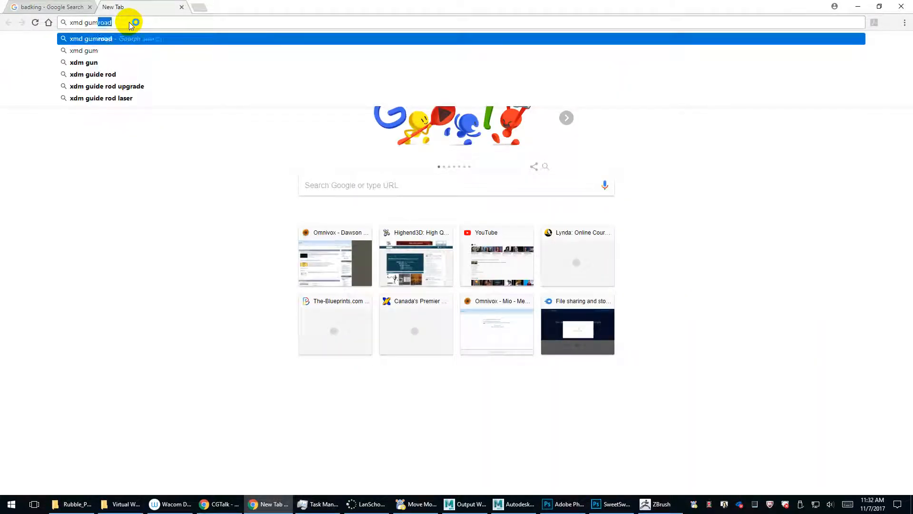
pyautogui.press('Return')
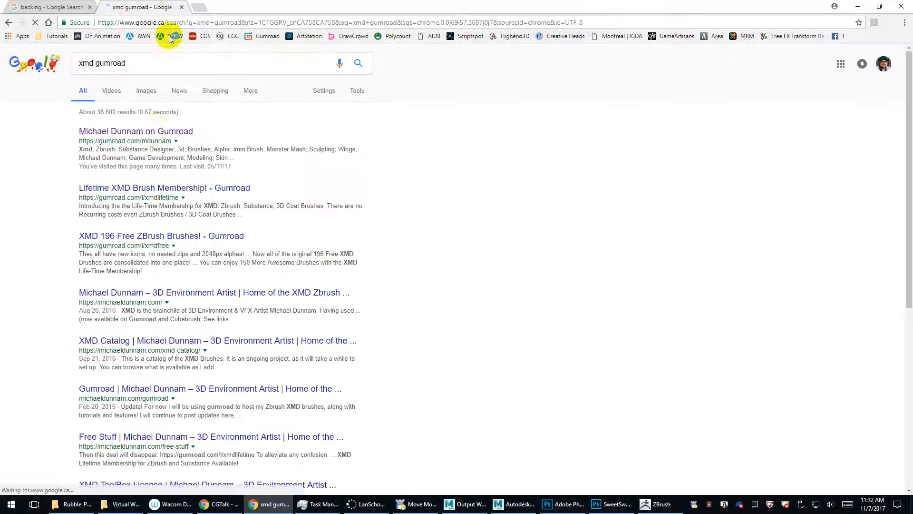
pyautogui.click(154, 130)
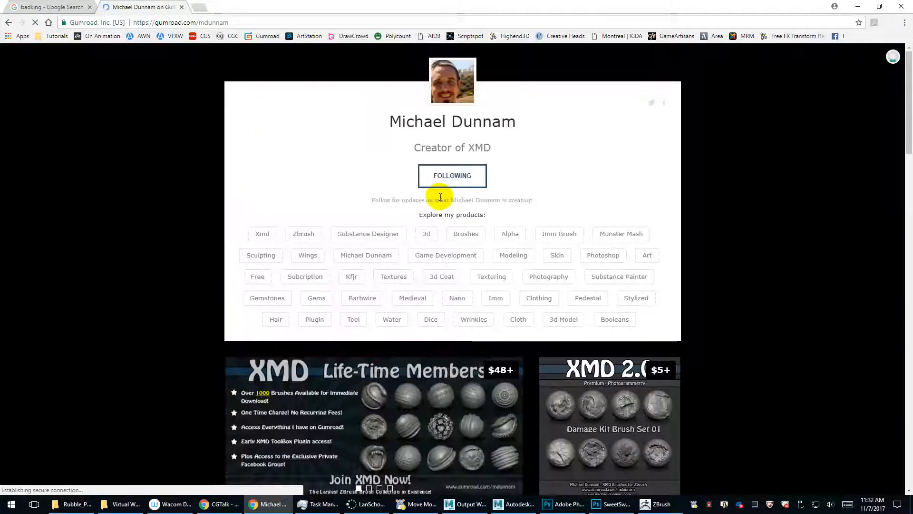
pyautogui.scroll(-3, 440, 197)
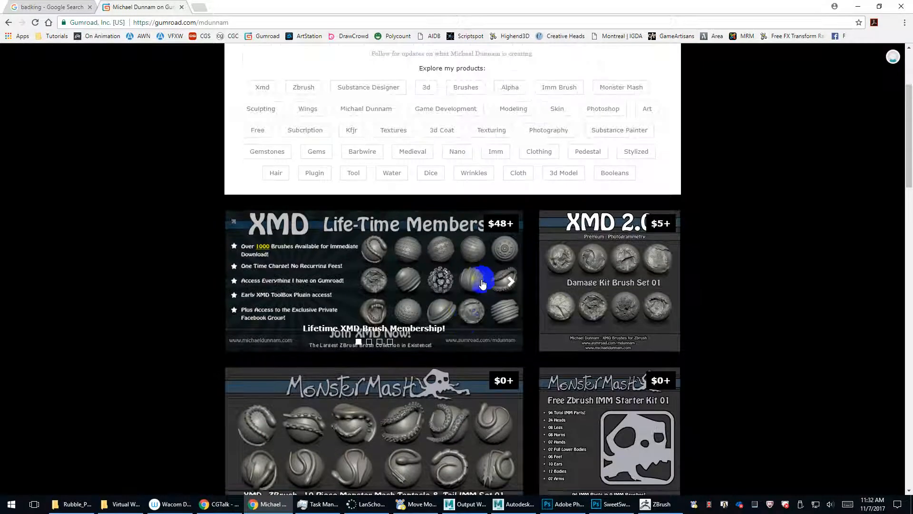
# Look through the remaining brush packs, texture sets and free brushes further down the XMD Gumroad page.
pyautogui.scroll(-2, 476, 257)
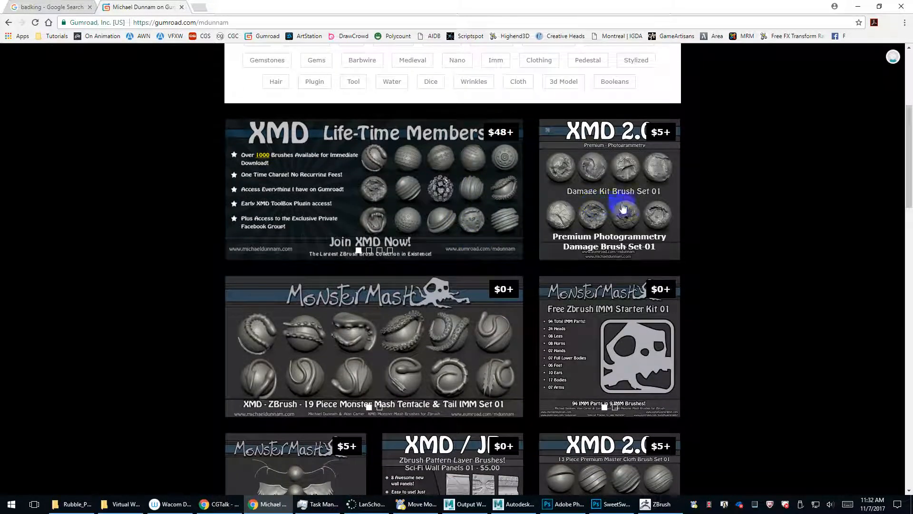
pyautogui.scroll(-5, 623, 199)
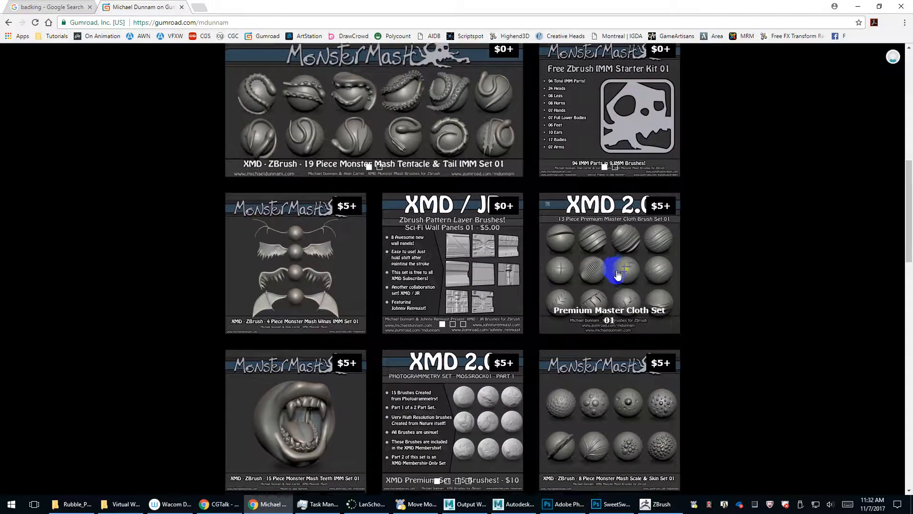
pyautogui.scroll(-3, 618, 304)
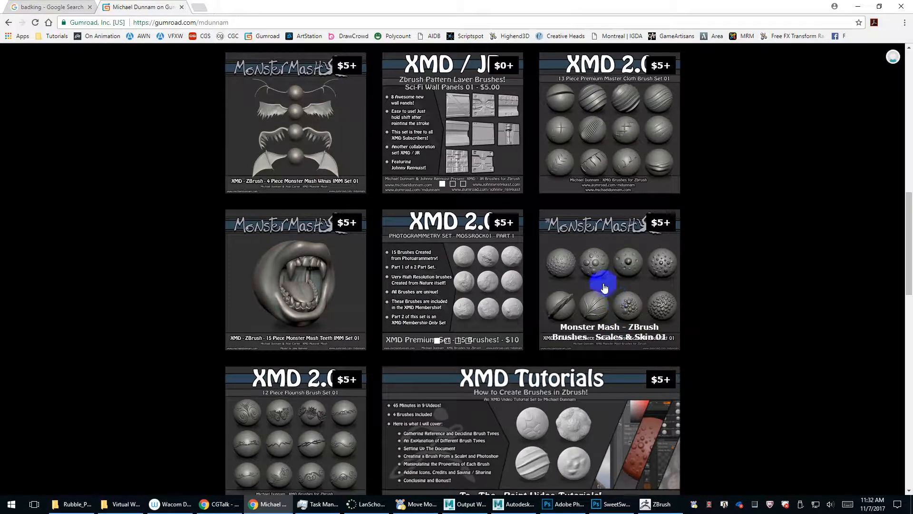
pyautogui.scroll(-3, 604, 288)
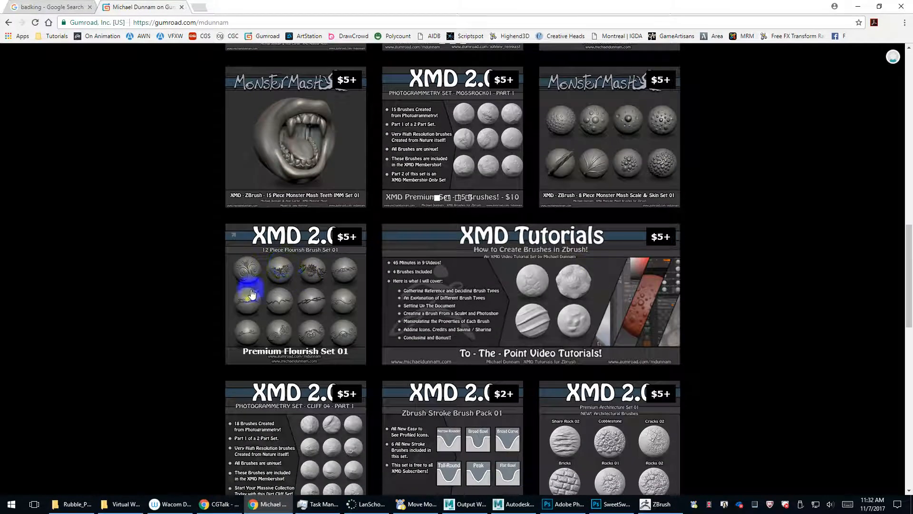
pyautogui.scroll(-3, 379, 302)
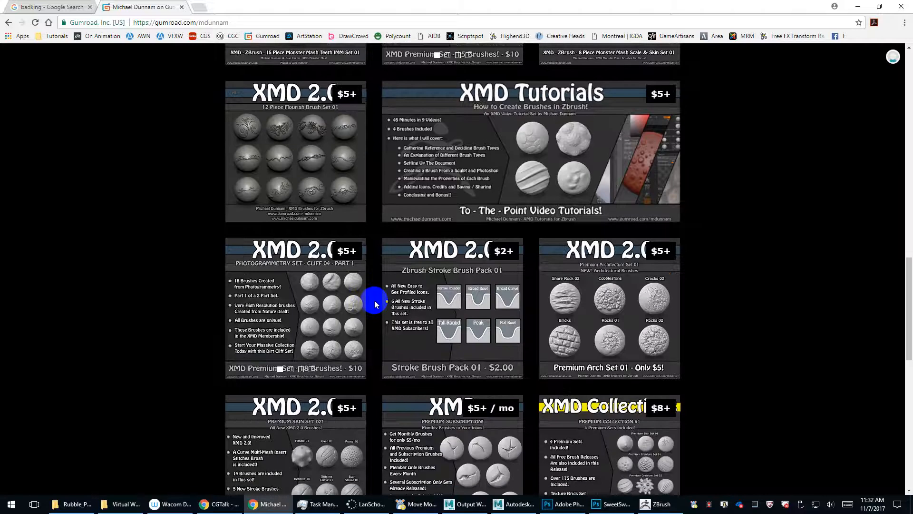
pyautogui.scroll(-2, 368, 298)
pyautogui.scroll(-1, 380, 295)
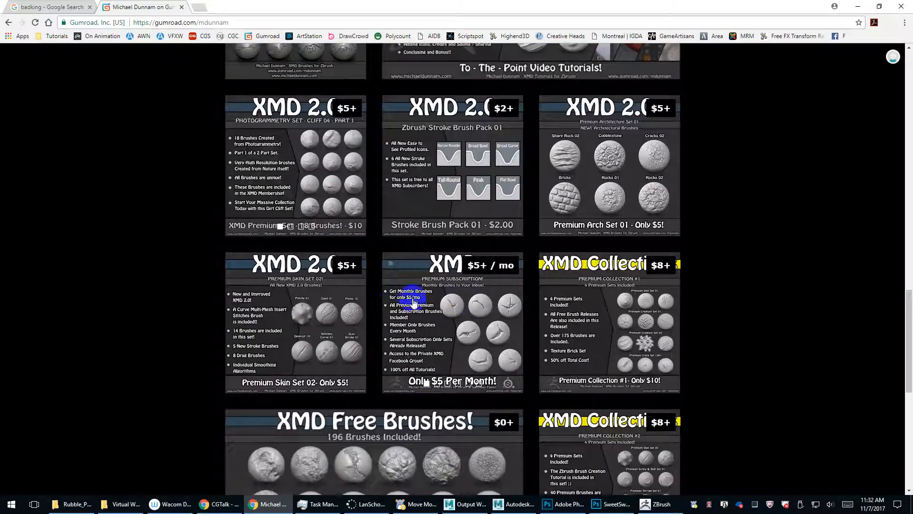
pyautogui.scroll(-3, 459, 301)
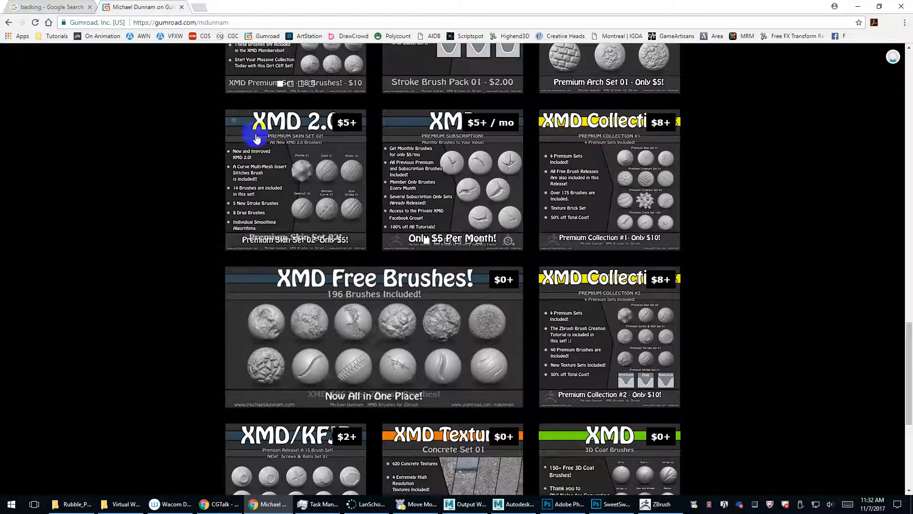
# Go to the badking.com.au site, open the Rubble Pack product page and look over its preview images.
pyautogui.click(199, 24)
pyautogui.write('badking')
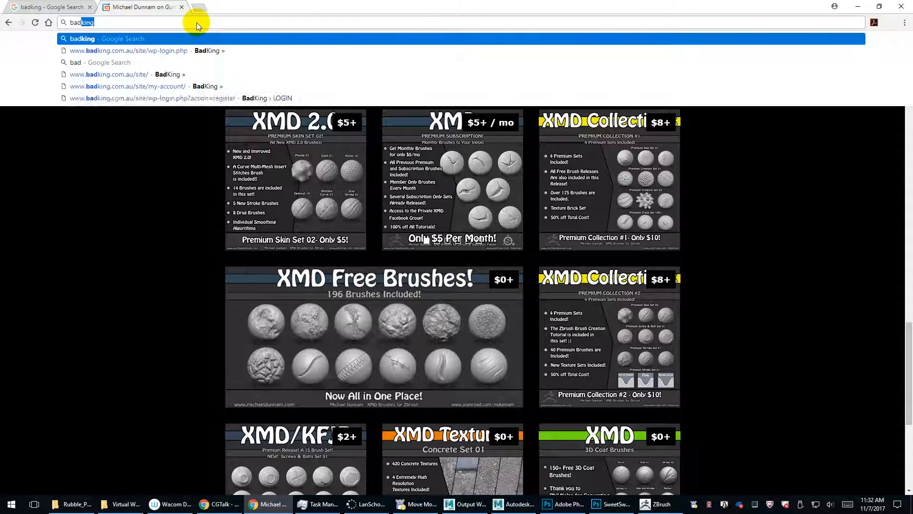
pyautogui.write('.com.au')
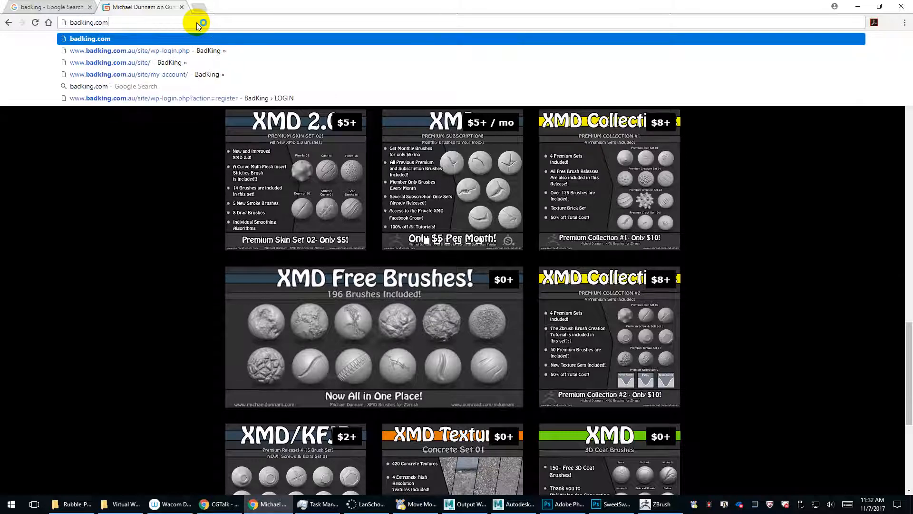
pyautogui.press('Return')
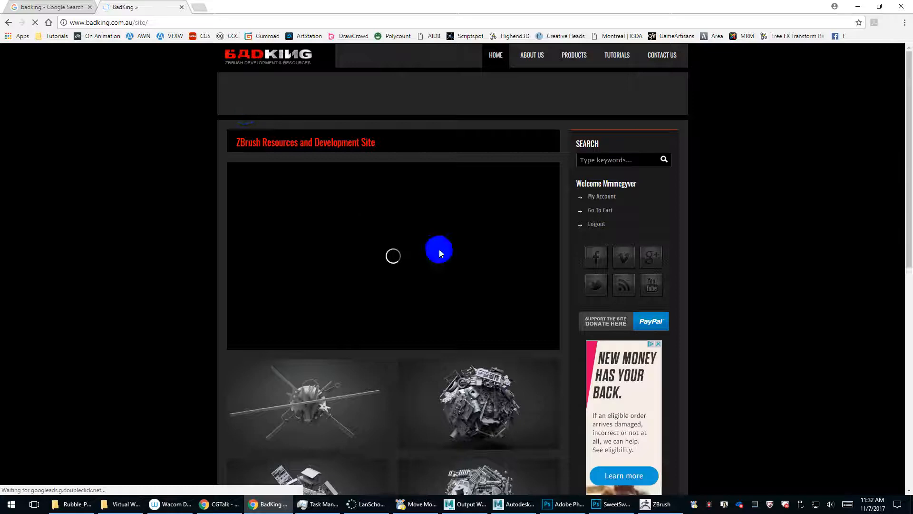
pyautogui.scroll(-4, 440, 266)
pyautogui.click(479, 219)
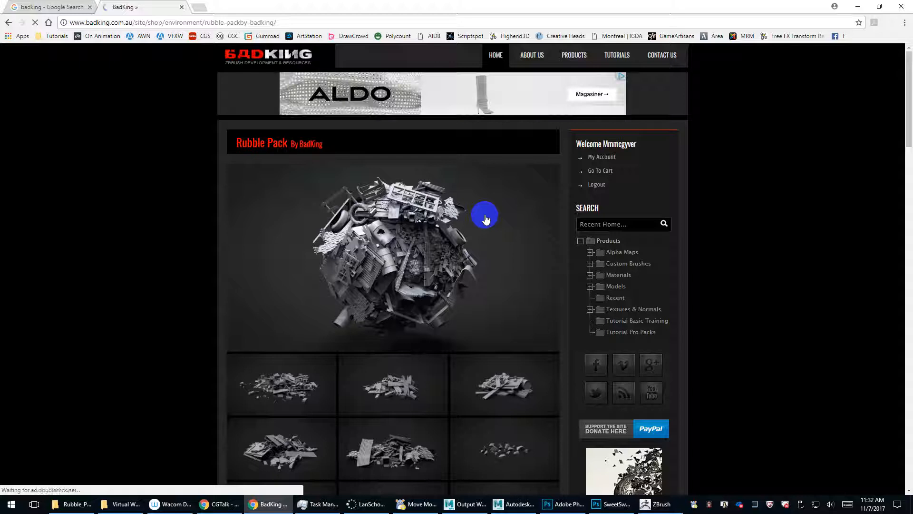
pyautogui.scroll(-2, 485, 212)
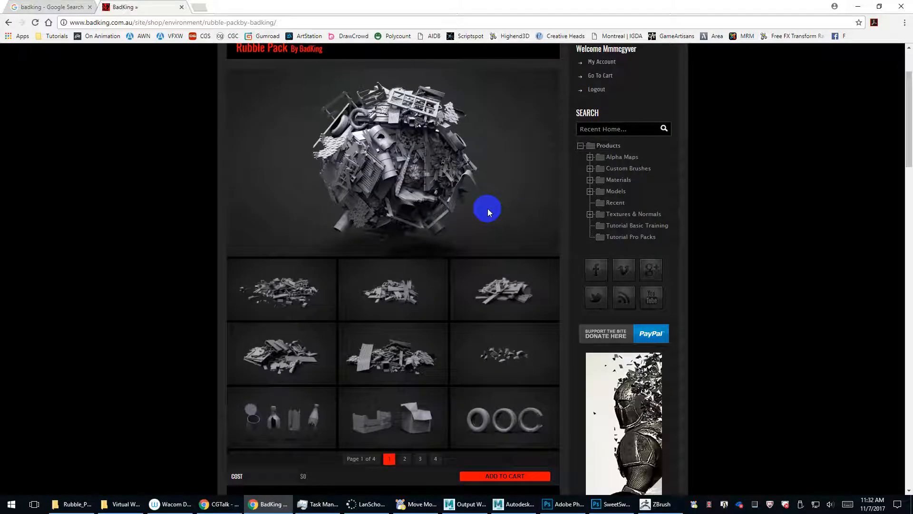
# Switch to ZBrush and load the rubble pack brush from the Rubble_Pack_Brush folder in Downloads.
pyautogui.click(640, 507)
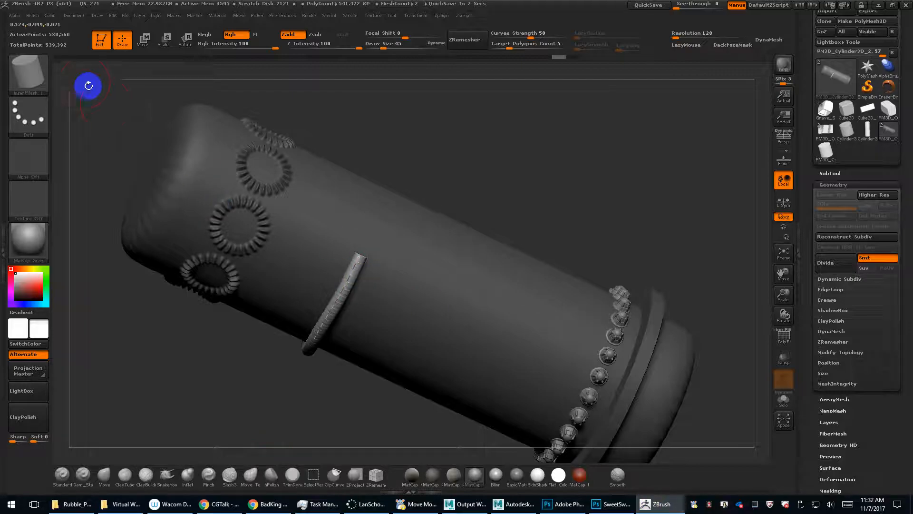
pyautogui.click(34, 76)
pyautogui.click(80, 338)
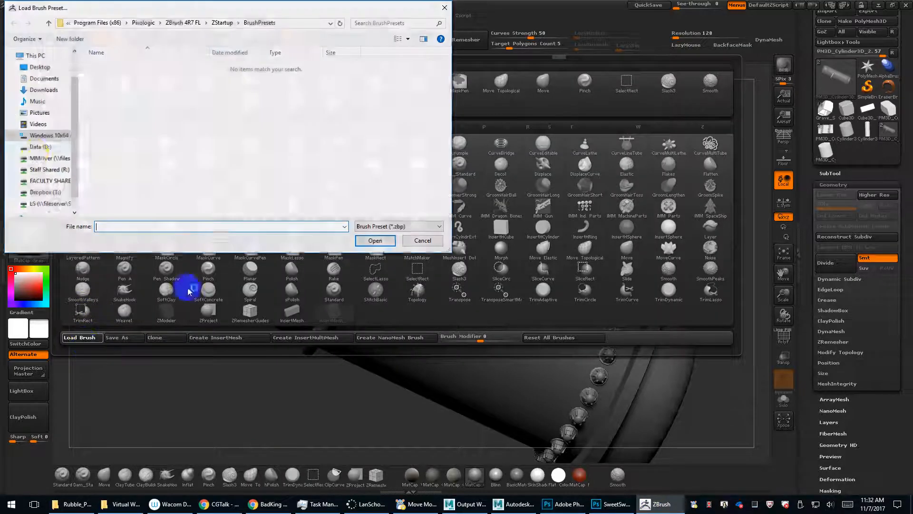
pyautogui.click(45, 90)
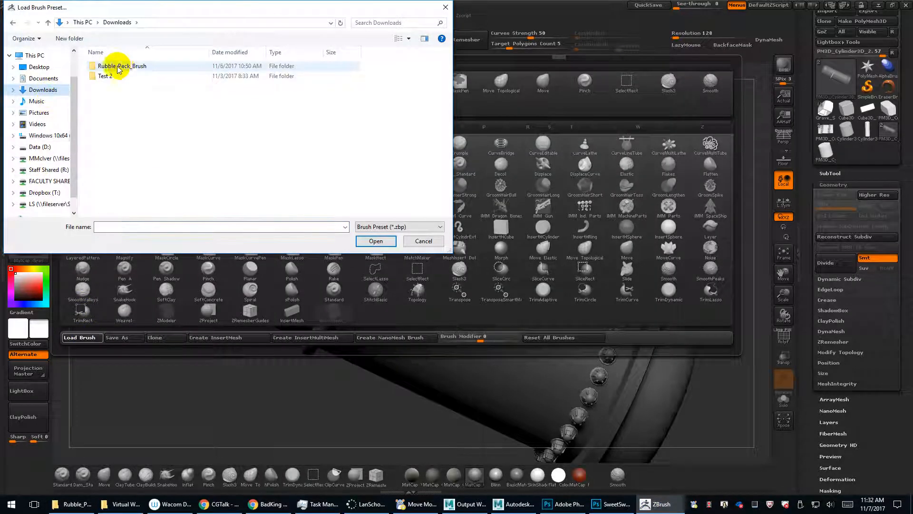
pyautogui.doubleClick(118, 67)
pyautogui.doubleClick(118, 66)
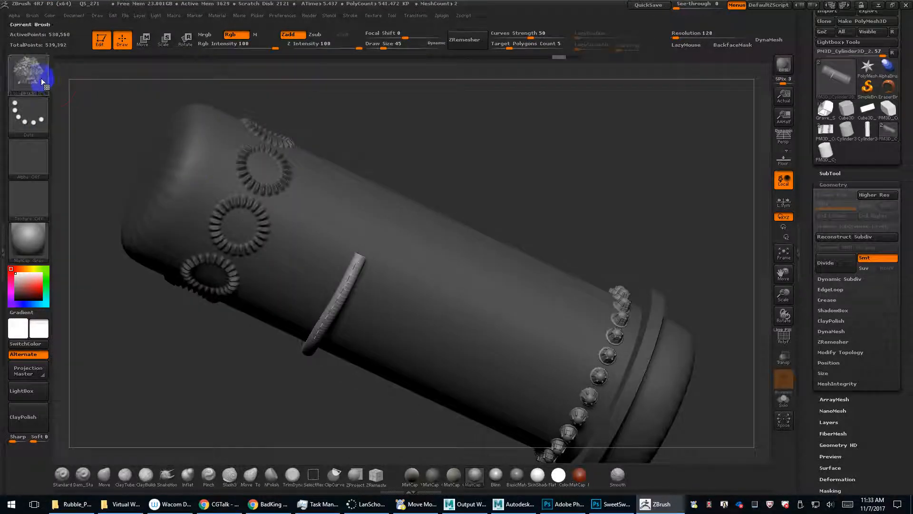
# Insert the rubble brush's round barrel-lid mesh on the cylinder beside the tube, and add a Broken Crate near the circular details.
pyautogui.moveTo(363, 271); pyautogui.dragTo(469, 313)
pyautogui.moveTo(569, 261); pyautogui.dragTo(523, 253)
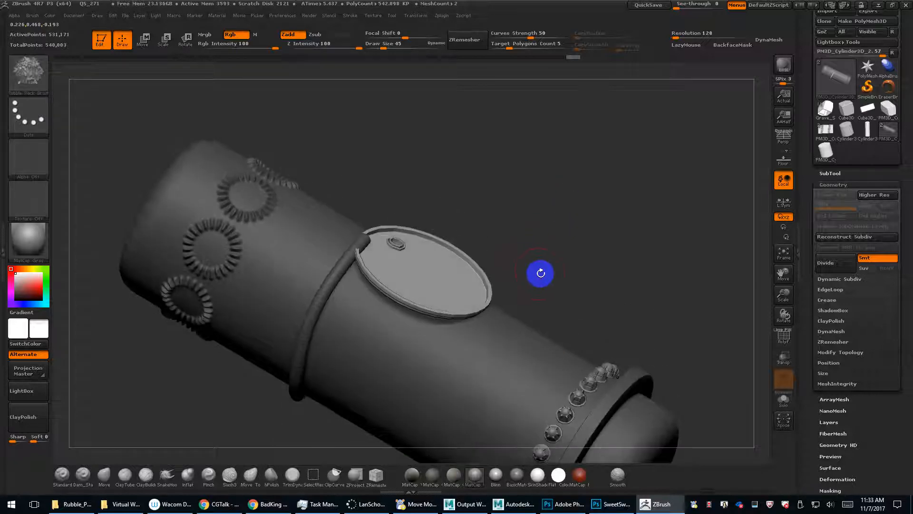
pyautogui.press('m')
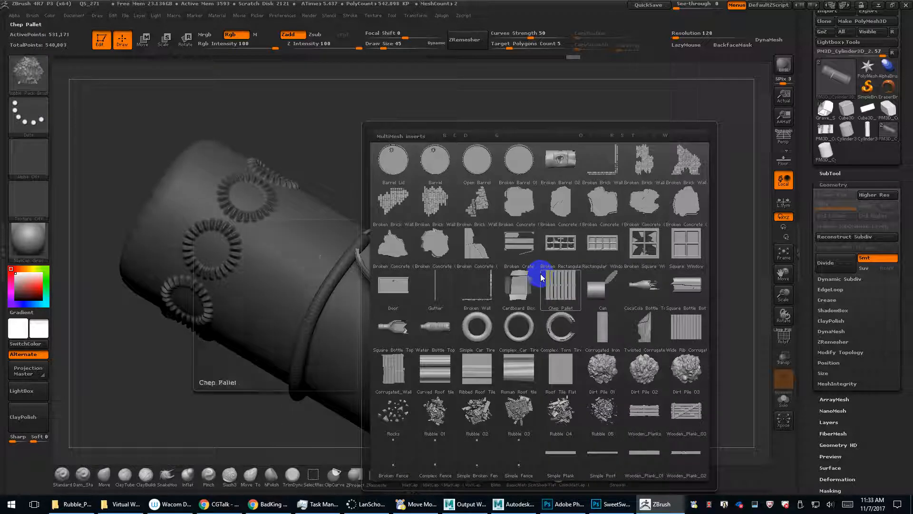
pyautogui.click(517, 240)
pyautogui.moveTo(273, 266); pyautogui.dragTo(314, 309)
pyautogui.moveTo(548, 287); pyautogui.dragTo(465, 289)
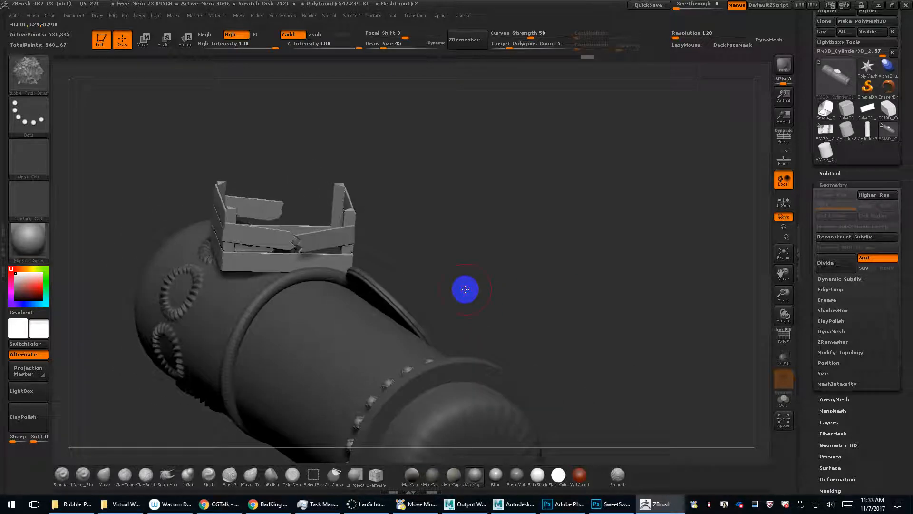
# Try inserting a Rubble 04 pile on the cylinder between the tube and the studs, and undo it.
pyautogui.press('b')
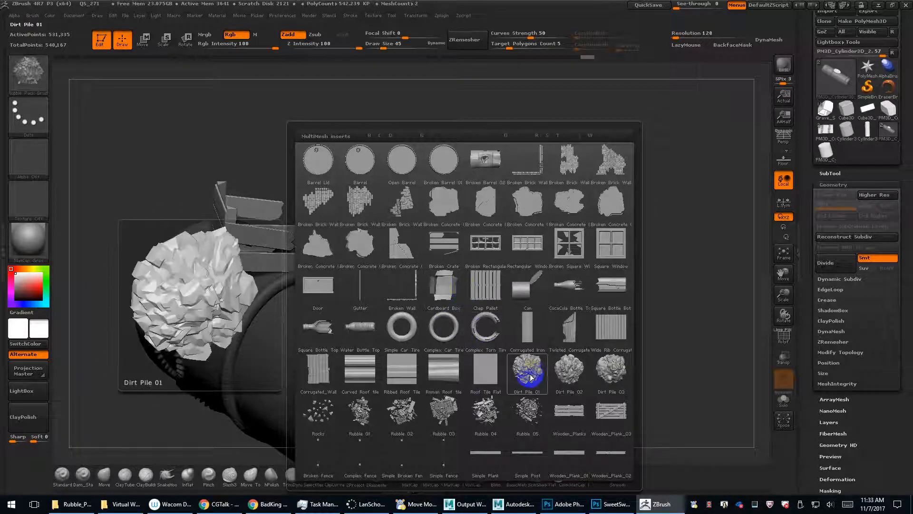
pyautogui.click(481, 416)
pyautogui.moveTo(377, 367); pyautogui.dragTo(429, 399)
pyautogui.moveTo(515, 350); pyautogui.dragTo(612, 302)
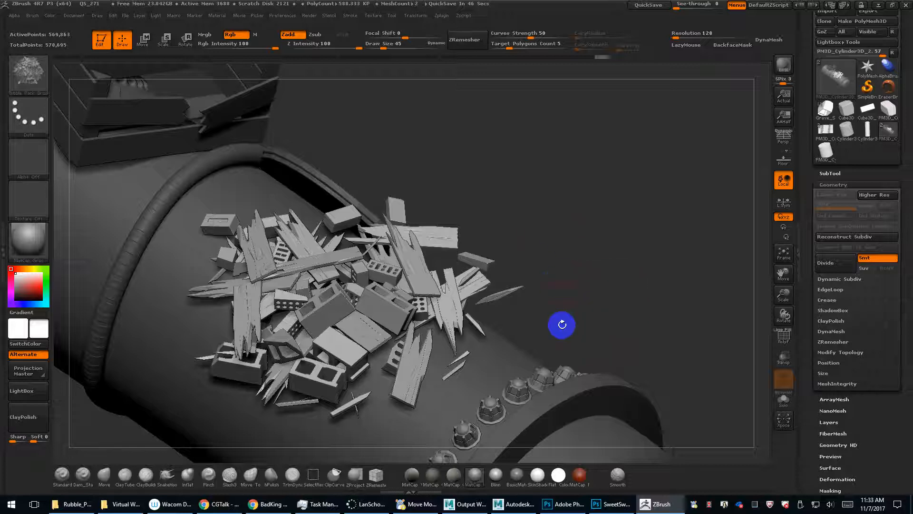
pyautogui.hotkey('ctrl', 'z')
# Switch back to Chrome and search the BadKing site's products for "rope".
pyautogui.click(267, 504)
pyautogui.scroll(2, 466, 138)
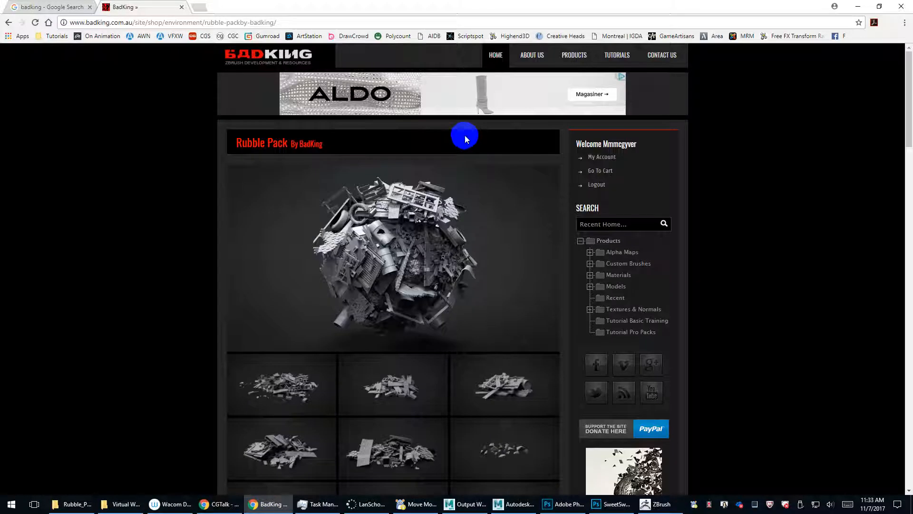
pyautogui.click(607, 224)
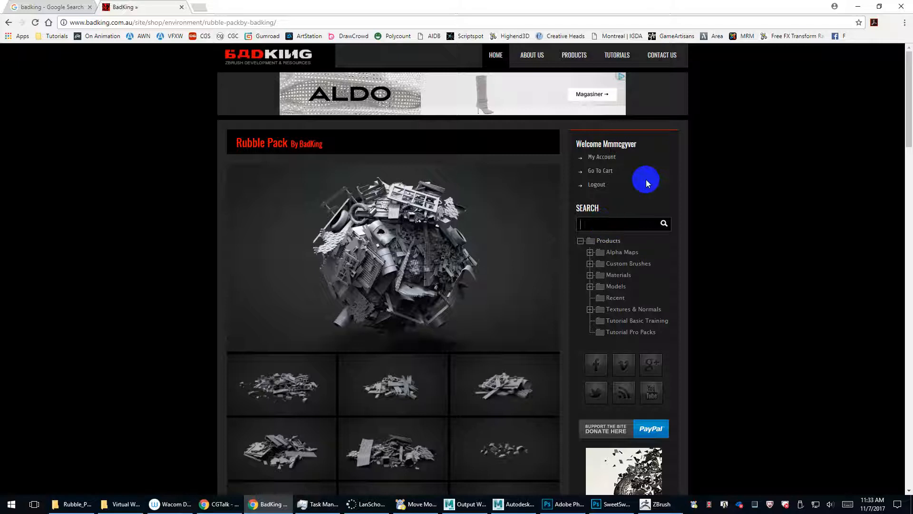
pyautogui.write('rope')
pyautogui.press('Return')
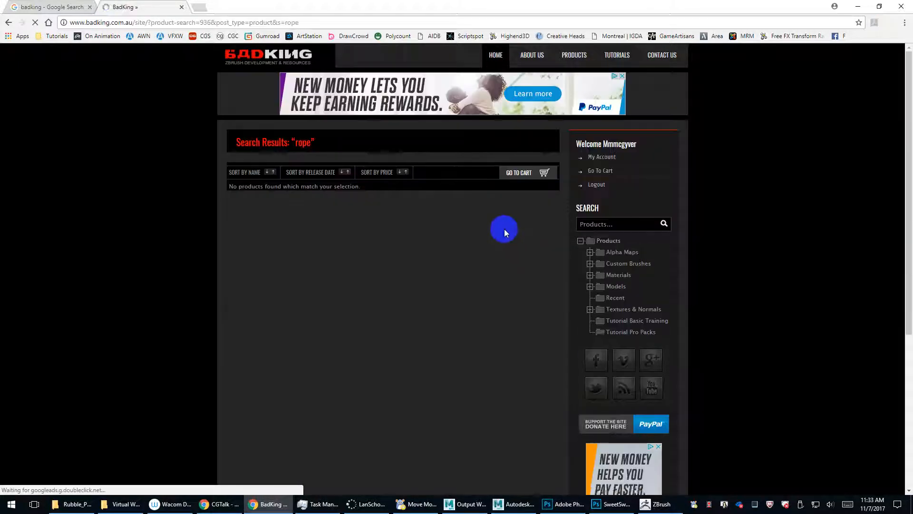
# Search Google for "zbrush rope brush" in a new browser tab.
pyautogui.click(199, 6)
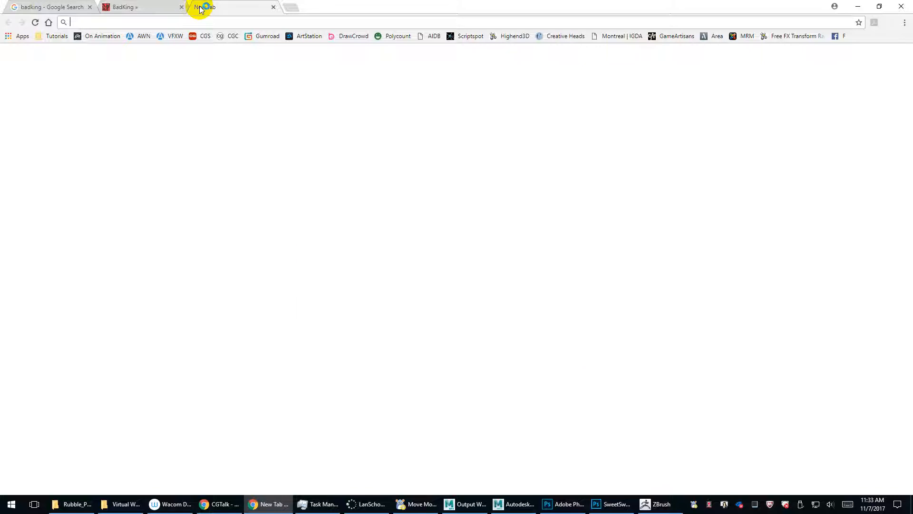
pyautogui.write('zbrush ro')
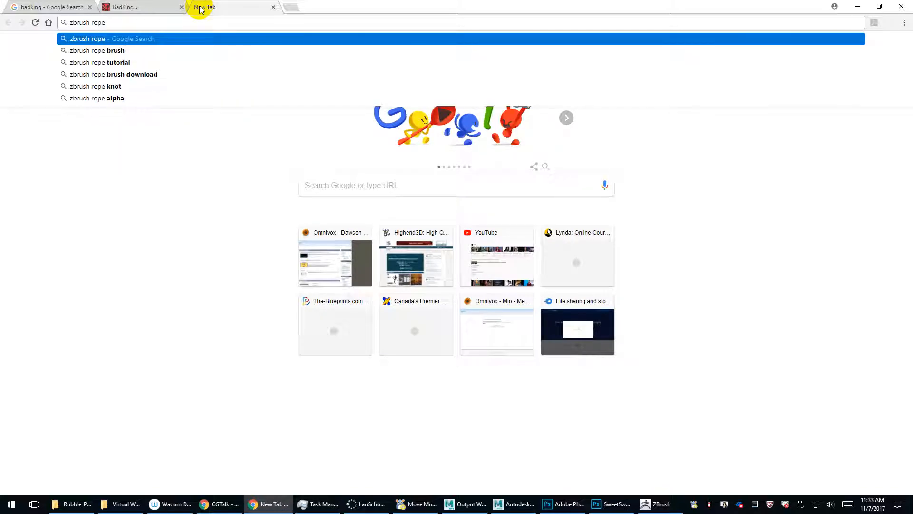
pyautogui.write('pe')
pyautogui.press('Down')
pyautogui.press('Return')
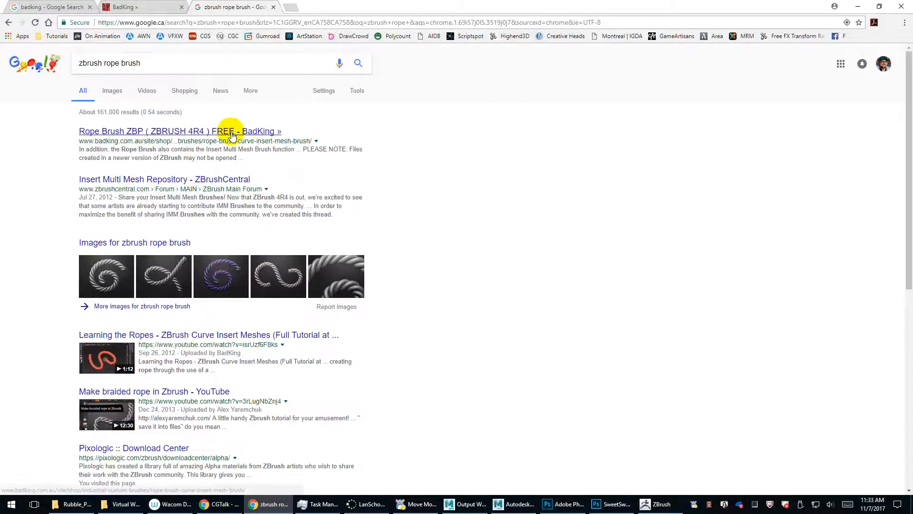
# Open the BadKing Rope Brush result and enlarge the preview image of the three-coloured rope segment.
pyautogui.click(232, 133)
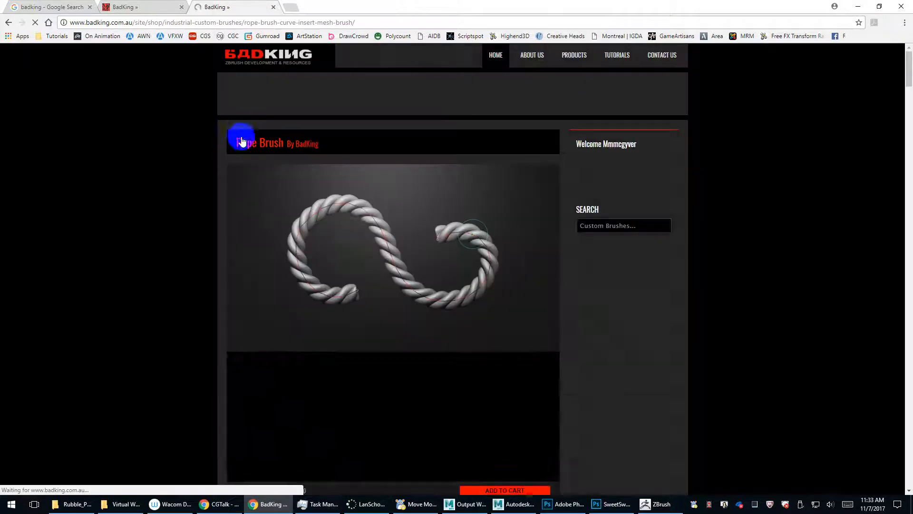
pyautogui.scroll(-1, 375, 235)
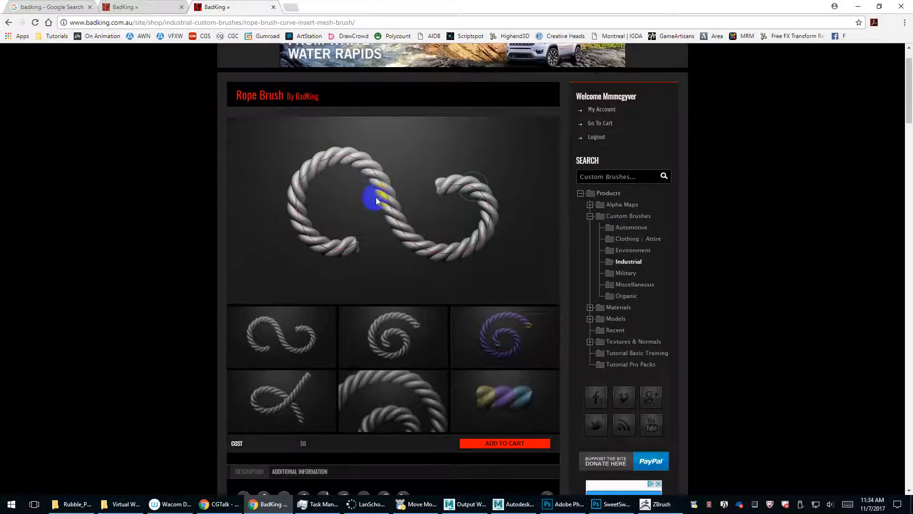
pyautogui.click(507, 402)
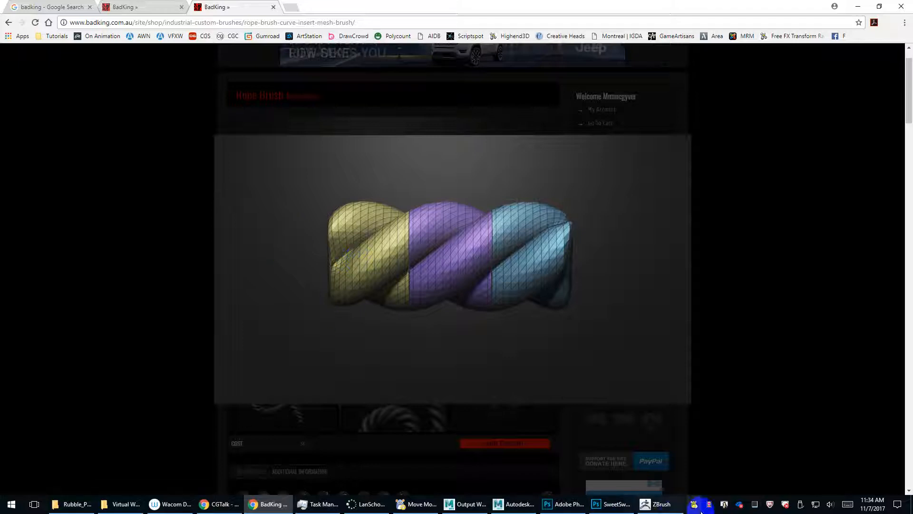
# Return to ZBrush, select the Cylinder3D primitive, convert it to a PolyMesh3D and show its polyframe.
pyautogui.click(660, 509)
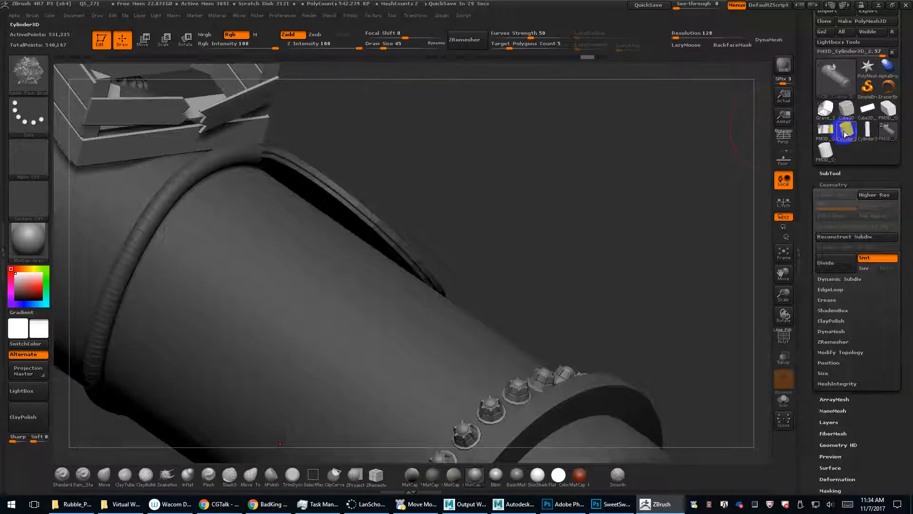
pyautogui.click(847, 129)
pyautogui.press('f')
pyautogui.moveTo(654, 195); pyautogui.dragTo(639, 237)
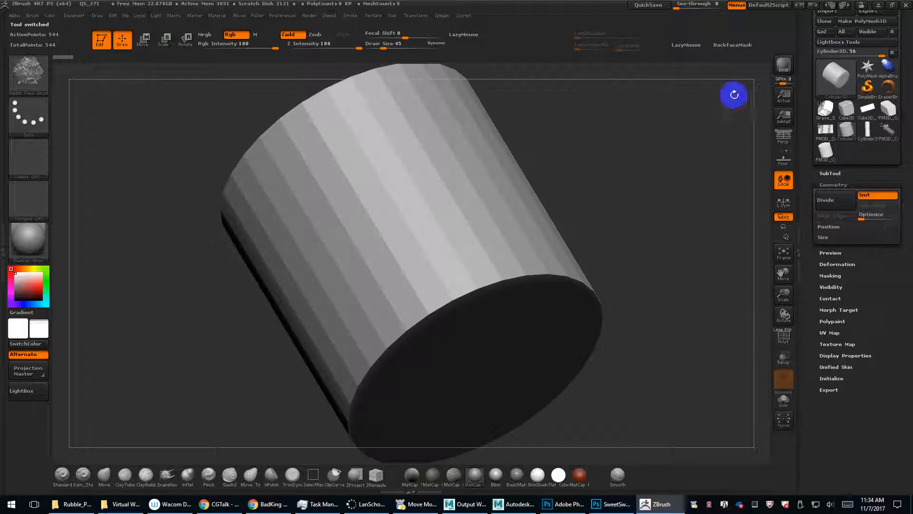
pyautogui.click(849, 21)
pyautogui.hotkey('shift', 'f')
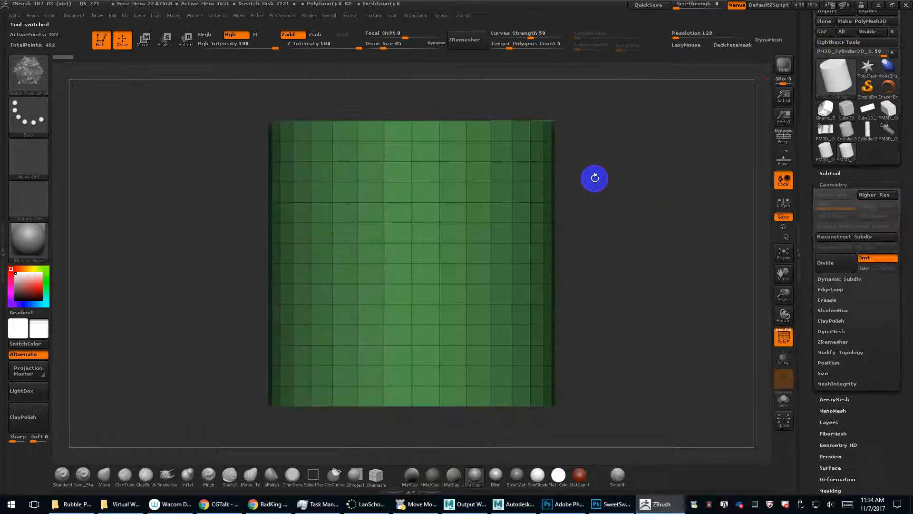
# Isolate the cylinder's top three polygon rows with the SelectRect brush, assign them their own polygroup and unhide the mesh.
pyautogui.moveTo(589, 92)
pyautogui.keyDown('ctrl'); pyautogui.keyDown('shift'); pyautogui.mouseDown()
pyautogui.moveTo(179, 214)
pyautogui.moveTo(126, 214)
pyautogui.mouseUp(); pyautogui.keyUp('shift'); pyautogui.keyUp('ctrl')
pyautogui.hotkey('ctrl', 'z')
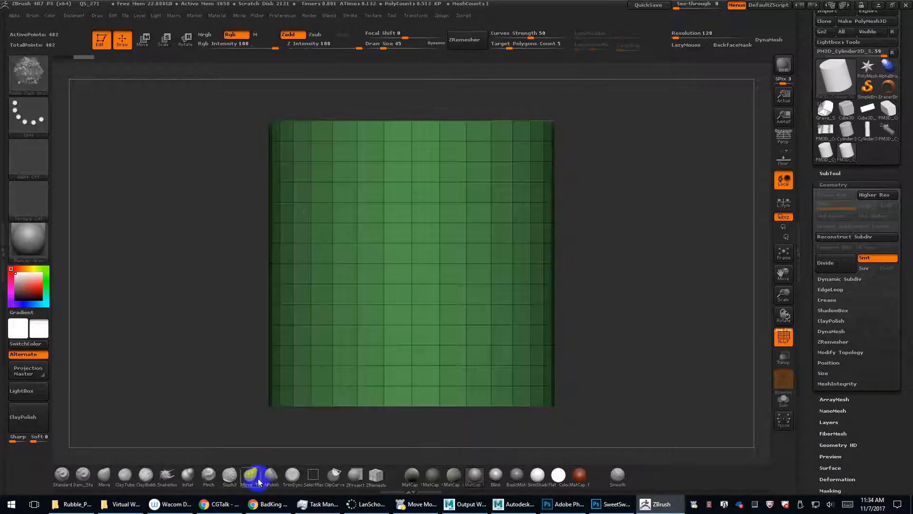
pyautogui.click(312, 476)
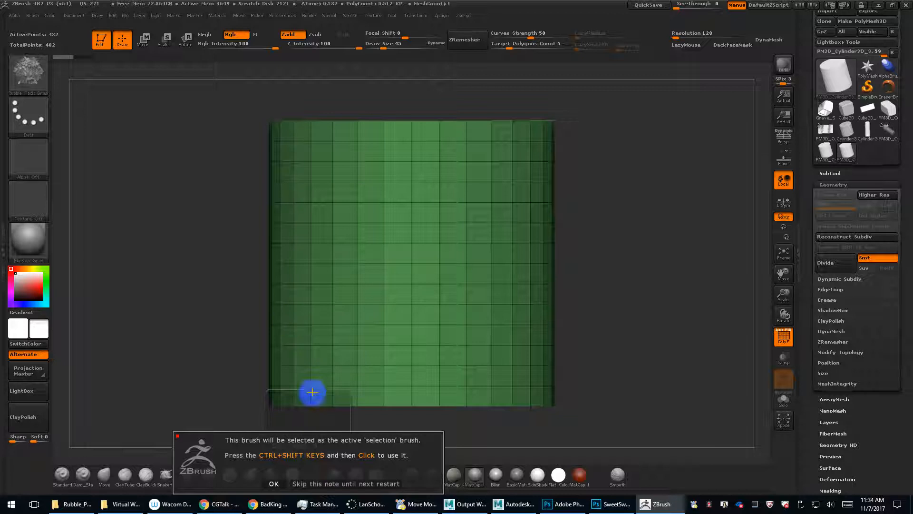
pyautogui.click(323, 484)
pyautogui.moveTo(207, 86)
pyautogui.mouseDown()
pyautogui.moveTo(522, 218)
pyautogui.moveTo(598, 198)
pyautogui.mouseUp()
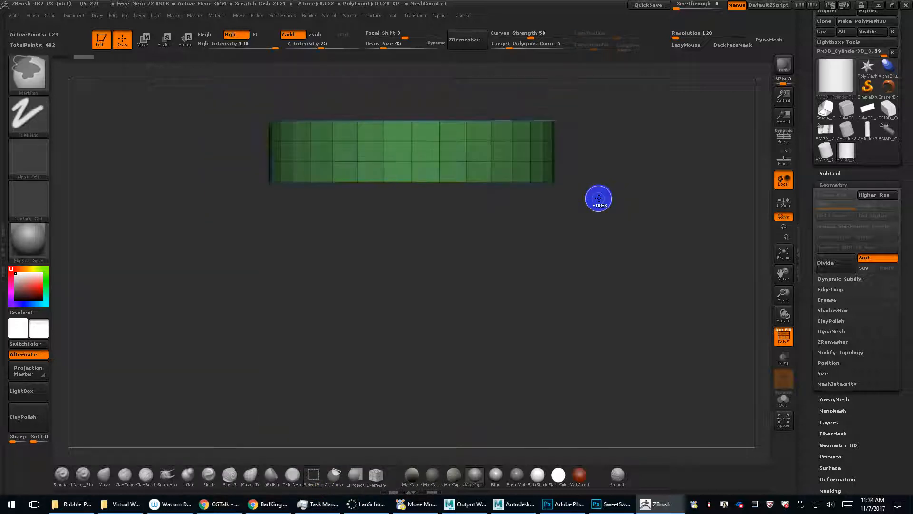
pyautogui.keyDown('ctrl'); pyautogui.keyDown('shift'); pyautogui.click(625, 195); pyautogui.keyUp('shift'); pyautogui.keyUp('ctrl')
# Isolate the cylinder's bottom three polygon rows, assign them a separate polygroup and unhide the rest of the mesh.
pyautogui.keyDown('ctrl'); pyautogui.keyDown('shift'); pyautogui.moveTo(594, 430); pyautogui.dragTo(192, 339); pyautogui.keyUp('shift'); pyautogui.keyUp('ctrl')
pyautogui.hotkey('ctrl', 'w')
pyautogui.keyDown('ctrl'); pyautogui.keyDown('shift'); pyautogui.click(623, 236); pyautogui.keyUp('shift'); pyautogui.keyUp('ctrl')
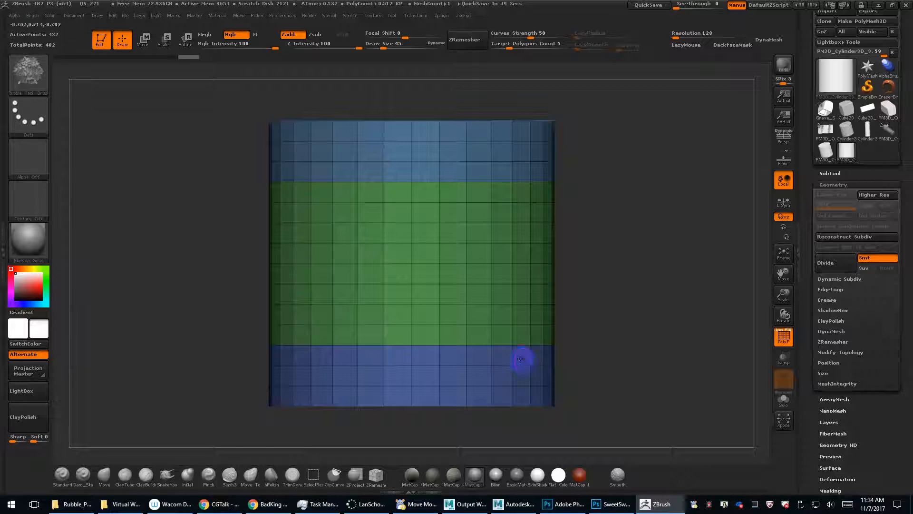
# Create a new InsertMesh brush from the three-polygroup cylinder instead of appending it to the current brush.
pyautogui.click(18, 16)
pyautogui.click(32, 16)
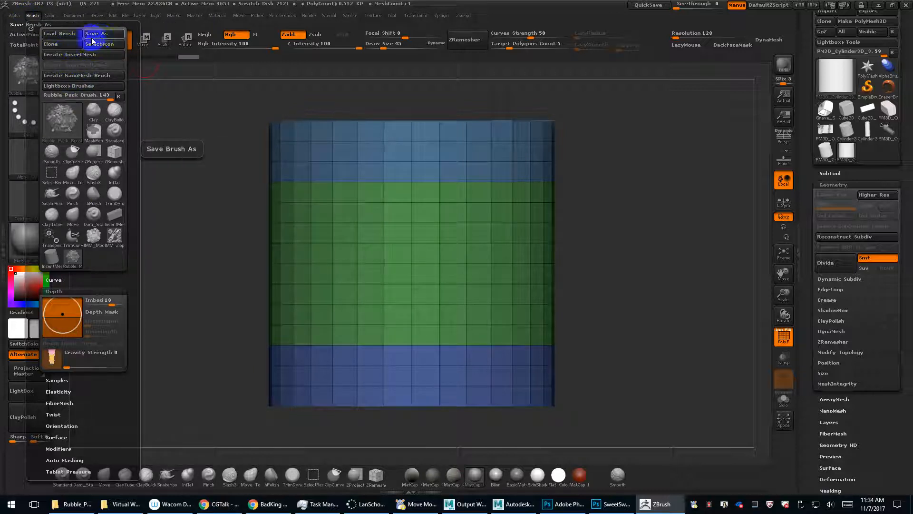
pyautogui.click(70, 56)
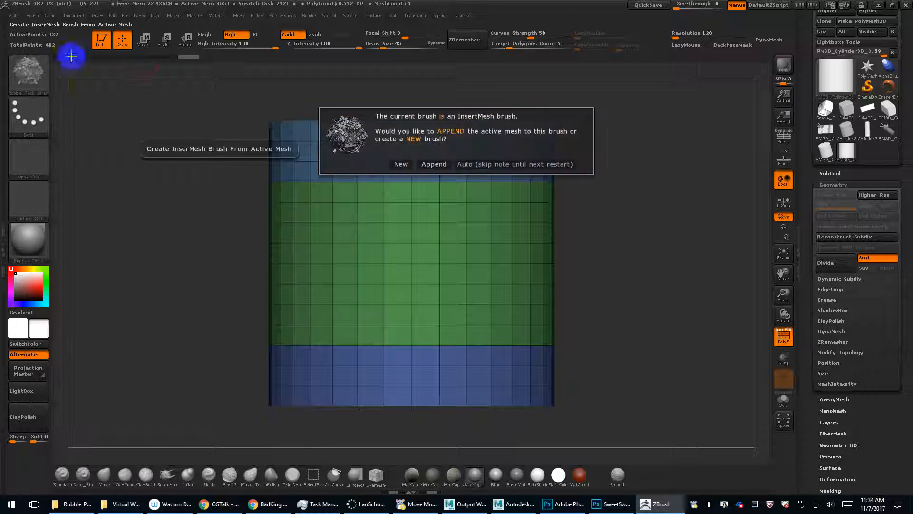
pyautogui.click(399, 163)
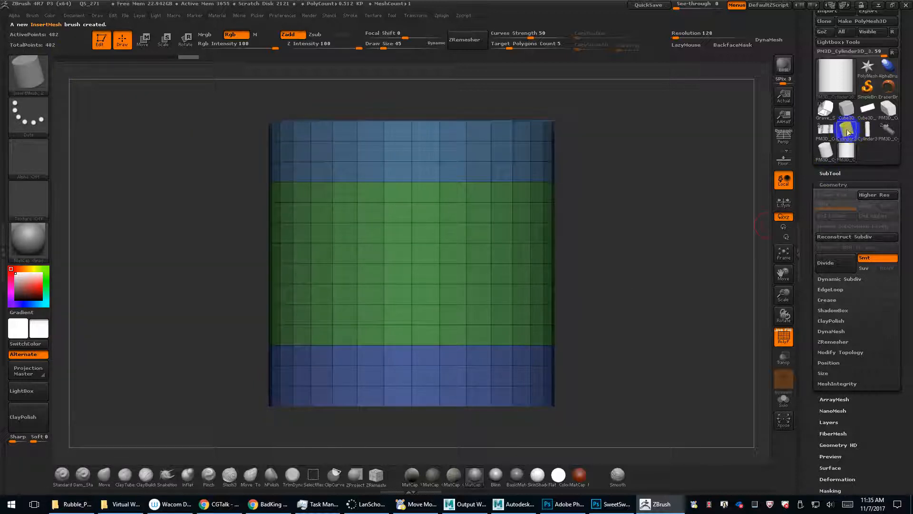
# Switch to the decorated cylinder tool, hide its polyframe and enable Curve Mode for the new insert brush.
pyautogui.click(848, 133)
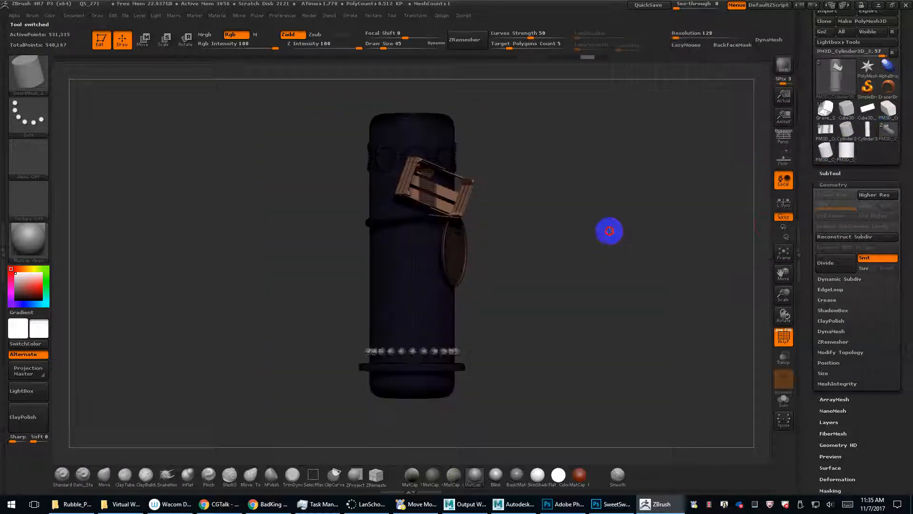
pyautogui.hotkey('shift', 'f')
pyautogui.keyDown('alt'); pyautogui.moveTo(593, 236); pyautogui.dragTo(583, 261); pyautogui.keyUp('alt')
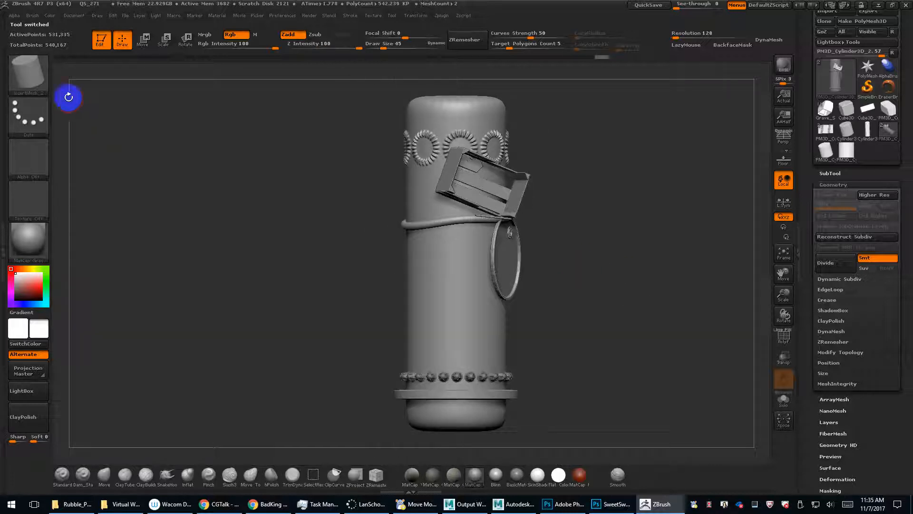
pyautogui.click(350, 16)
pyautogui.click(383, 143)
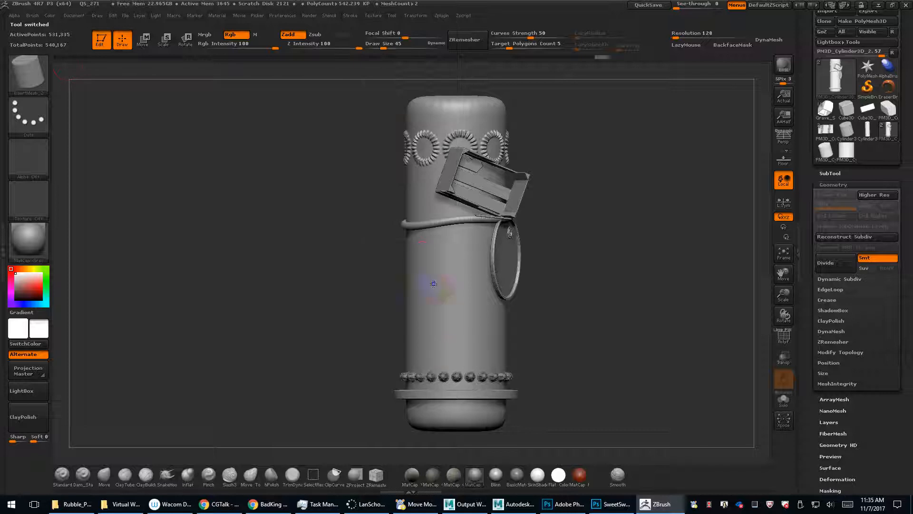
pyautogui.moveTo(552, 273)
pyautogui.keyDown('alt'); pyautogui.mouseDown()
pyautogui.moveTo(632, 344)
pyautogui.moveTo(608, 275)
pyautogui.moveTo(612, 312)
pyautogui.moveTo(630, 281)
pyautogui.moveTo(634, 287)
pyautogui.moveTo(615, 259)
pyautogui.mouseUp(); pyautogui.keyUp('alt')
pyautogui.hotkey('ctrl', 'z')
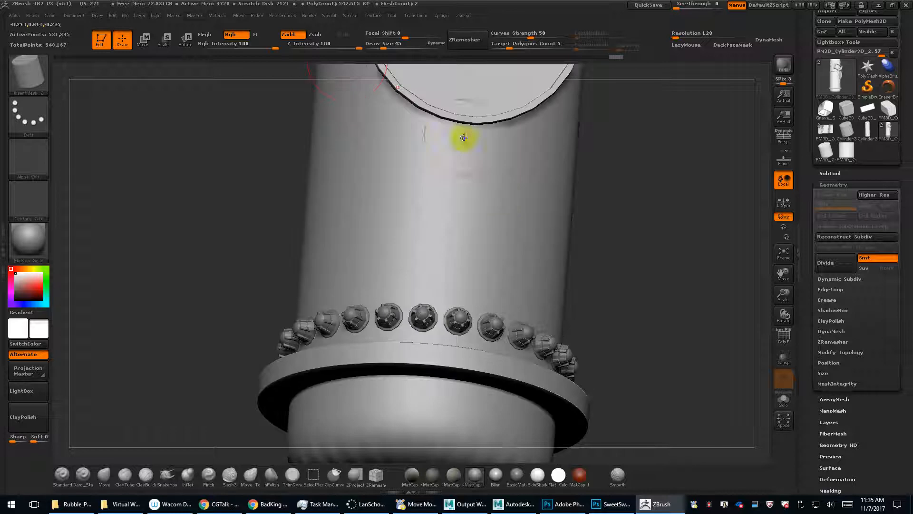
# Lower the insert brush's CurveStep, try drawing a curved tube across the cylinder body above the studs, and undo the stroke.
pyautogui.click(357, 18)
pyautogui.click(353, 16)
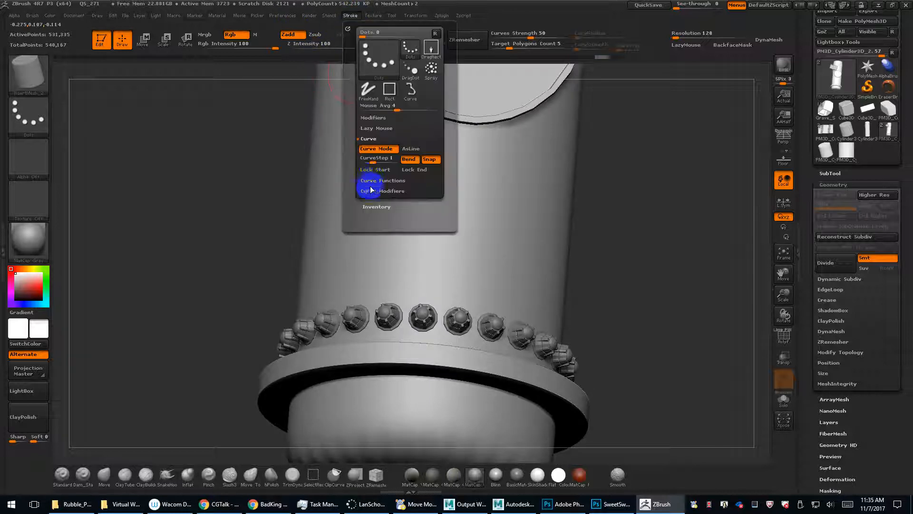
pyautogui.click(372, 159)
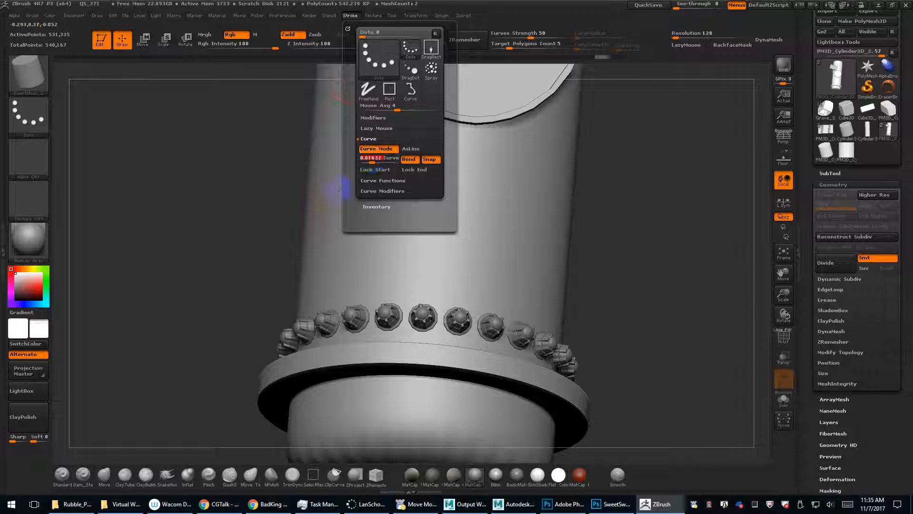
pyautogui.moveTo(326, 175); pyautogui.dragTo(371, 179)
pyautogui.moveTo(504, 256); pyautogui.dragTo(567, 259)
pyautogui.moveTo(639, 263); pyautogui.dragTo(652, 273)
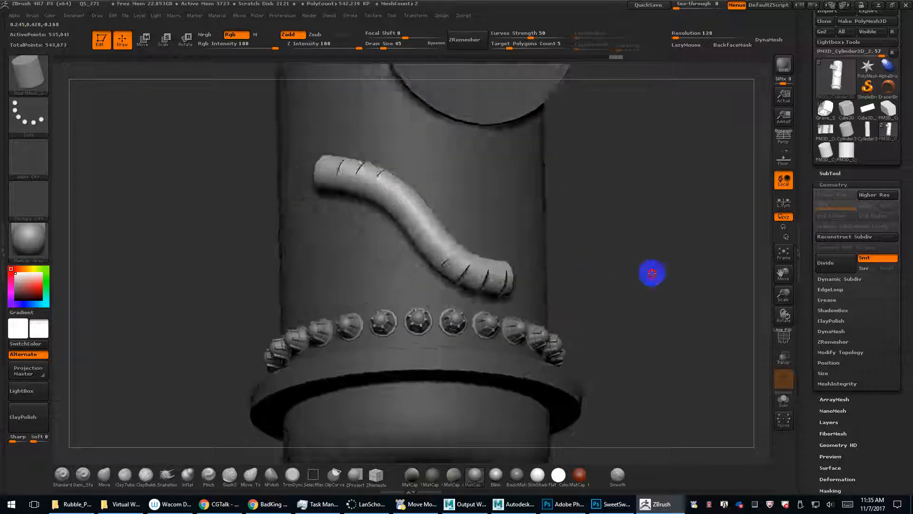
pyautogui.hotkey('ctrl', 'z')
pyautogui.click(350, 15)
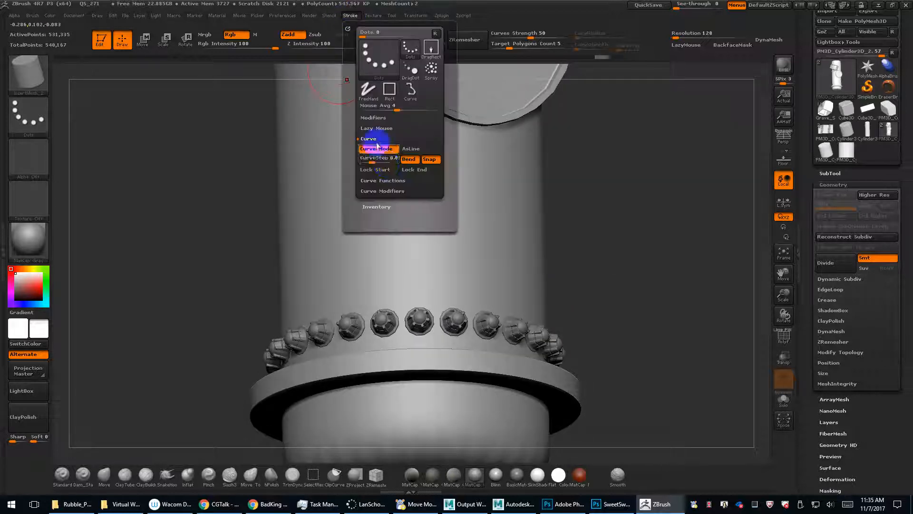
pyautogui.click(392, 181)
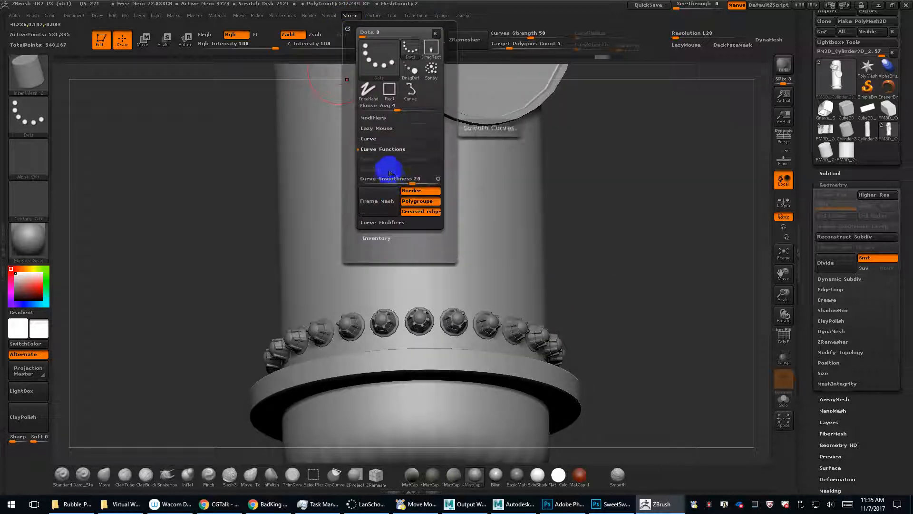
pyautogui.click(379, 139)
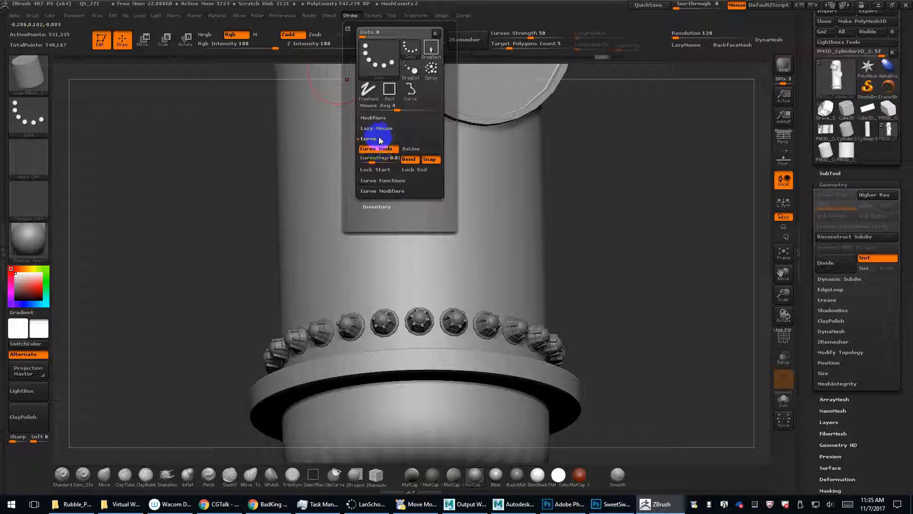
pyautogui.click(382, 191)
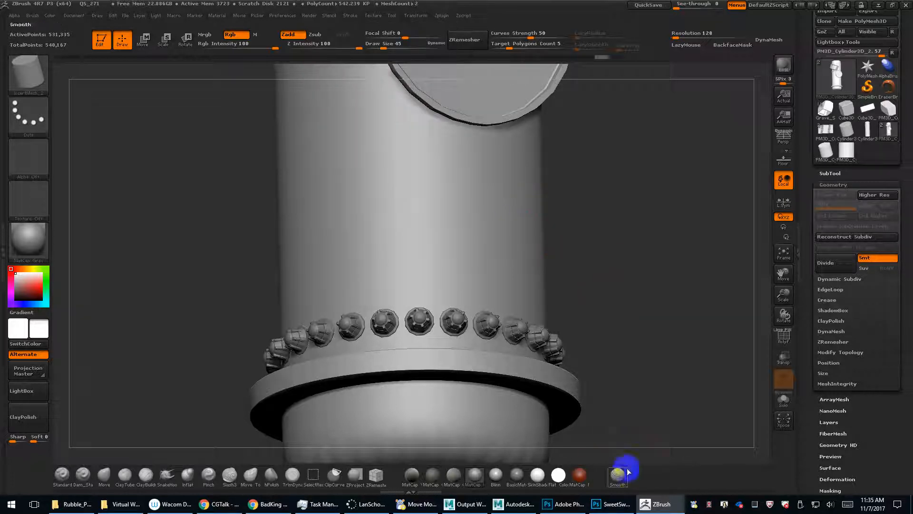
# Switch to Chrome, close the enlarged preview, add the free BadKing Rope Brush to the cart and open the cart.
pyautogui.click(255, 503)
pyautogui.click(727, 347)
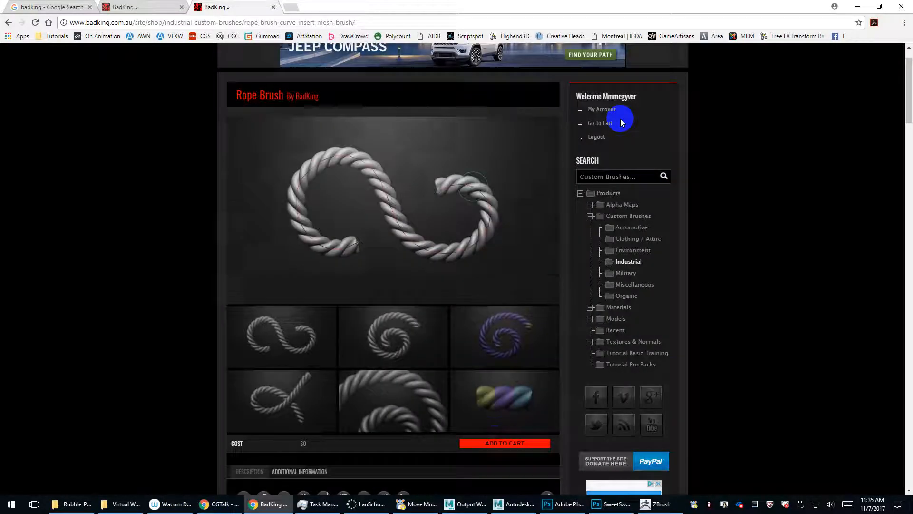
pyautogui.scroll(-2, 547, 314)
pyautogui.click(499, 347)
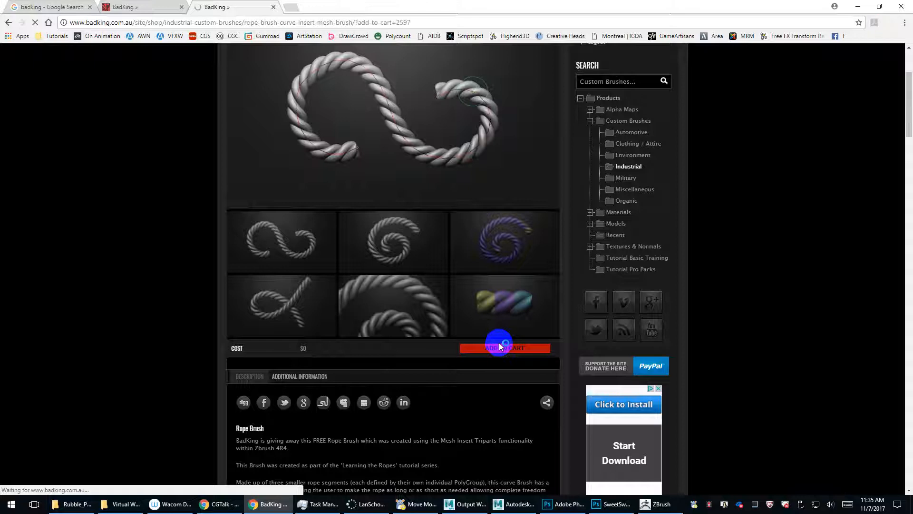
pyautogui.scroll(-4, 571, 274)
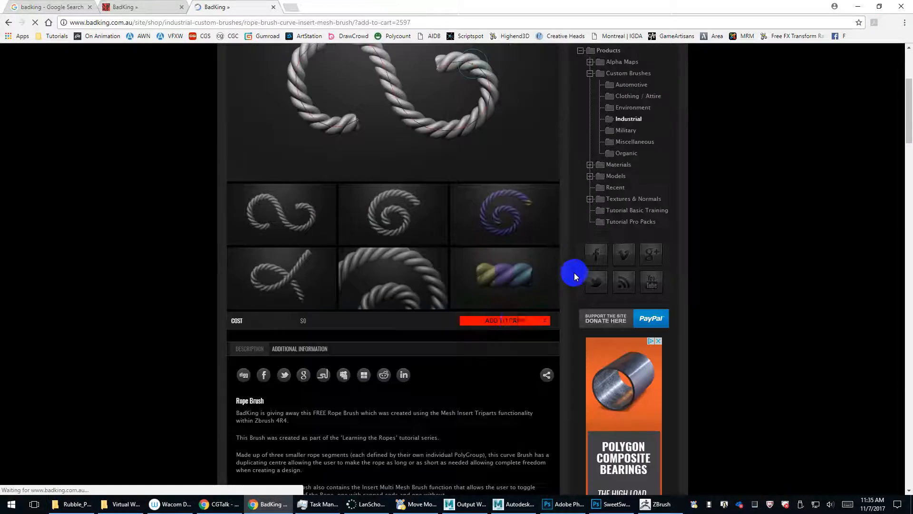
pyautogui.click(515, 320)
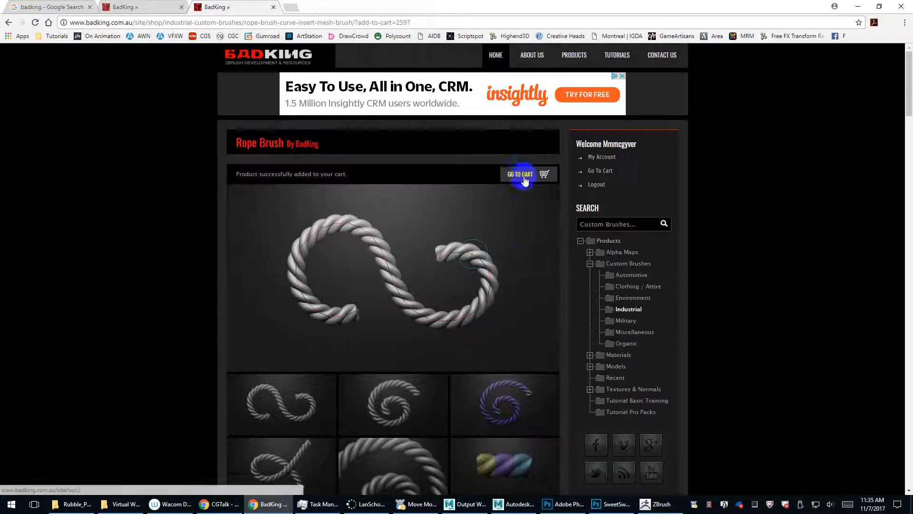
pyautogui.click(523, 175)
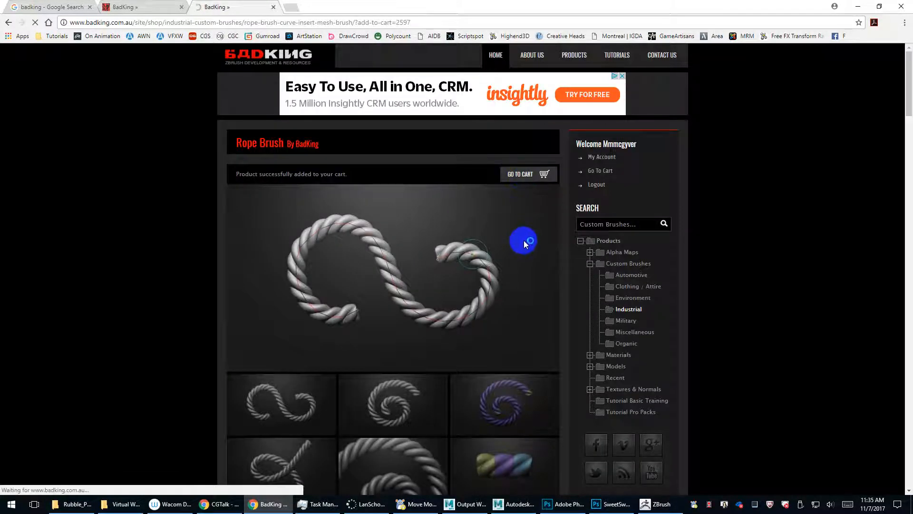
# Set the Rope Brush quantity to 1 and update the cart.
pyautogui.moveTo(485, 187); pyautogui.dragTo(441, 193)
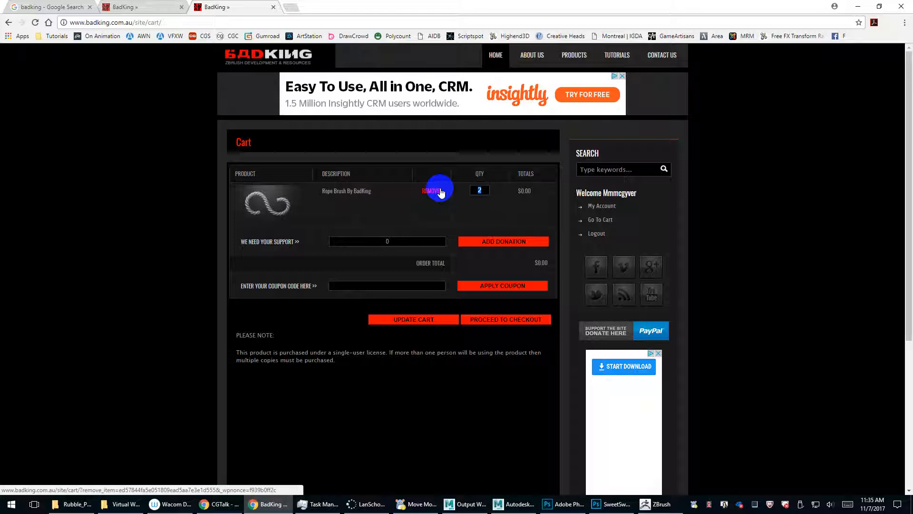
pyautogui.write('1')
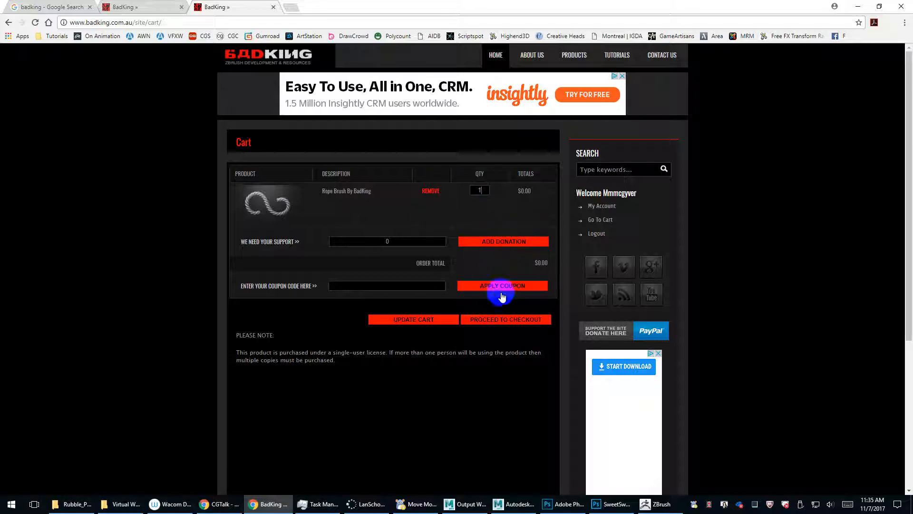
pyautogui.click(434, 320)
# Proceed to checkout, dismiss the donation request and place the order for the free Rope Brush.
pyautogui.click(525, 321)
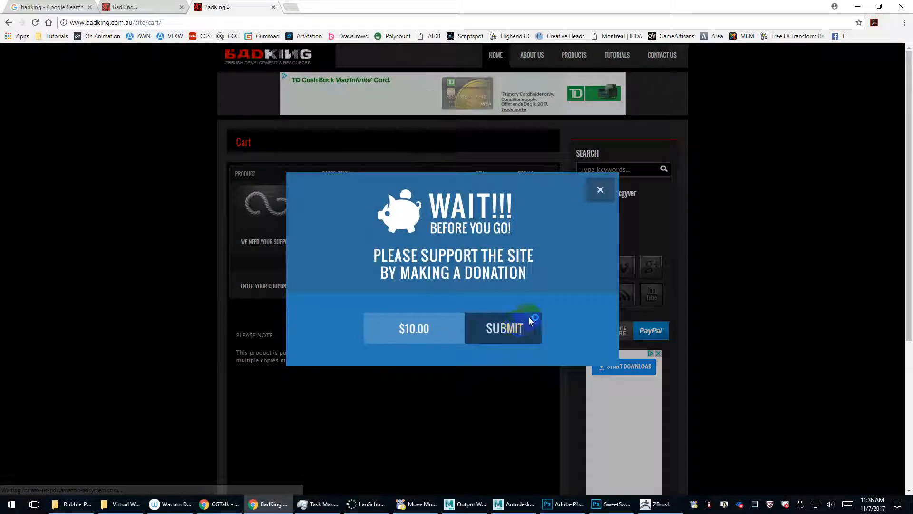
pyautogui.click(601, 189)
pyautogui.click(505, 321)
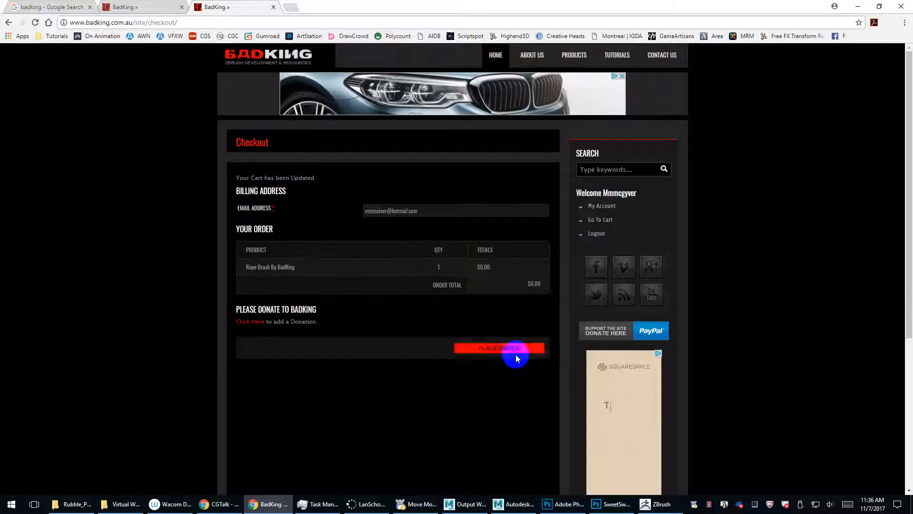
pyautogui.click(522, 351)
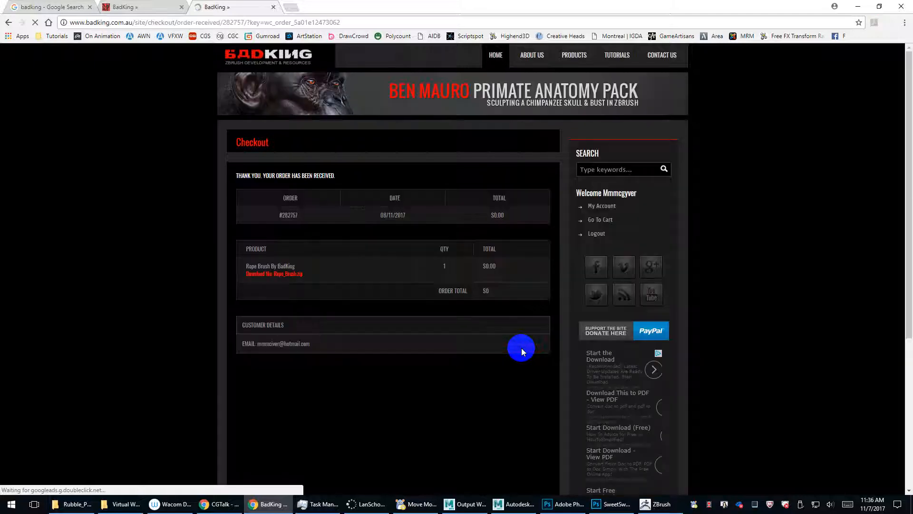
# Download Rope_Brush.zip from the order page and show the file in its Downloads folder.
pyautogui.click(281, 274)
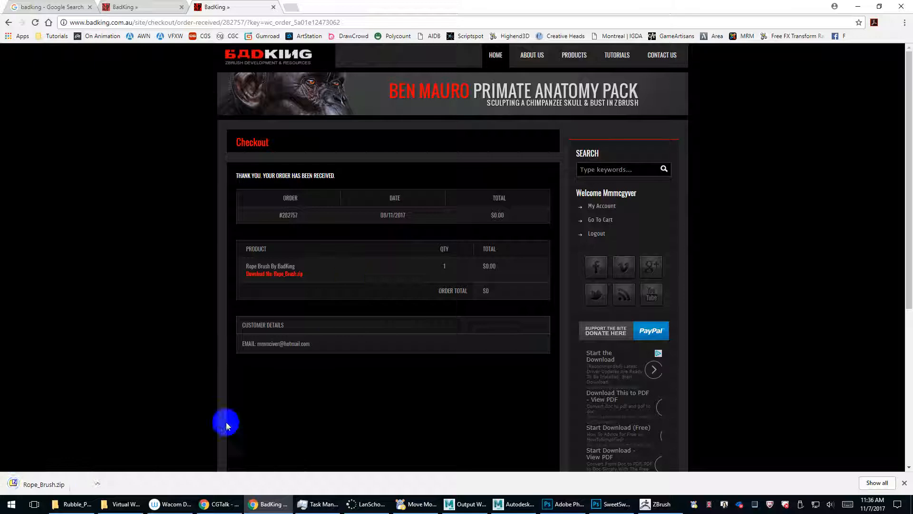
pyautogui.click(98, 484)
pyautogui.click(132, 451)
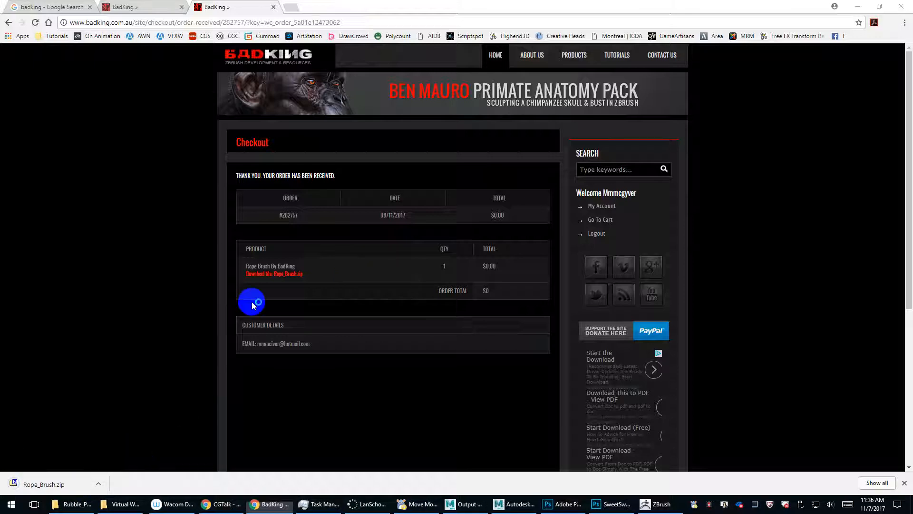
# Extract Rope_Brush.zip with 7-Zip into its own Rope_Brush folder and open that folder.
pyautogui.rightClick(284, 51)
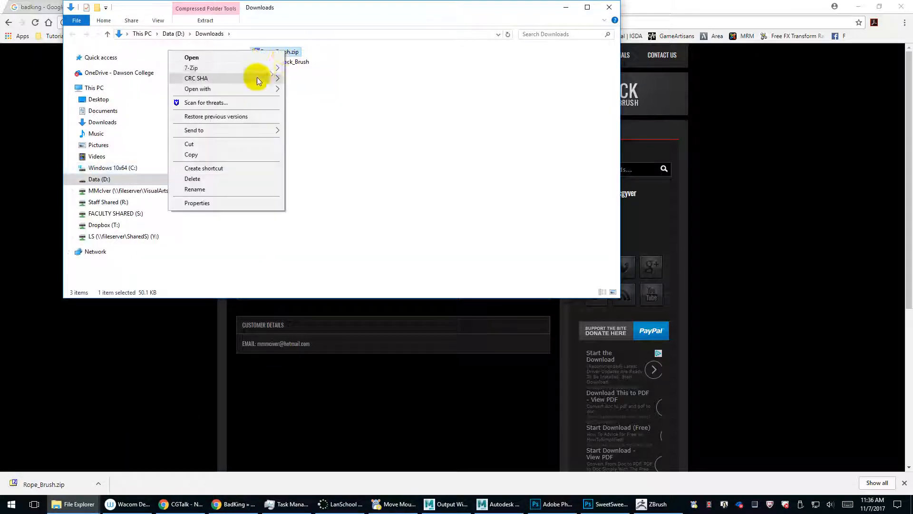
pyautogui.moveTo(266, 69)
pyautogui.click(136, 106)
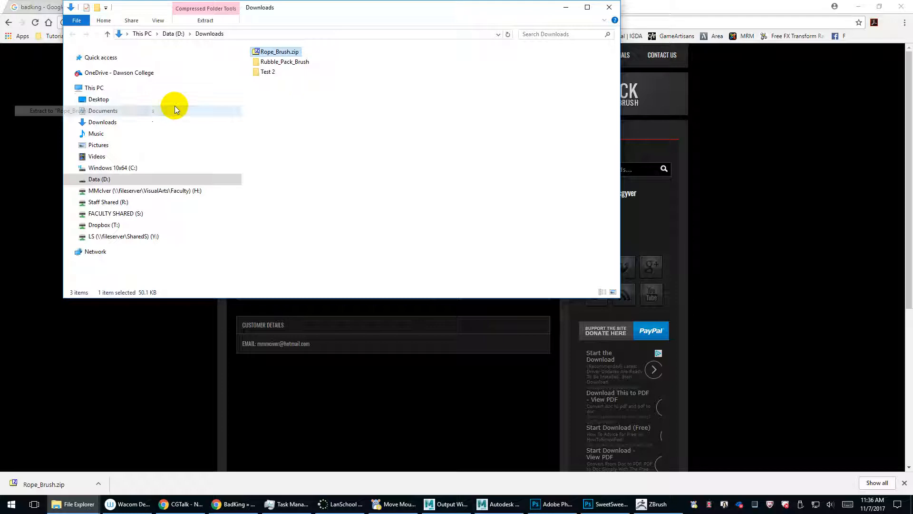
pyautogui.doubleClick(275, 62)
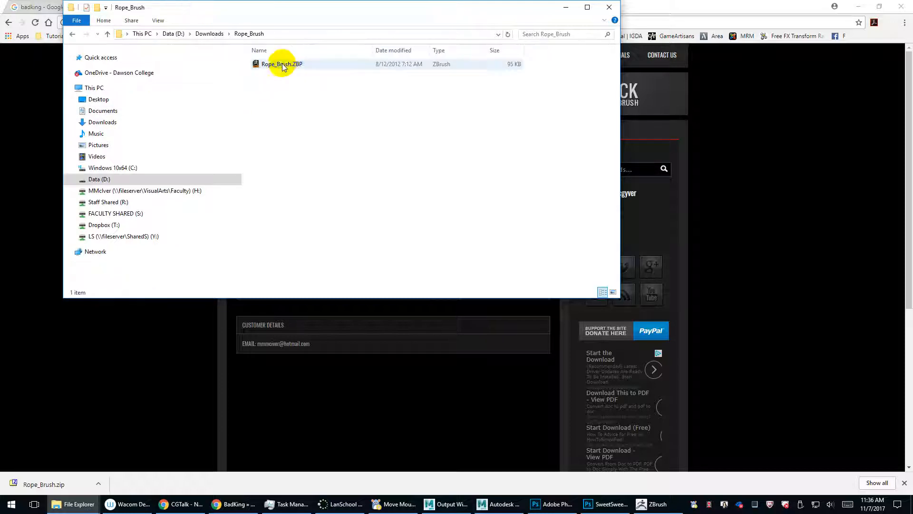
# Copy the Rope_Brush folder's path, D:\Downloads\Rope_Brush, and switch back to ZBrush.
pyautogui.click(303, 31)
pyautogui.hotkey('ctrl', 'c')
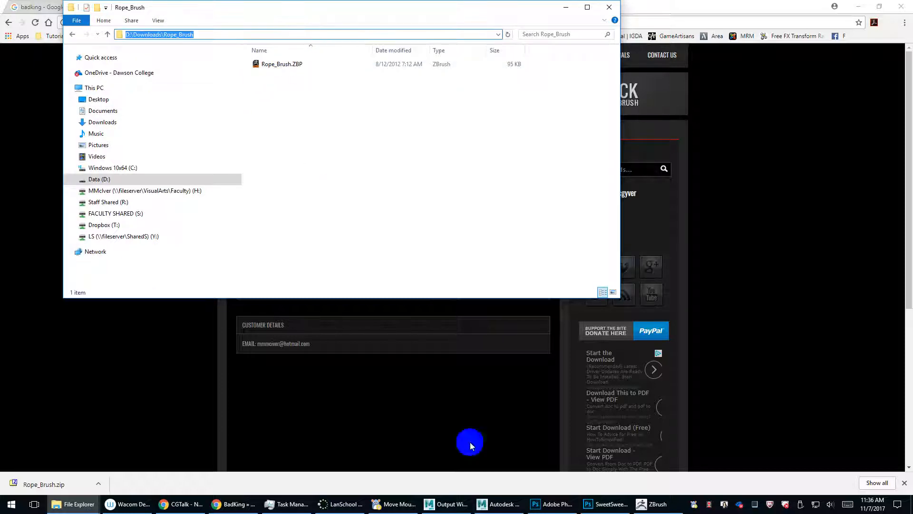
pyautogui.click(608, 503)
pyautogui.click(647, 506)
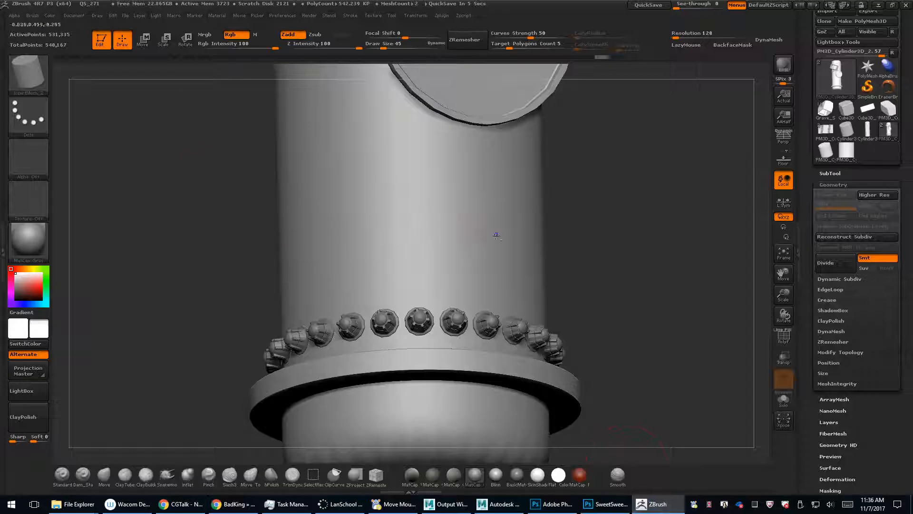
# Load the Rope Brush preset from D:\Downloads\Rope_Brush into the brush library.
pyautogui.click(38, 72)
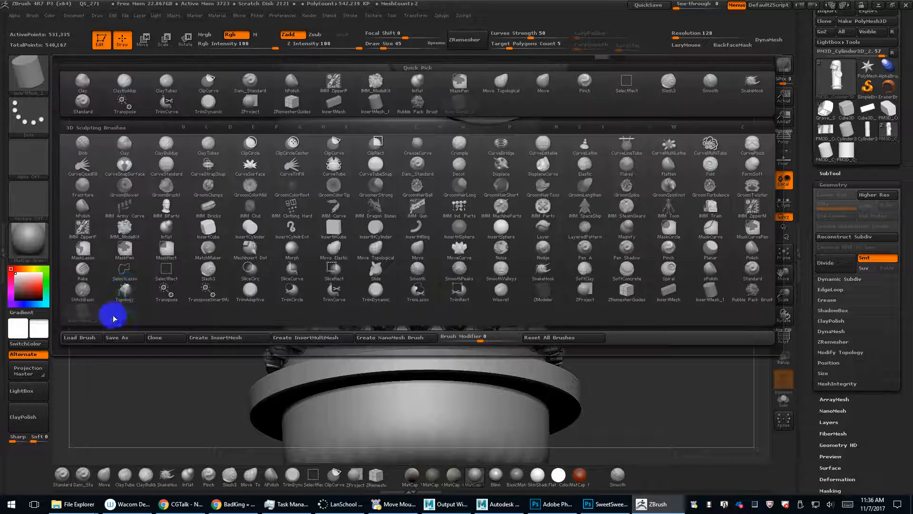
pyautogui.click(90, 338)
pyautogui.hotkey('ctrl', 'v')
pyautogui.click(376, 242)
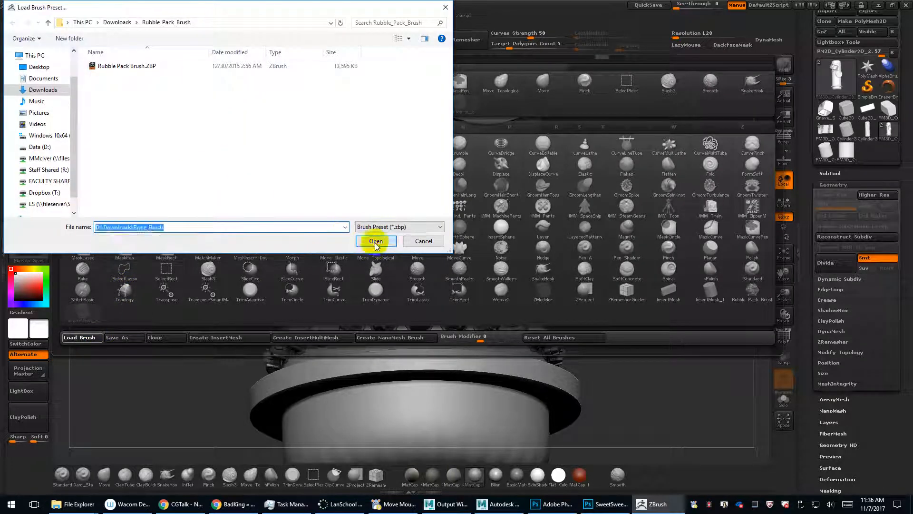
pyautogui.doubleClick(112, 65)
# Draw a wavy rope across the lower cylinder above the row of rivets and extend its end around the side.
pyautogui.moveTo(125, 66); pyautogui.dragTo(316, 299)
pyautogui.moveTo(468, 298); pyautogui.dragTo(468, 295)
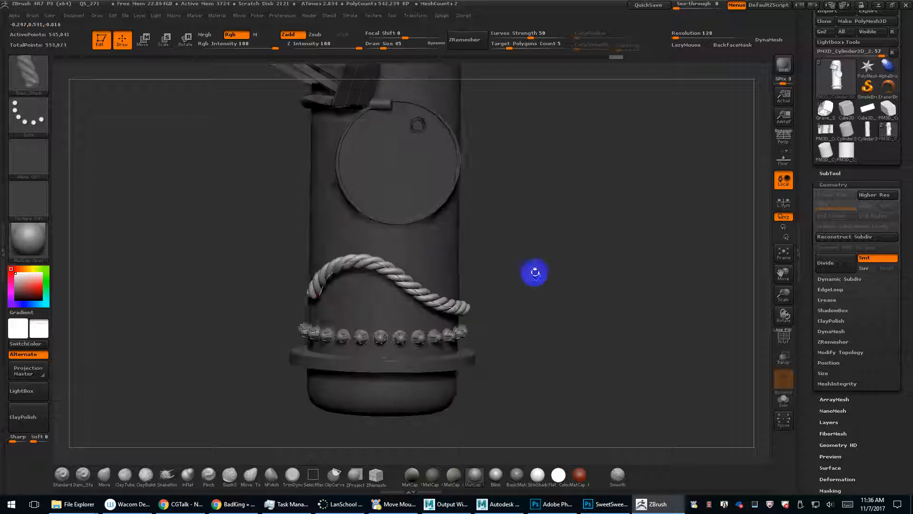
pyautogui.moveTo(534, 271)
pyautogui.mouseDown()
pyautogui.moveTo(502, 270)
pyautogui.moveTo(526, 269)
pyautogui.moveTo(534, 296)
pyautogui.moveTo(454, 299)
pyautogui.mouseUp()
pyautogui.moveTo(312, 328)
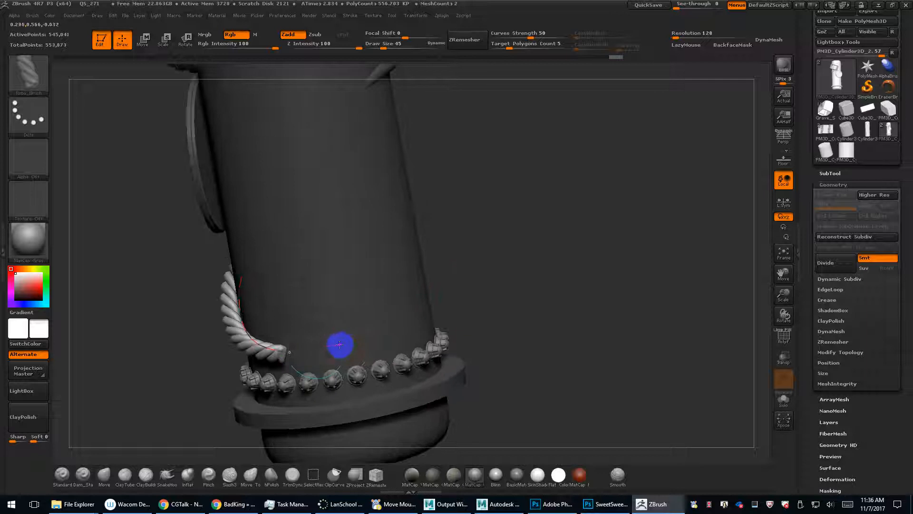
pyautogui.moveTo(302, 350)
pyautogui.press('[')
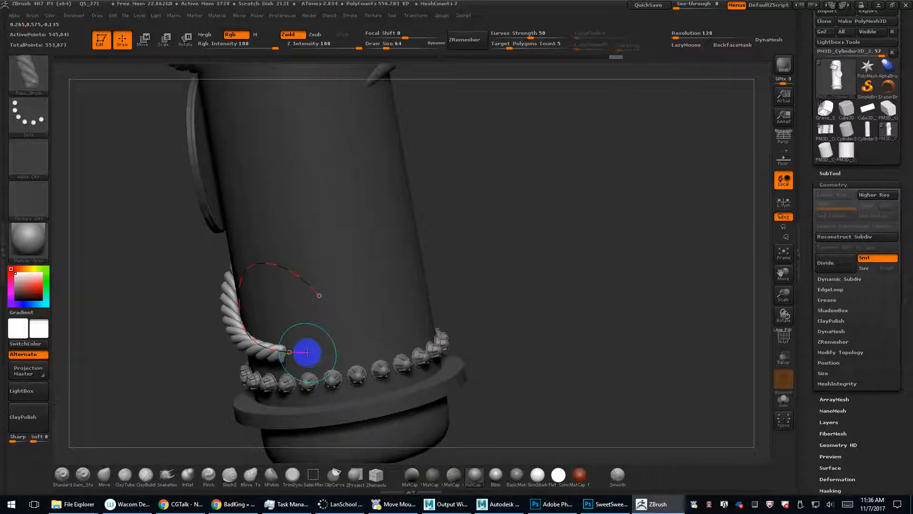
pyautogui.press('[')
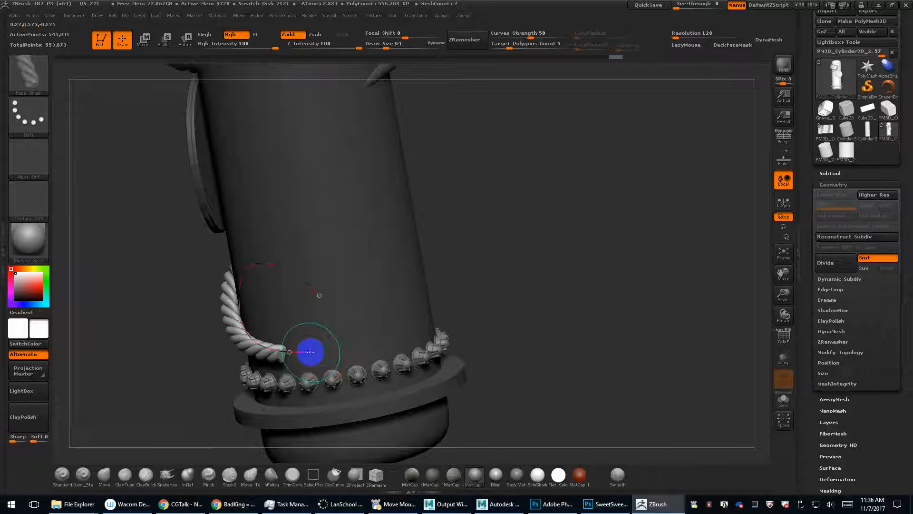
pyautogui.moveTo(314, 352)
pyautogui.mouseDown()
pyautogui.moveTo(379, 265)
pyautogui.moveTo(386, 182)
pyautogui.mouseUp()
# Extend the rope's end twice more around the back of the cylinder, over the raised band and up to the ring ornaments.
pyautogui.moveTo(460, 239)
pyautogui.mouseDown()
pyautogui.moveTo(452, 252)
pyautogui.moveTo(546, 220)
pyautogui.moveTo(471, 282)
pyautogui.mouseUp()
pyautogui.press(']')
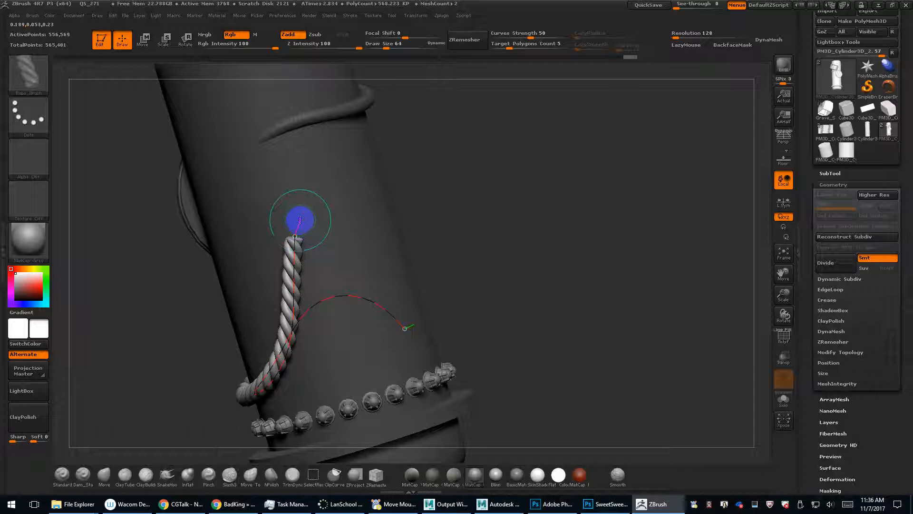
pyautogui.moveTo(298, 216); pyautogui.dragTo(368, 175)
pyautogui.press('[')
pyautogui.moveTo(458, 252)
pyautogui.mouseDown()
pyautogui.moveTo(456, 261)
pyautogui.moveTo(521, 197)
pyautogui.moveTo(509, 200)
pyautogui.moveTo(487, 246)
pyautogui.moveTo(469, 243)
pyautogui.mouseUp()
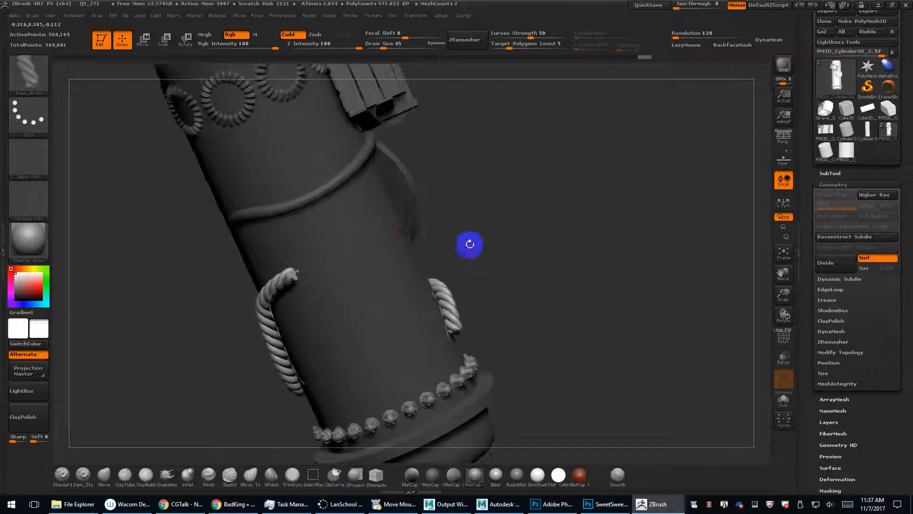
pyautogui.press(']')
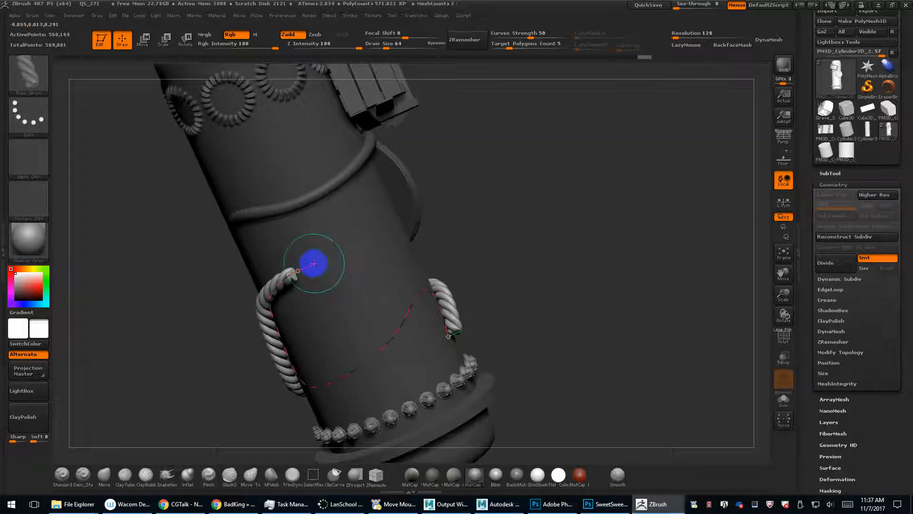
pyautogui.moveTo(314, 263)
pyautogui.mouseDown()
pyautogui.moveTo(350, 233)
pyautogui.moveTo(338, 163)
pyautogui.moveTo(276, 105)
pyautogui.mouseUp()
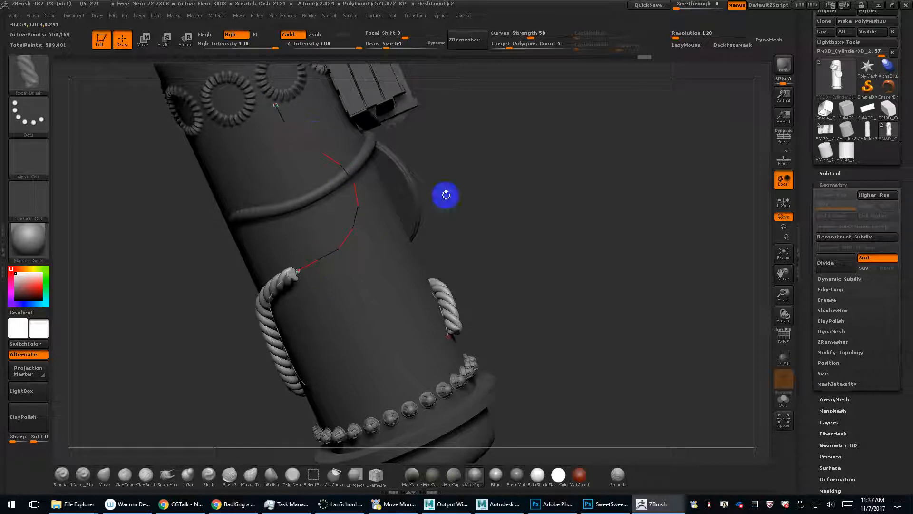
pyautogui.press('[')
# Try to extend the rope from its lower end above the row of rivets, and inspect its wrap around the cylinder.
pyautogui.moveTo(538, 274)
pyautogui.mouseDown()
pyautogui.moveTo(564, 291)
pyautogui.moveTo(473, 284)
pyautogui.moveTo(528, 272)
pyautogui.moveTo(532, 320)
pyautogui.moveTo(592, 329)
pyautogui.mouseUp()
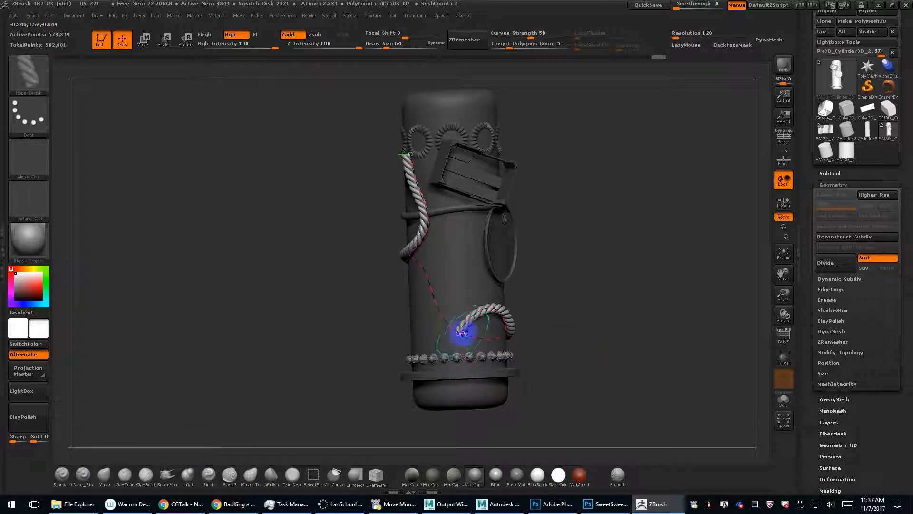
pyautogui.moveTo(461, 332)
pyautogui.mouseDown()
pyautogui.moveTo(500, 302)
pyautogui.moveTo(550, 296)
pyautogui.moveTo(612, 357)
pyautogui.moveTo(526, 398)
pyautogui.mouseUp()
pyautogui.moveTo(588, 384); pyautogui.dragTo(561, 389)
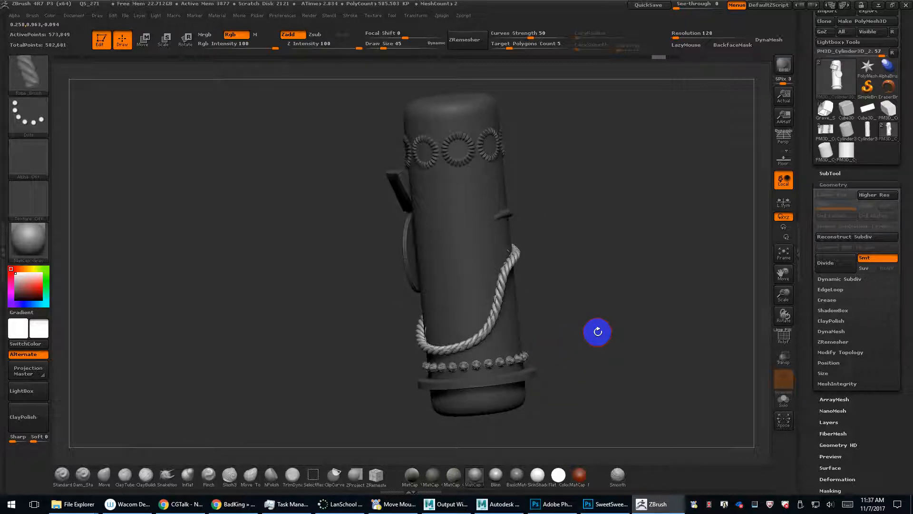
pyautogui.moveTo(598, 331); pyautogui.dragTo(613, 333)
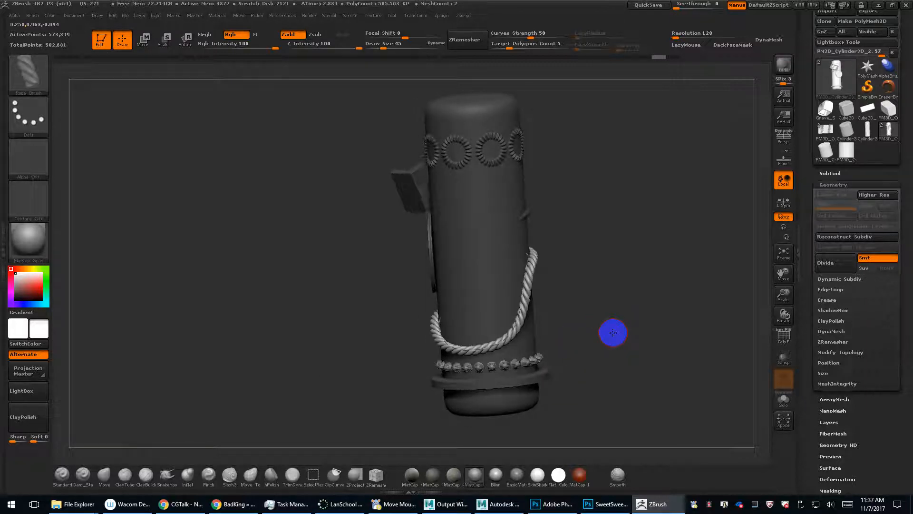